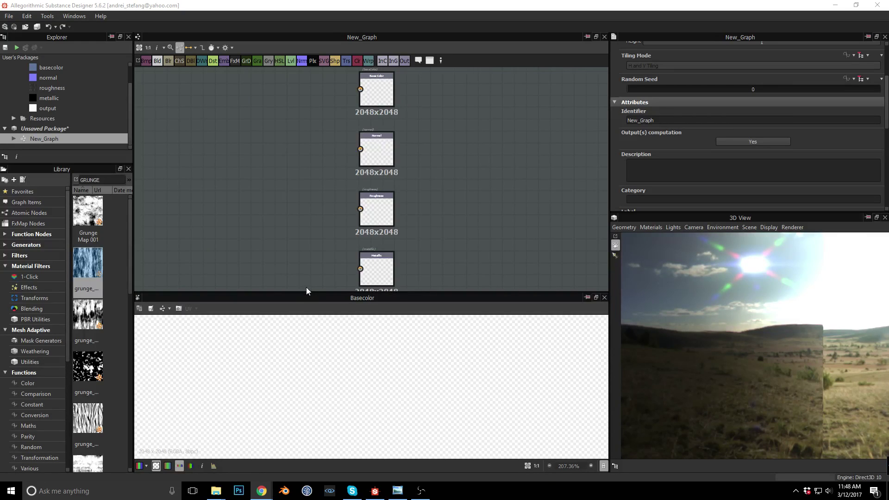
# - Enlarge the graph area so all four output nodes, from Base Color to Metallic, fit in view
pyautogui.moveTo(306, 292); pyautogui.dragTo(306, 320)
pyautogui.moveTo(438, 176); pyautogui.dragTo(470, 183, button='middle')
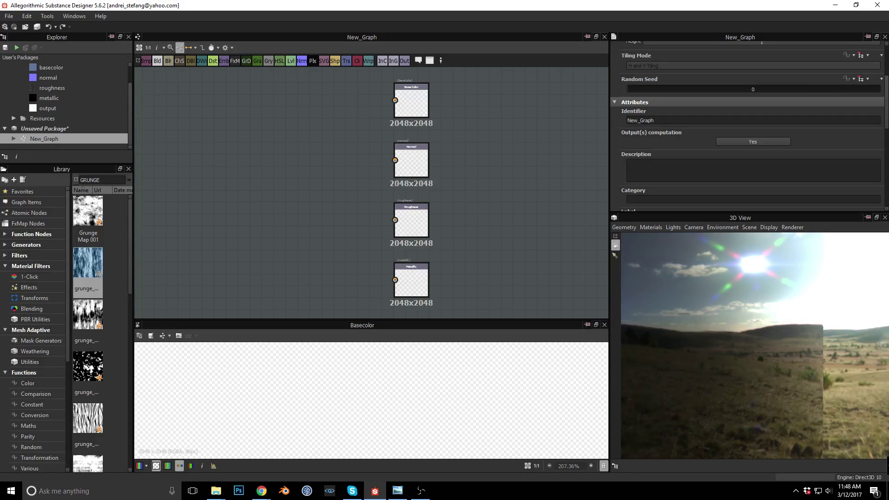
pyautogui.hotkey('alt', 'Tab')
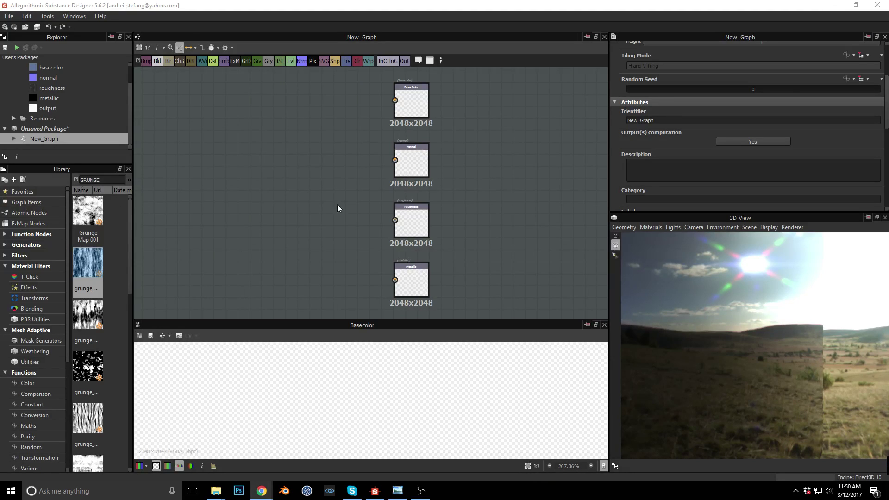
pyautogui.moveTo(779, 329); pyautogui.dragTo(767, 363)
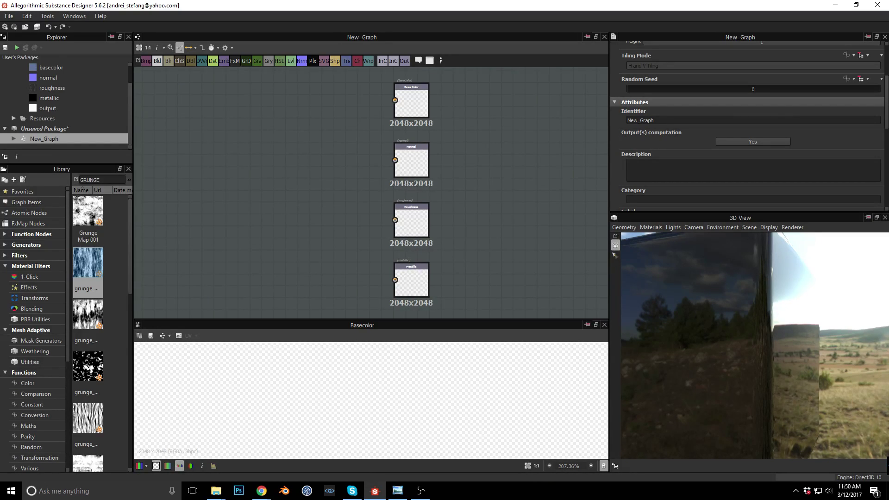
# - Try the WindowsBacklit0015_L image as a linked bitmap node in the graph, inspect its texture, and delete the node
pyautogui.hotkey('alt', 'Tab')
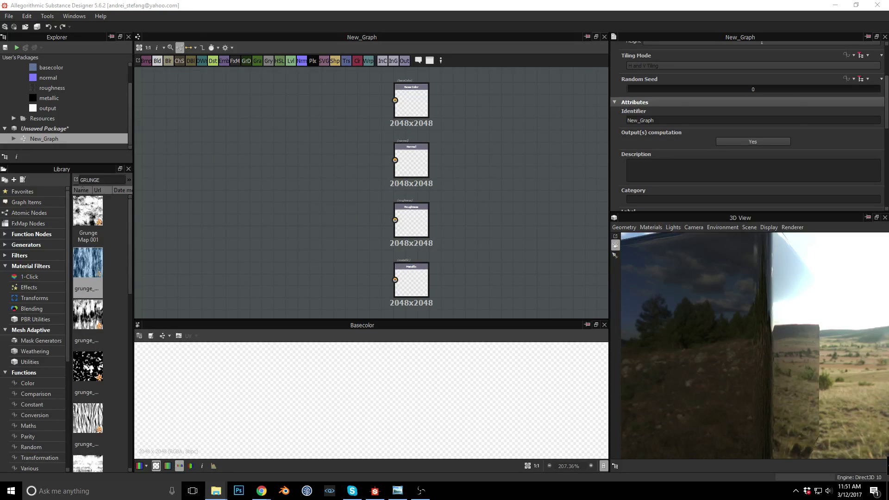
pyautogui.moveTo(318, 156); pyautogui.dragTo(214, 172)
pyautogui.click(228, 177)
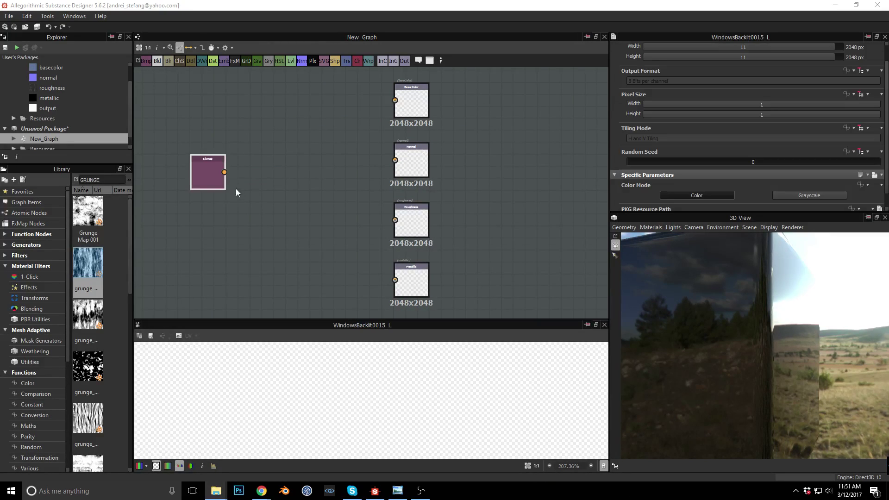
pyautogui.scroll(-8, 315, 366)
pyautogui.scroll(-1, 318, 374)
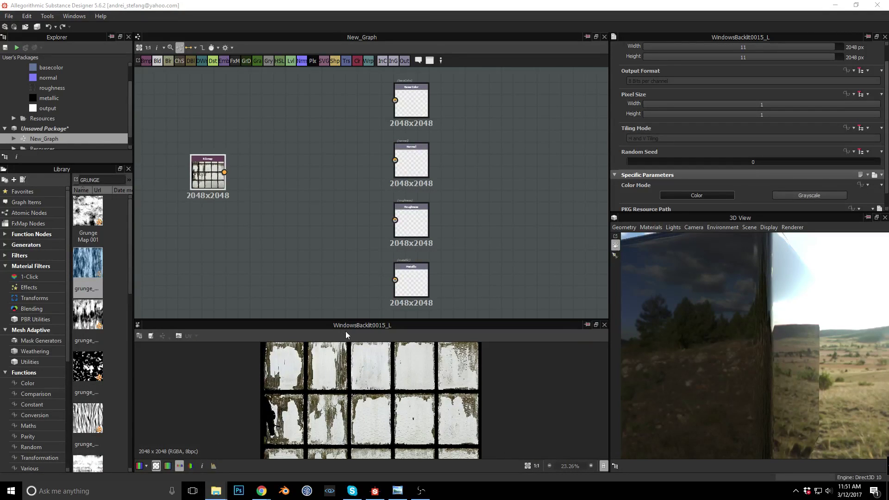
pyautogui.scroll(2, 305, 390)
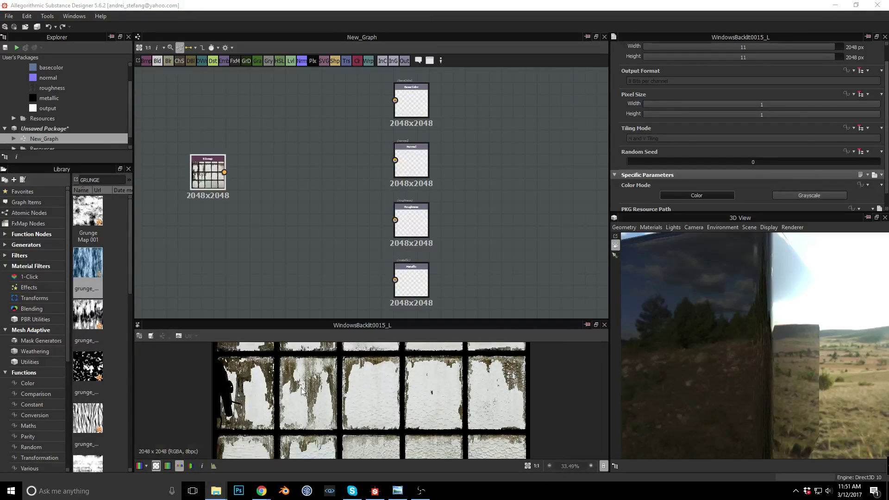
pyautogui.scroll(1, 278, 384)
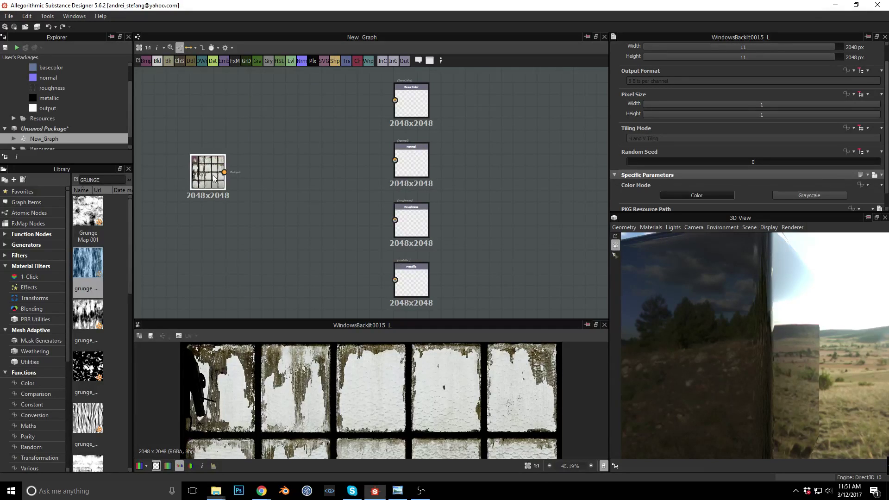
pyautogui.moveTo(213, 177); pyautogui.dragTo(236, 178)
pyautogui.press('Delete')
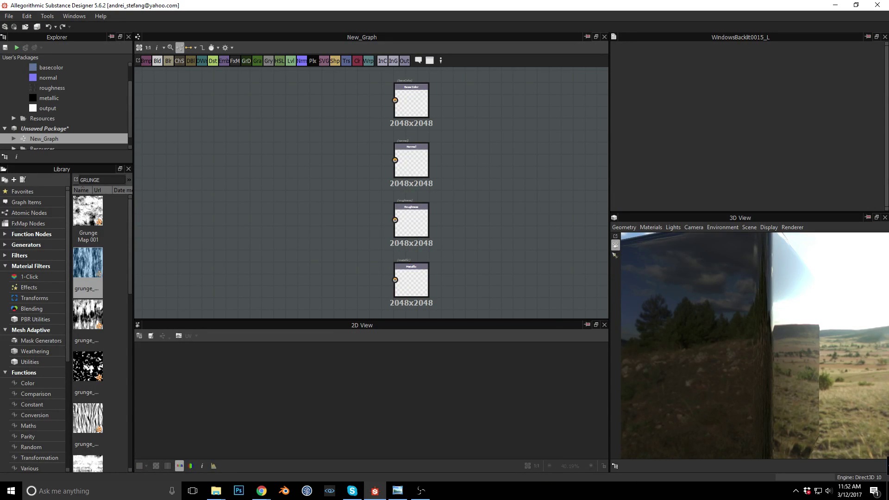
# - Bring the WindowsBacklit0019_1_XL image into the graph as a linked bitmap resource and place its node well before the output nodes
pyautogui.hotkey('alt', 'Tab')
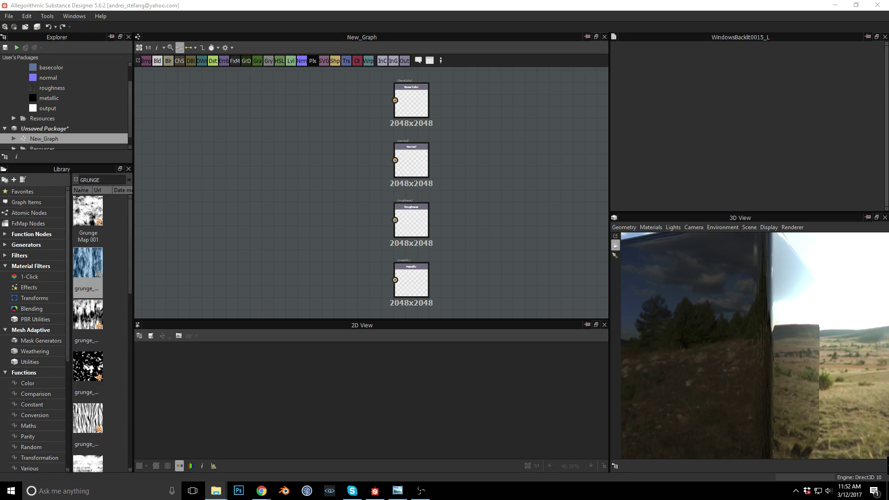
pyautogui.hotkey('alt', 'Tab')
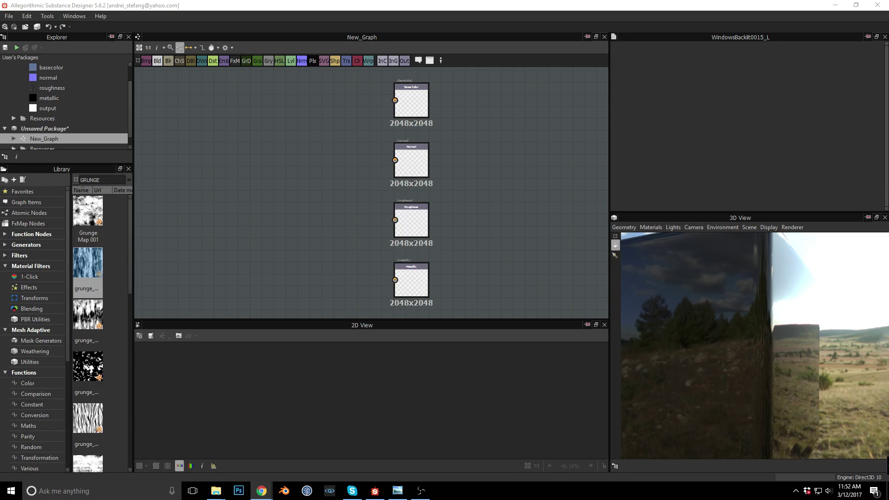
pyautogui.moveTo(536, 285); pyautogui.dragTo(221, 208)
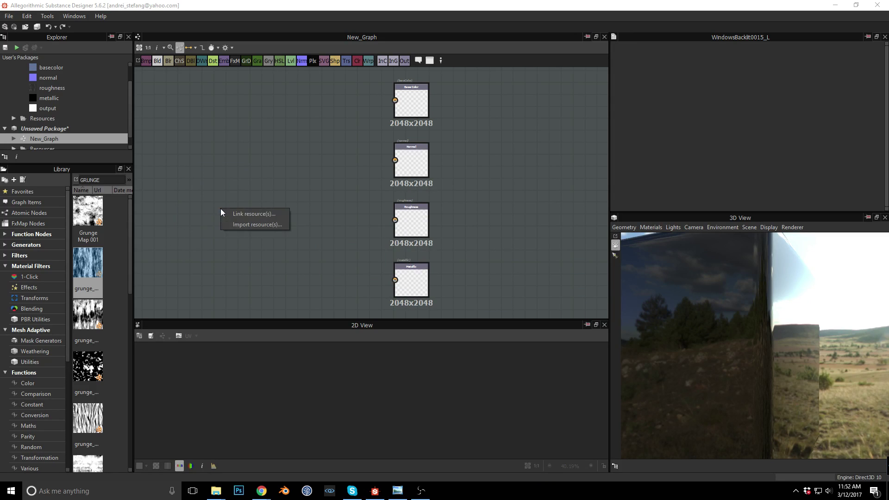
pyautogui.click(247, 214)
pyautogui.moveTo(226, 193); pyautogui.dragTo(235, 128)
pyautogui.moveTo(715, 328); pyautogui.dragTo(749, 327)
pyautogui.scroll(2, 269, 149)
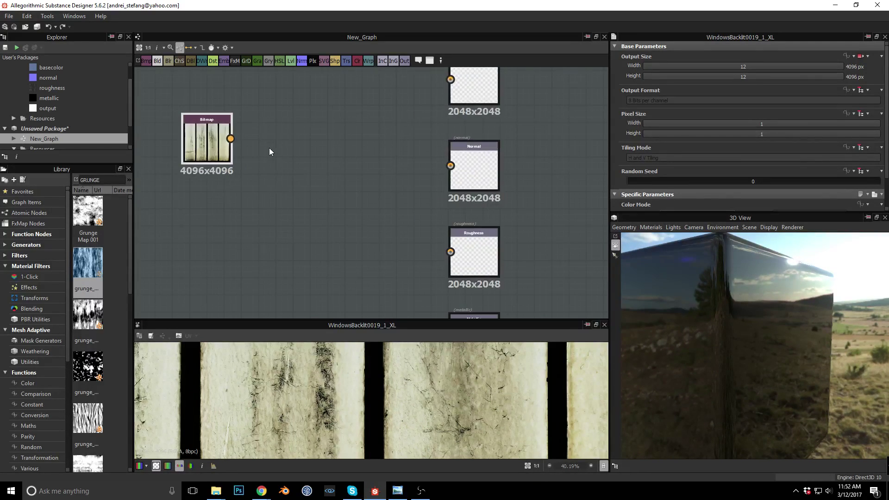
# - Add a Bitmap to Material Light node and connect the bitmap to its Bitmap Diffuse input
pyautogui.click(292, 137)
pyautogui.press('space')
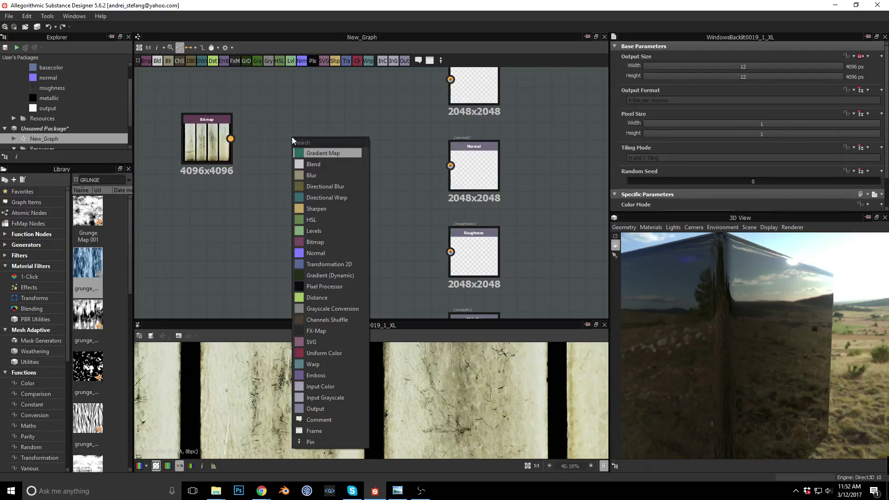
pyautogui.write('bit')
pyautogui.press('Down')
pyautogui.press('Return')
pyautogui.moveTo(346, 160); pyautogui.dragTo(346, 218, button='middle')
pyautogui.moveTo(283, 150); pyautogui.dragTo(292, 133)
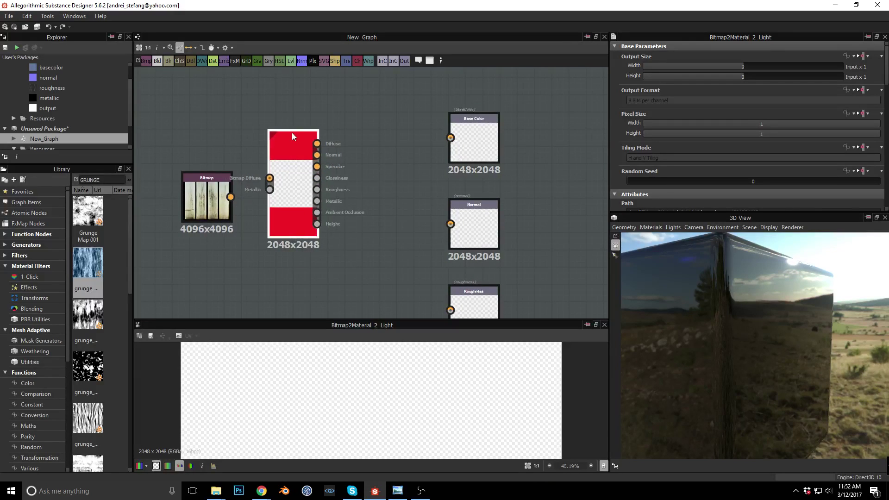
pyautogui.moveTo(230, 197); pyautogui.dragTo(270, 177)
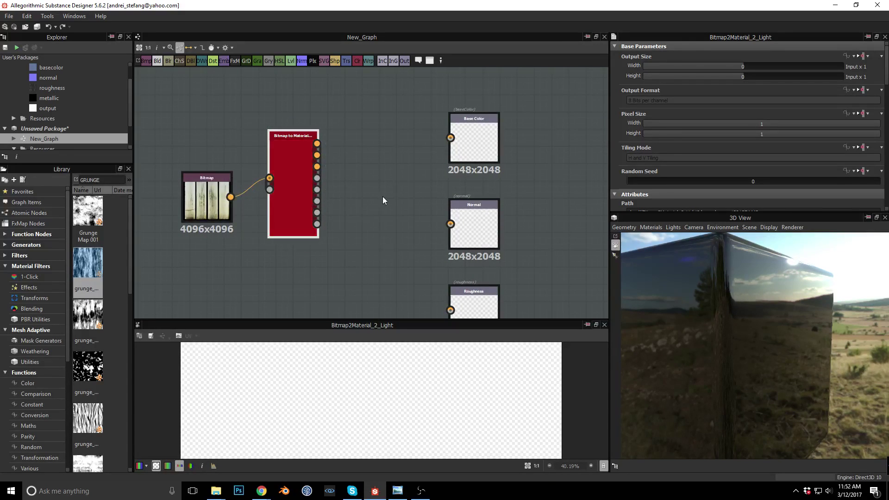
# - Connect the Diffuse output to Base Color and the Normal output to Normal, and move the Normal and Roughness nodes up closer to Base Color
pyautogui.moveTo(317, 144); pyautogui.dragTo(450, 138)
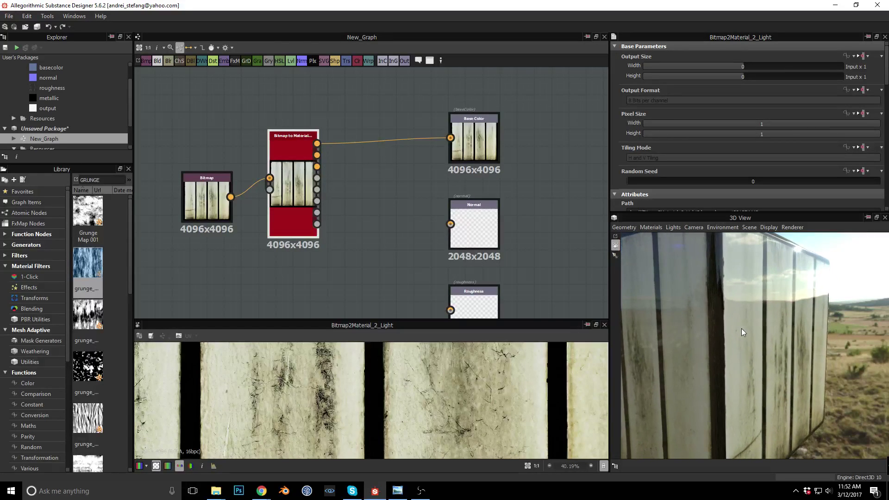
pyautogui.moveTo(743, 325); pyautogui.dragTo(734, 313)
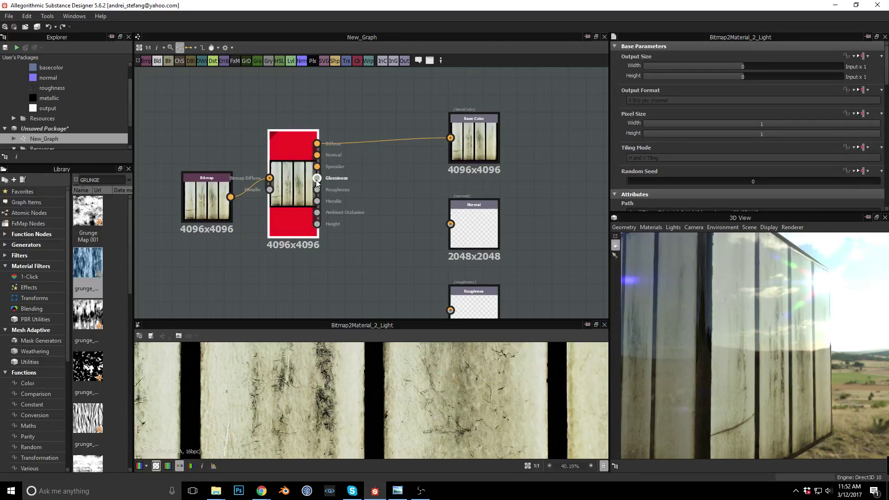
pyautogui.moveTo(316, 155); pyautogui.dragTo(450, 224)
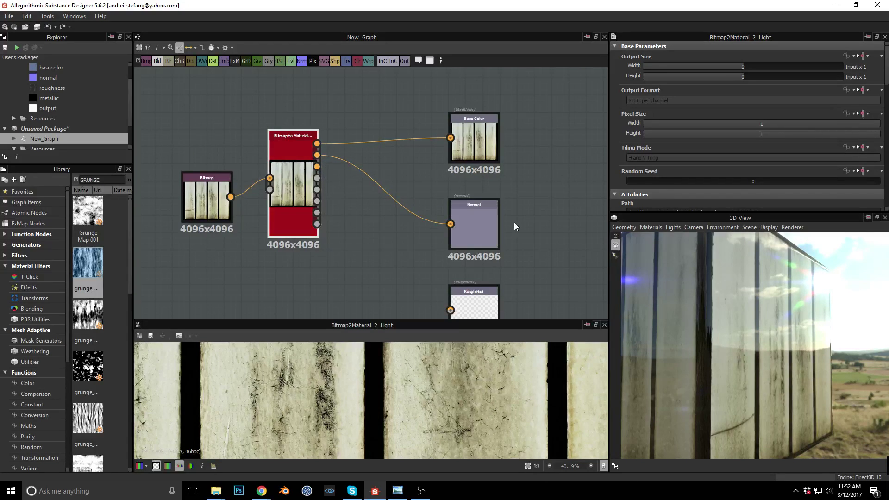
pyautogui.moveTo(516, 222); pyautogui.dragTo(519, 205, button='middle')
pyautogui.moveTo(485, 271); pyautogui.dragTo(485, 254)
# - Set the Bitmap to Material node's output size width and height to -1 (Input / 2)
pyautogui.click(308, 155)
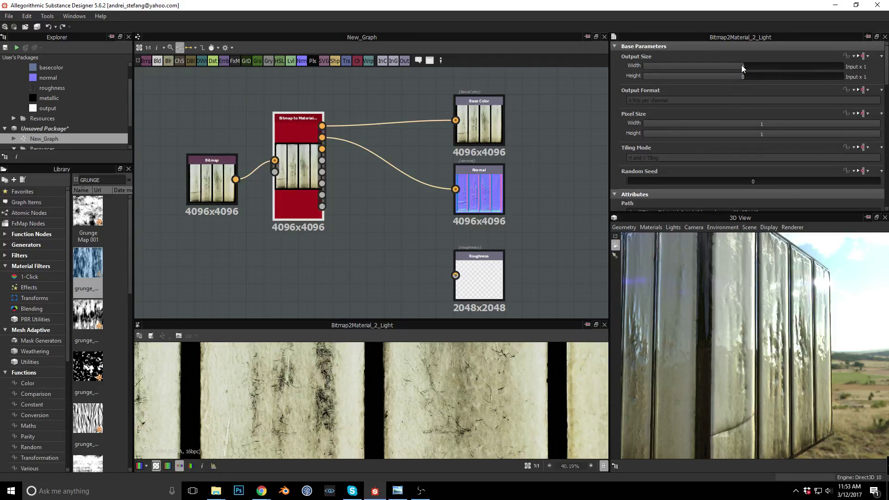
pyautogui.moveTo(738, 66); pyautogui.dragTo(735, 66)
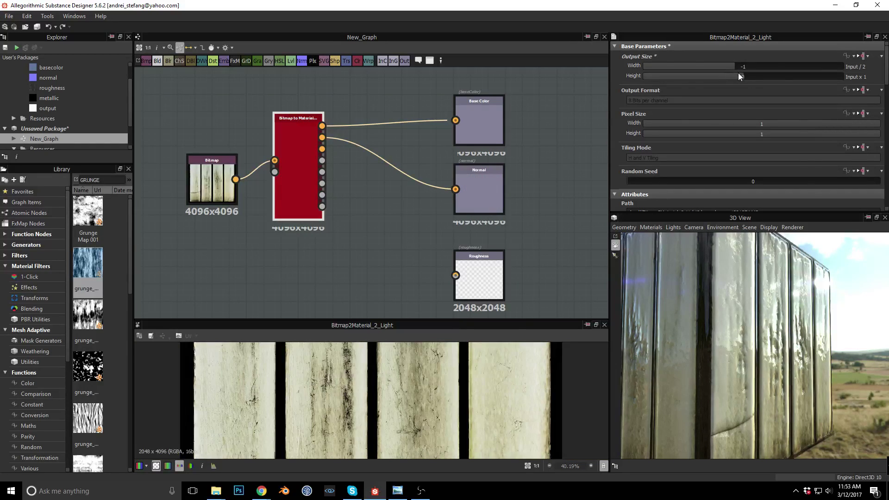
pyautogui.moveTo(742, 76); pyautogui.dragTo(737, 77)
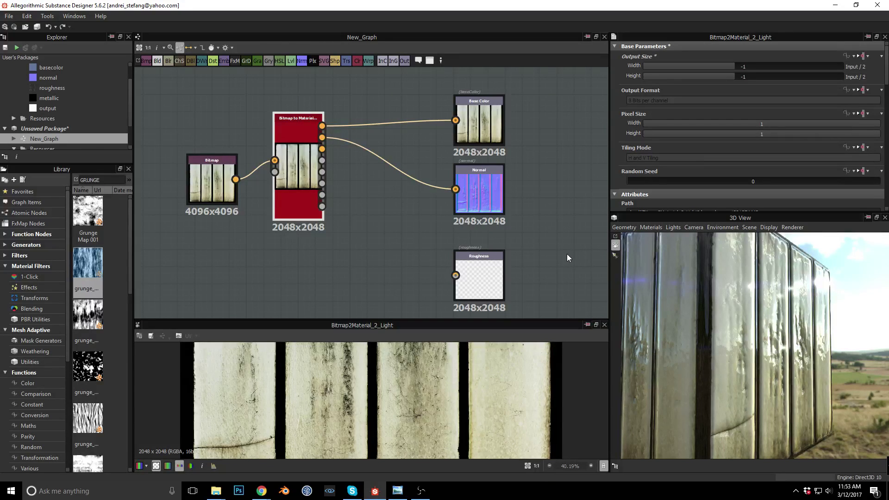
# - Connect the Bitmap to Material node's Roughness output to the Roughness node, and move the Roughness and Metallic nodes up closer beneath Normal
pyautogui.moveTo(550, 225); pyautogui.dragTo(550, 208, button='middle')
pyautogui.moveTo(323, 155); pyautogui.dragTo(457, 257)
pyautogui.moveTo(748, 318)
pyautogui.mouseDown()
pyautogui.moveTo(741, 317)
pyautogui.moveTo(754, 309)
pyautogui.mouseUp()
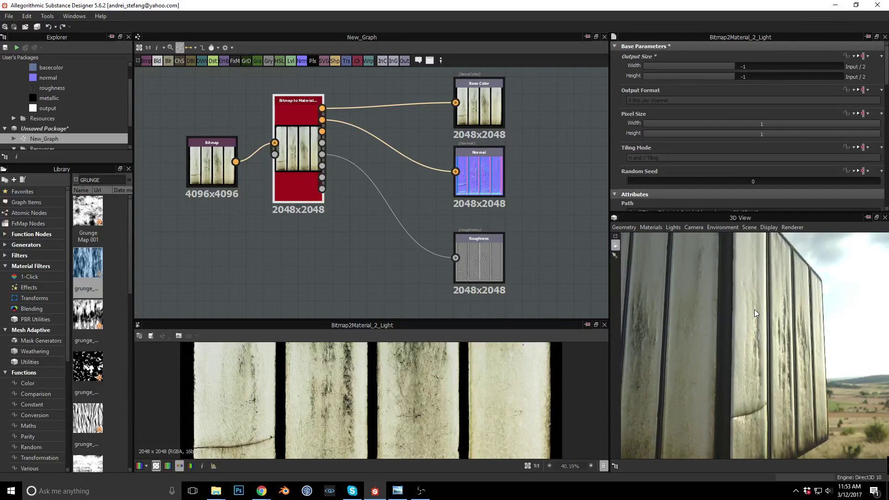
pyautogui.moveTo(493, 240); pyautogui.dragTo(492, 228)
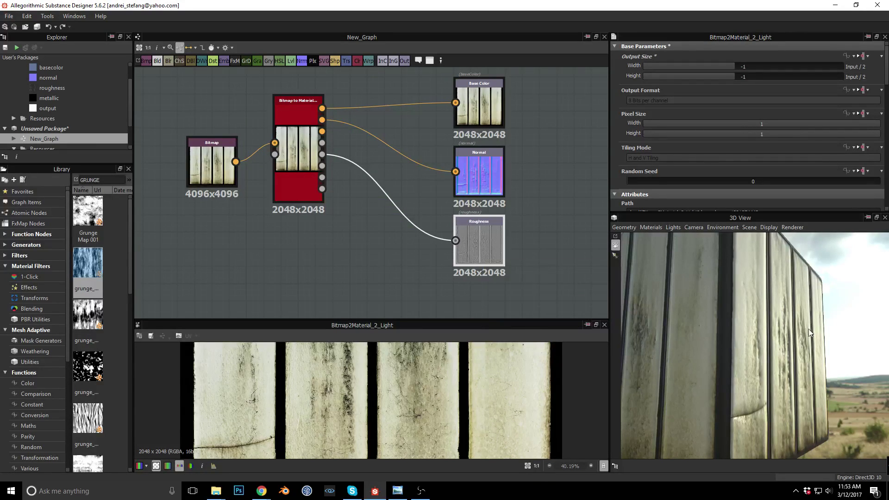
pyautogui.moveTo(808, 330); pyautogui.dragTo(768, 338)
pyautogui.moveTo(546, 272); pyautogui.dragTo(543, 217, button='middle')
pyautogui.moveTo(495, 295); pyautogui.dragTo(499, 256)
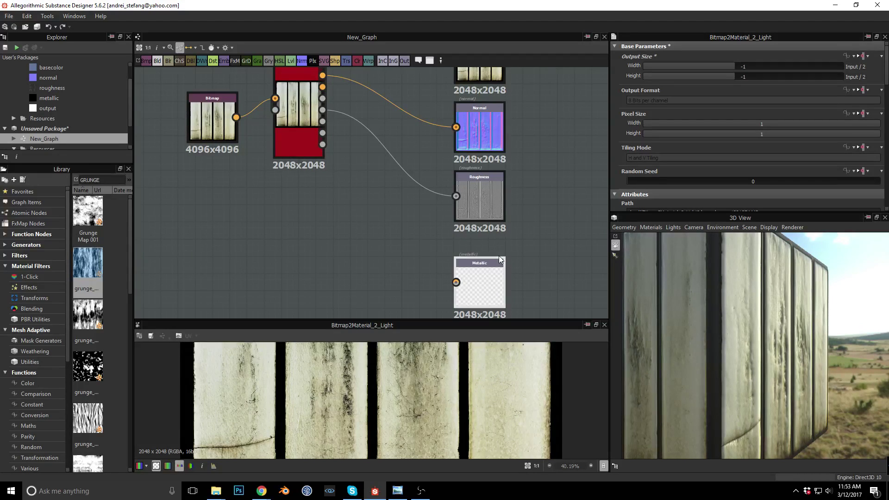
pyautogui.moveTo(532, 274); pyautogui.dragTo(537, 249, button='middle')
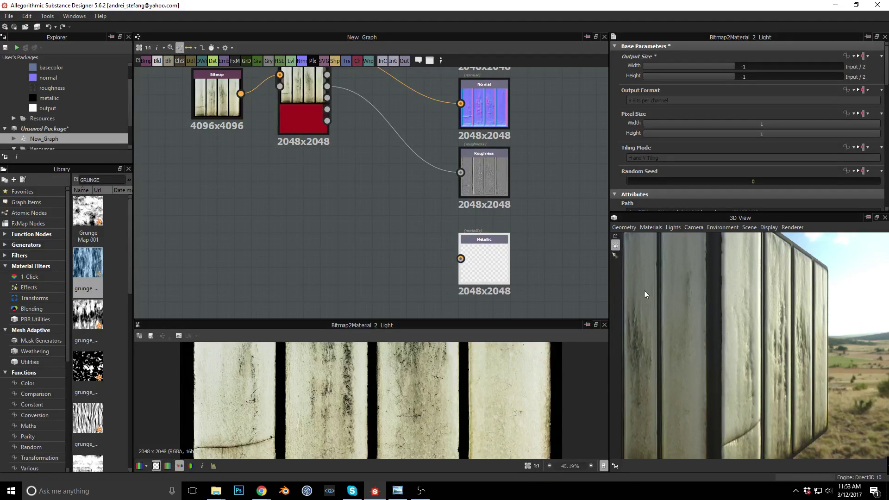
# - In the Bitmap to Material node's Relief Equalizer, set very large, large and medium details to 0 and fine details to 0.01
pyautogui.moveTo(775, 324); pyautogui.dragTo(726, 333)
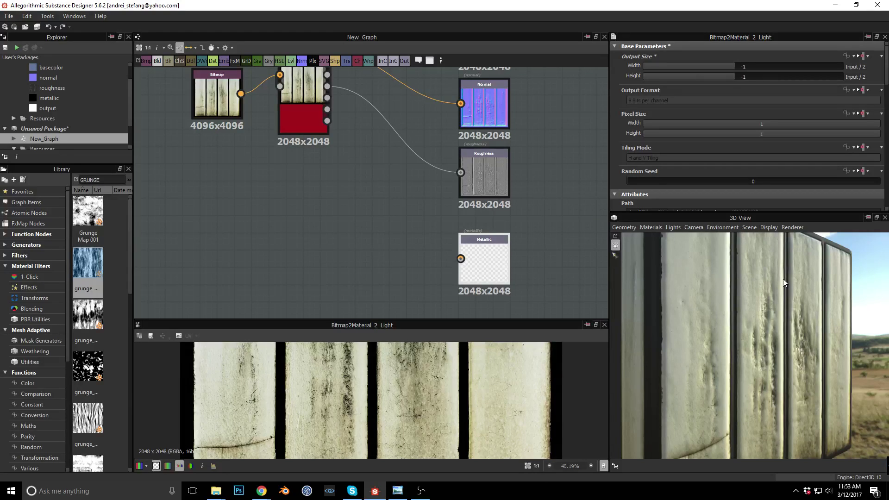
pyautogui.moveTo(746, 318); pyautogui.dragTo(780, 329)
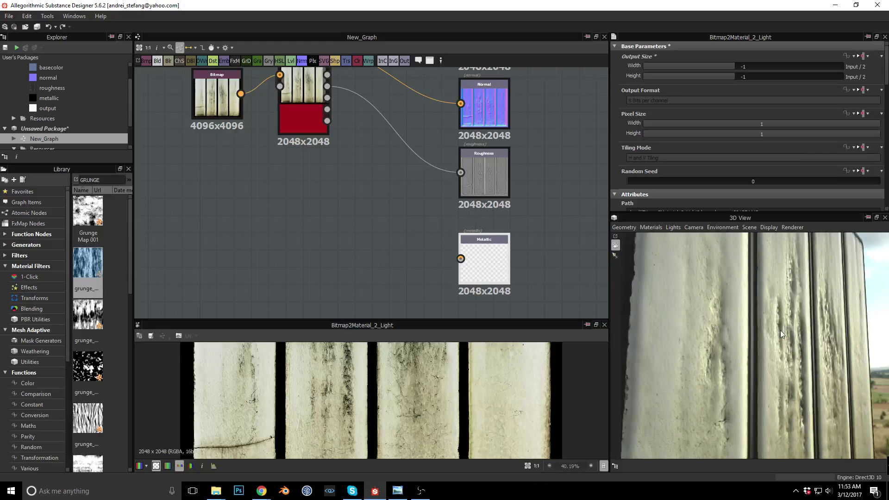
pyautogui.moveTo(550, 153); pyautogui.dragTo(546, 234, button='middle')
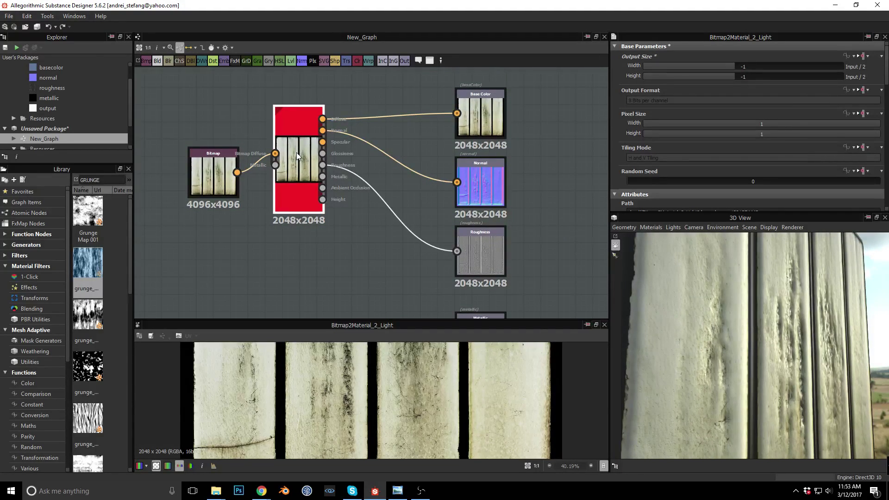
pyautogui.scroll(-5, 761, 160)
pyautogui.scroll(-3, 761, 159)
pyautogui.scroll(-5, 759, 164)
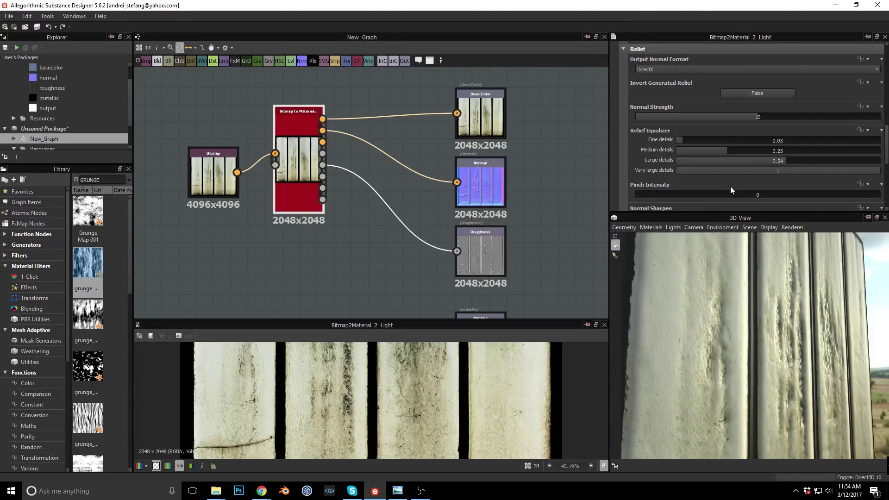
pyautogui.moveTo(715, 171); pyautogui.dragTo(674, 173)
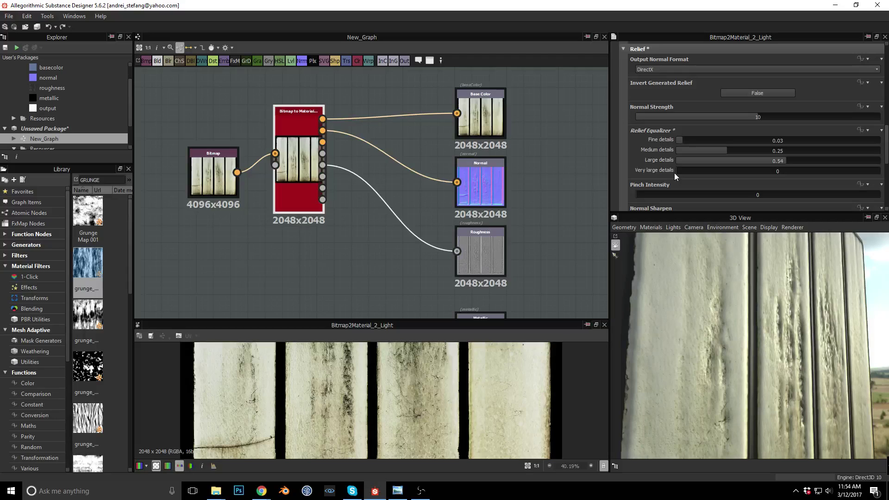
pyautogui.moveTo(734, 162); pyautogui.dragTo(659, 167)
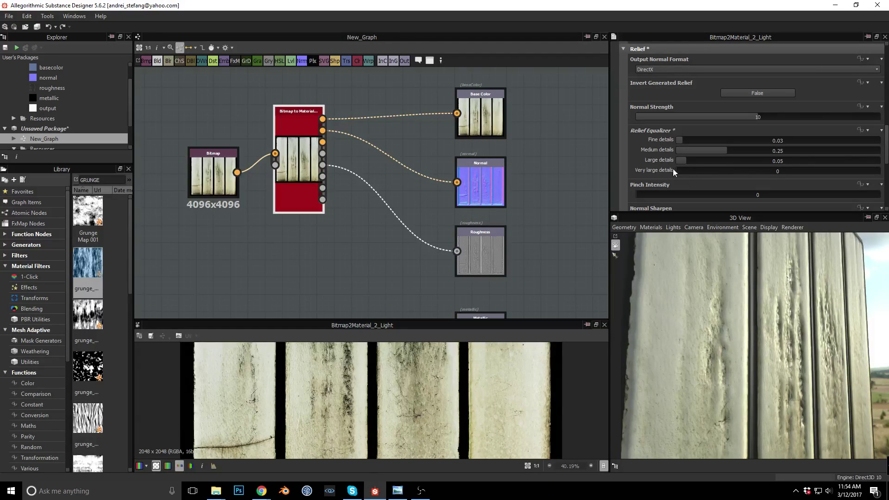
pyautogui.moveTo(721, 150); pyautogui.dragTo(662, 150)
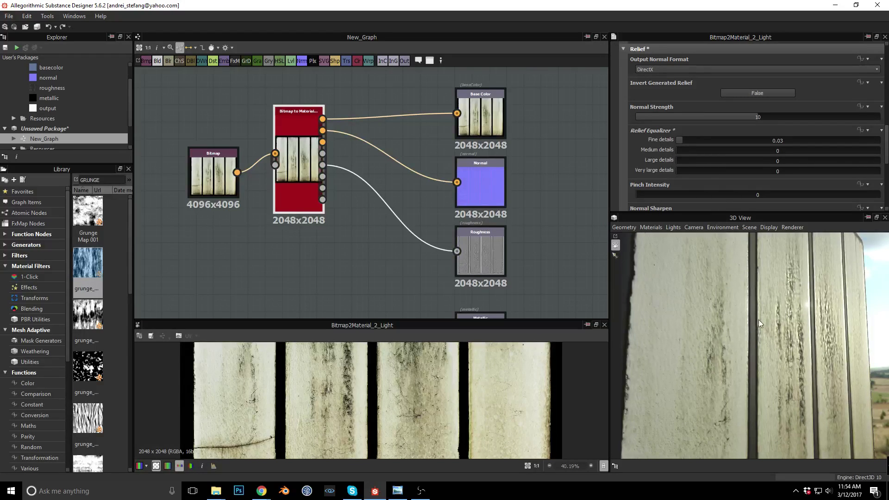
pyautogui.scroll(3, 758, 329)
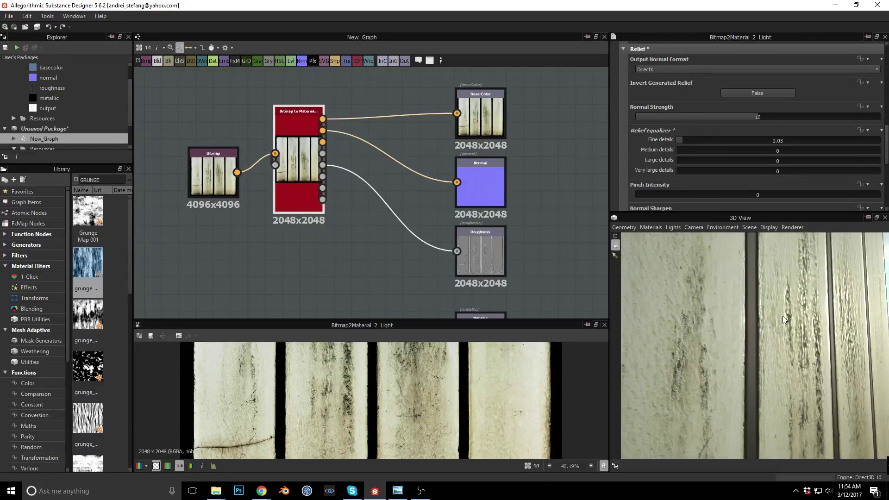
pyautogui.moveTo(680, 140); pyautogui.dragTo(677, 140)
pyautogui.moveTo(797, 329); pyautogui.dragTo(769, 320)
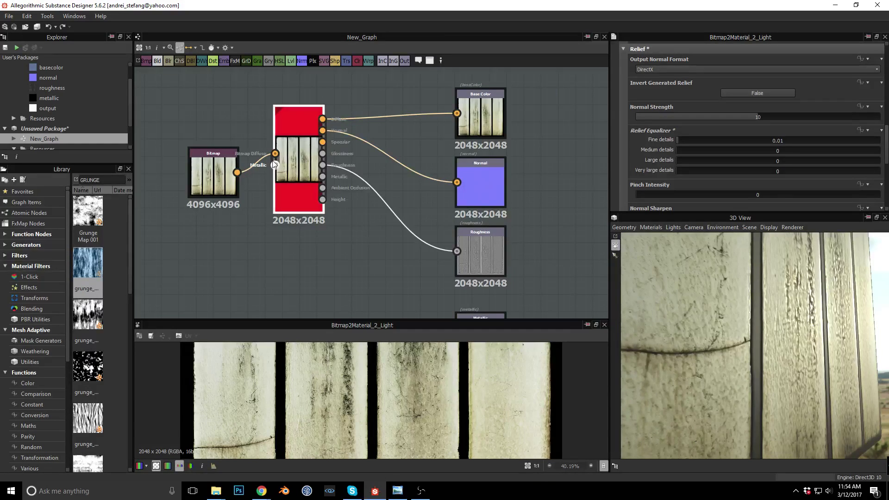
# - Set the Bitmap node's output width and height to 11 (2048 px) and move the node farther left of Bitmap to Material
pyautogui.moveTo(209, 157)
pyautogui.mouseDown()
pyautogui.moveTo(203, 133)
pyautogui.moveTo(204, 141)
pyautogui.mouseUp()
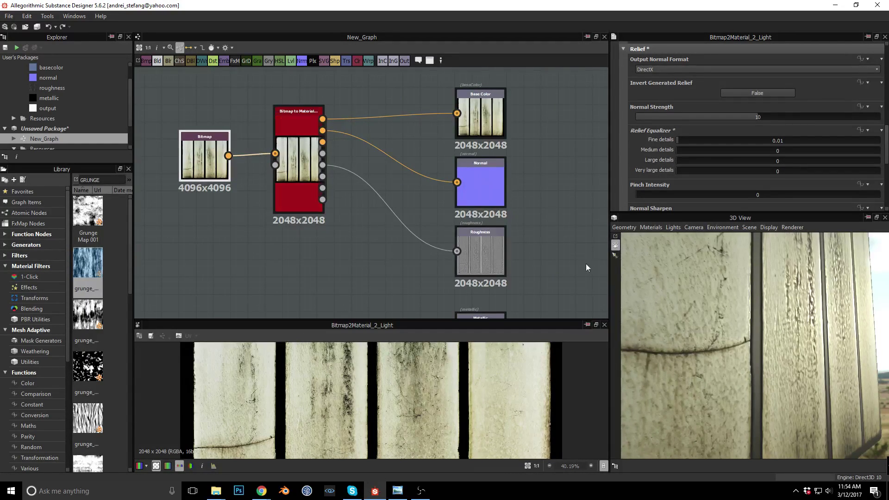
pyautogui.moveTo(239, 258); pyautogui.dragTo(304, 212, button='middle')
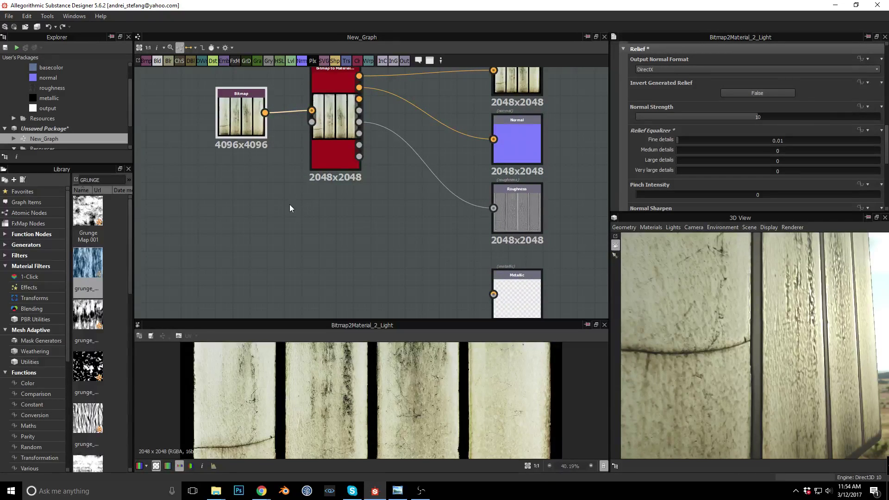
pyautogui.click(237, 124)
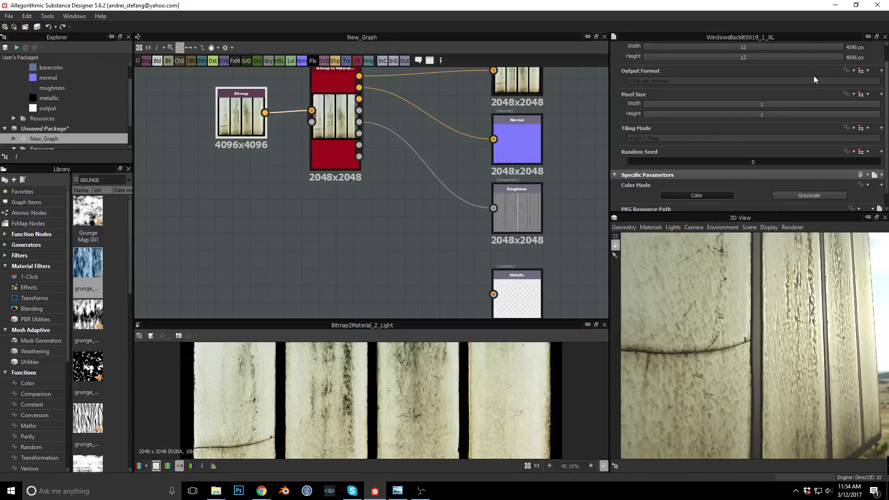
pyautogui.moveTo(840, 45); pyautogui.dragTo(838, 58)
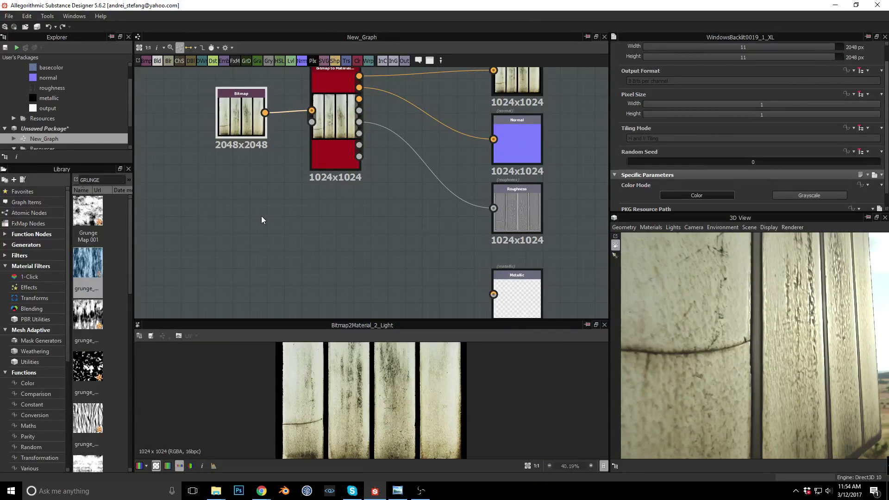
pyautogui.moveTo(229, 111); pyautogui.dragTo(209, 107)
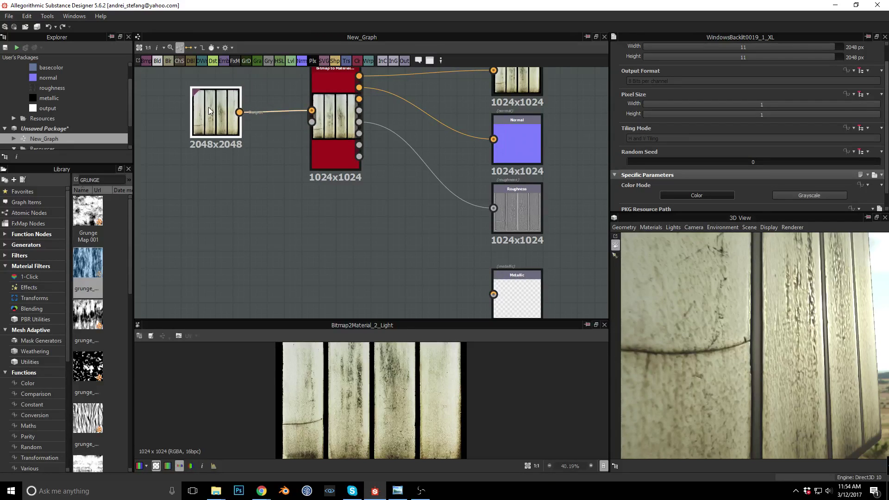
pyautogui.moveTo(793, 316); pyautogui.dragTo(748, 323)
pyautogui.scroll(2, 750, 322)
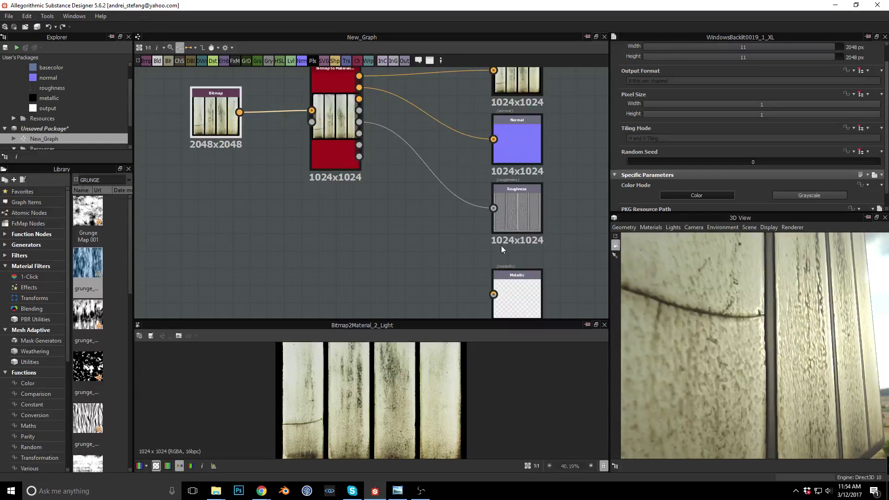
pyautogui.scroll(5, 287, 377)
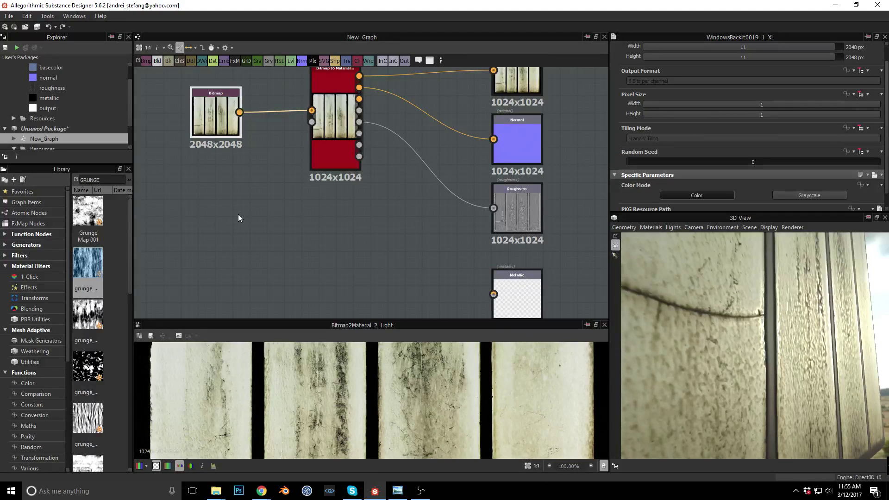
pyautogui.press('space')
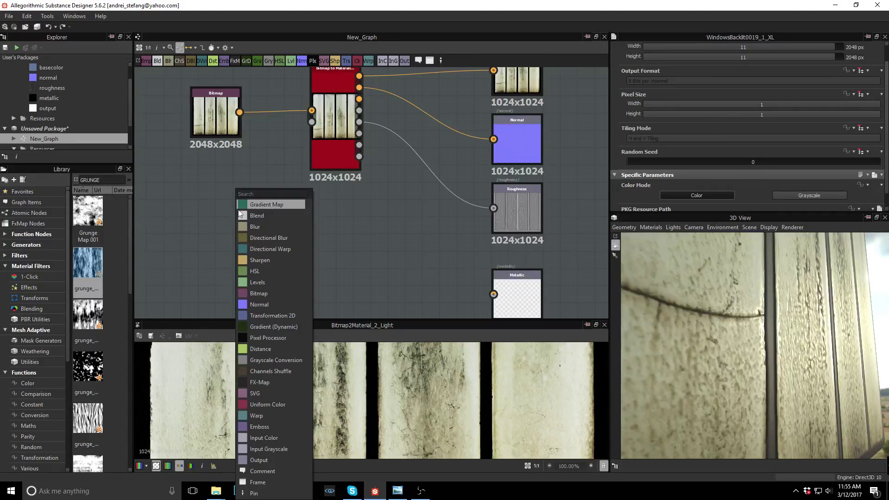
pyautogui.click(261, 148)
pyautogui.moveTo(251, 213)
pyautogui.mouseDown()
pyautogui.moveTo(243, 143)
pyautogui.moveTo(259, 219)
pyautogui.mouseUp()
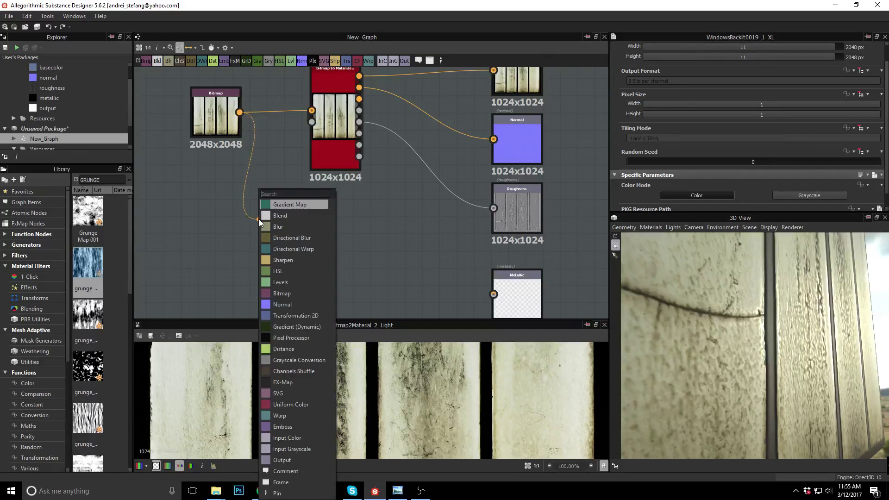
pyautogui.click(228, 237)
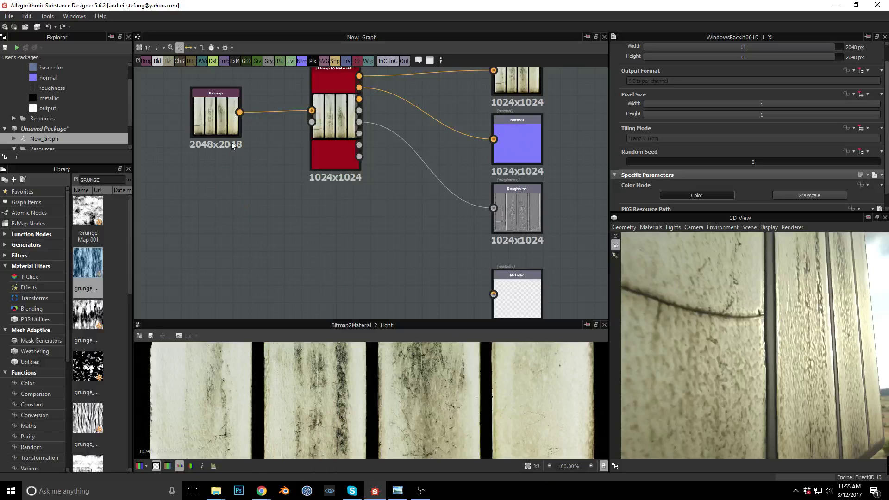
pyautogui.moveTo(240, 112); pyautogui.dragTo(238, 251)
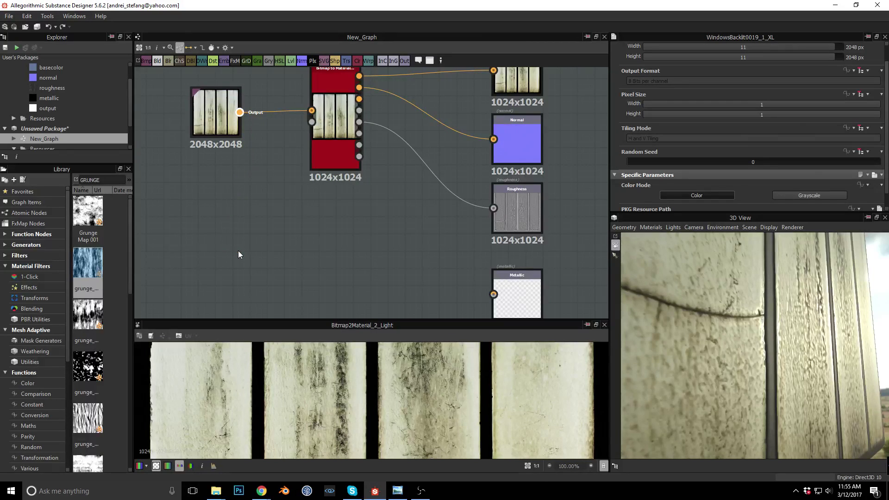
# - Add a Levels node fed by the Bitmap output and place it below the Bitmap to Material node
pyautogui.moveTo(239, 113); pyautogui.dragTo(243, 236)
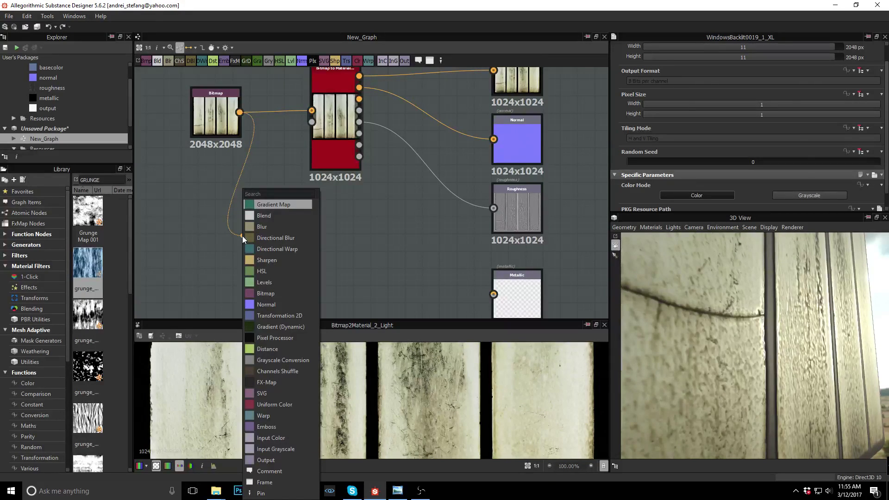
pyautogui.write('LE')
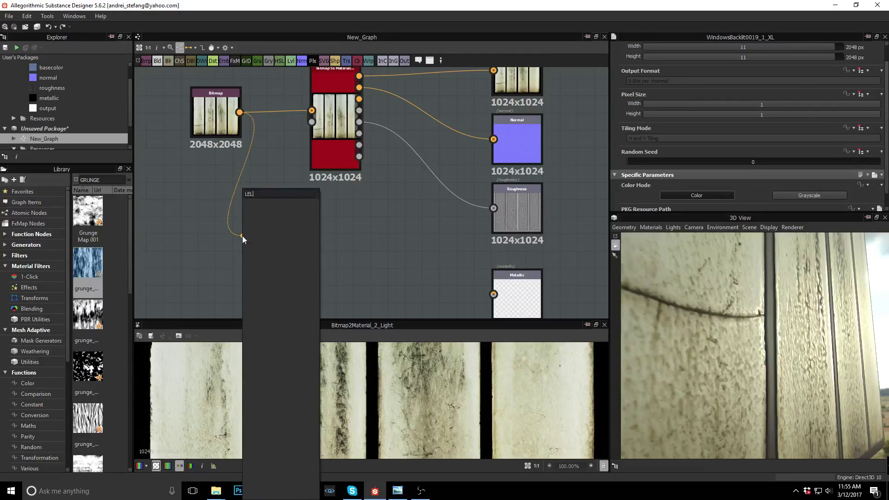
pyautogui.write('VE')
pyautogui.press('Return')
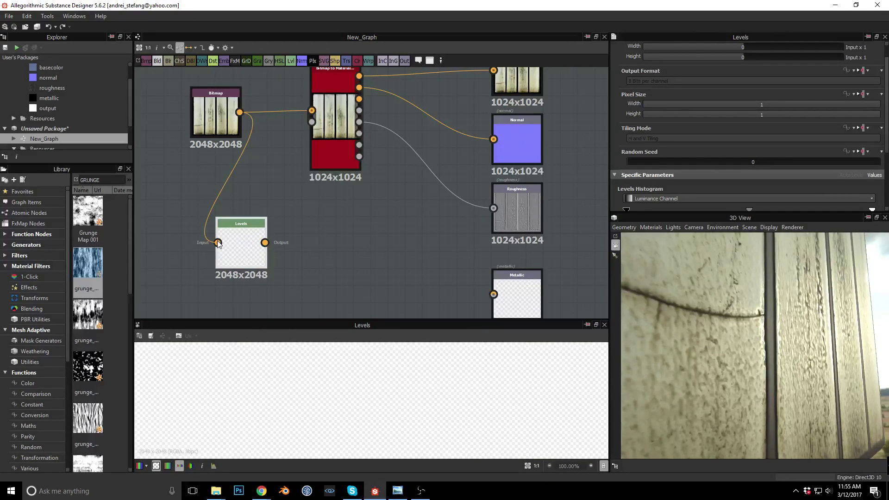
pyautogui.moveTo(240, 235); pyautogui.dragTo(292, 235)
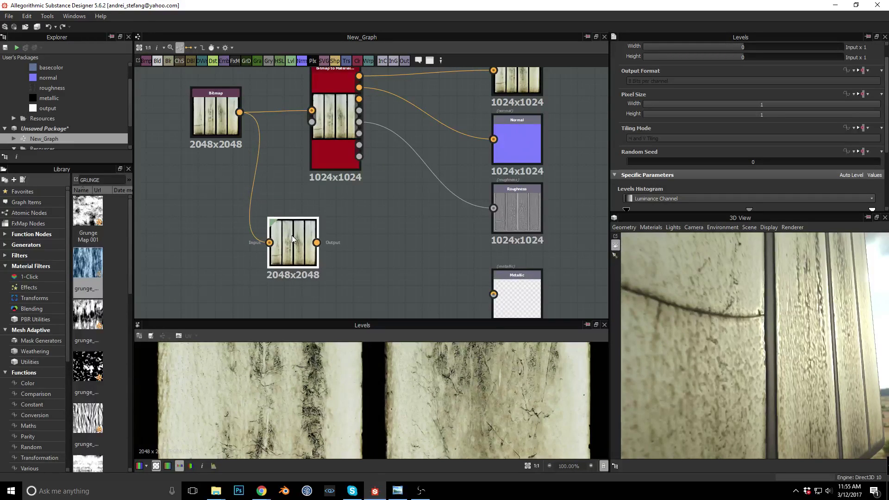
# - In the Levels node's luminance histogram, pull the input midtone and white point close to black for a high-contrast mask of the window panes
pyautogui.scroll(-2, 740, 160)
pyautogui.scroll(-1, 741, 167)
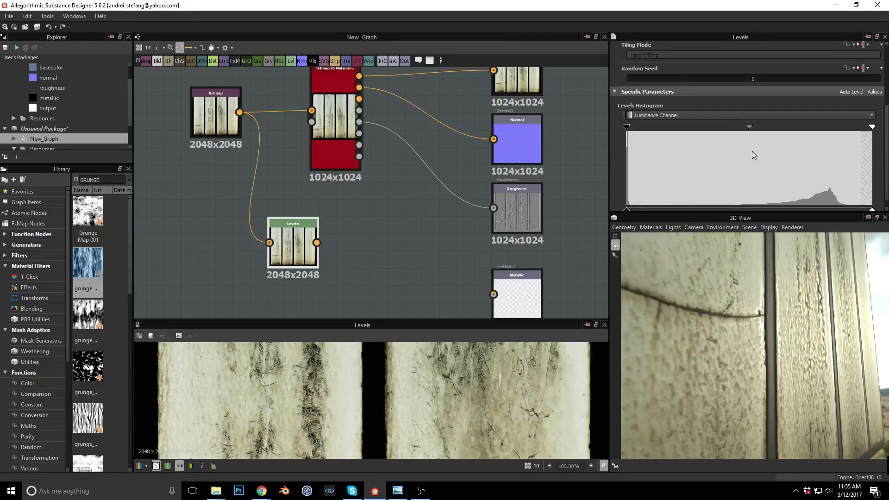
pyautogui.moveTo(749, 126); pyautogui.dragTo(716, 137)
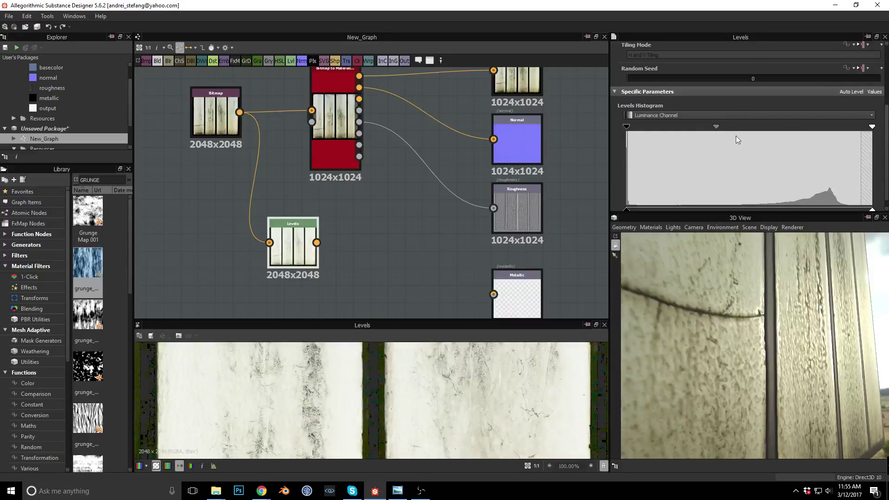
pyautogui.moveTo(870, 130); pyautogui.dragTo(709, 138)
pyautogui.moveTo(655, 127)
pyautogui.mouseDown()
pyautogui.moveTo(707, 128)
pyautogui.moveTo(634, 130)
pyautogui.moveTo(648, 130)
pyautogui.mouseUp()
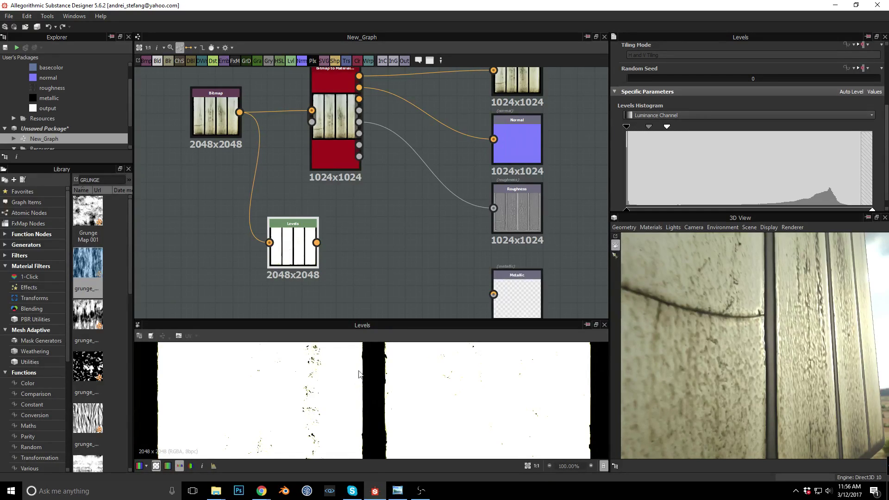
pyautogui.moveTo(664, 132)
pyautogui.mouseDown()
pyautogui.moveTo(629, 130)
pyautogui.moveTo(648, 130)
pyautogui.mouseUp()
pyautogui.moveTo(627, 210)
pyautogui.mouseDown()
pyautogui.moveTo(653, 209)
pyautogui.moveTo(614, 211)
pyautogui.mouseUp()
pyautogui.moveTo(872, 211)
pyautogui.mouseDown()
pyautogui.moveTo(832, 208)
pyautogui.moveTo(872, 209)
pyautogui.mouseUp()
pyautogui.scroll(-5, 396, 398)
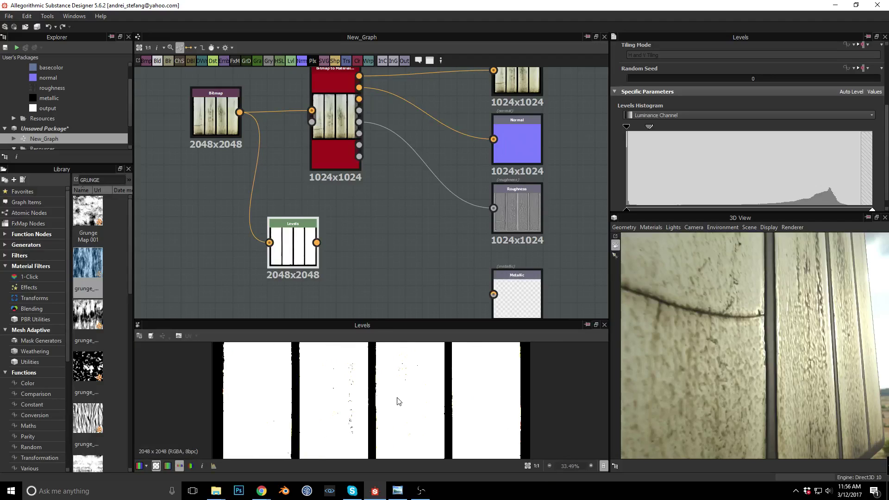
pyautogui.scroll(3, 372, 410)
pyautogui.scroll(5, 372, 411)
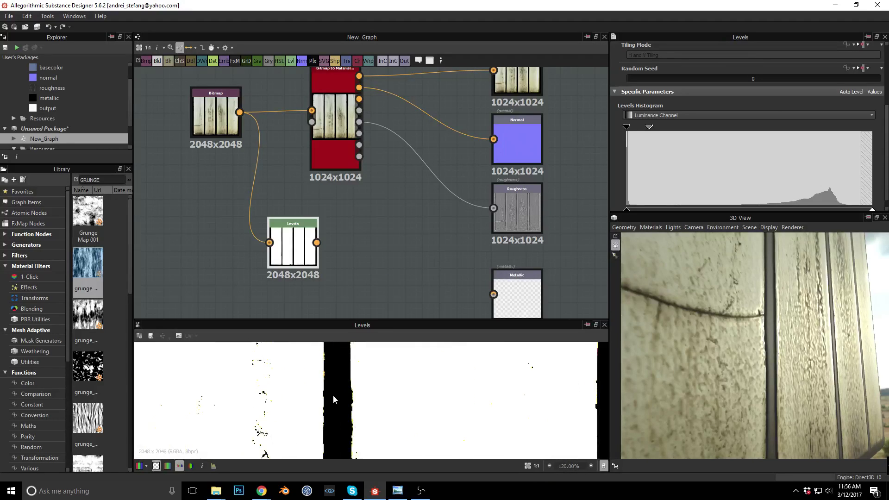
pyautogui.scroll(3, 352, 396)
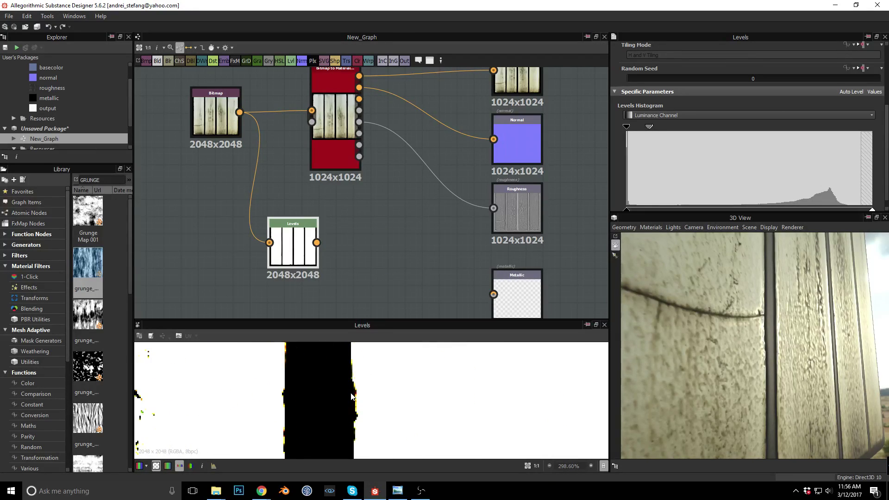
# - Shift the Levels node right and insert a Grayscale Conversion node on the link between Bitmap and Levels
pyautogui.moveTo(295, 223)
pyautogui.mouseDown()
pyautogui.moveTo(276, 236)
pyautogui.moveTo(318, 237)
pyautogui.moveTo(300, 237)
pyautogui.mouseUp()
pyautogui.click(374, 233)
pyautogui.click(297, 239)
pyautogui.moveTo(374, 227); pyautogui.dragTo(431, 227, button='middle')
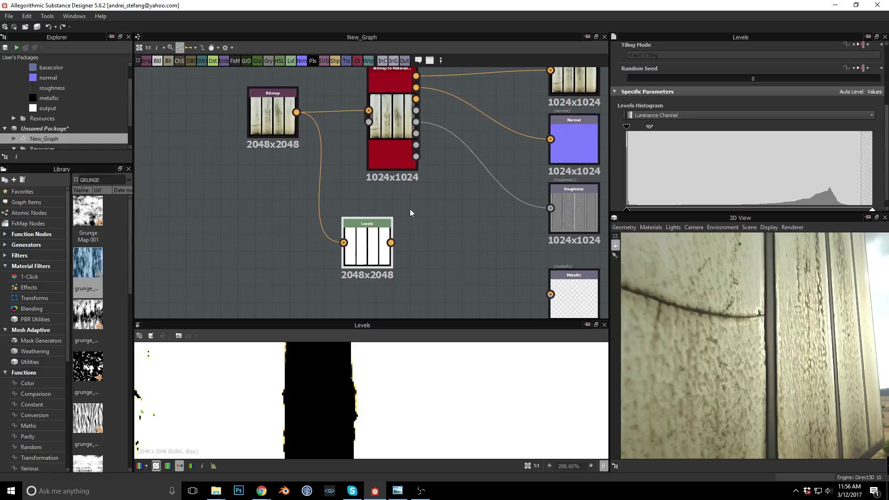
pyautogui.click(319, 176)
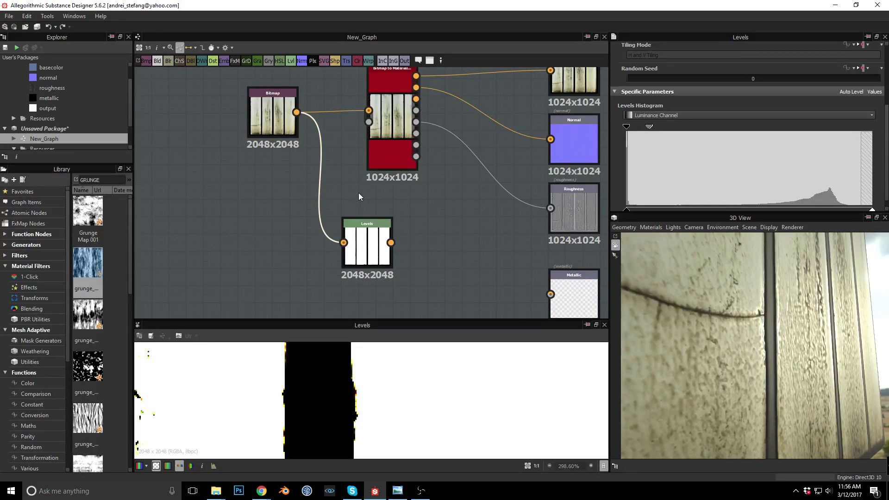
pyautogui.press('space')
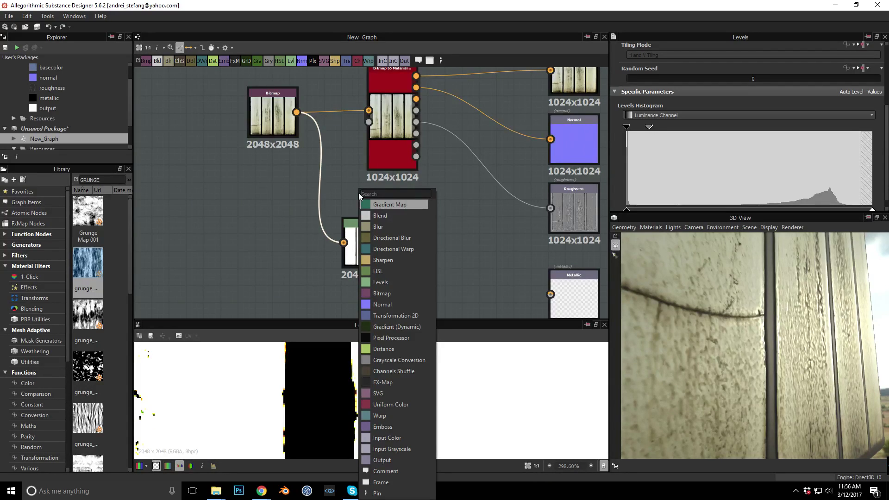
pyautogui.write('GRA')
pyautogui.press('Down')
pyautogui.press('Down')
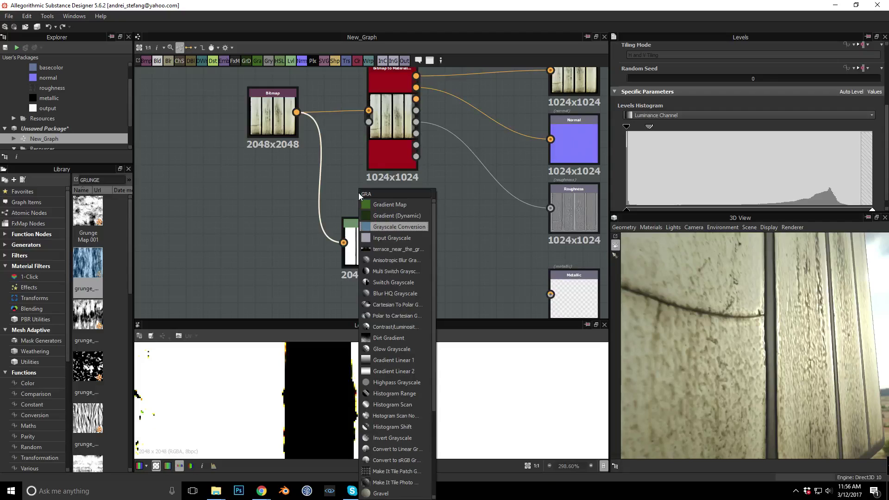
pyautogui.press('Return')
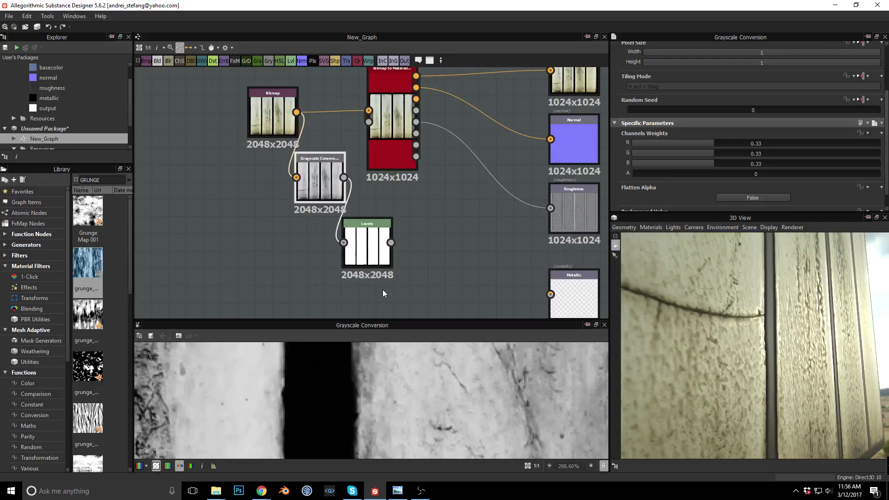
# - Preview the Levels node, move it right of Grayscale Conversion, and lower its input white point almost to the black point to remove stray specks
pyautogui.click(368, 254)
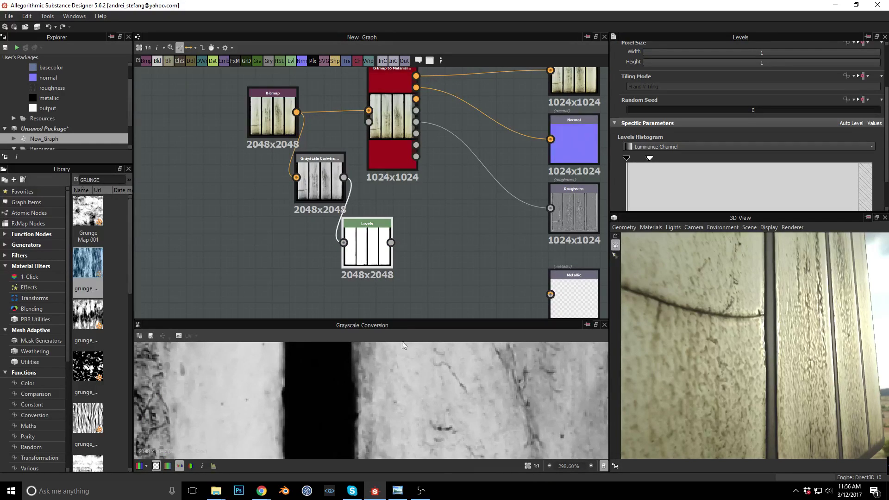
pyautogui.doubleClick(376, 253)
pyautogui.scroll(-5, 329, 400)
pyautogui.scroll(6, 315, 410)
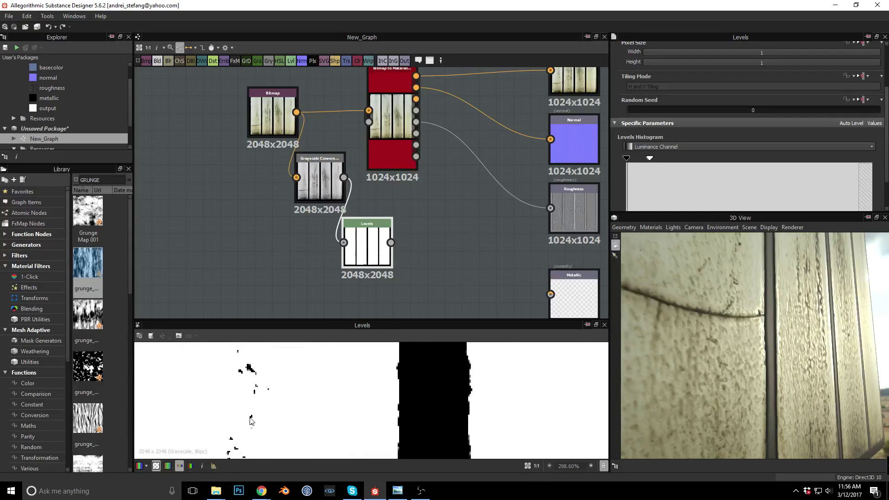
pyautogui.moveTo(381, 226); pyautogui.dragTo(424, 226)
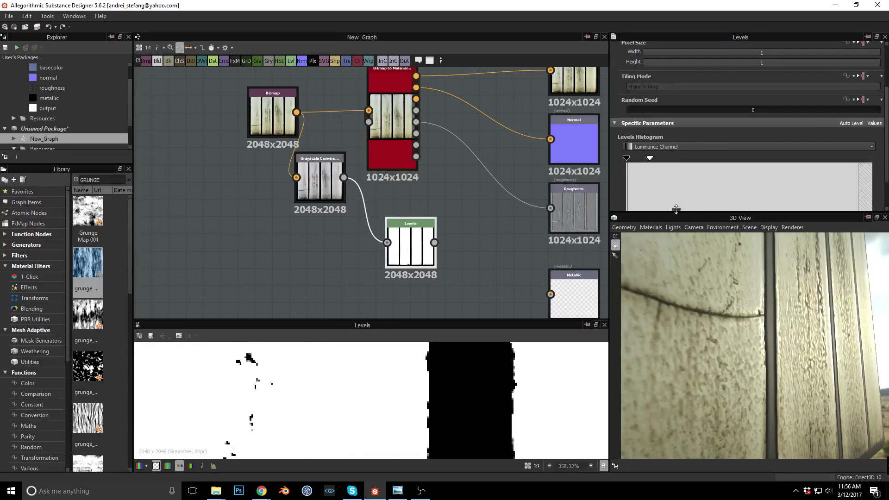
pyautogui.moveTo(649, 159); pyautogui.dragTo(633, 168)
pyautogui.scroll(-6, 349, 404)
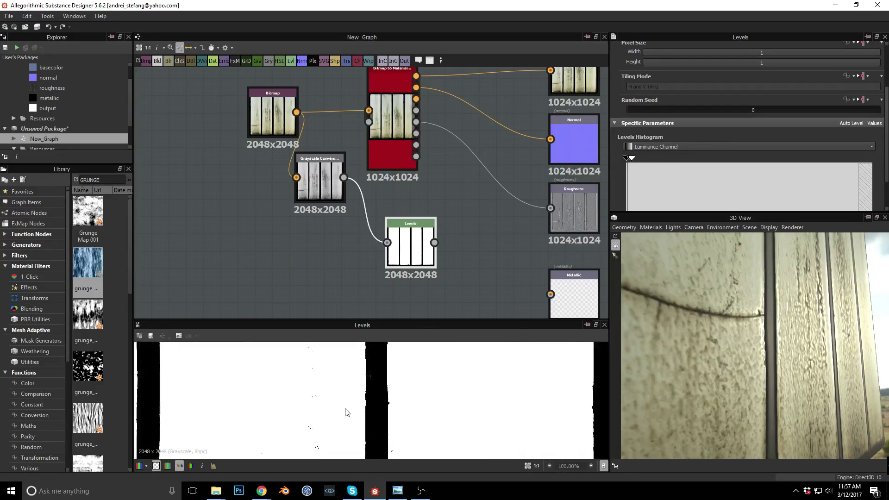
pyautogui.scroll(4, 389, 425)
pyautogui.scroll(1, 351, 373)
# - Move the Grayscale Conversion node down beside the Levels node and shift the Roughness output node right
pyautogui.moveTo(348, 247); pyautogui.dragTo(357, 263, button='middle')
pyautogui.moveTo(319, 174); pyautogui.dragTo(331, 204)
pyautogui.moveTo(493, 246); pyautogui.dragTo(404, 213, button='middle')
pyautogui.moveTo(490, 177); pyautogui.dragTo(515, 176)
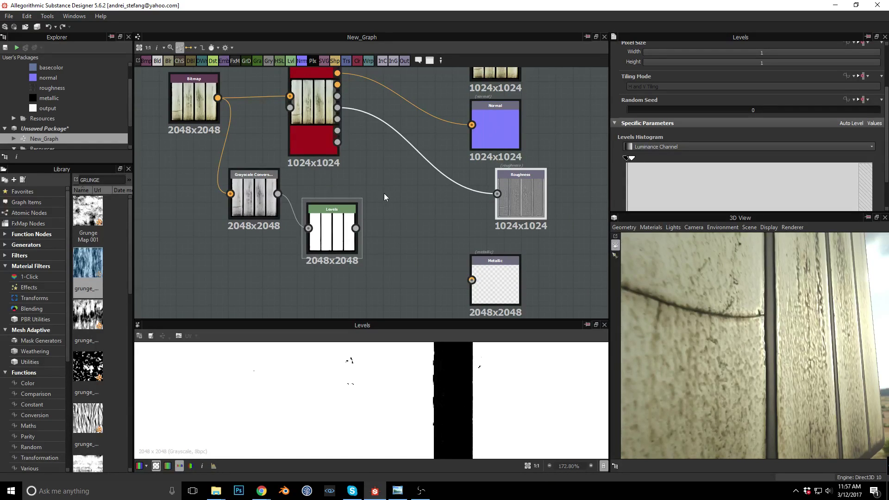
pyautogui.moveTo(393, 234); pyautogui.dragTo(390, 256, button='middle')
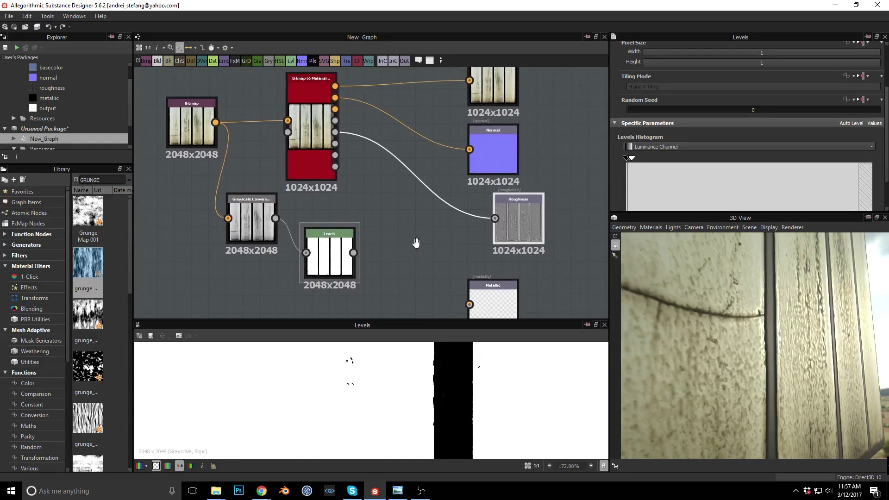
# - Shift the Bitmap to Material node slightly and move the Normal and Roughness output nodes right to make room in the graph
pyautogui.scroll(-2, 390, 256)
pyautogui.moveTo(324, 99); pyautogui.dragTo(296, 91)
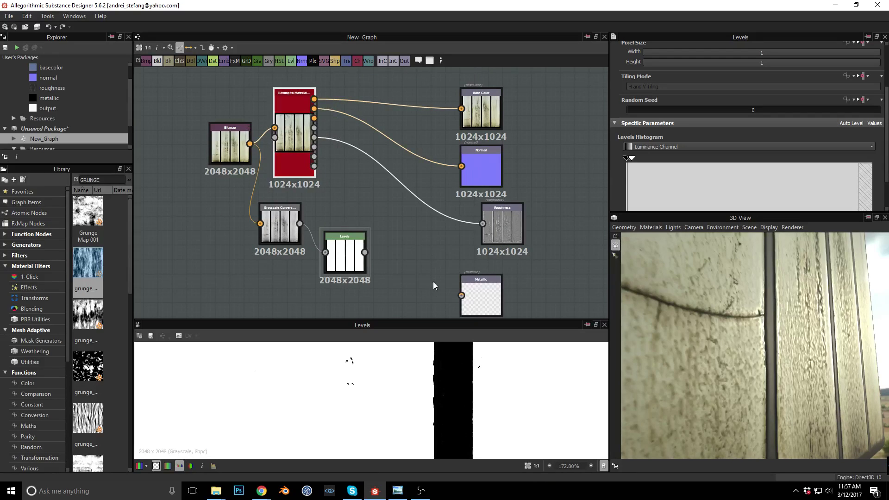
pyautogui.scroll(4, 437, 288)
pyautogui.moveTo(458, 243); pyautogui.dragTo(506, 256, button='middle')
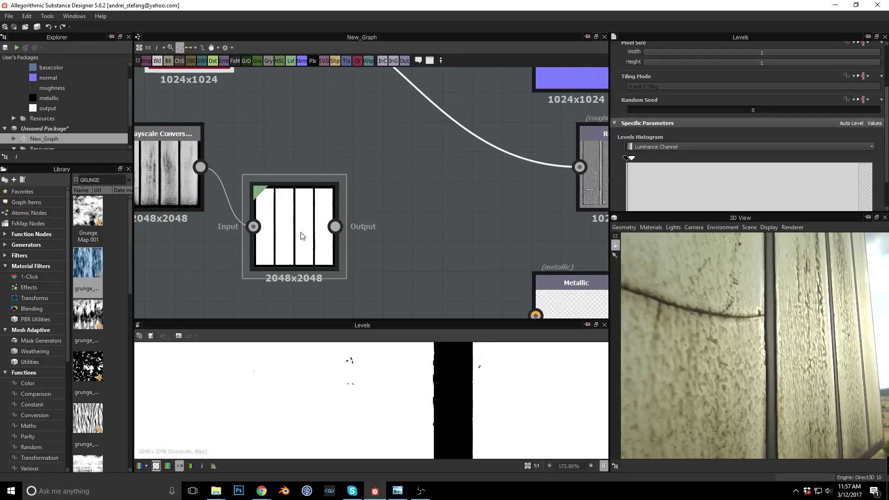
pyautogui.moveTo(420, 204); pyautogui.dragTo(329, 287, button='middle')
pyautogui.moveTo(493, 103); pyautogui.dragTo(580, 104)
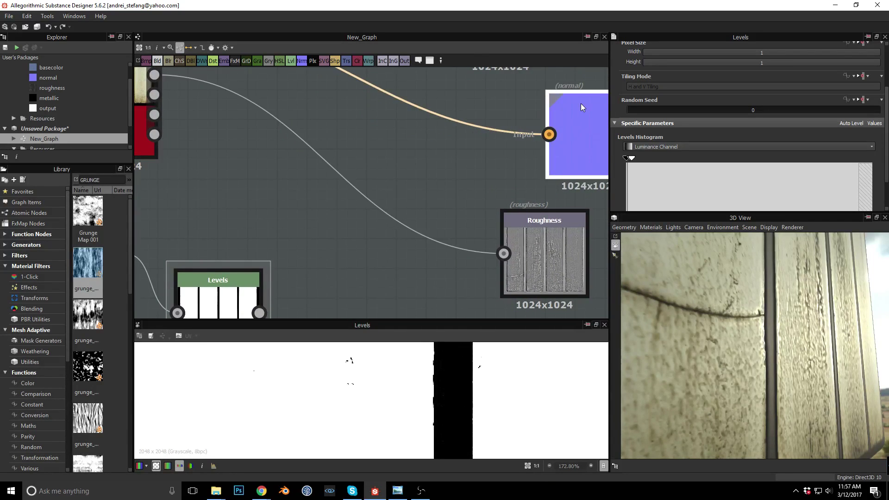
pyautogui.moveTo(501, 163); pyautogui.dragTo(474, 174, button='middle')
pyautogui.click(516, 226)
pyautogui.moveTo(515, 226); pyautogui.dragTo(559, 235)
pyautogui.moveTo(416, 242); pyautogui.dragTo(444, 194, button='middle')
pyautogui.scroll(-2, 446, 235)
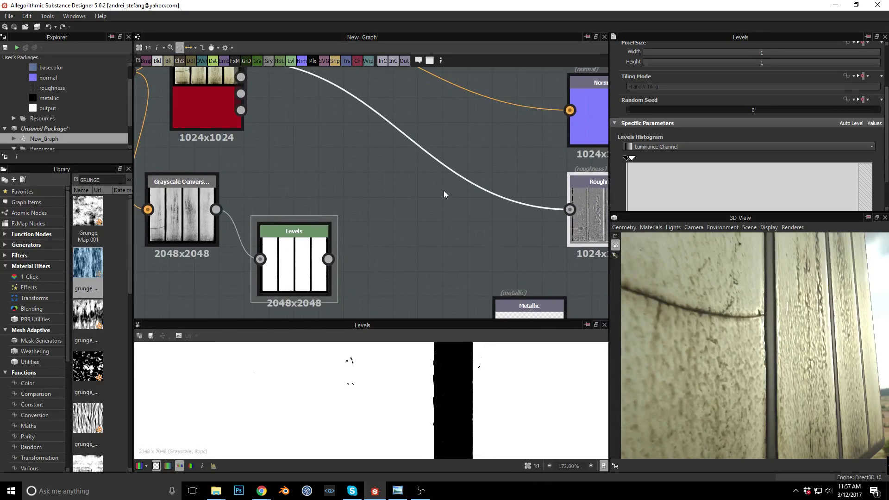
# - Insert a Blend node on the link into the Normal output, move it clear, and connect the Levels output to its Foreground input
pyautogui.rightClick(407, 217)
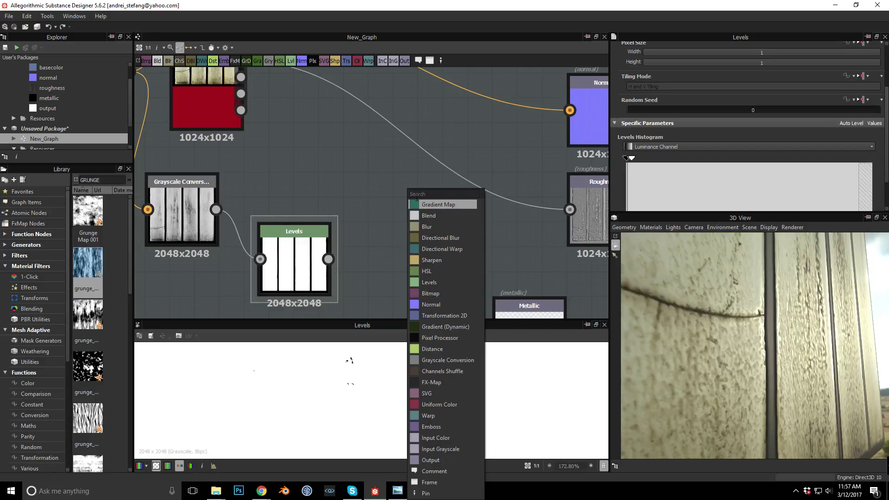
pyautogui.click(506, 96)
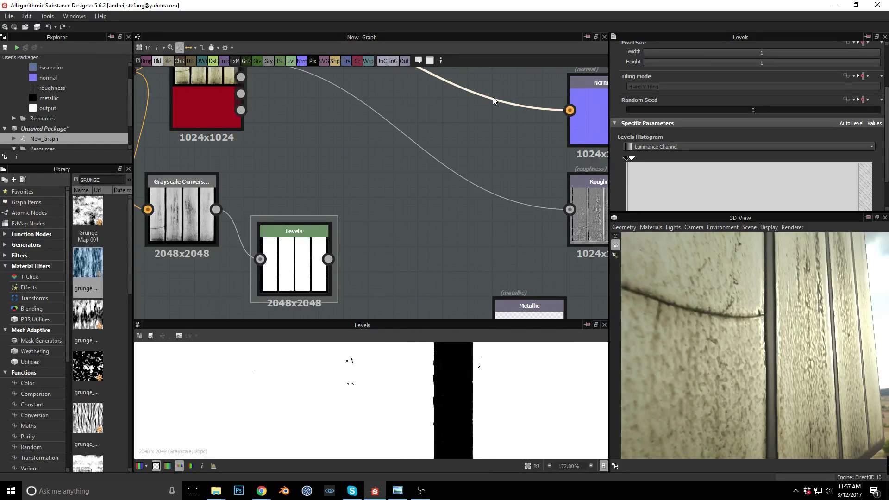
pyautogui.press('space')
pyautogui.write('BLEND')
pyautogui.press('Return')
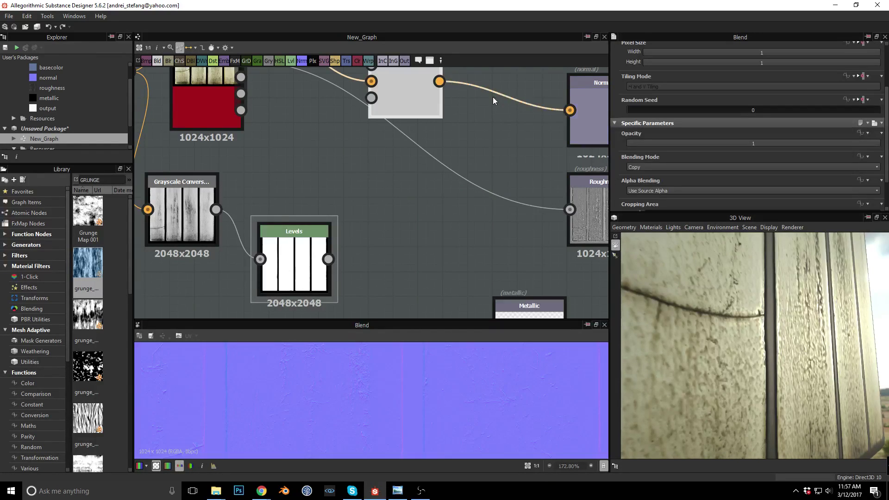
pyautogui.moveTo(484, 126); pyautogui.dragTo(492, 156, button='middle')
pyautogui.moveTo(420, 86); pyautogui.dragTo(469, 114)
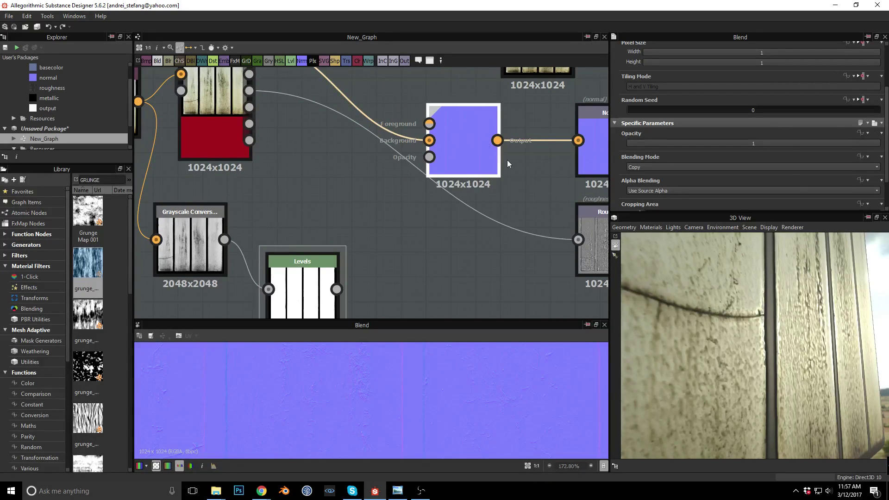
pyautogui.moveTo(336, 289); pyautogui.dragTo(429, 123)
pyautogui.moveTo(404, 225); pyautogui.dragTo(454, 252, button='middle')
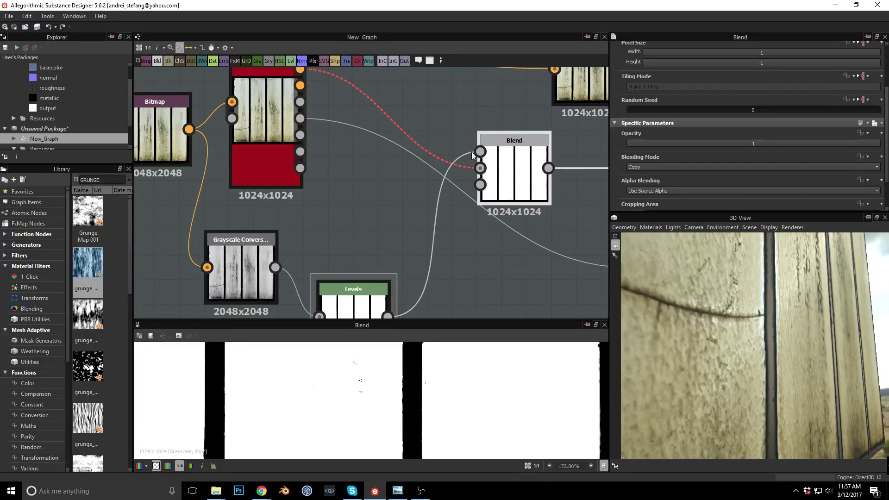
pyautogui.moveTo(469, 130); pyautogui.dragTo(480, 159, button='middle')
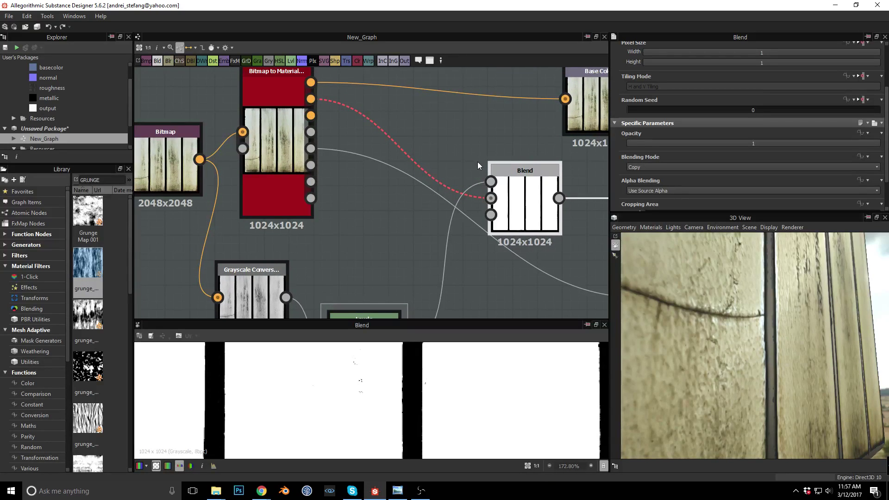
# - Insert a Grayscale Conversion node on the invalid link between Bitmap to Material's normal output and the Blend background
pyautogui.click(396, 146)
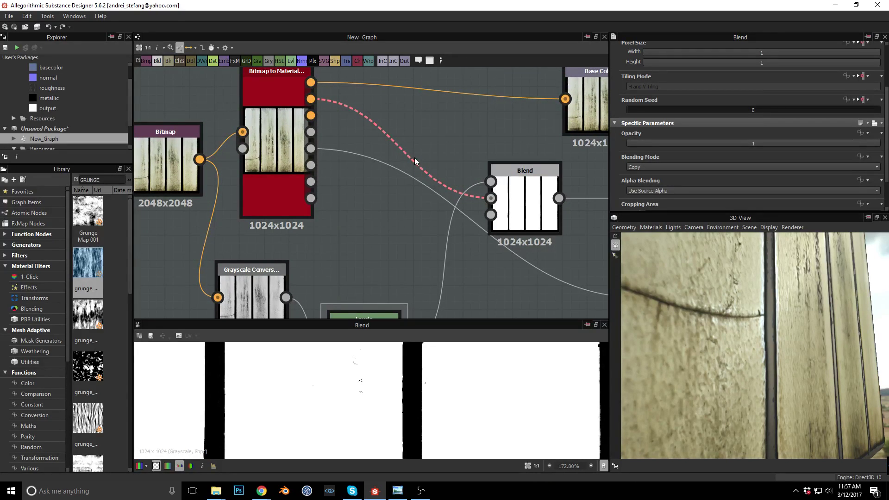
pyautogui.press('space')
pyautogui.write('GRAY')
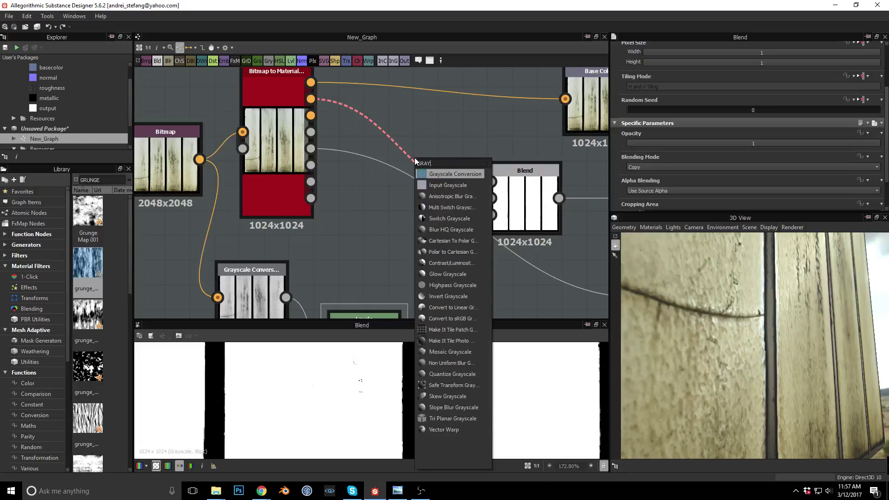
pyautogui.press('Return')
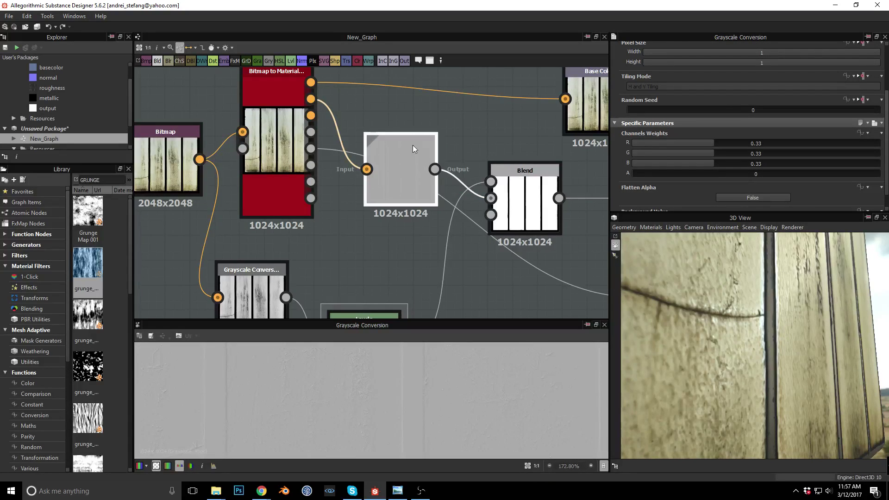
pyautogui.moveTo(413, 149); pyautogui.dragTo(431, 119)
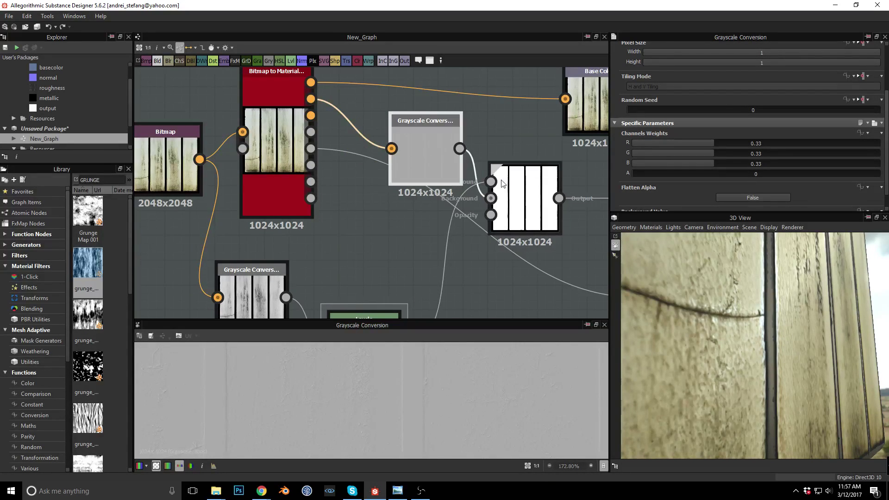
pyautogui.moveTo(499, 182); pyautogui.dragTo(442, 176, button='middle')
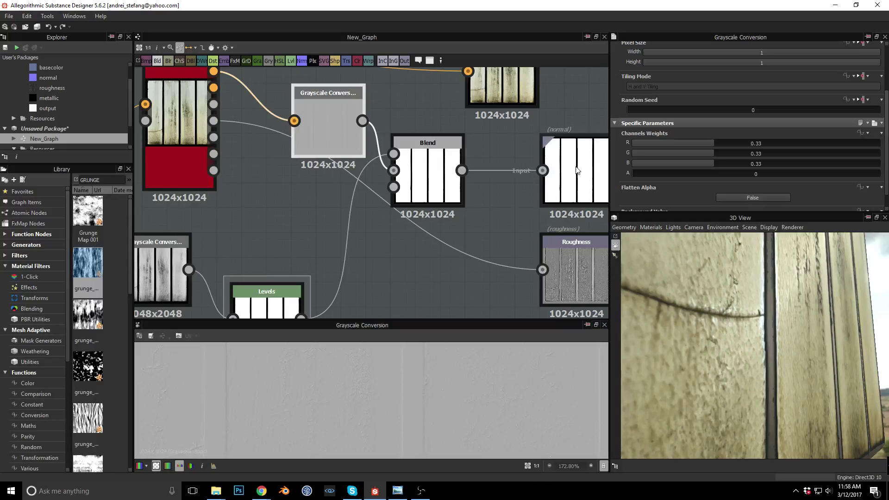
# - Preview the Blend node and set its blending mode to Overlay
pyautogui.doubleClick(427, 171)
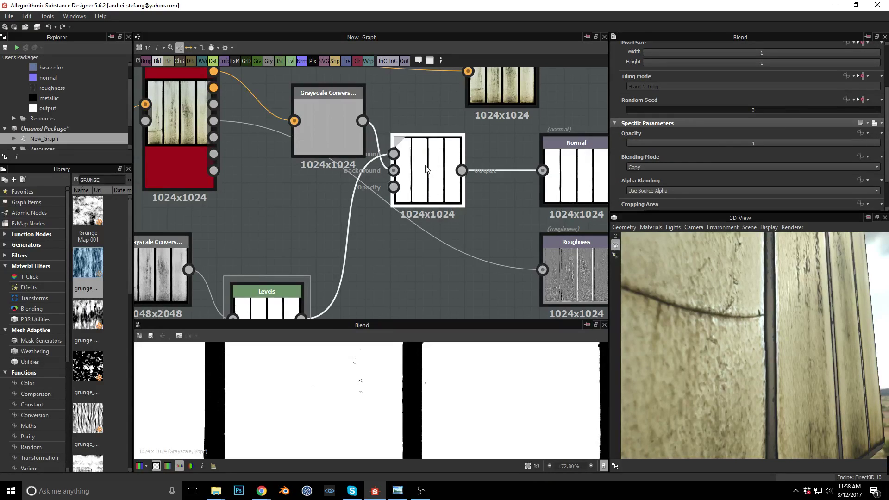
pyautogui.click(734, 167)
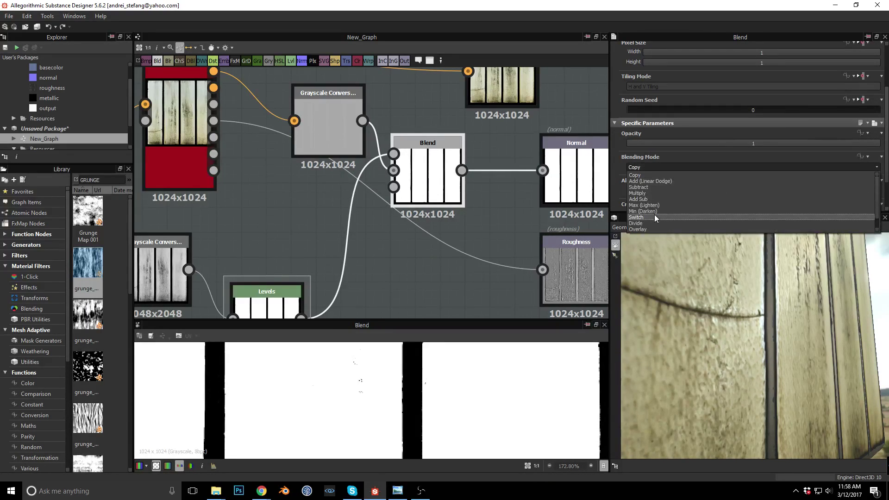
pyautogui.click(651, 229)
pyautogui.scroll(-1, 388, 389)
pyautogui.scroll(-6, 388, 394)
pyautogui.scroll(5, 393, 366)
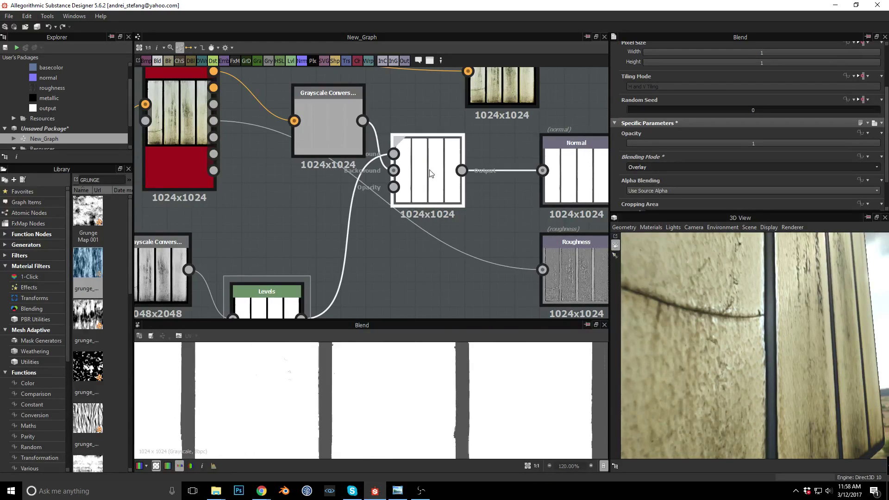
# - Delete both Grayscale Conversion nodes, the one before Blend and the one before Levels
pyautogui.click(320, 122)
pyautogui.press('Delete')
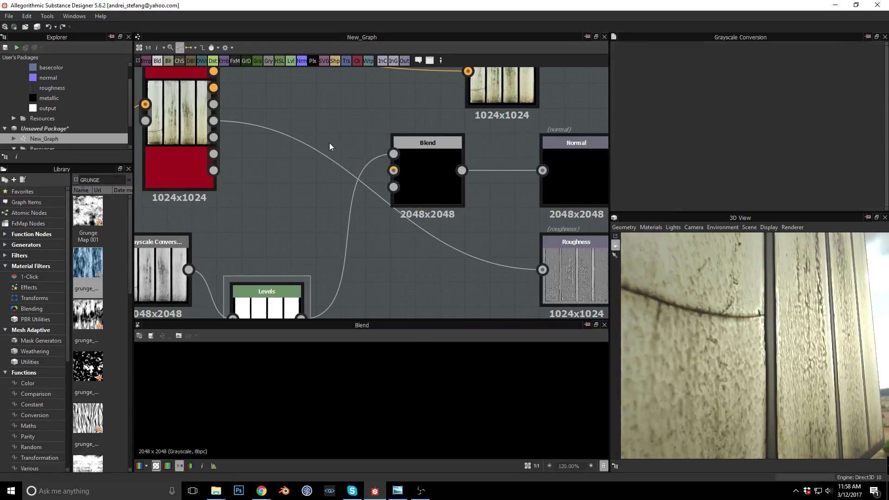
pyautogui.moveTo(287, 262); pyautogui.dragTo(388, 258, button='middle')
pyautogui.click(263, 246)
pyautogui.press('Delete')
# - Connect Bitmap directly to Levels, reposition Levels, and link Bitmap to Material's normal output to the Blend background
pyautogui.moveTo(203, 127); pyautogui.dragTo(334, 314)
pyautogui.moveTo(380, 288); pyautogui.dragTo(318, 263)
pyautogui.moveTo(512, 159); pyautogui.dragTo(425, 184, button='middle')
pyautogui.moveTo(227, 92); pyautogui.dragTo(469, 187)
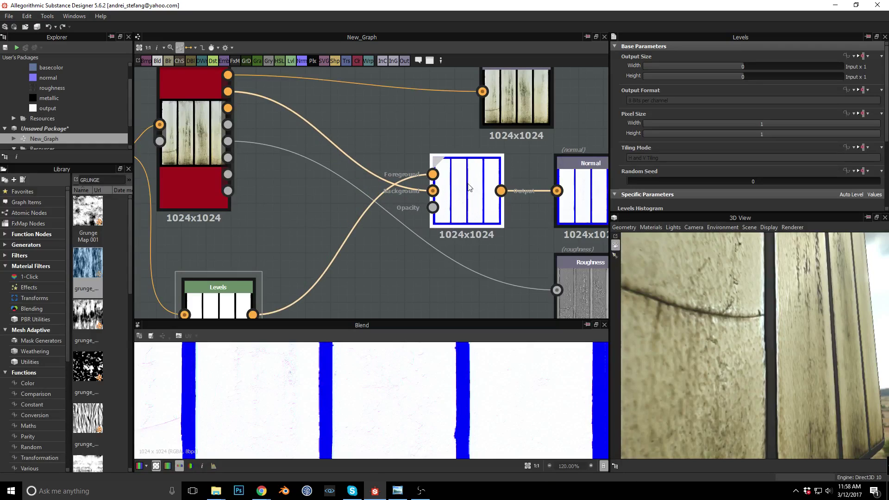
# - Insert a Height to Normal World Units node on the link between Levels and the Blend foreground
pyautogui.rightClick(339, 255)
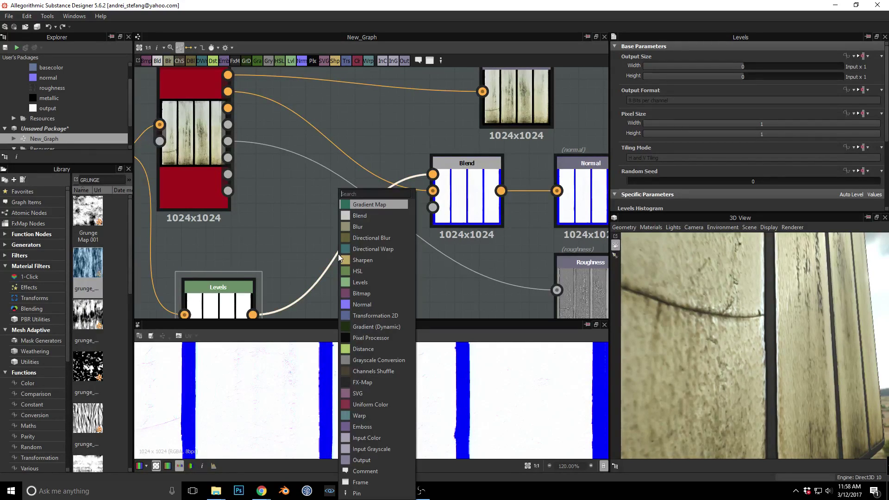
pyautogui.write('HEIGH')
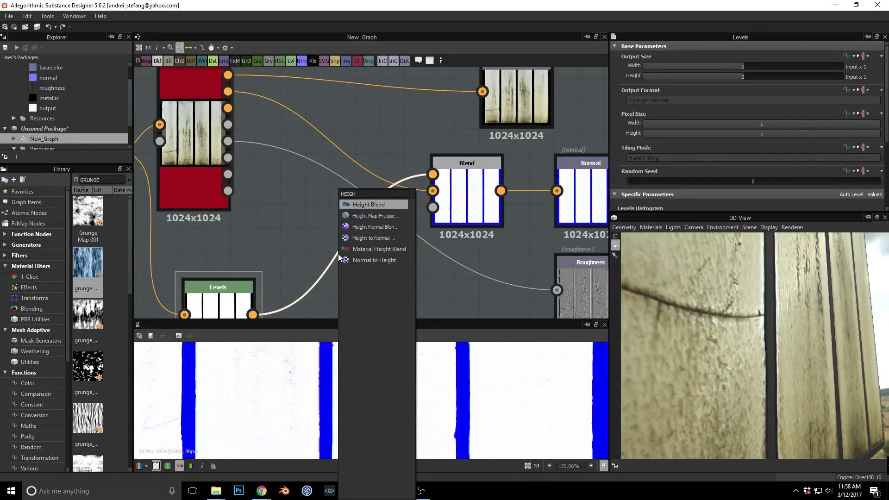
pyautogui.press('Down')
pyautogui.press('Down')
pyautogui.press('Down')
pyautogui.press('Down')
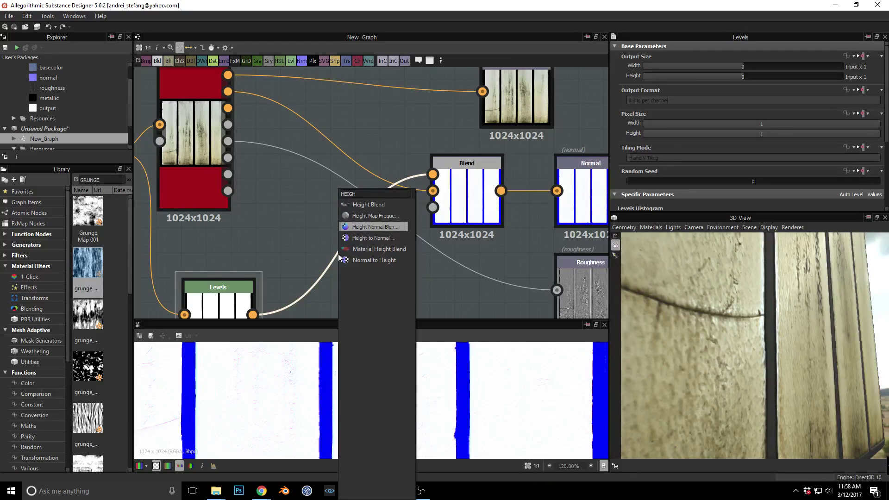
pyautogui.press('Down')
pyautogui.press('Up')
pyautogui.press('Up')
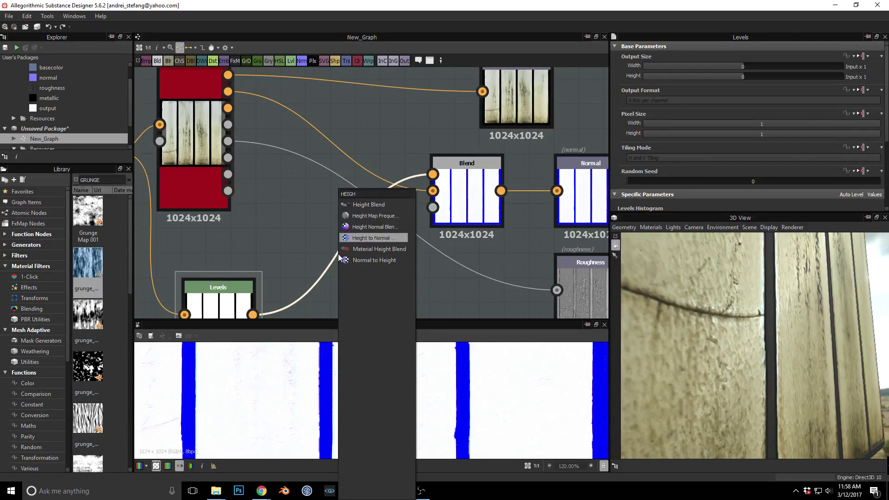
pyautogui.press('Return')
# - Examine the Height to Normal preview along a frame, move the Levels node left, and preview its mask for comparison
pyautogui.scroll(-3, 402, 400)
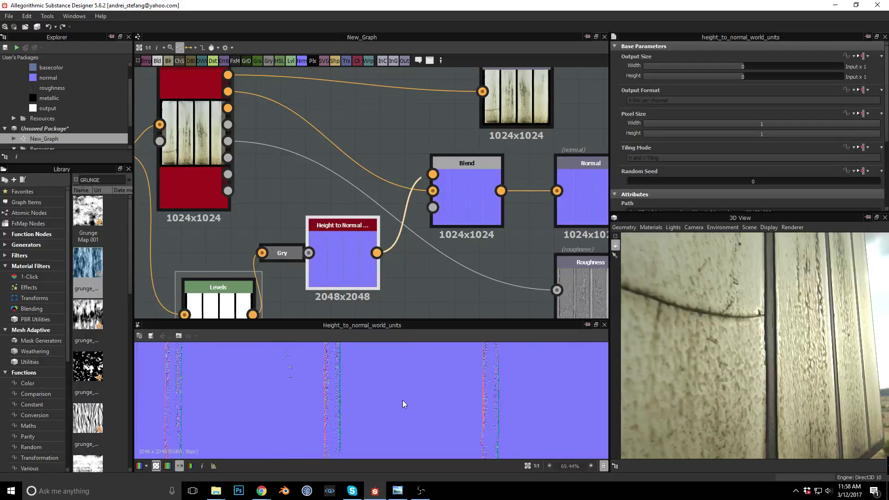
pyautogui.moveTo(414, 398); pyautogui.dragTo(416, 396, button='middle')
pyautogui.scroll(5, 440, 384)
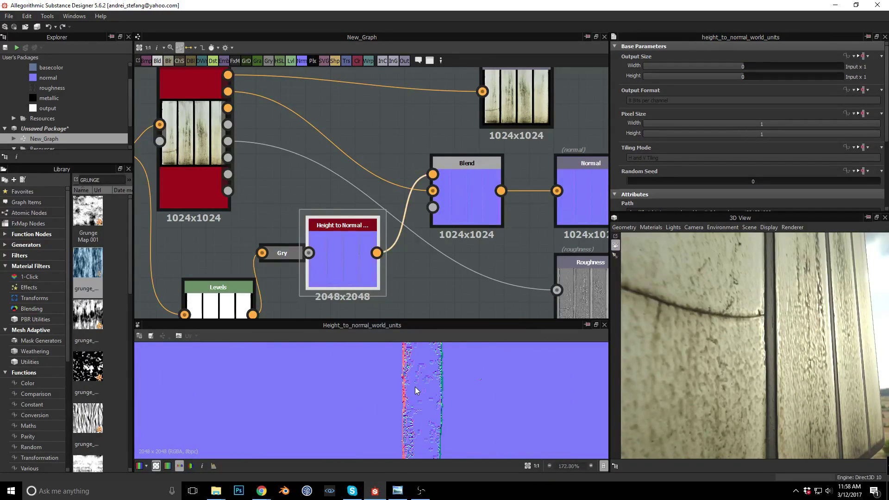
pyautogui.scroll(5, 415, 387)
pyautogui.moveTo(226, 298); pyautogui.dragTo(207, 283)
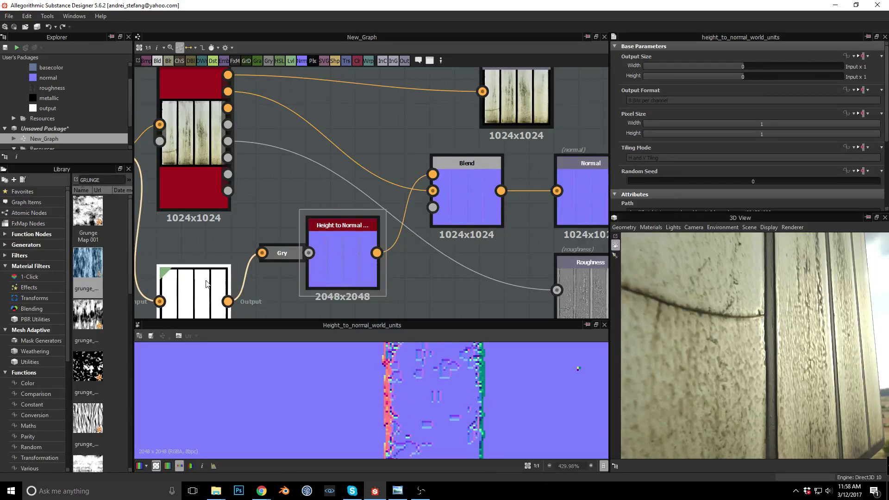
pyautogui.doubleClick(206, 293)
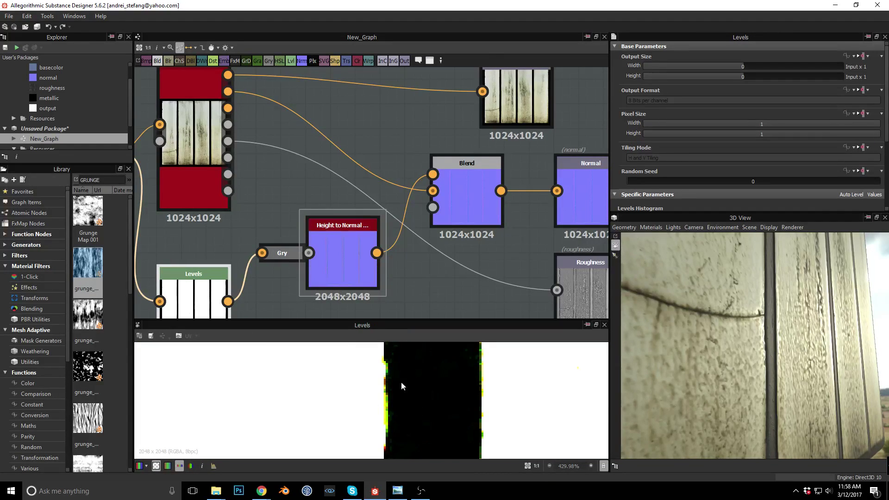
# - Set the Height to Normal node's surface size to 159 cm and height depth to 76.92 cm
pyautogui.doubleClick(340, 260)
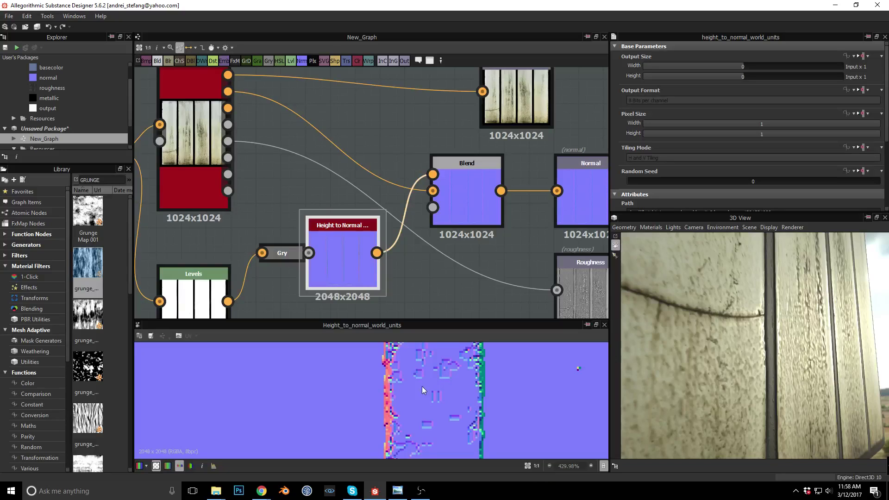
pyautogui.scroll(-3, 730, 163)
pyautogui.moveTo(689, 135); pyautogui.dragTo(837, 157)
pyautogui.scroll(-10, 432, 399)
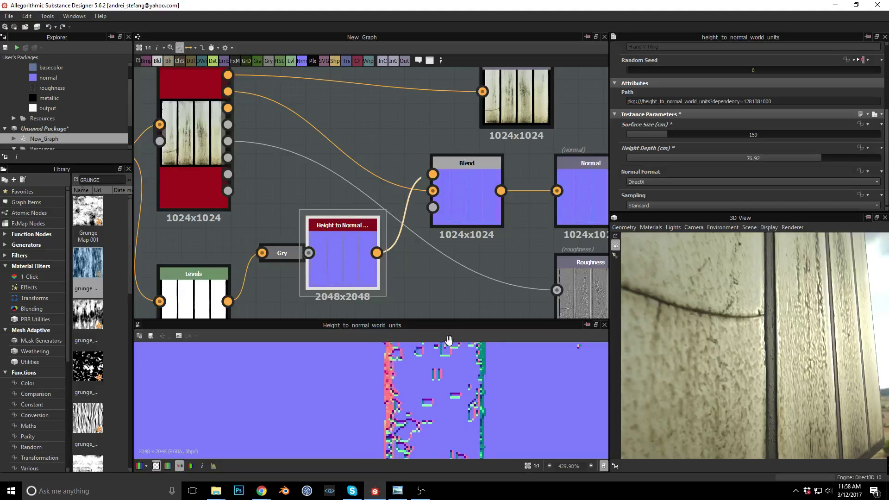
pyautogui.scroll(8, 395, 404)
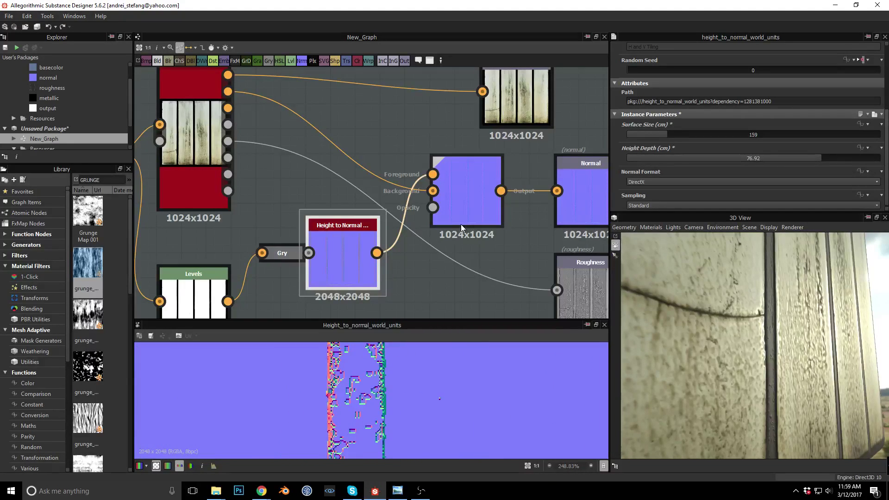
# - Preview the Blend node at opacity 1 and examine the frame relief in the blended normals and on the 3D model
pyautogui.doubleClick(468, 190)
pyautogui.moveTo(722, 340); pyautogui.dragTo(744, 331)
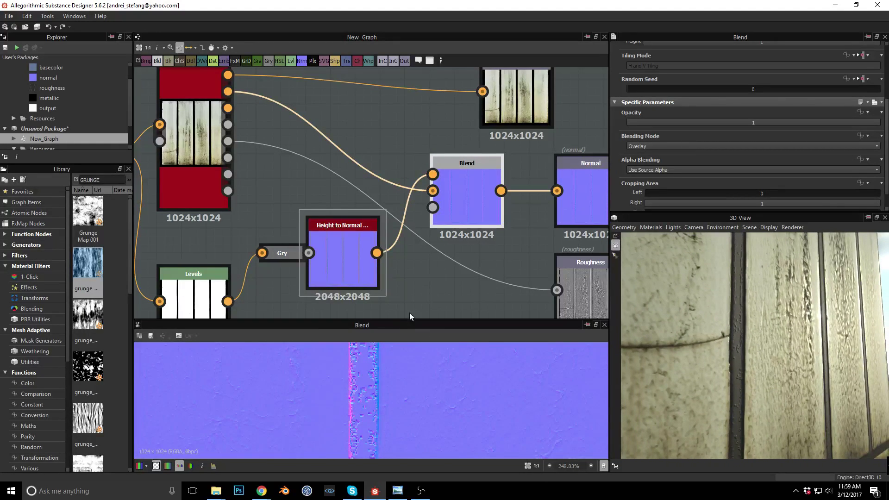
pyautogui.moveTo(755, 123); pyautogui.dragTo(881, 124)
pyautogui.scroll(5, 326, 434)
pyautogui.scroll(-5, 399, 408)
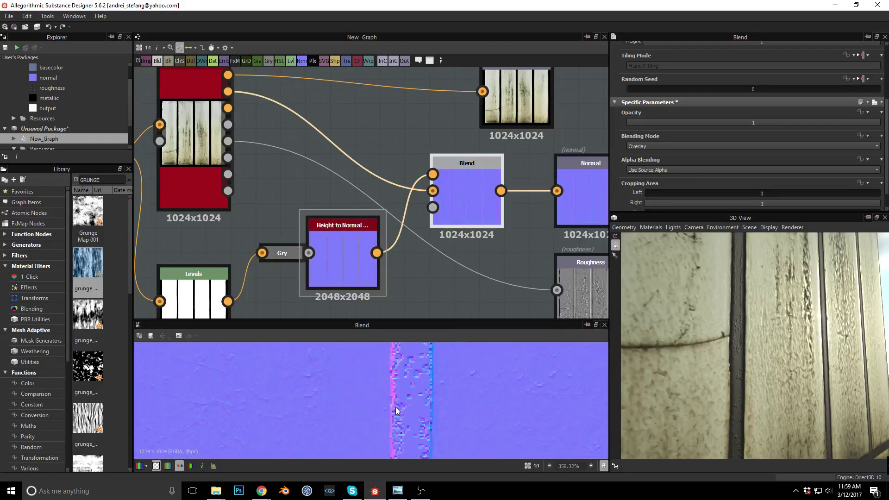
pyautogui.scroll(-3, 409, 410)
pyautogui.scroll(3, 724, 360)
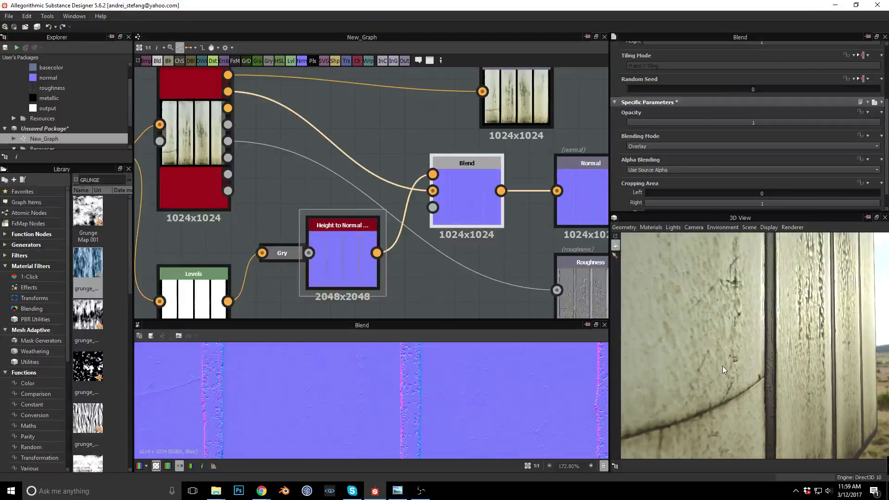
pyautogui.moveTo(407, 277); pyautogui.dragTo(459, 204, button='middle')
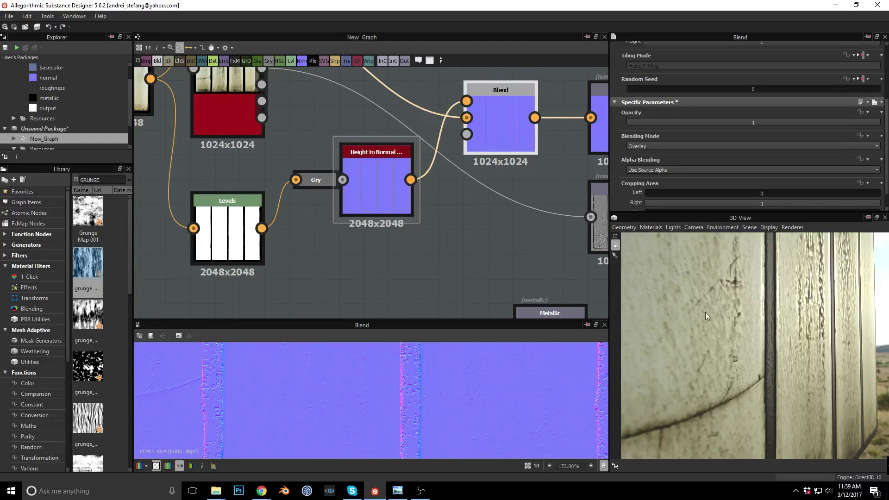
# - Preview the Levels mask and examine the dark frame strips between the panes
pyautogui.click(250, 217)
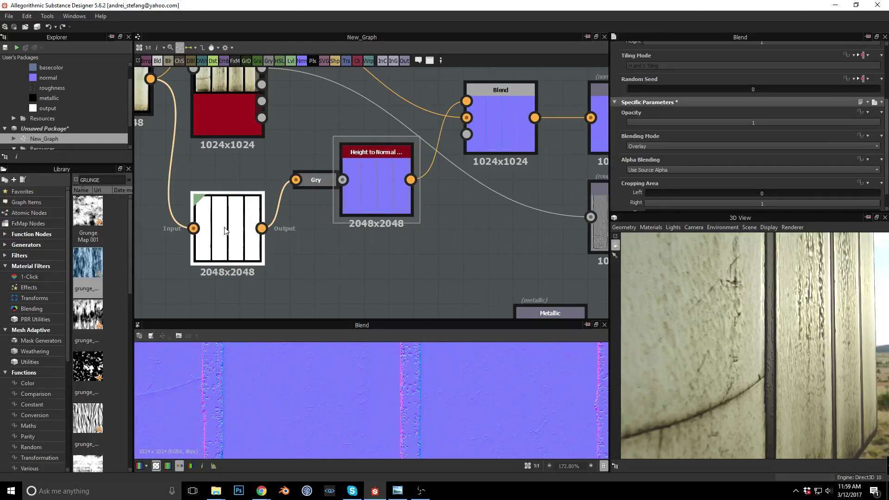
pyautogui.scroll(-10, 384, 407)
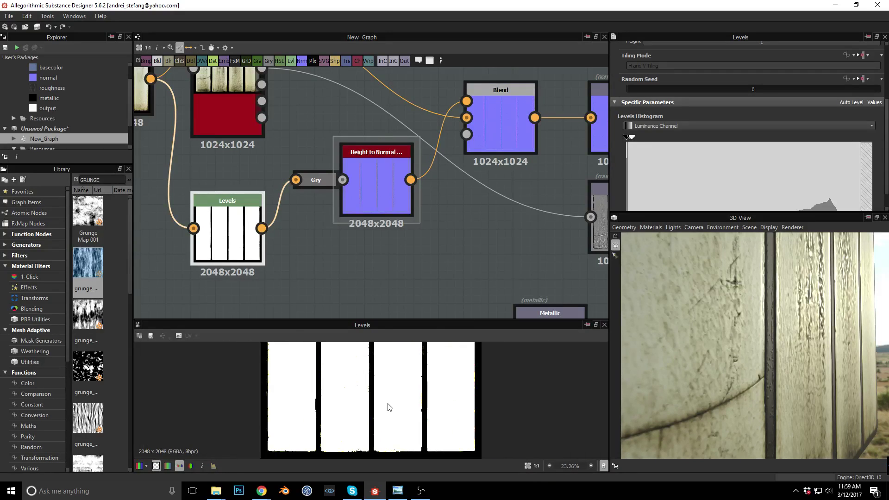
pyautogui.scroll(3, 362, 419)
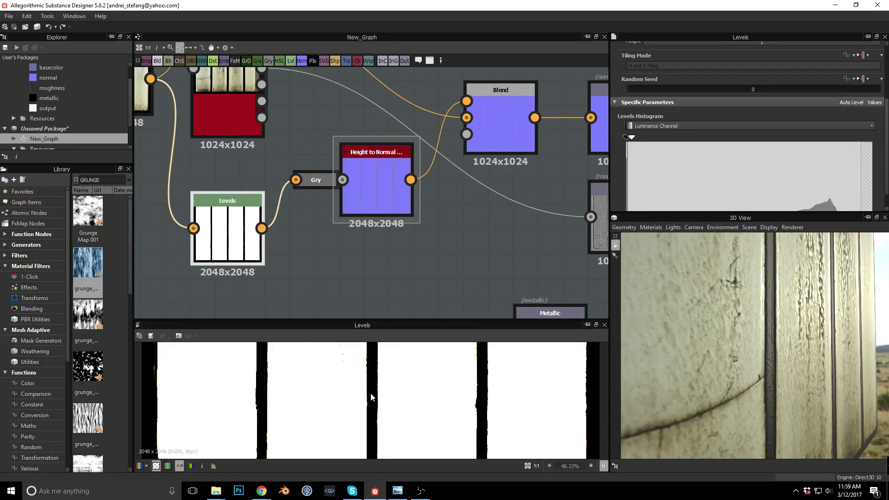
# - Space the Levels and Height to Normal nodes apart and insert an Invert node on the link between them
pyautogui.moveTo(220, 220); pyautogui.dragTo(171, 256)
pyautogui.moveTo(387, 180); pyautogui.dragTo(412, 193)
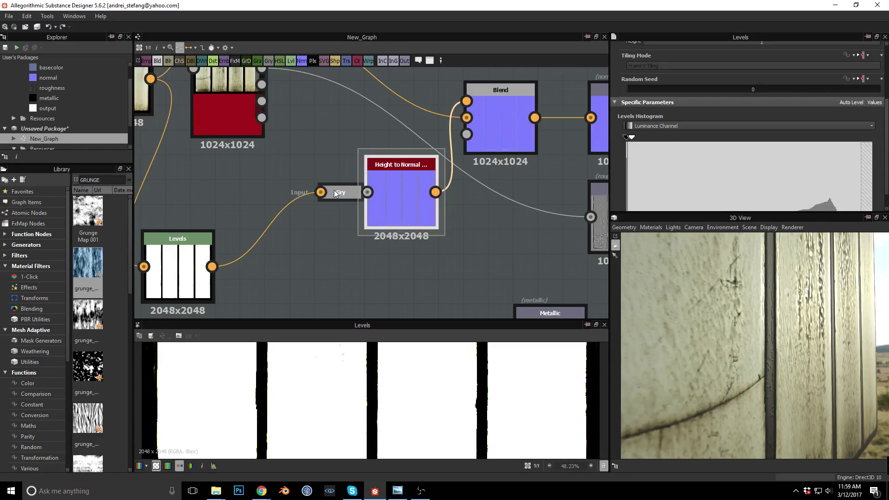
pyautogui.click(260, 240)
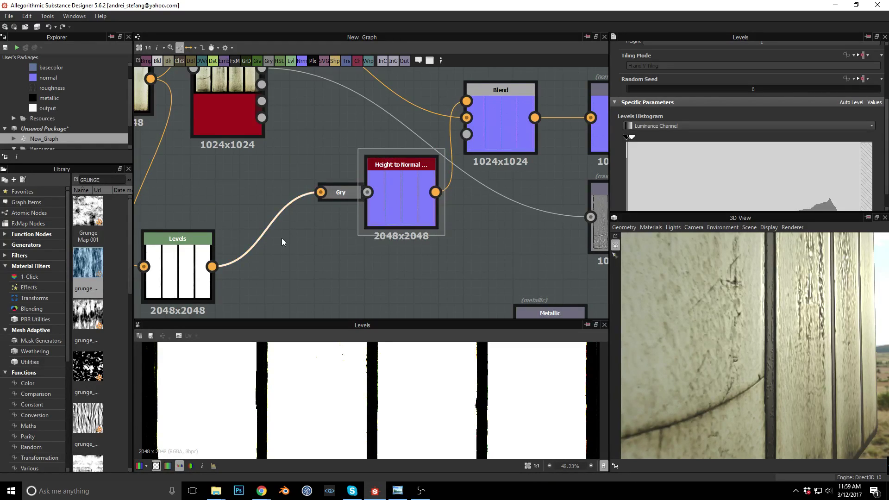
pyautogui.press('space')
pyautogui.write('INV')
pyautogui.press('Return')
pyautogui.moveTo(709, 327); pyautogui.dragTo(716, 330)
pyautogui.moveTo(259, 222); pyautogui.dragTo(277, 234)
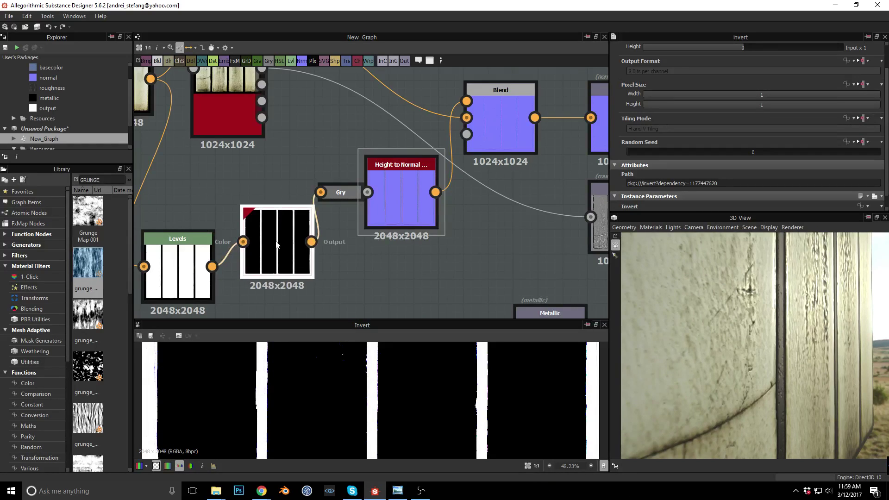
# - Compare the Height to Normal preview with the Invert mask along a frame strip, and examine the model's surface
pyautogui.click(403, 191)
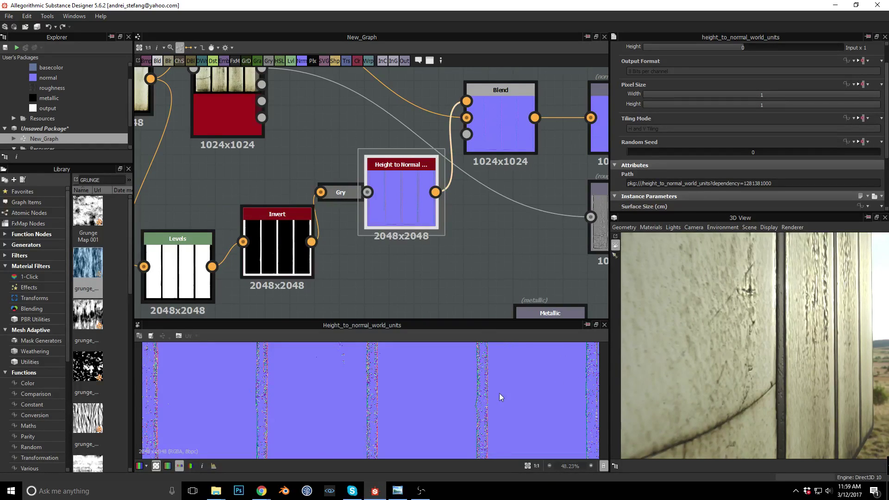
pyautogui.scroll(8, 385, 380)
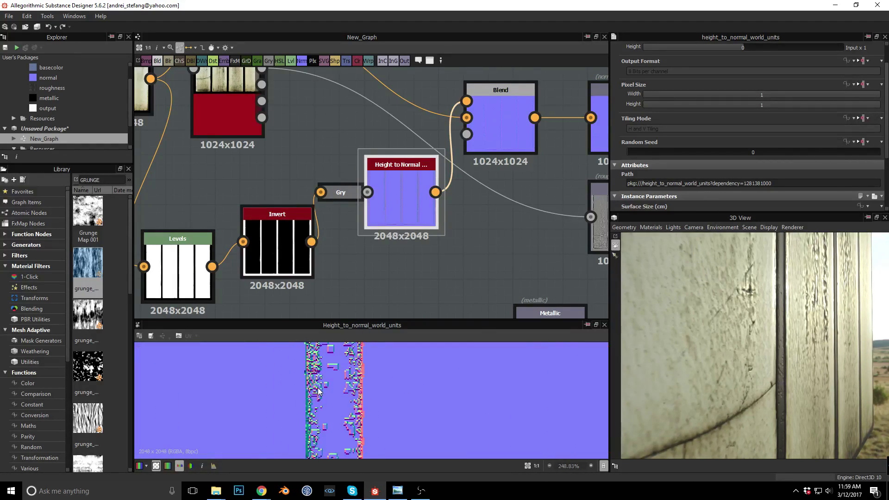
pyautogui.click(282, 246)
pyautogui.scroll(1, 354, 351)
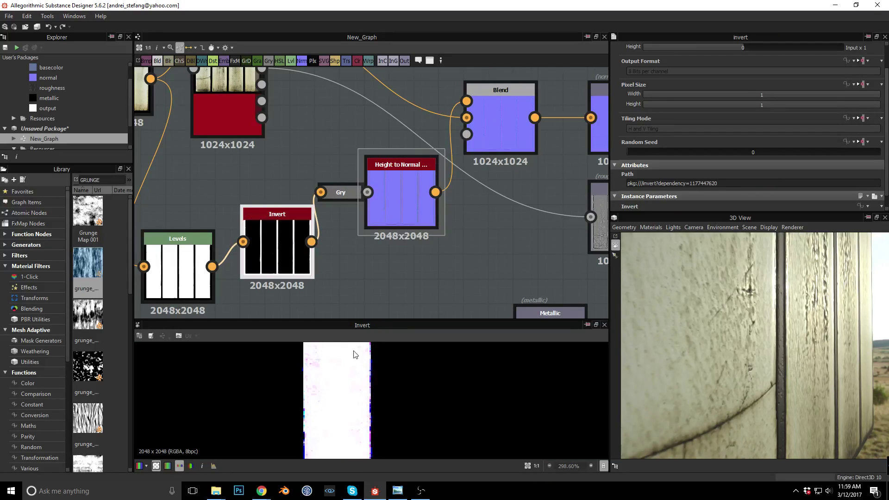
pyautogui.scroll(-7, 342, 415)
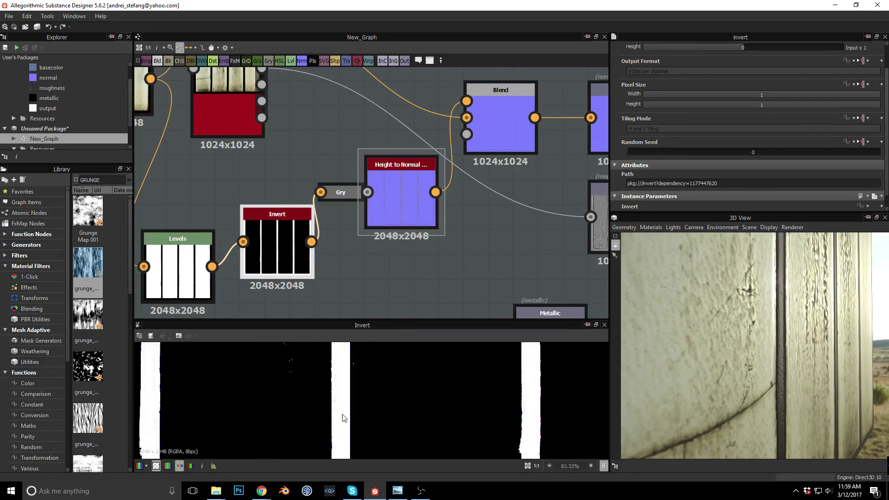
pyautogui.scroll(-8, 343, 414)
pyautogui.scroll(9, 348, 410)
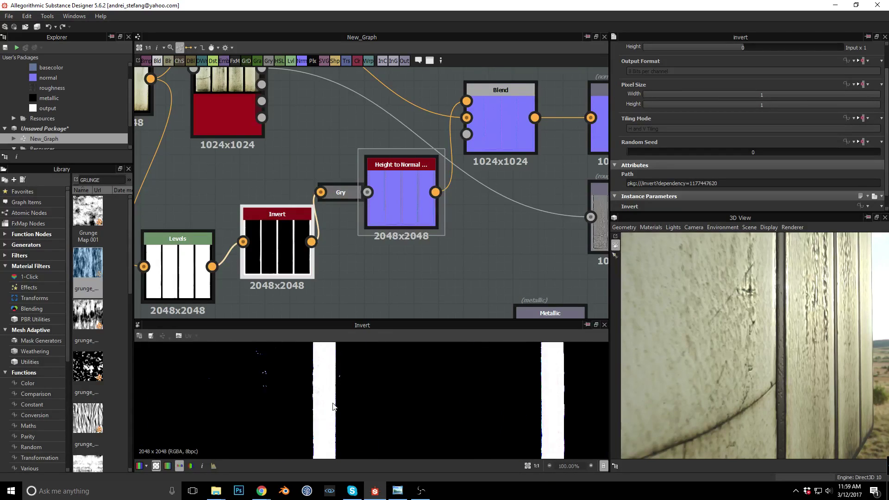
pyautogui.scroll(3, 335, 407)
pyautogui.click(402, 196)
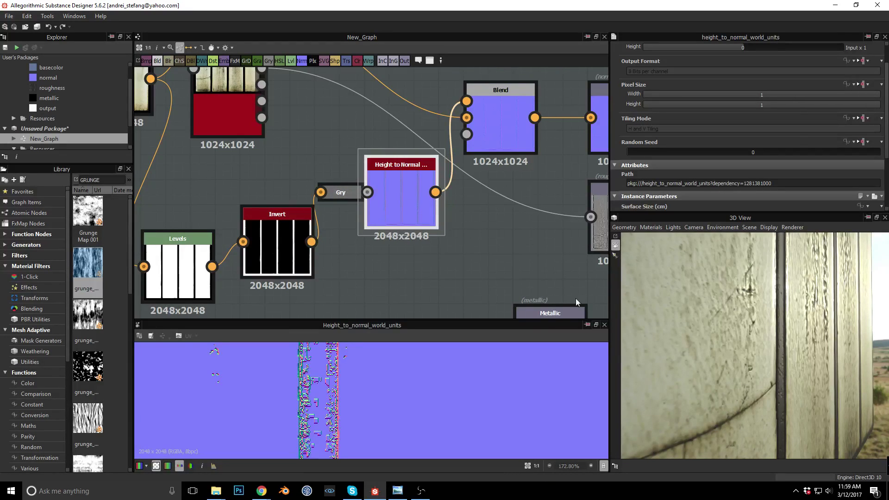
pyautogui.moveTo(779, 338); pyautogui.dragTo(732, 324)
# - Move the Metallic output node down and add an Output node in the gap below Roughness
pyautogui.moveTo(174, 242); pyautogui.dragTo(168, 230)
pyautogui.moveTo(364, 254); pyautogui.dragTo(343, 198, button='middle')
pyautogui.moveTo(403, 227); pyautogui.dragTo(484, 319)
pyautogui.click(475, 230)
pyautogui.press('space')
pyautogui.write('HEIGH')
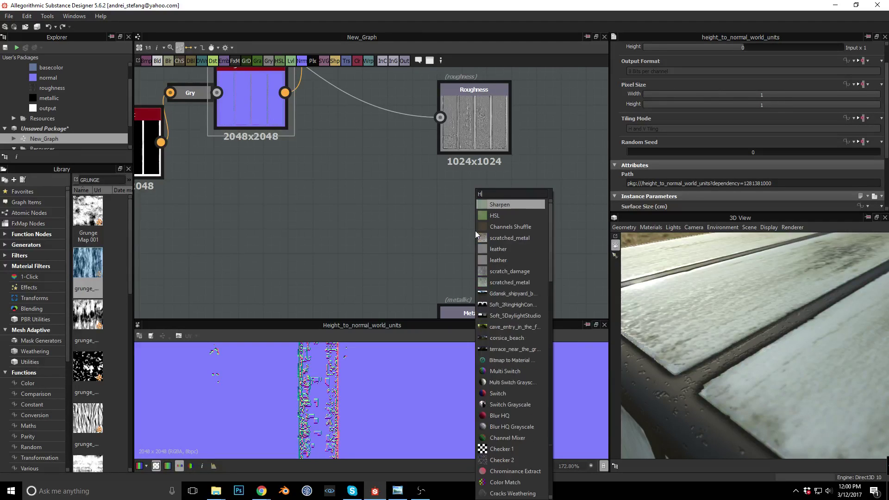
pyautogui.press('BackSpace')
pyautogui.press('BackSpace')
pyautogui.press('BackSpace')
pyautogui.press('BackSpace')
pyautogui.write('OUT')
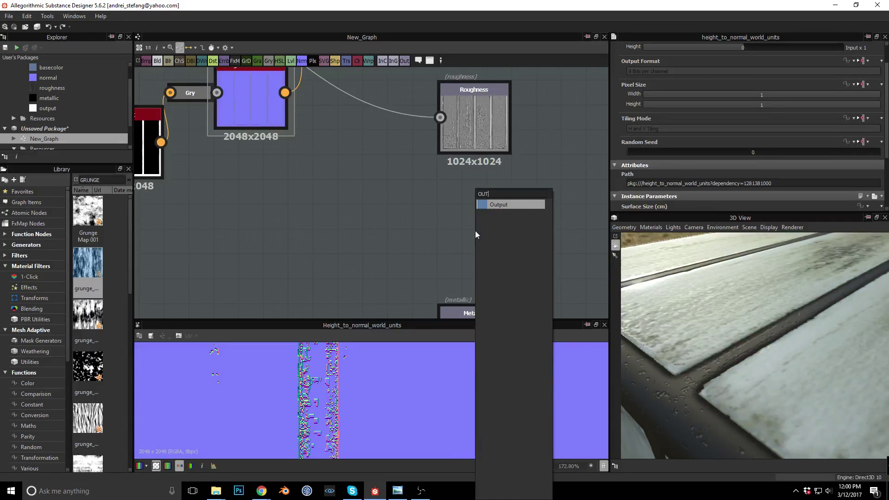
pyautogui.press('Return')
# - Add a usage item to the new output node and set it to height
pyautogui.scroll(-2, 810, 185)
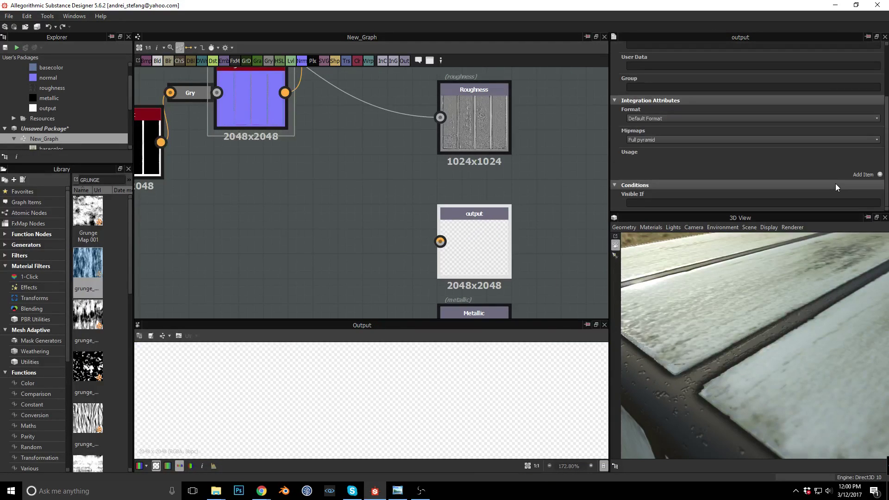
pyautogui.click(870, 175)
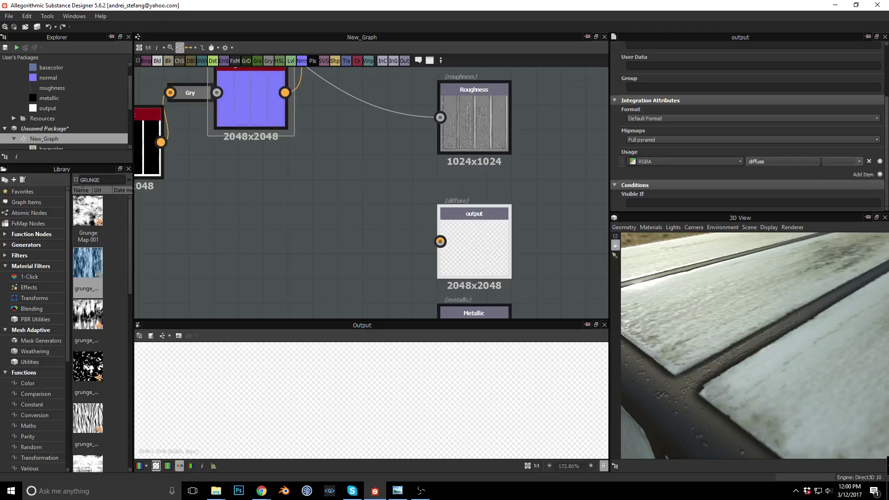
pyautogui.click(856, 160)
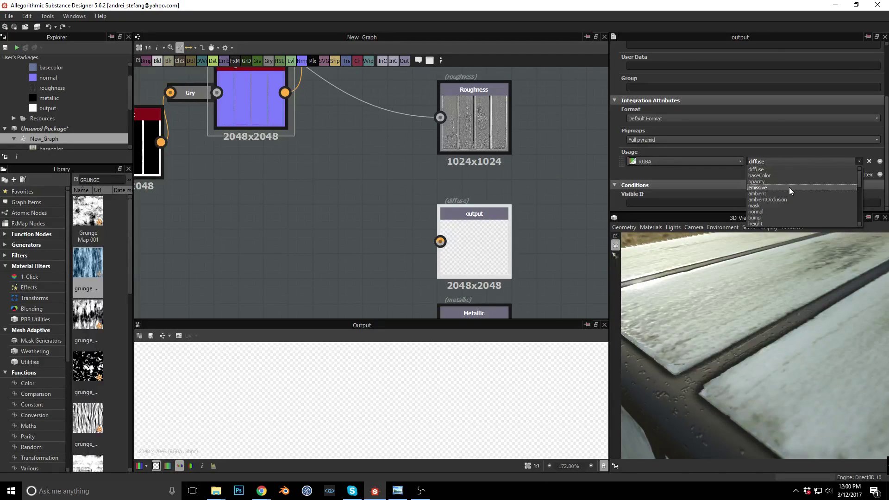
pyautogui.click(762, 221)
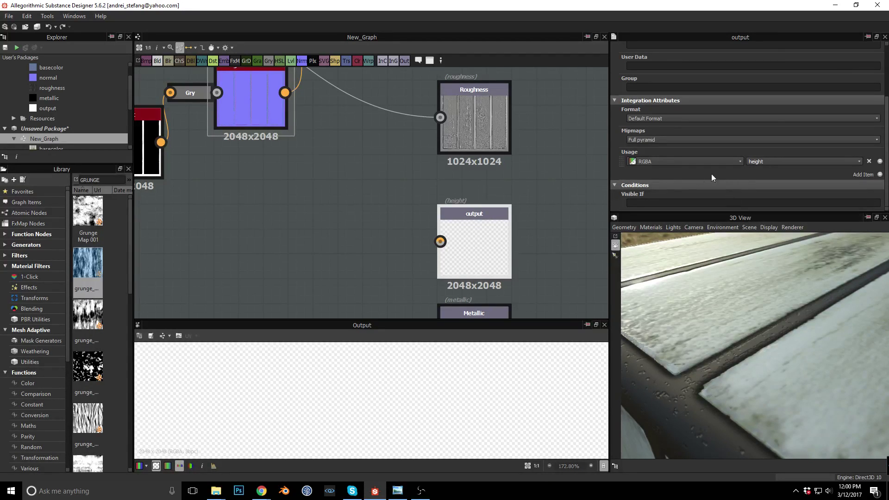
# - Connect the Invert node to the height output and show the graph's outputs on the 3D model
pyautogui.moveTo(356, 195); pyautogui.dragTo(375, 186, button='middle')
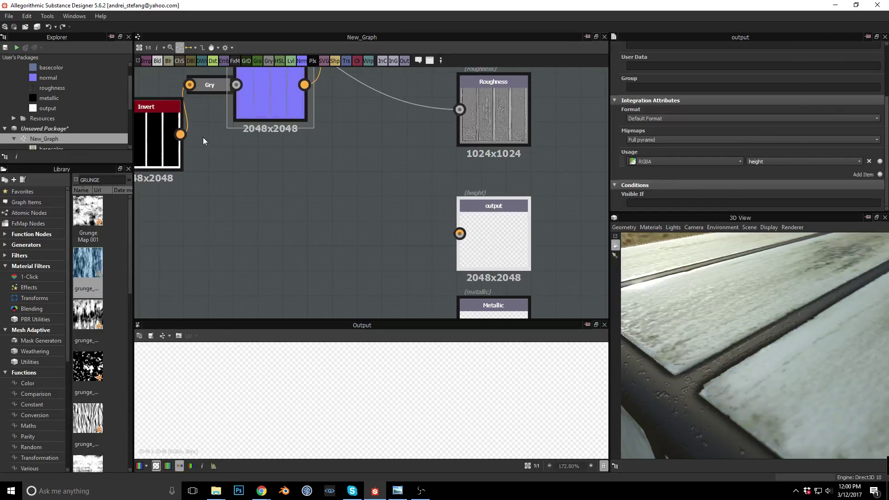
pyautogui.moveTo(180, 134); pyautogui.dragTo(460, 234)
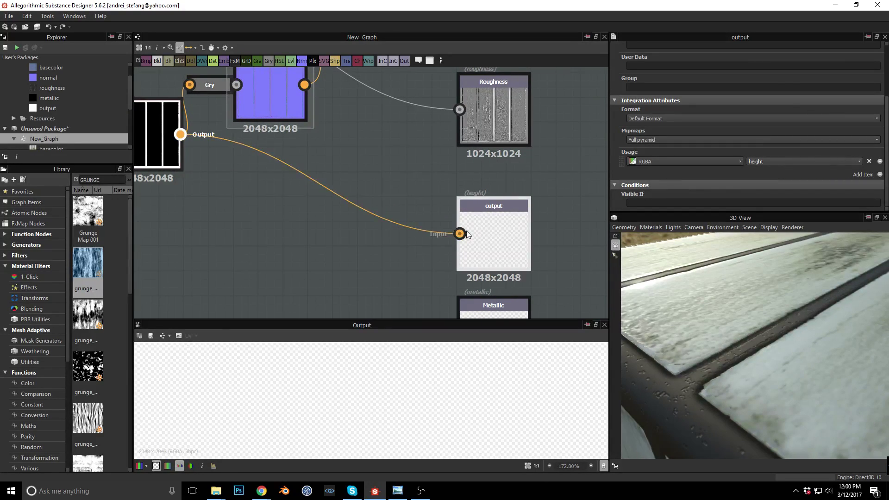
pyautogui.rightClick(552, 177)
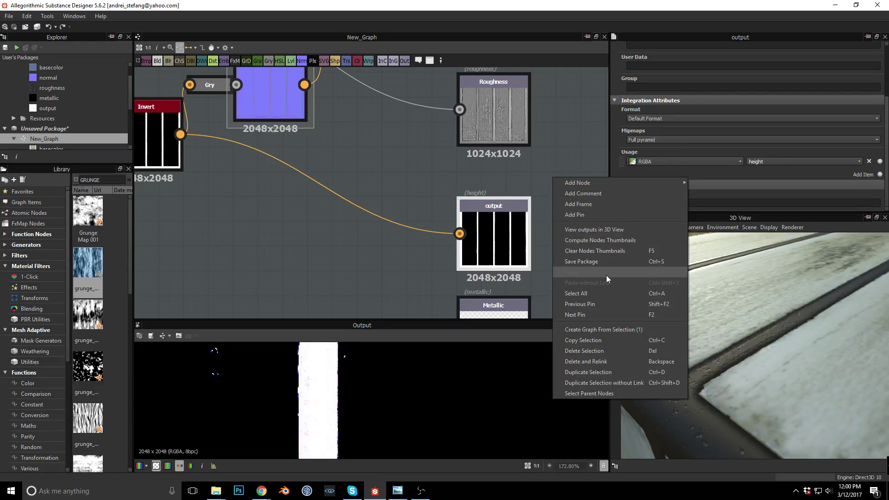
pyautogui.click(609, 227)
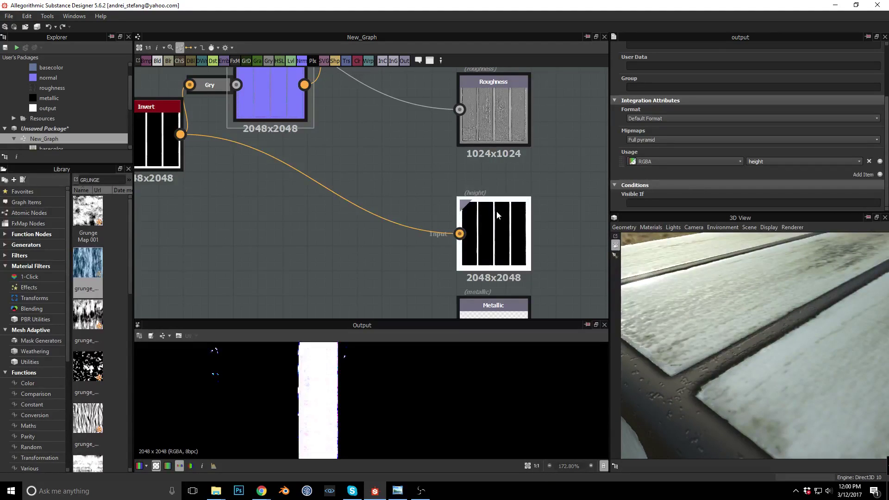
pyautogui.moveTo(486, 202); pyautogui.dragTo(461, 178)
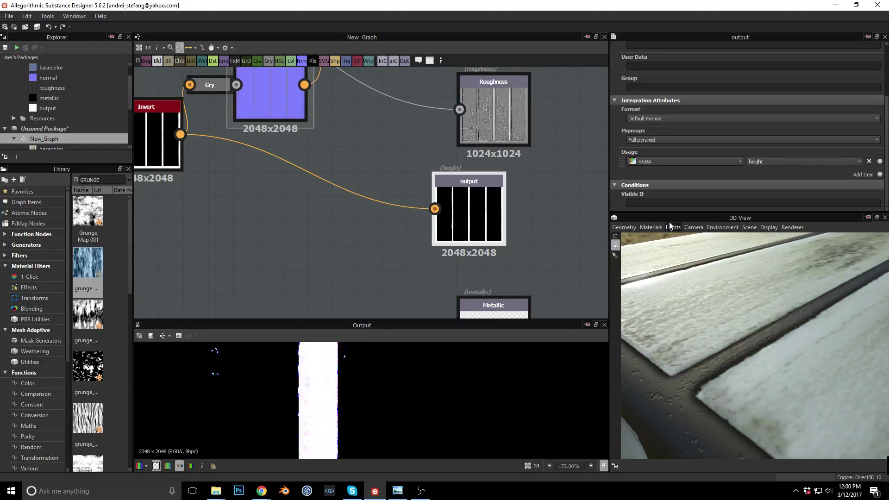
# - Enlarge the 3D View and examine the frames and panes on the model
pyautogui.moveTo(609, 240); pyautogui.dragTo(555, 241)
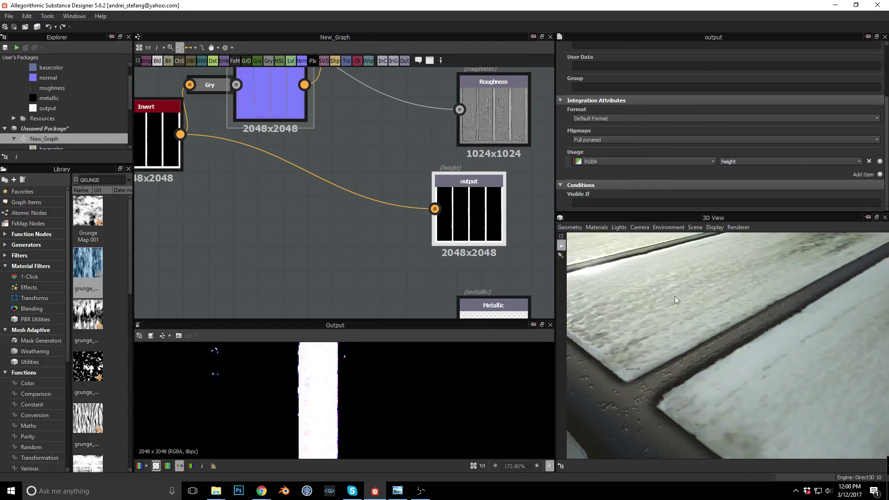
pyautogui.moveTo(723, 212); pyautogui.dragTo(723, 194)
pyautogui.moveTo(704, 240); pyautogui.dragTo(638, 296)
pyautogui.scroll(4, 666, 305)
pyautogui.scroll(-2, 668, 315)
# - Align the height output node under the Roughness output and review its integration attributes
pyautogui.moveTo(468, 205); pyautogui.dragTo(493, 210)
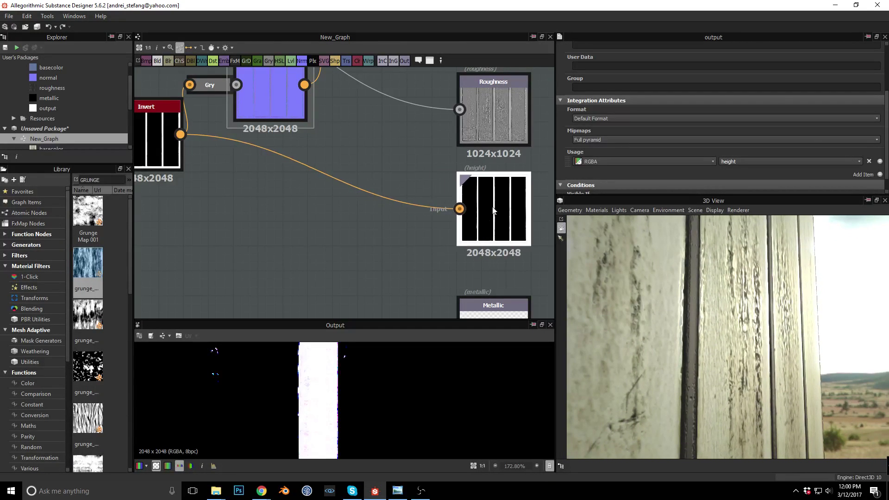
pyautogui.scroll(-1, 672, 163)
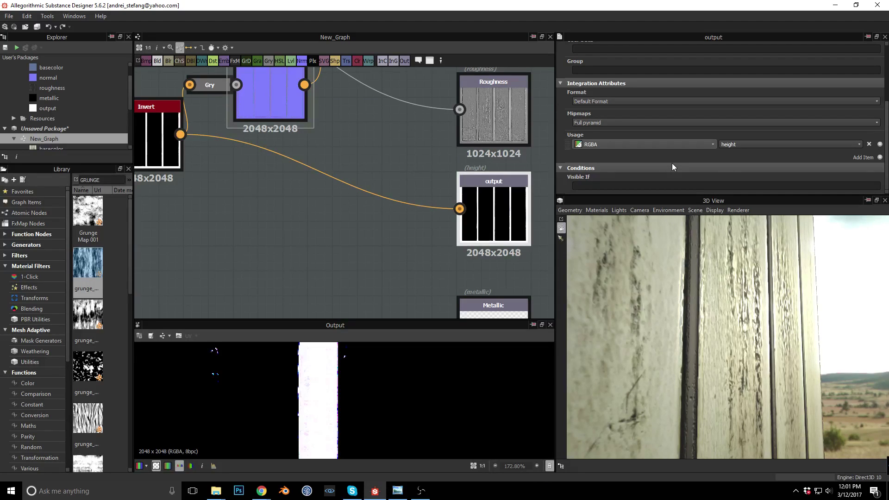
pyautogui.scroll(3, 671, 163)
pyautogui.moveTo(688, 286); pyautogui.dragTo(692, 288)
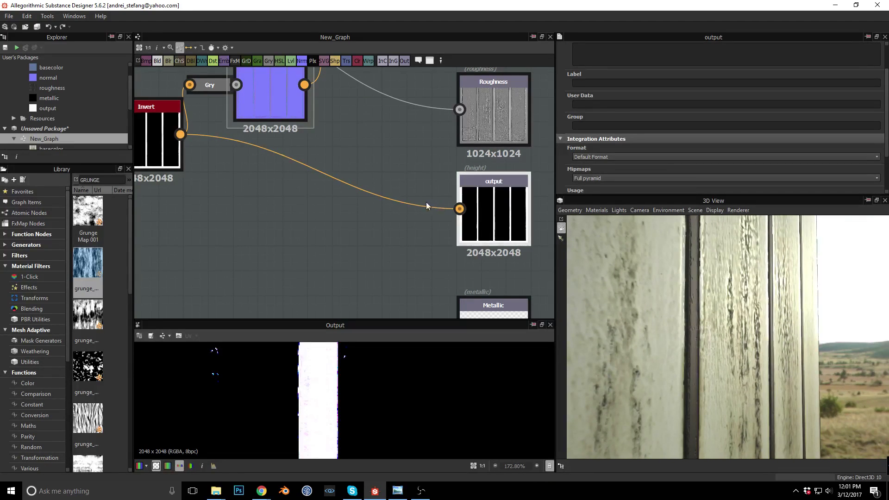
# - Preview the Height to Normal node and examine the normals along the frame strips
pyautogui.moveTo(313, 219); pyautogui.dragTo(384, 270, button='middle')
pyautogui.moveTo(332, 201); pyautogui.dragTo(327, 255, button='middle')
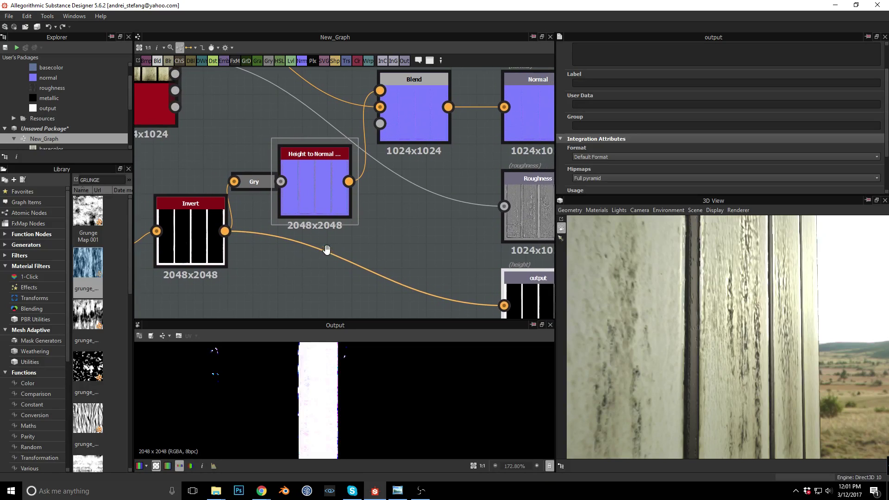
pyautogui.doubleClick(309, 180)
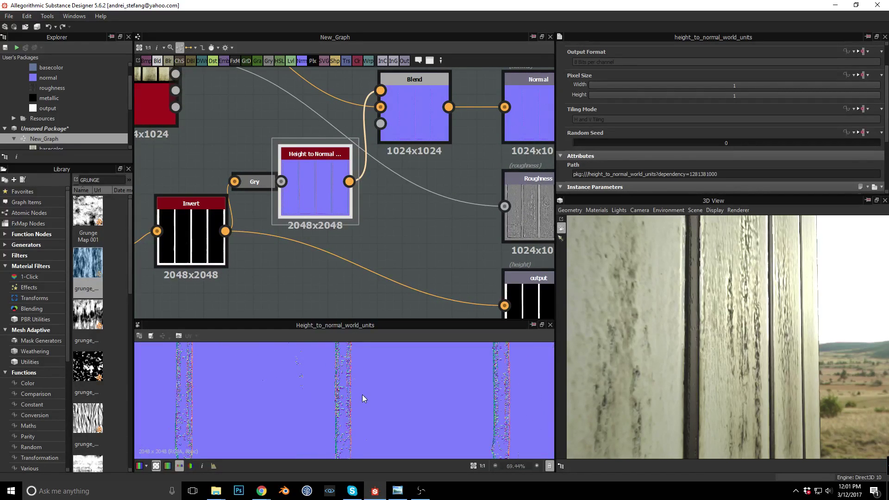
pyautogui.scroll(-4, 363, 395)
pyautogui.scroll(2, 363, 395)
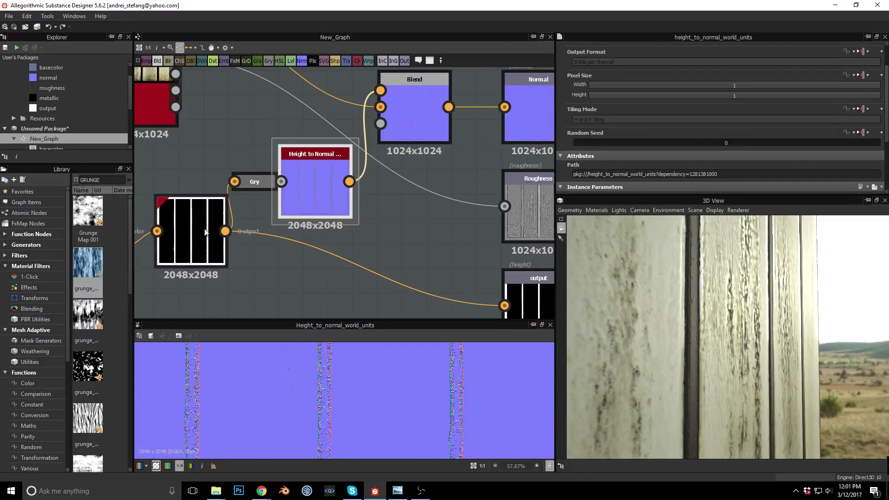
# - Spread out the Invert, Levels and Bitmap nodes to leave more room between them in the graph
pyautogui.moveTo(209, 231); pyautogui.dragTo(341, 228, button='middle')
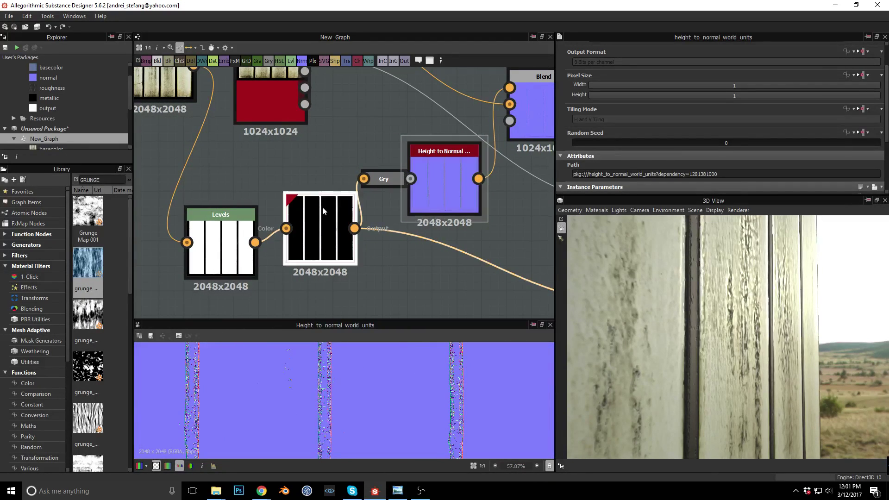
pyautogui.moveTo(323, 211); pyautogui.dragTo(299, 211)
pyautogui.moveTo(233, 214); pyautogui.dragTo(197, 215)
pyautogui.moveTo(298, 283); pyautogui.dragTo(377, 214, button='middle')
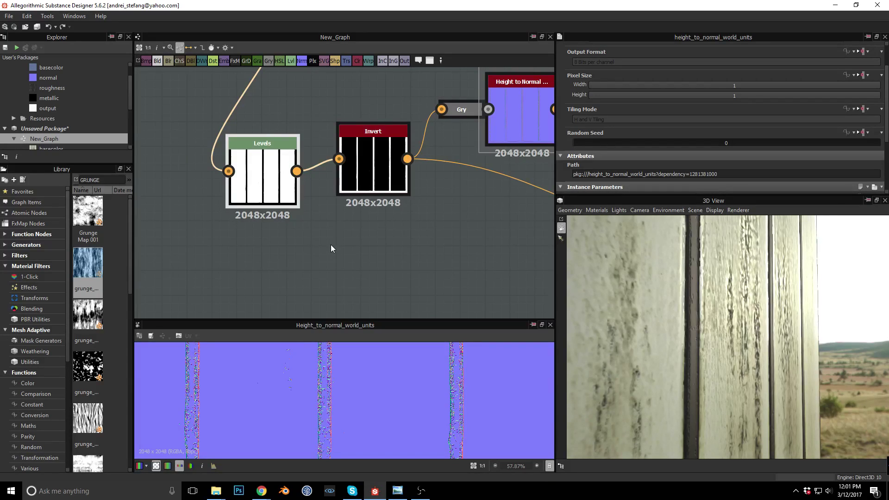
pyautogui.moveTo(325, 226); pyautogui.dragTo(439, 298, button='middle')
pyautogui.moveTo(349, 191); pyautogui.dragTo(360, 248, button='middle')
pyautogui.moveTo(375, 140); pyautogui.dragTo(253, 130)
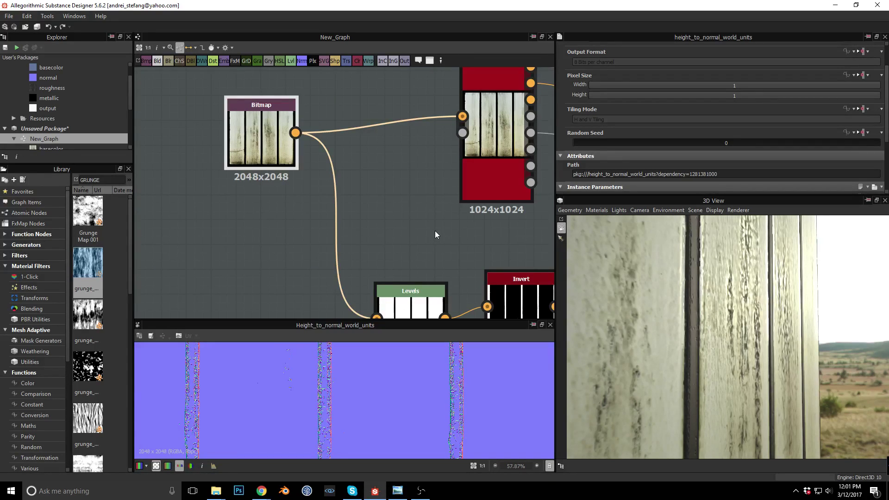
# - Set the Bitmap to Material Light node's output width and height to 0 relative to its input (Input x 1)
pyautogui.click(479, 168)
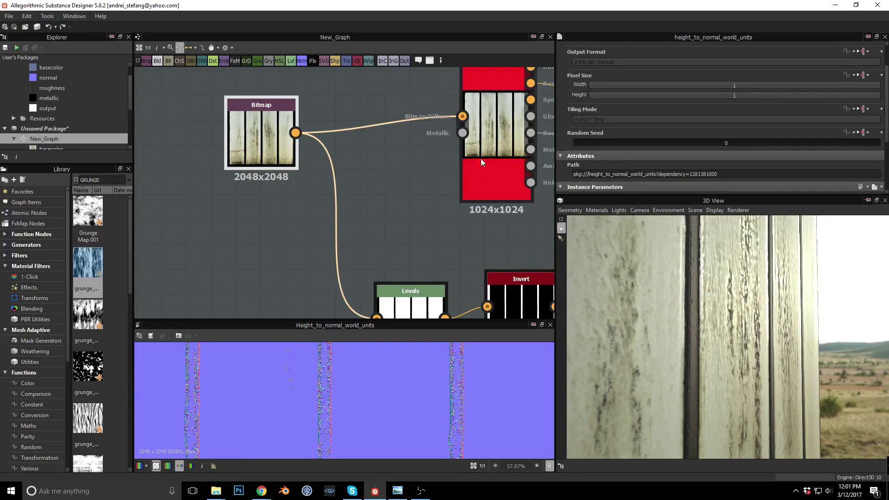
pyautogui.scroll(2, 776, 94)
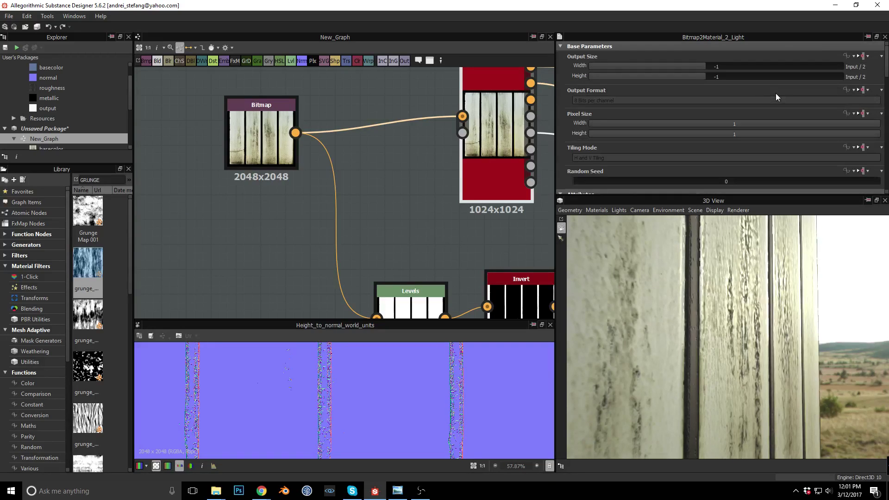
pyautogui.moveTo(704, 65); pyautogui.dragTo(715, 78)
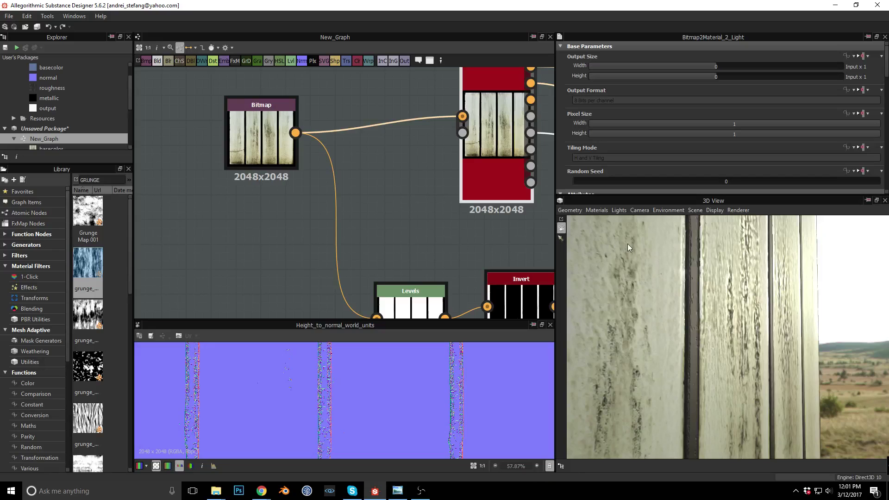
# - Align the Levels node level with the Invert node and shift the Bitmap to Material node closer to the Bitmap node
pyautogui.moveTo(438, 235); pyautogui.dragTo(412, 184, button='middle')
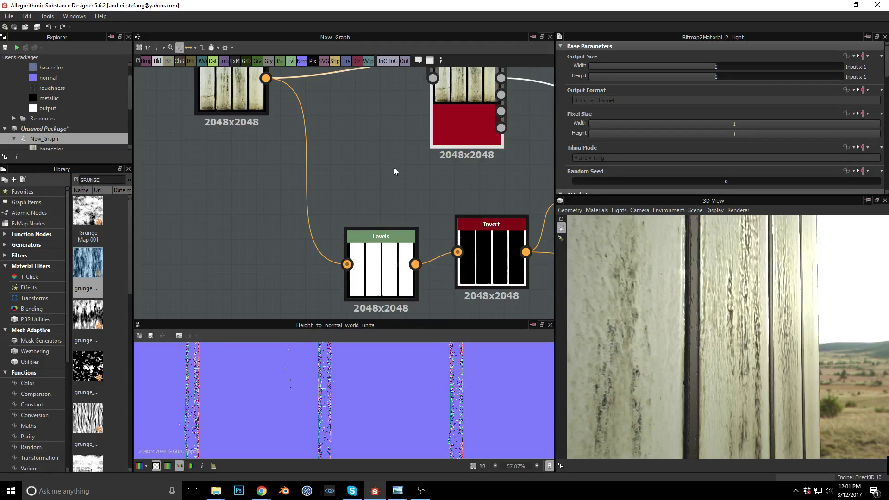
pyautogui.moveTo(409, 165); pyautogui.dragTo(309, 105, button='middle')
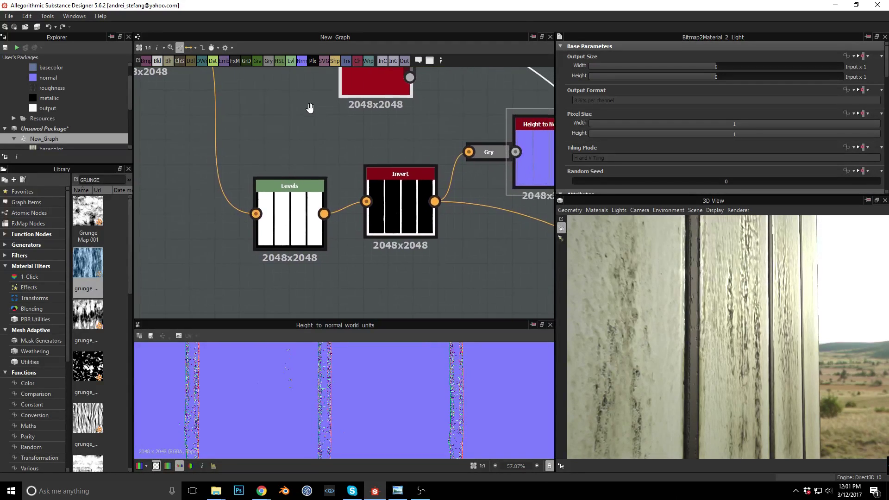
pyautogui.moveTo(300, 184); pyautogui.dragTo(298, 172)
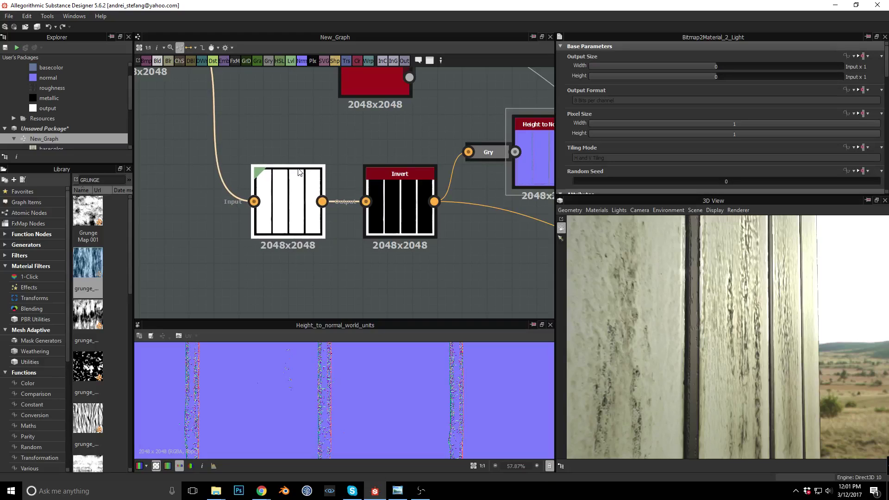
pyautogui.moveTo(457, 273); pyautogui.dragTo(387, 230, button='middle')
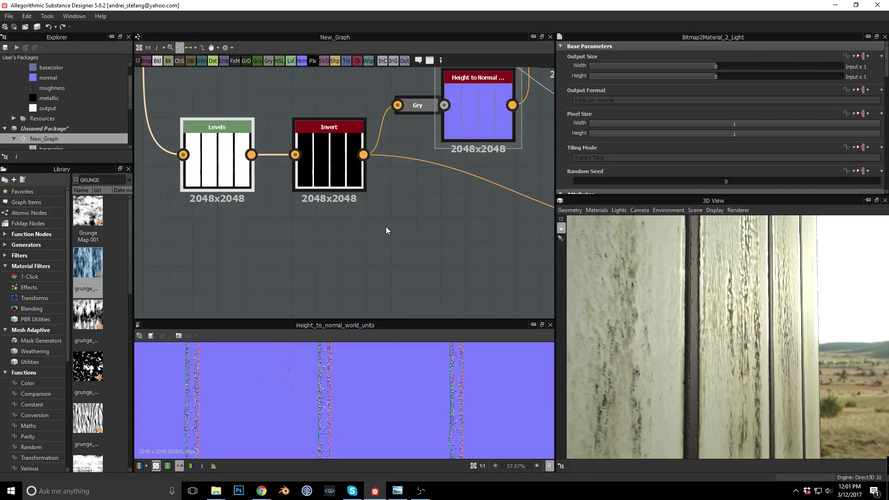
pyautogui.scroll(-5, 385, 226)
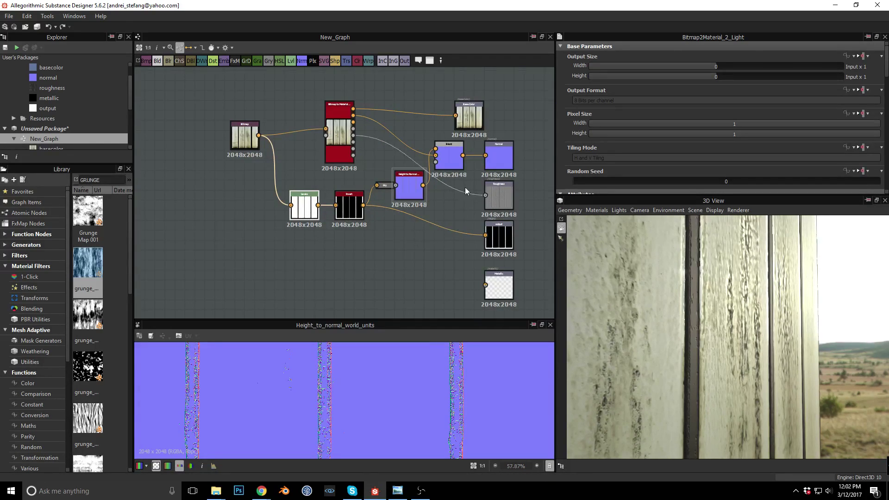
pyautogui.moveTo(340, 107); pyautogui.dragTo(320, 105)
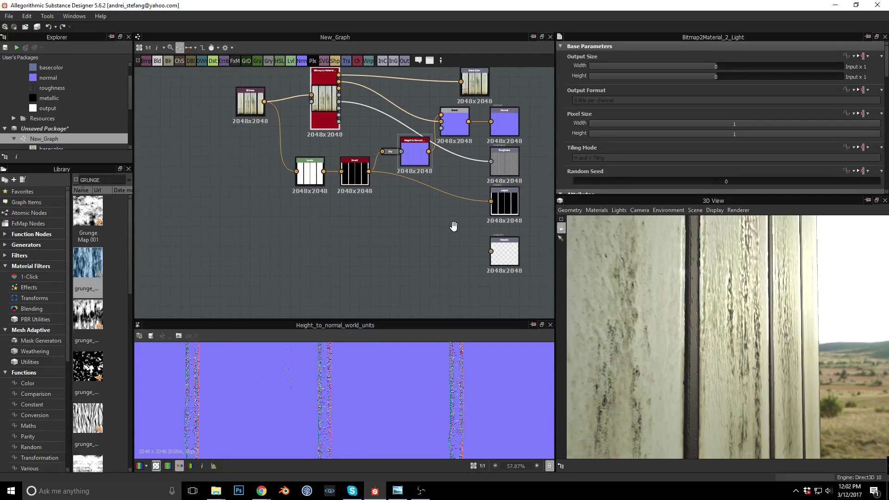
# - Review the Bitmap, Levels and Invert chain and inspect the frame edges in the Height to Normal preview up close
pyautogui.scroll(4, 389, 252)
pyautogui.scroll(-4, 330, 264)
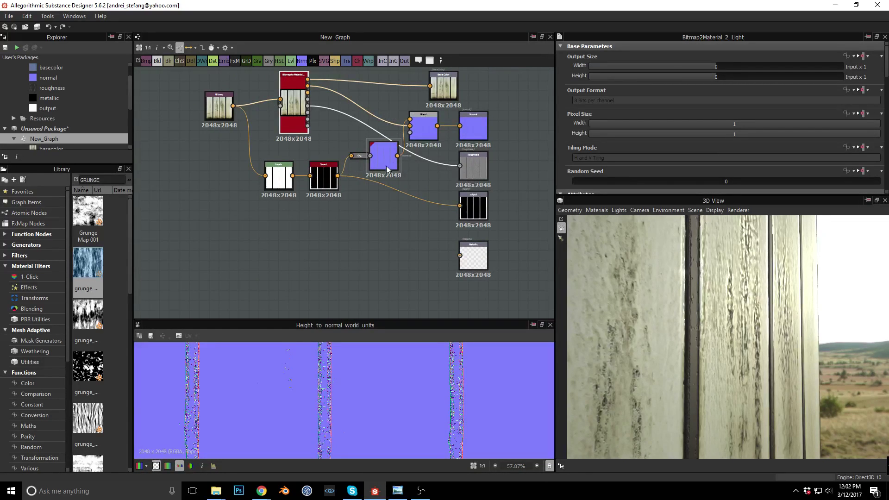
pyautogui.scroll(3, 302, 250)
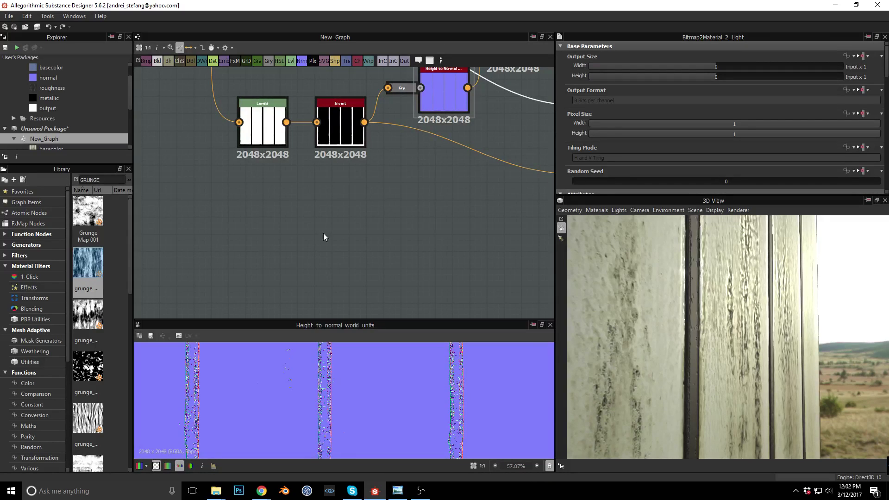
pyautogui.moveTo(327, 212); pyautogui.dragTo(344, 260, button='middle')
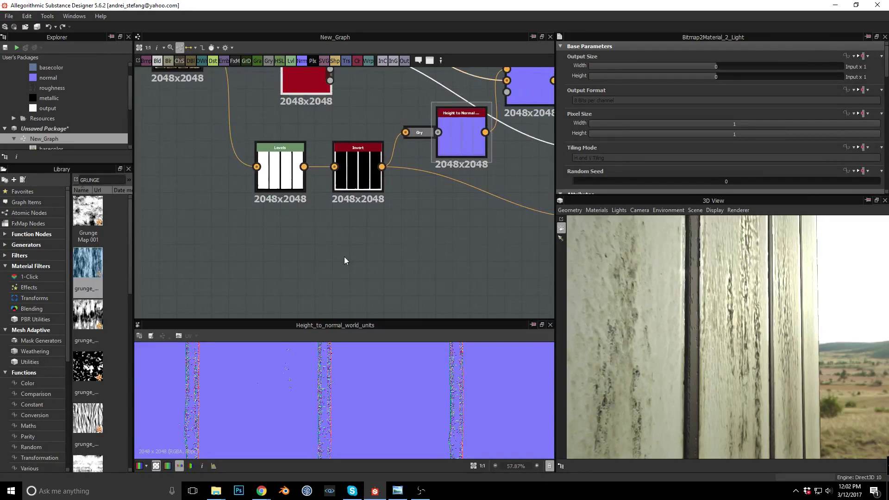
pyautogui.moveTo(320, 212); pyautogui.dragTo(328, 242, button='middle')
pyautogui.scroll(-2, 305, 204)
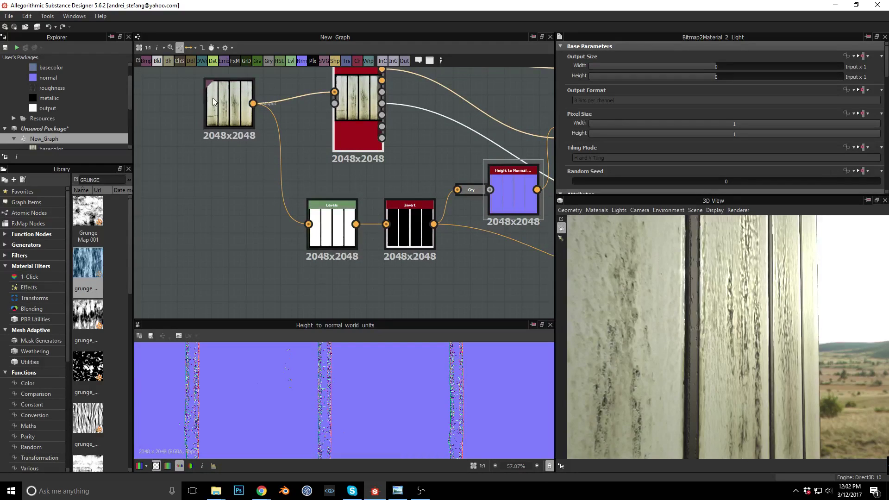
pyautogui.scroll(3, 212, 98)
pyautogui.scroll(1, 212, 98)
pyautogui.moveTo(282, 139); pyautogui.dragTo(283, 185, button='middle')
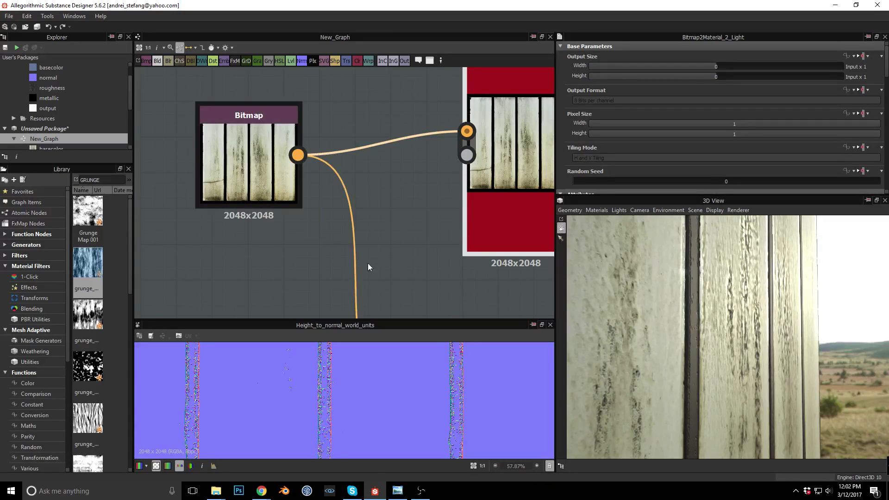
pyautogui.moveTo(430, 241); pyautogui.dragTo(318, 67, button='middle')
pyautogui.moveTo(390, 173); pyautogui.dragTo(337, 101, button='middle')
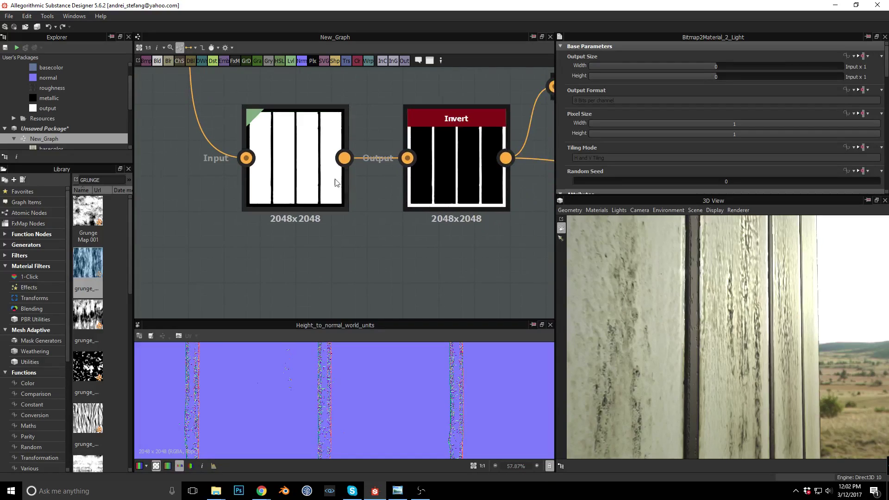
pyautogui.moveTo(387, 236); pyautogui.dragTo(266, 258, button='middle')
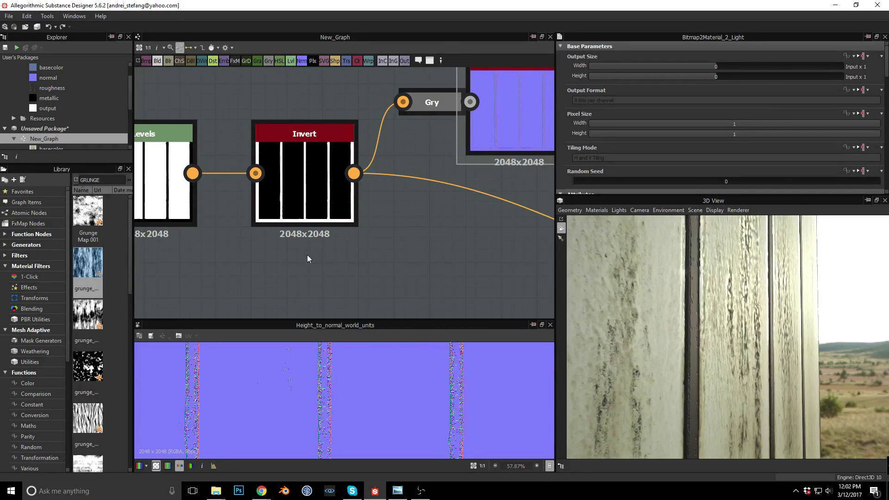
pyautogui.scroll(7, 318, 378)
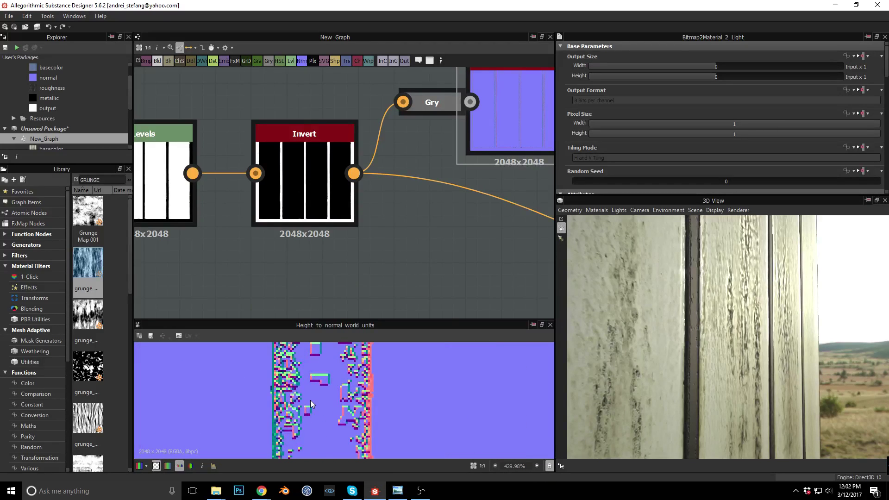
pyautogui.scroll(-6, 312, 401)
# - Space the Normal output and Blend nodes further away from the Height to Normal node and preview the Blend result
pyautogui.moveTo(368, 256); pyautogui.dragTo(331, 243, button='middle')
pyautogui.scroll(-5, 393, 205)
pyautogui.moveTo(481, 128); pyautogui.dragTo(548, 128)
pyautogui.moveTo(399, 122); pyautogui.dragTo(435, 137)
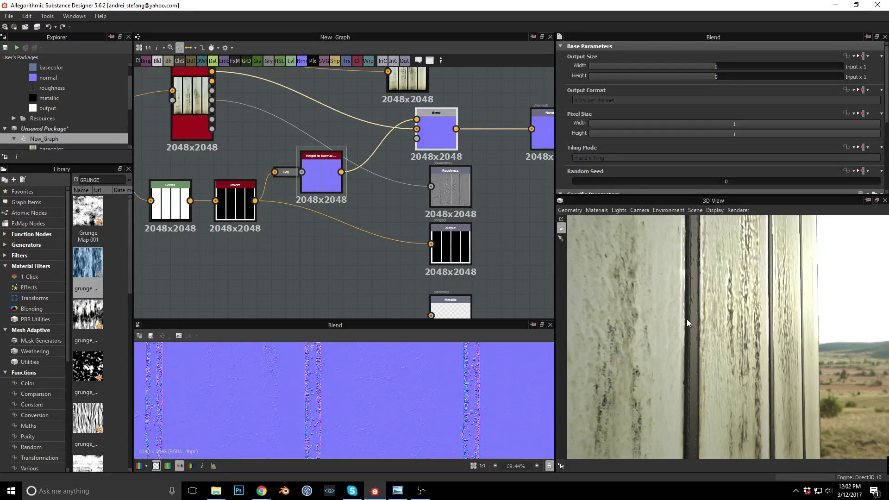
pyautogui.moveTo(408, 233); pyautogui.dragTo(406, 235, button='middle')
# - Insert a Grayscale Conversion node between the Invert node and the height output, placed just below the Height to Normal node
pyautogui.click(338, 176)
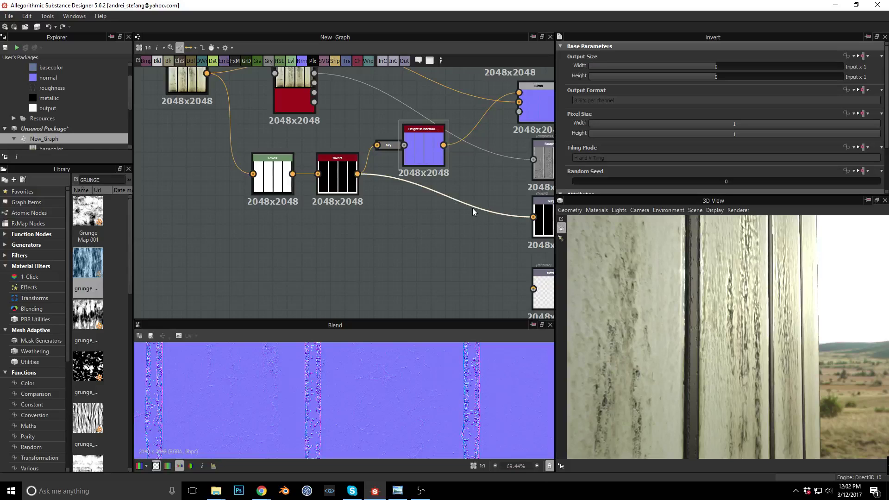
pyautogui.press('space')
pyautogui.write('GREY')
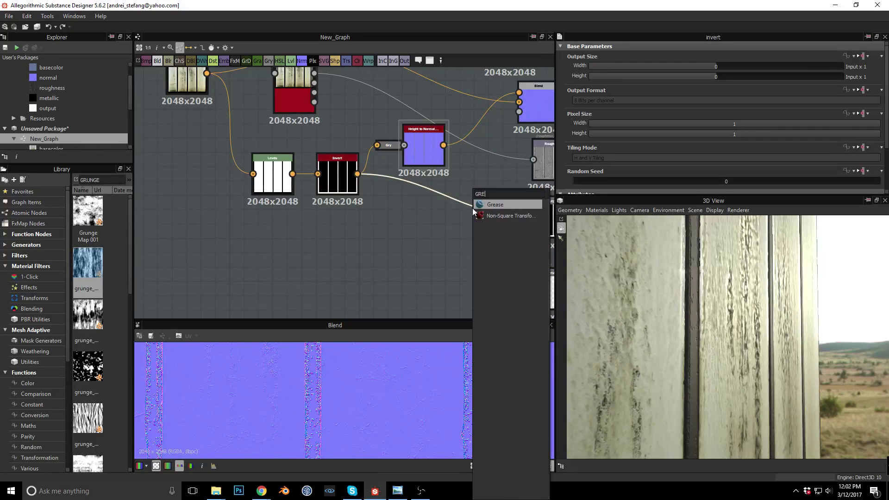
pyautogui.press('BackSpace')
pyautogui.press('BackSpace')
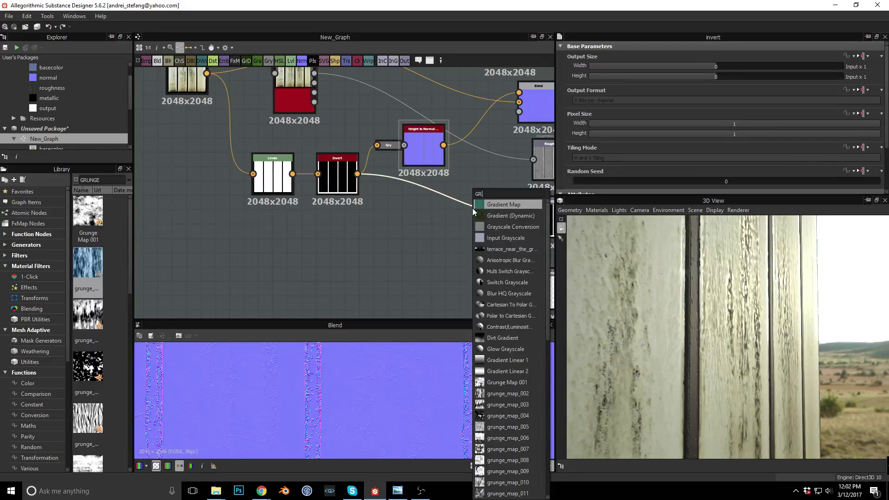
pyautogui.press('Down')
pyautogui.press('Down')
pyautogui.press('Return')
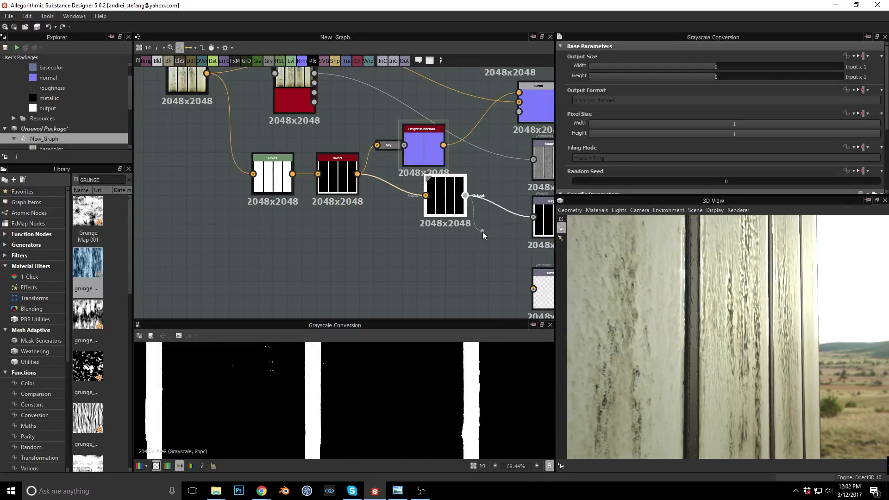
pyautogui.moveTo(455, 204); pyautogui.dragTo(461, 226)
# - Add a Brick Generator node and place it below the Levels node in the graph
pyautogui.moveTo(279, 250); pyautogui.dragTo(319, 254, button='middle')
pyautogui.press('space')
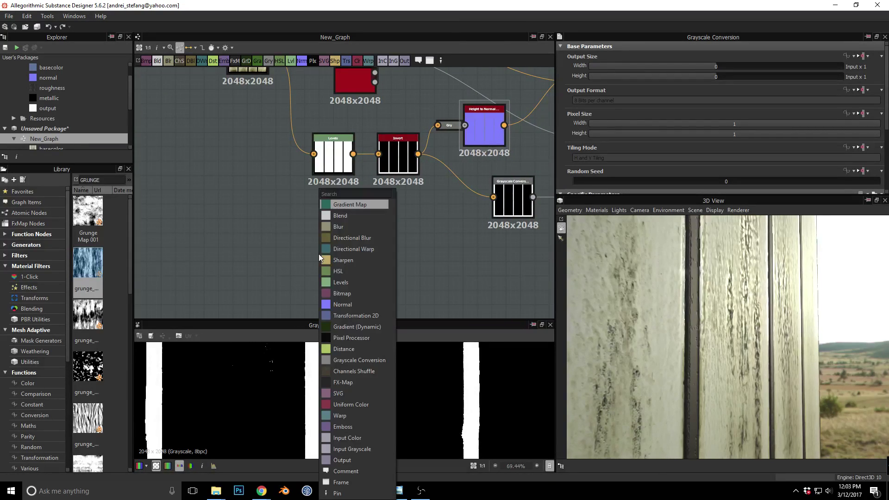
pyautogui.press('Escape')
pyautogui.click(108, 180)
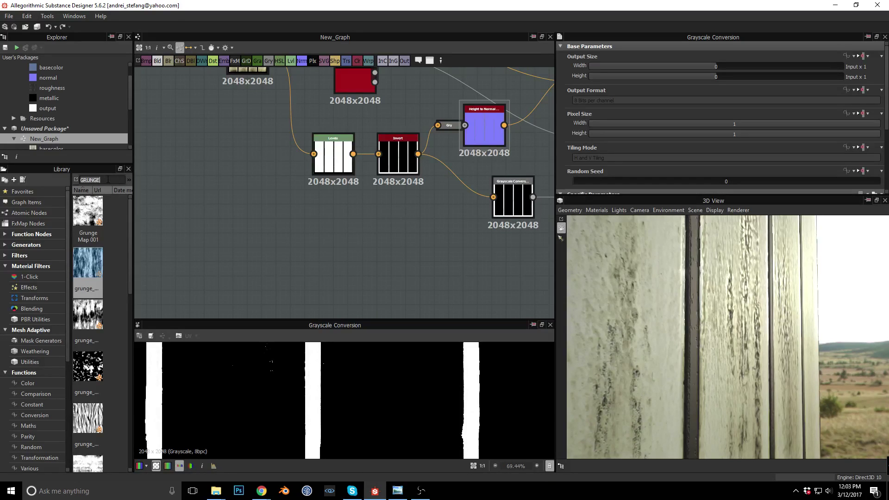
pyautogui.press('space')
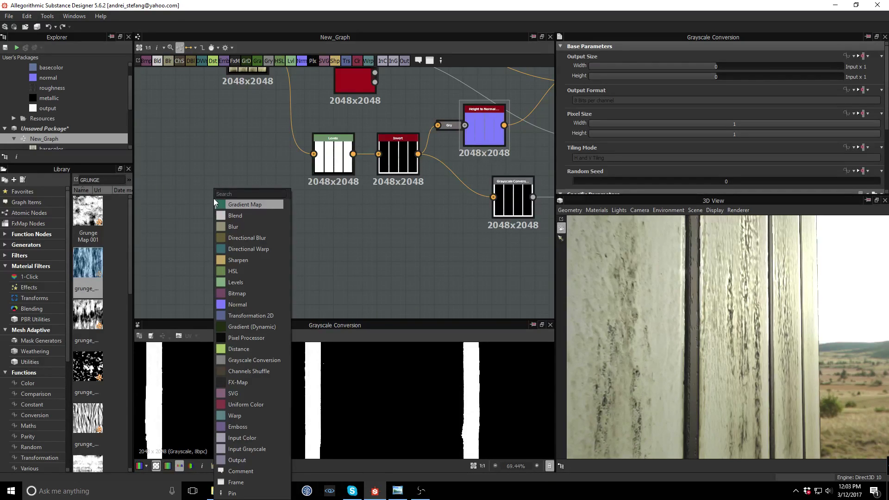
pyautogui.write('BRICK')
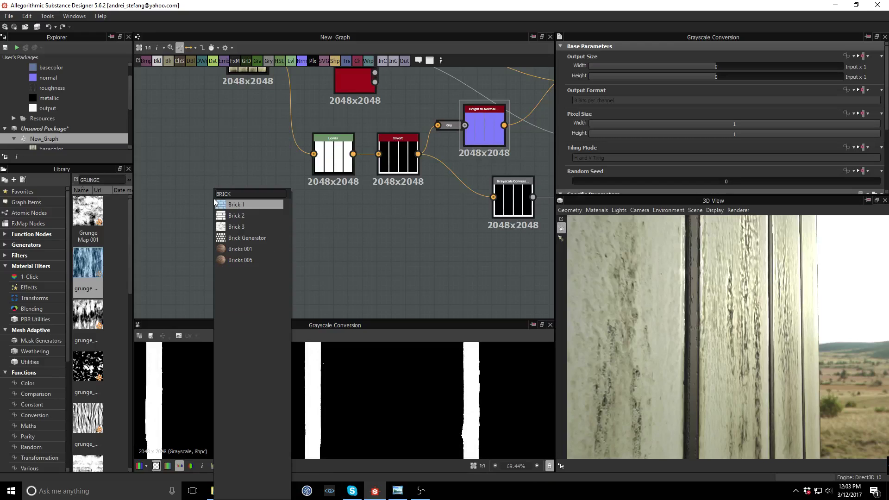
pyautogui.click(244, 237)
pyautogui.moveTo(210, 198); pyautogui.dragTo(324, 251)
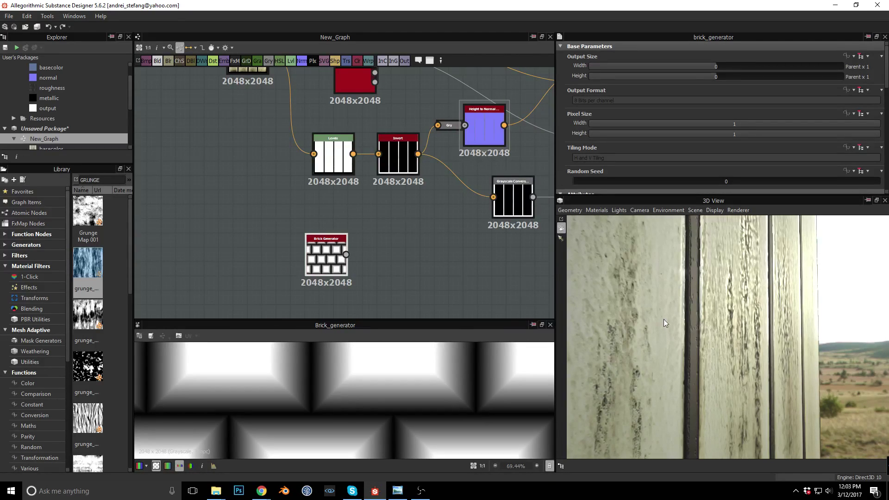
# - Set the Brick Generator's Bricks Y amount to 1, keeping X at 4, and fit the whole pattern in the preview
pyautogui.moveTo(693, 355); pyautogui.dragTo(725, 338)
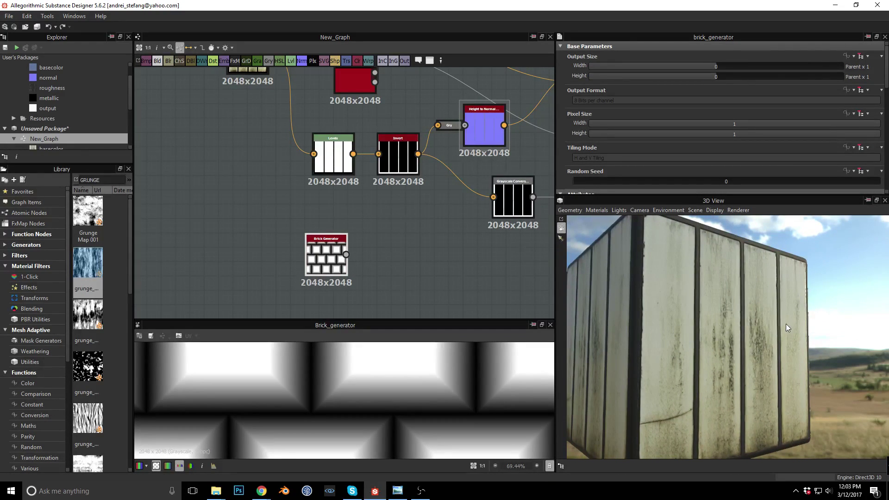
pyautogui.scroll(-3, 700, 139)
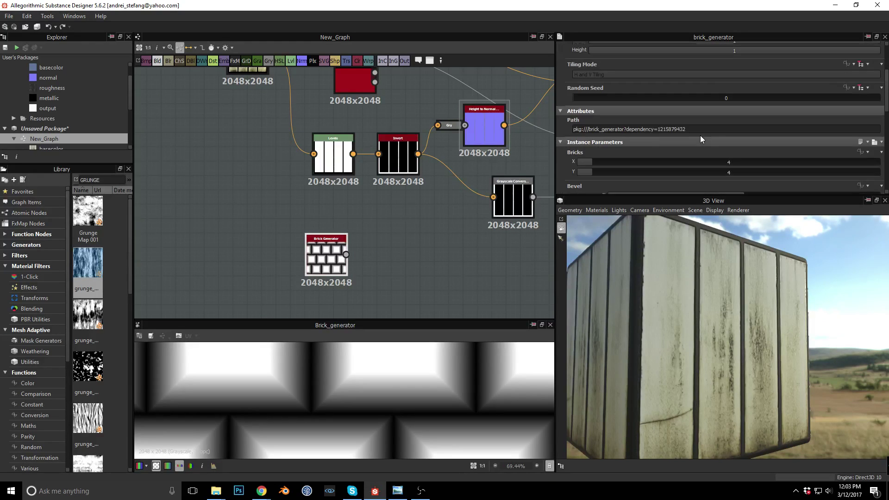
pyautogui.moveTo(588, 170); pyautogui.dragTo(579, 174)
pyautogui.scroll(-5, 343, 360)
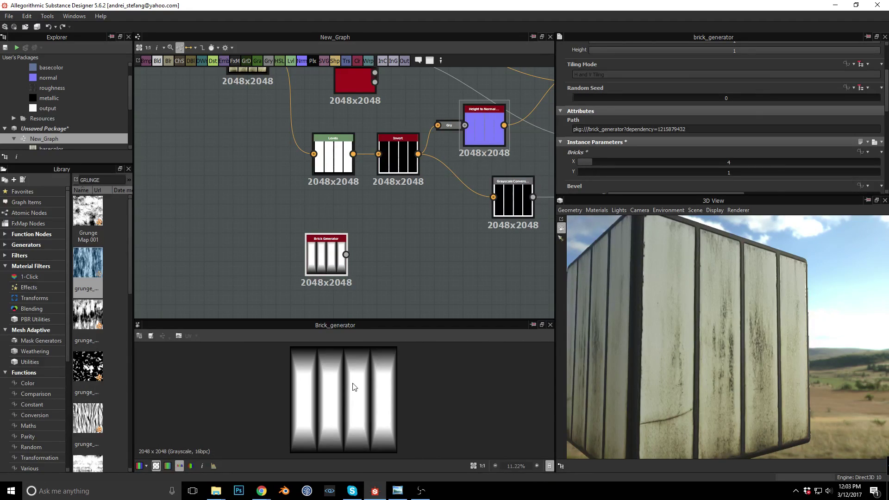
pyautogui.scroll(2, 354, 406)
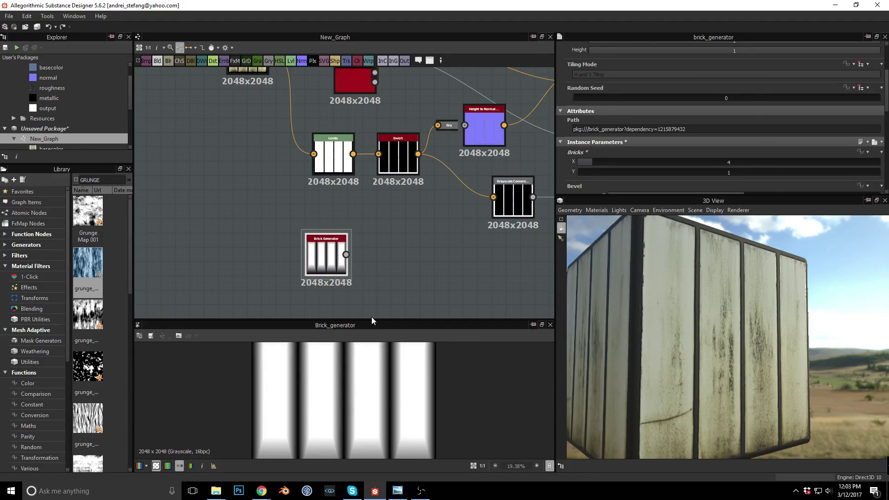
# - Enlarge the 2D preview area and set the Brick Generator's Bevel Y to 0.39
pyautogui.moveTo(371, 318); pyautogui.dragTo(371, 262)
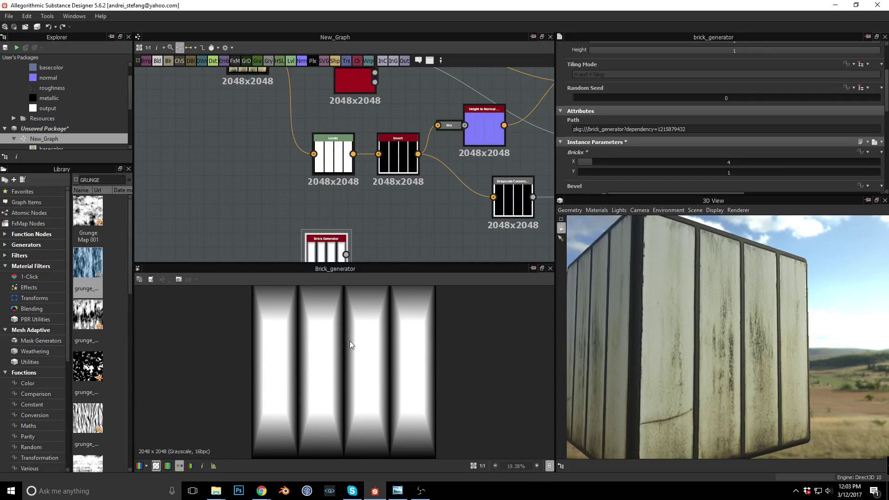
pyautogui.scroll(2, 353, 331)
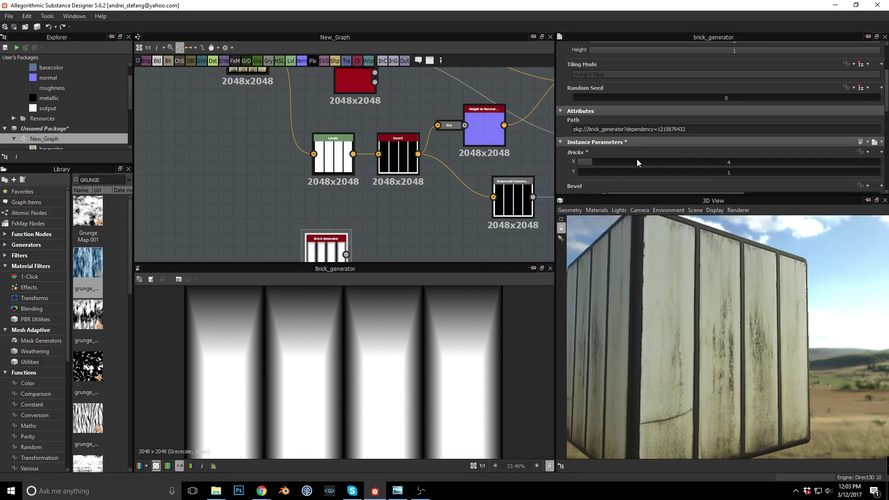
pyautogui.scroll(-2, 657, 147)
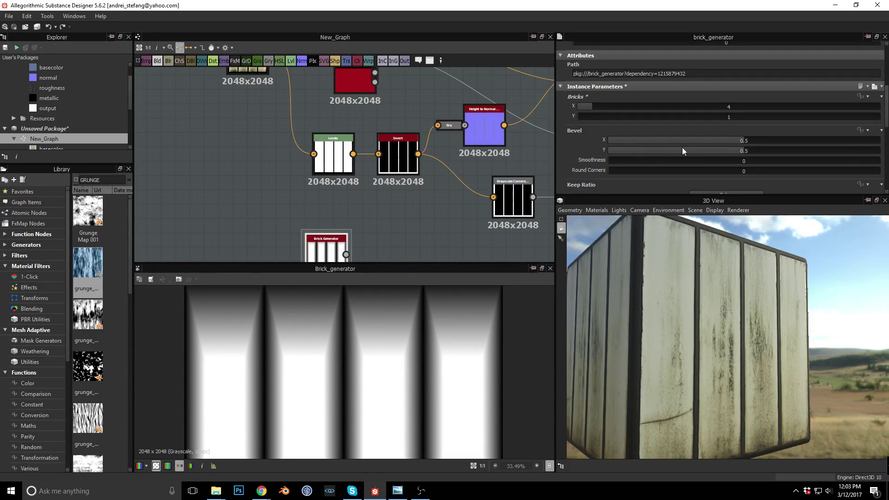
pyautogui.moveTo(740, 151); pyautogui.dragTo(715, 152)
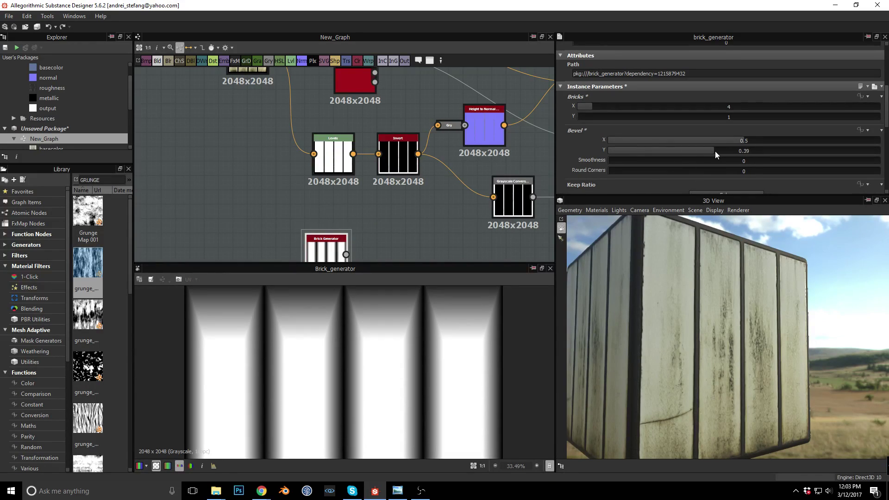
# - Set the Brick Generator's Bevel X to 0.2 and Bevel Y to 0.05
pyautogui.moveTo(714, 151); pyautogui.dragTo(640, 152)
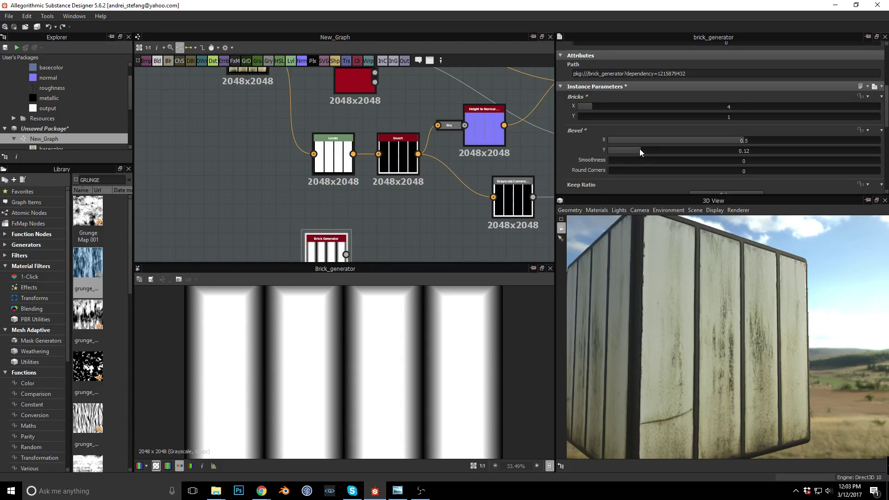
pyautogui.moveTo(740, 141); pyautogui.dragTo(732, 143)
pyautogui.doubleClick(732, 143)
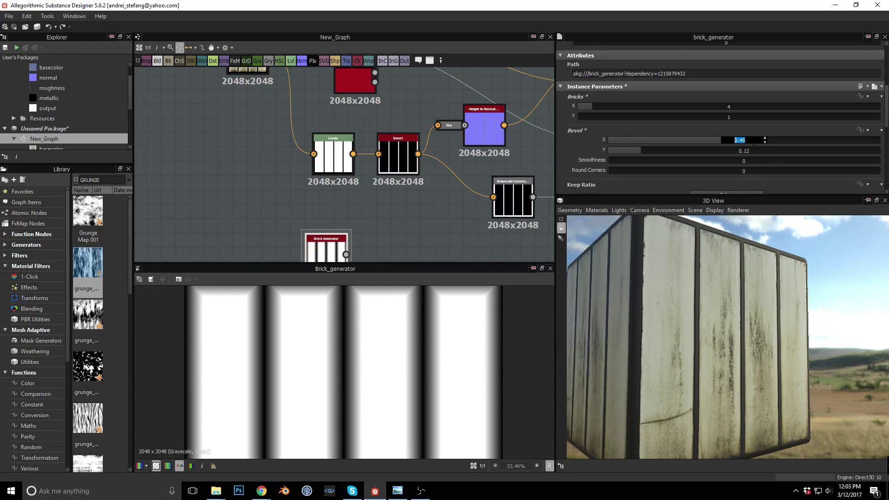
pyautogui.write('0.2')
pyautogui.press('Return')
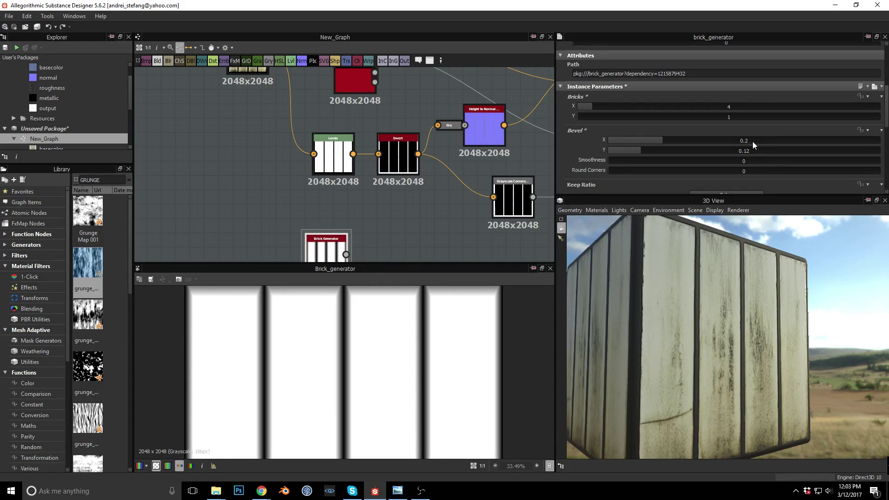
pyautogui.doubleClick(673, 152)
pyautogui.write('0.05')
pyautogui.press('Return')
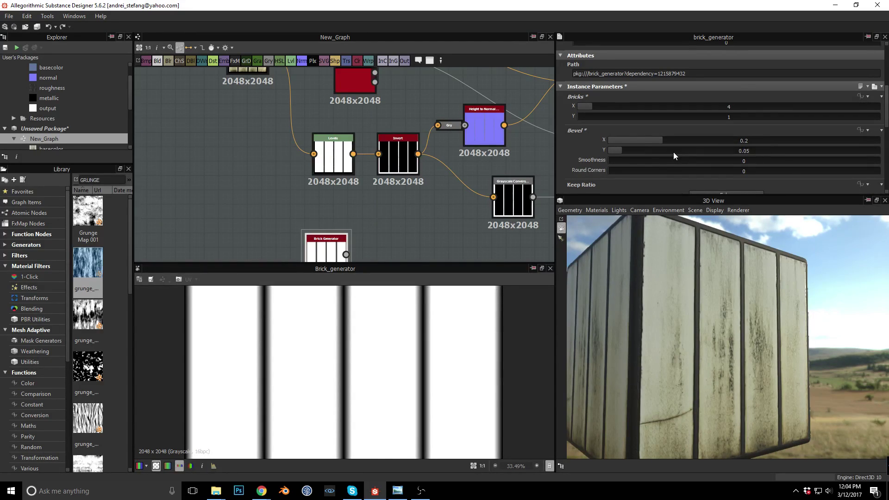
pyautogui.scroll(3, 347, 308)
pyautogui.moveTo(355, 311); pyautogui.dragTo(385, 376, button='middle')
pyautogui.scroll(4, 341, 320)
pyautogui.moveTo(351, 314); pyautogui.dragTo(372, 373, button='middle')
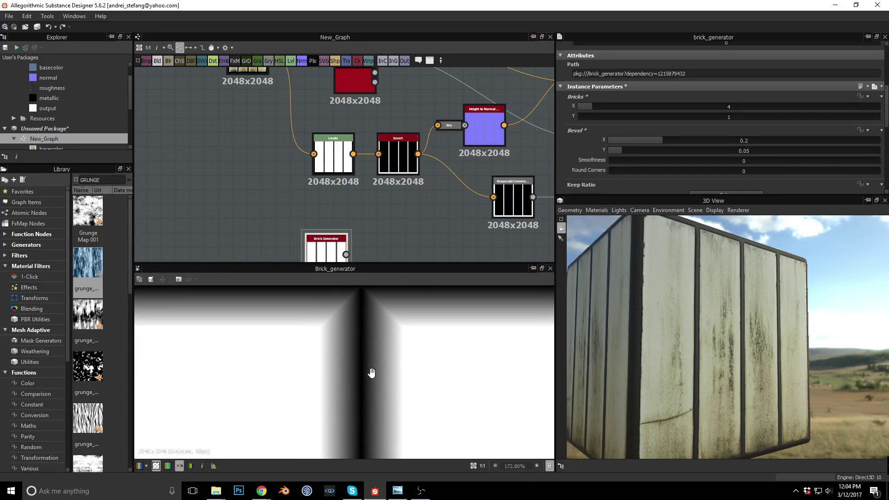
# - Rearrange the graph by shifting Levels, Invert and Height to Normal left, lowering Grayscale Conversion and moving the Brick Generator slightly up
pyautogui.moveTo(423, 237); pyautogui.dragTo(380, 231, button='middle')
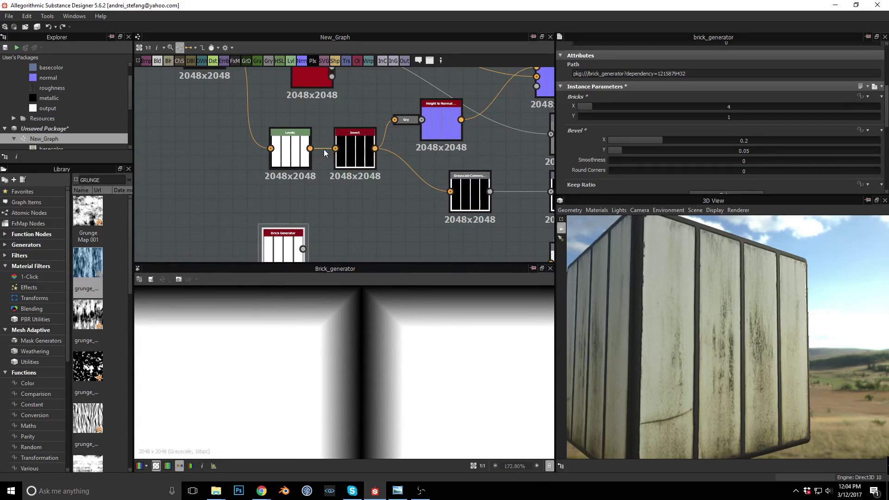
pyautogui.moveTo(306, 136); pyautogui.dragTo(234, 136)
pyautogui.moveTo(357, 138); pyautogui.dragTo(299, 139)
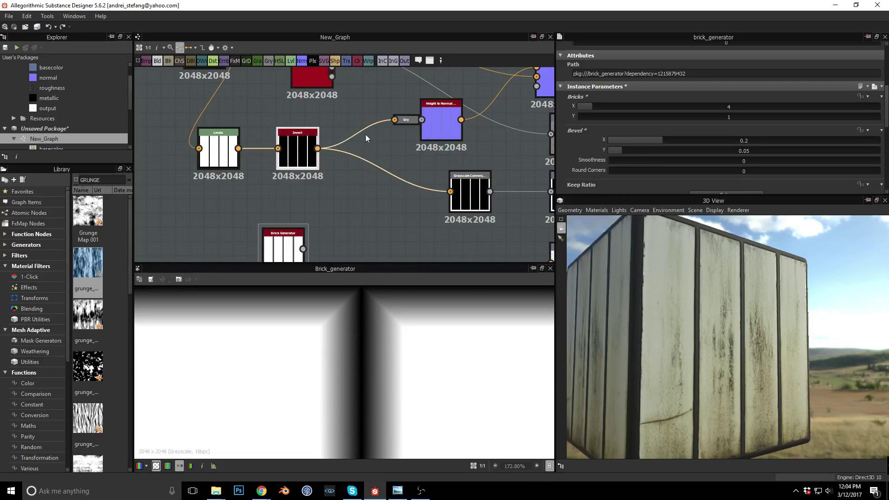
pyautogui.moveTo(444, 110); pyautogui.dragTo(392, 104)
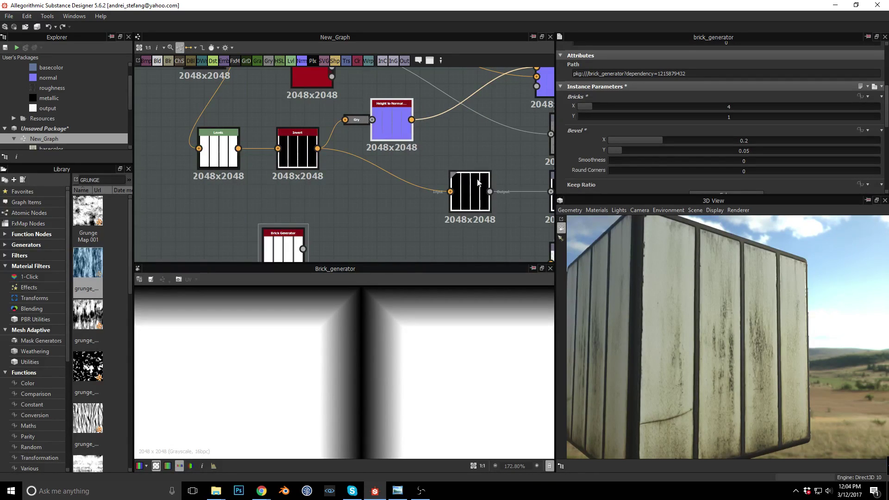
pyautogui.moveTo(477, 192); pyautogui.dragTo(504, 235)
pyautogui.moveTo(461, 175); pyautogui.dragTo(393, 154, button='middle')
pyautogui.scroll(-1, 393, 154)
pyautogui.moveTo(261, 224); pyautogui.dragTo(260, 212)
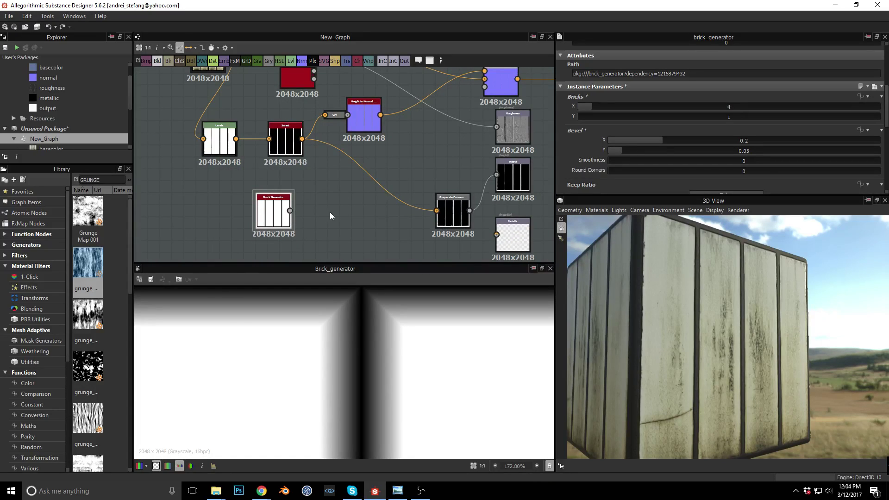
# - Add a second Height to Normal World Units node beside the Brick Generator and feed the brick pattern into its height input
pyautogui.press('space')
pyautogui.write('HEIG')
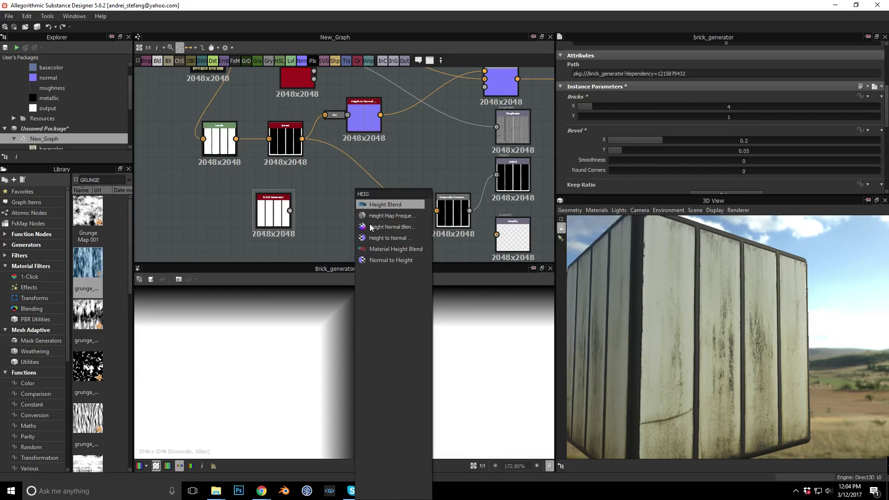
pyautogui.click(387, 238)
pyautogui.moveTo(290, 211); pyautogui.dragTo(341, 198)
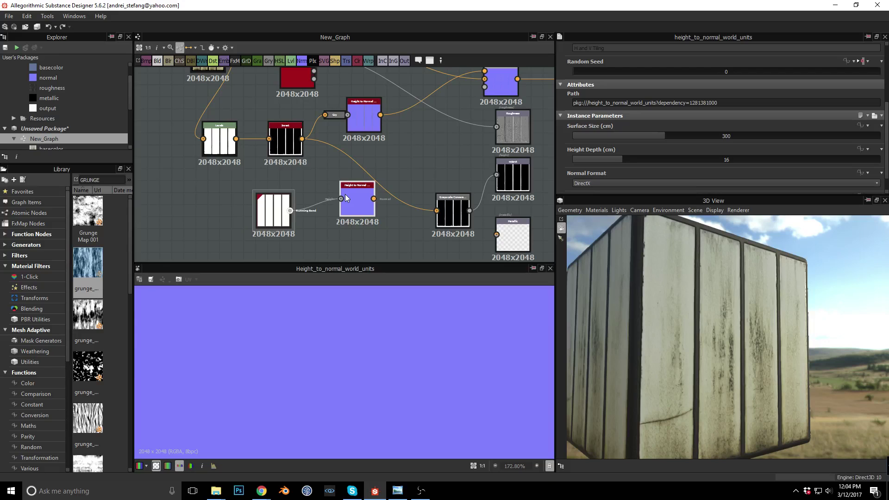
pyautogui.scroll(-5, 373, 324)
pyautogui.scroll(-3, 344, 368)
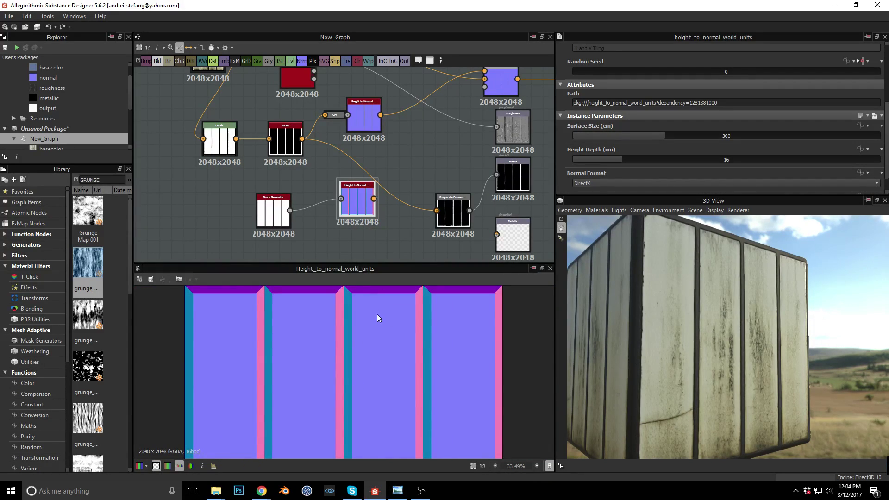
pyautogui.scroll(8, 344, 315)
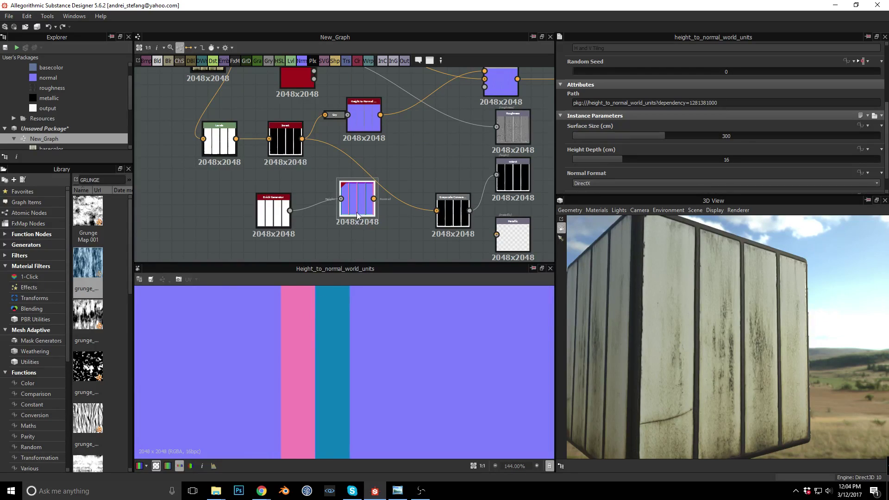
# - Set the new Height to Normal node's Surface Size to 195 cm and Height Depth to 9.5 cm
pyautogui.moveTo(625, 160); pyautogui.dragTo(594, 157)
pyautogui.click(663, 136)
pyautogui.moveTo(675, 136); pyautogui.dragTo(633, 139)
pyautogui.click(599, 157)
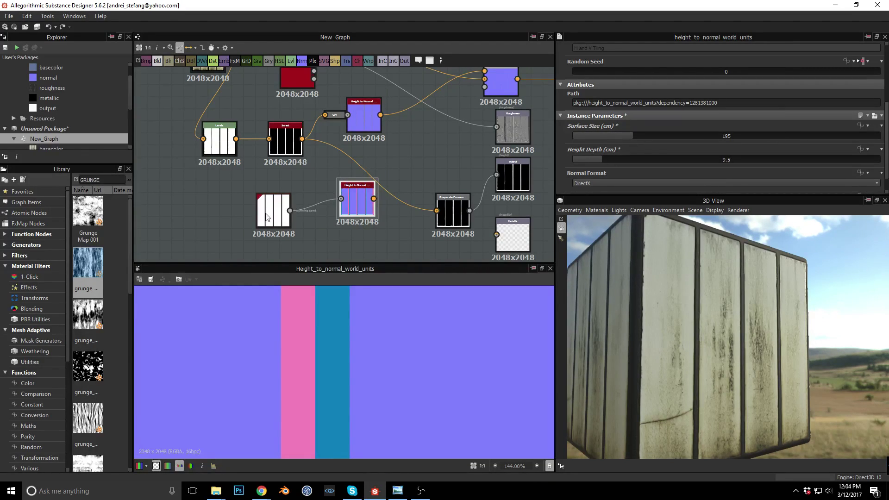
# - Raise the Brick Generator's bevel Smoothness close to its maximum
pyautogui.doubleClick(270, 216)
pyautogui.scroll(3, 326, 366)
pyautogui.scroll(-3, 326, 366)
pyautogui.scroll(3, 296, 345)
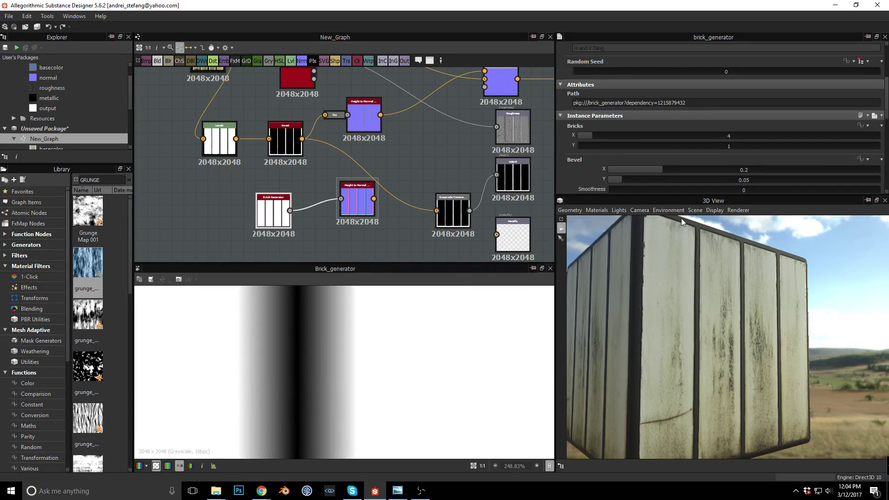
pyautogui.scroll(-3, 711, 152)
pyautogui.moveTo(634, 107); pyautogui.dragTo(855, 112)
# - Set the Brick Generator's Height to Normal node to a Surface Size of 1000 cm and a Height Depth of 31.07 cm
pyautogui.doubleClick(351, 194)
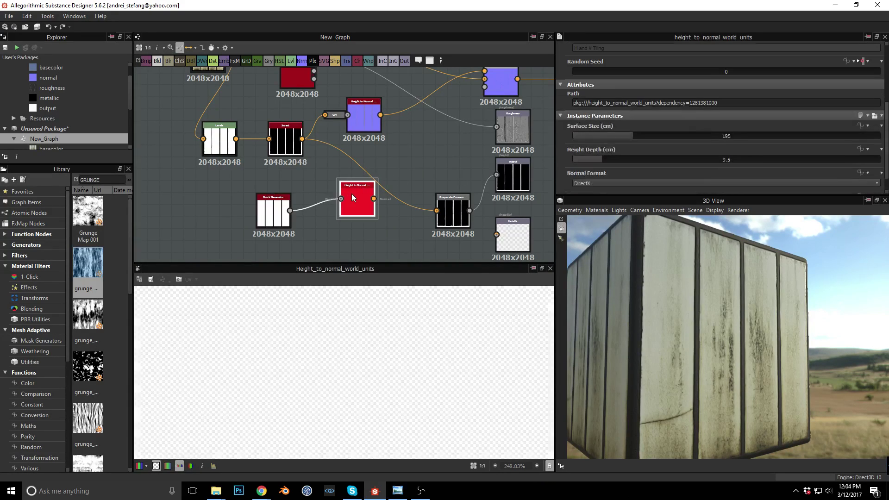
pyautogui.scroll(-10, 319, 357)
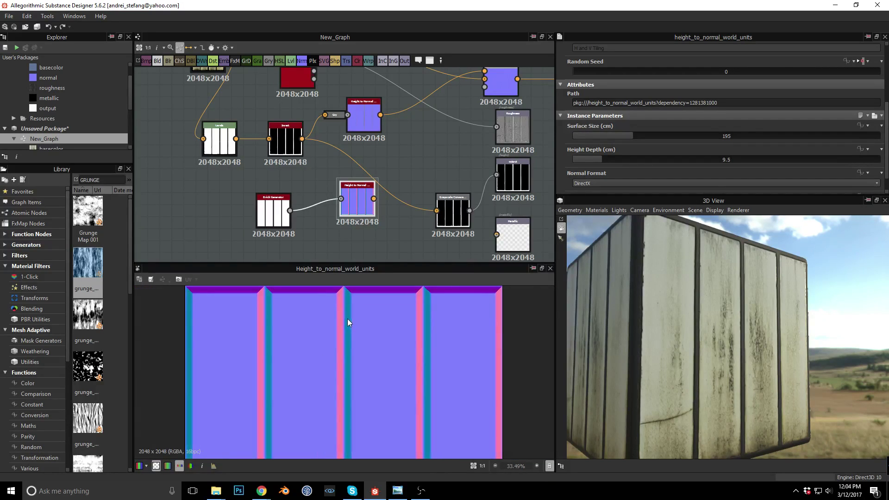
pyautogui.scroll(8, 346, 318)
pyautogui.moveTo(627, 135); pyautogui.dragTo(771, 137)
pyautogui.moveTo(604, 157); pyautogui.dragTo(873, 145)
pyautogui.moveTo(764, 160); pyautogui.dragTo(668, 166)
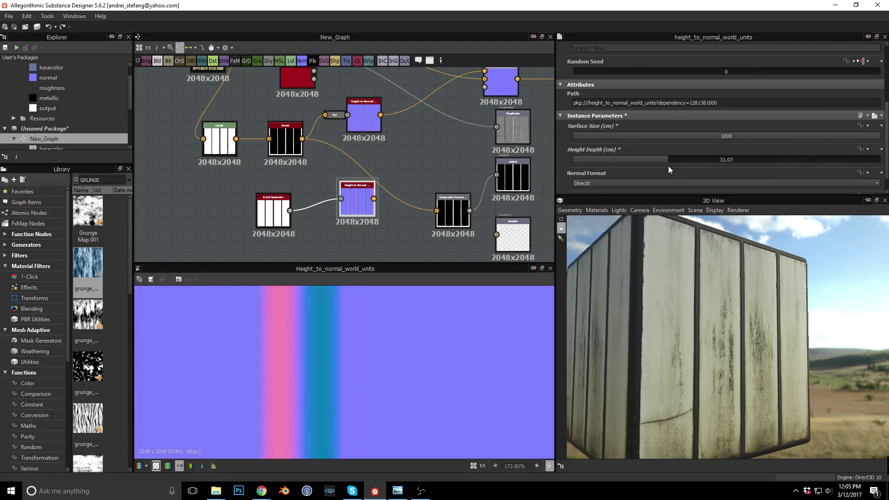
# - Insert a Blend node between the original frame Height to Normal node and the existing Blend node
pyautogui.moveTo(392, 180); pyautogui.dragTo(299, 148, button='middle')
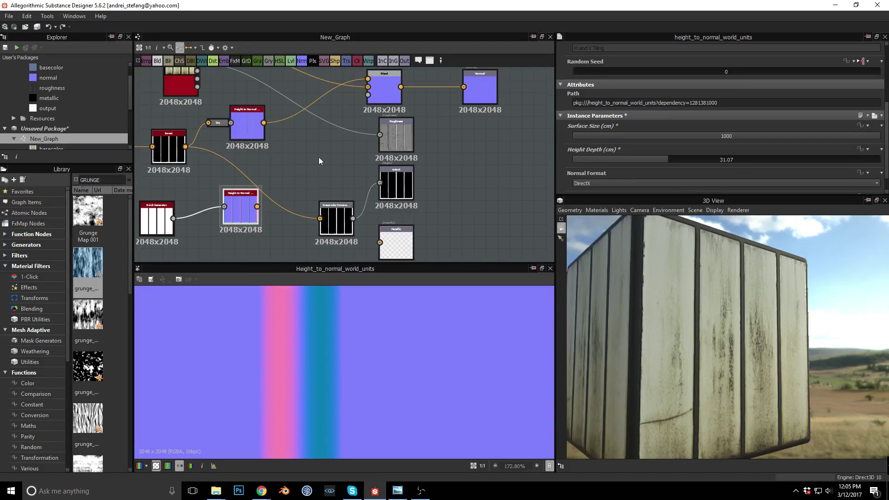
pyautogui.scroll(-1, 326, 162)
pyautogui.click(330, 187)
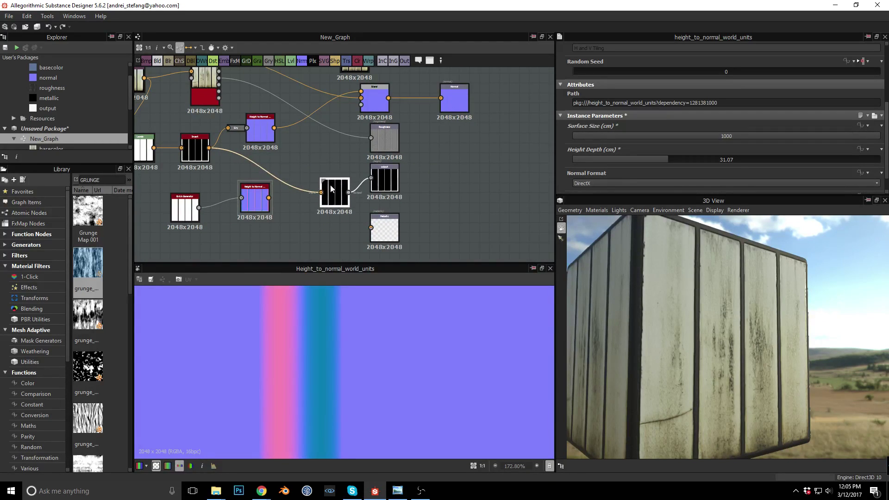
pyautogui.scroll(5, 315, 148)
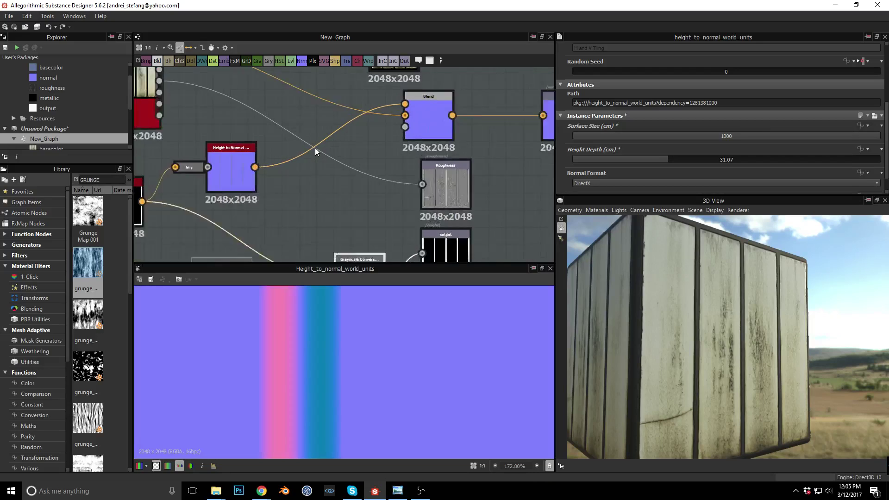
pyautogui.click(195, 174)
pyautogui.doubleClick(195, 175)
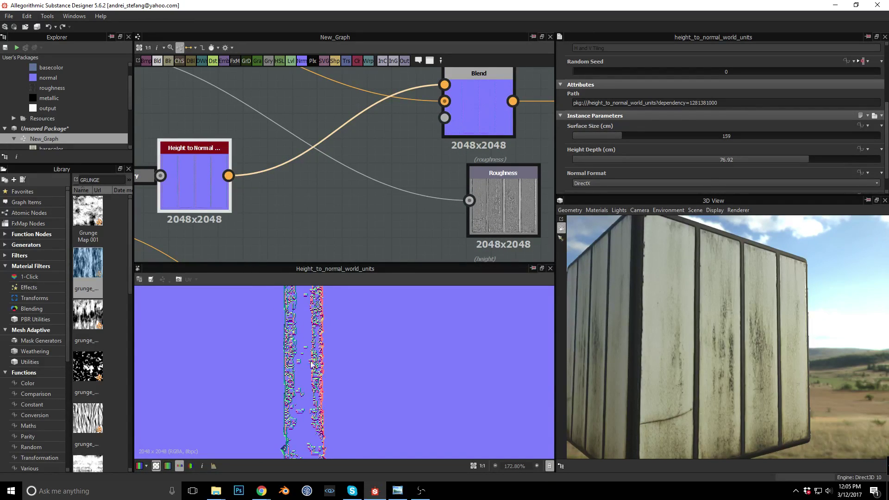
pyautogui.moveTo(349, 195); pyautogui.dragTo(388, 136, button='middle')
pyautogui.click(326, 103)
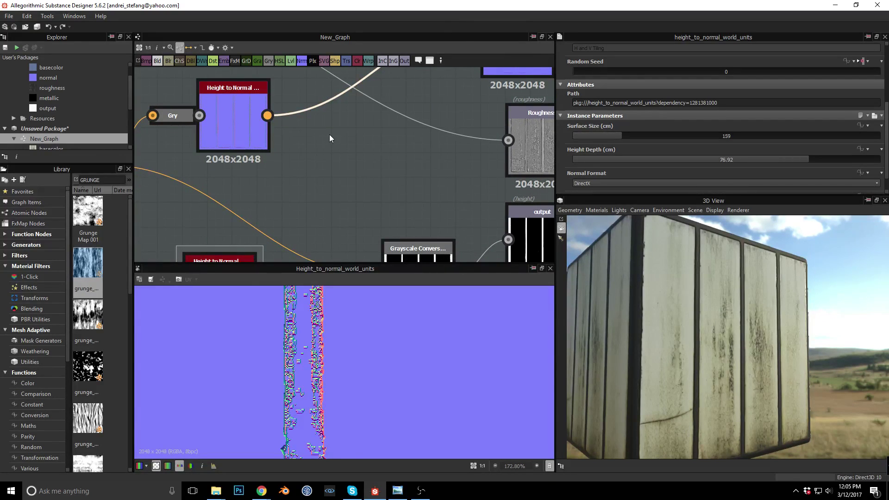
pyautogui.press('space')
pyautogui.write('blend')
pyautogui.press('Return')
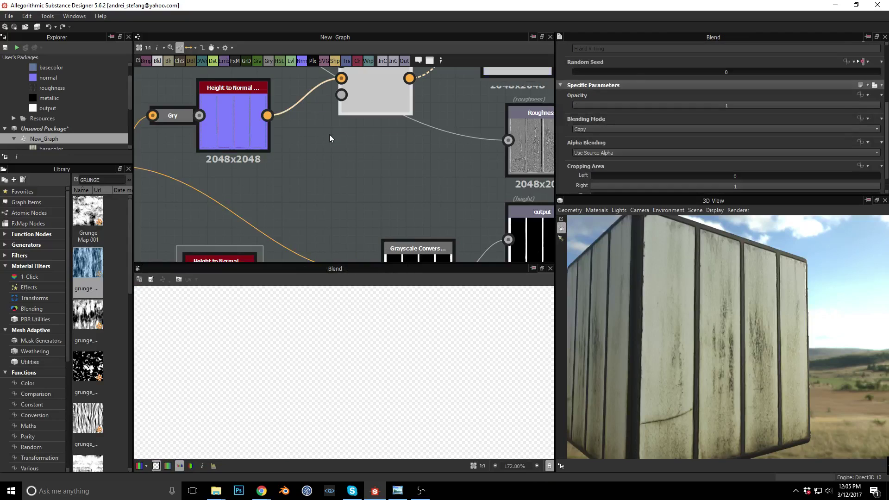
# - Connect the Brick Generator's normal map to the new Blend node's foreground and set its Blending Mode to Overlay
pyautogui.moveTo(382, 113); pyautogui.dragTo(387, 157)
pyautogui.moveTo(317, 207); pyautogui.dragTo(393, 153)
pyautogui.click(701, 126)
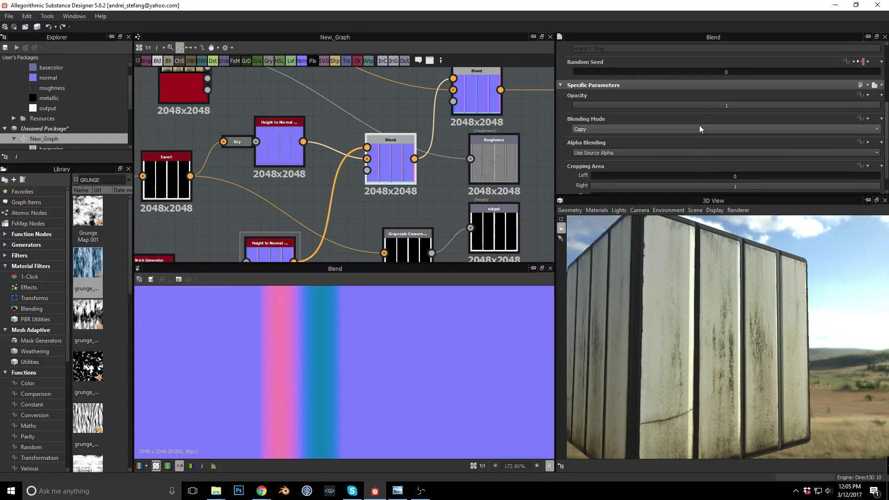
pyautogui.click(610, 190)
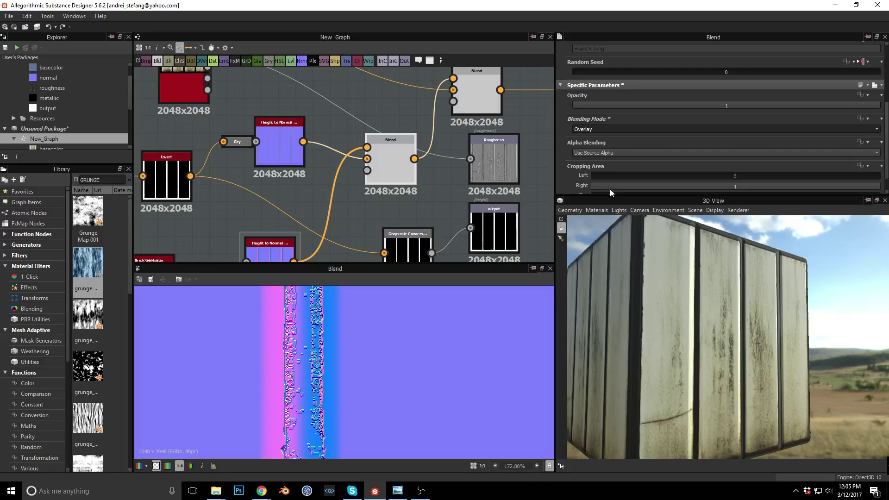
# - Examine the overlaid frame normals in the 2D preview and on the cube at full blend opacity
pyautogui.scroll(-5, 305, 350)
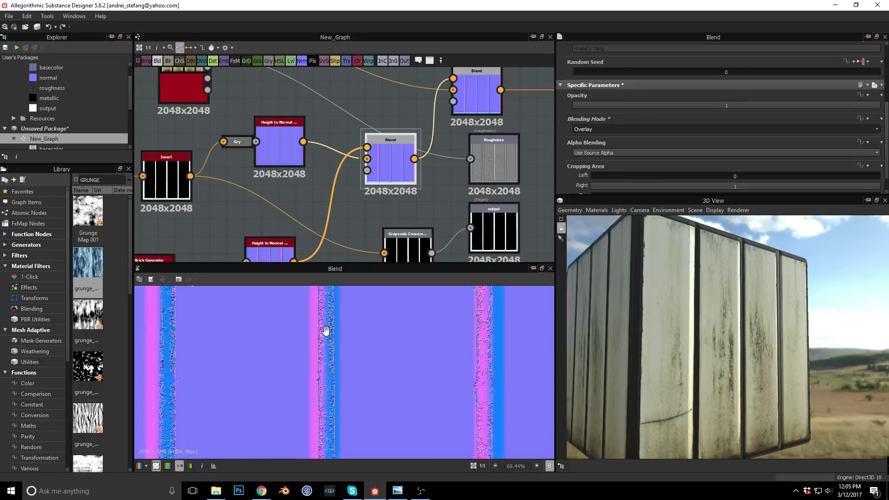
pyautogui.scroll(4, 342, 333)
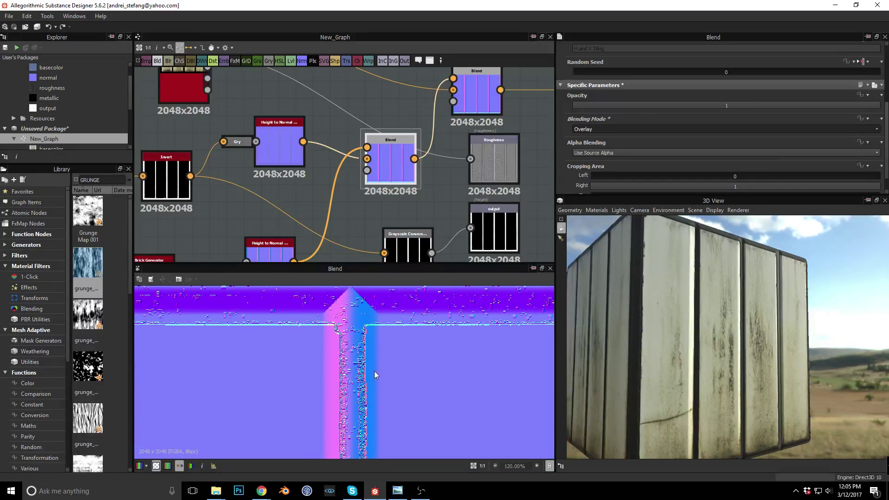
pyautogui.scroll(2, 373, 366)
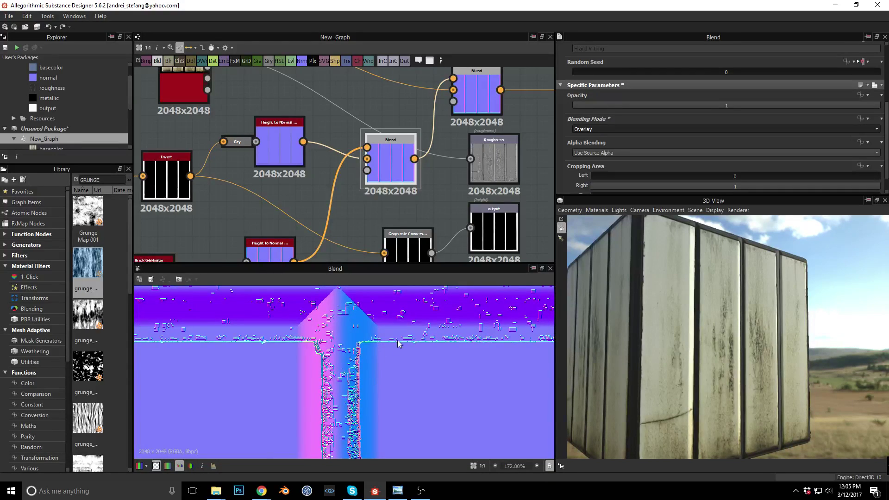
pyautogui.moveTo(397, 344); pyautogui.dragTo(402, 357, button='middle')
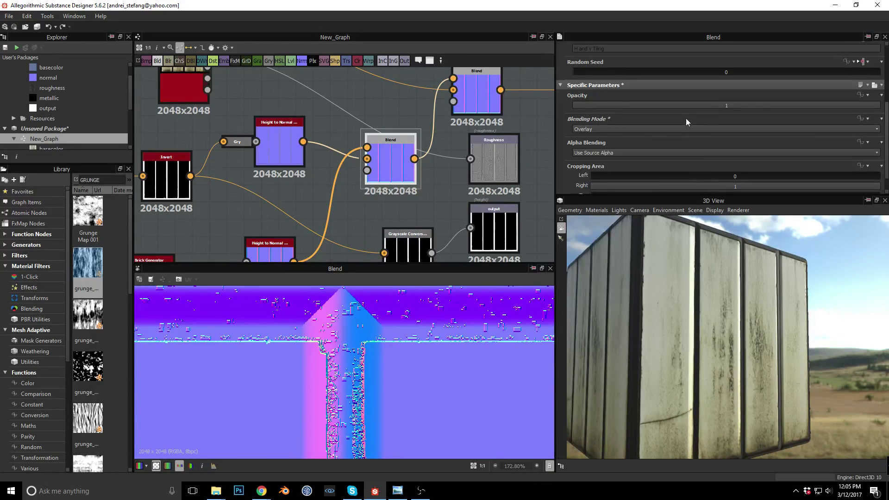
pyautogui.moveTo(752, 105); pyautogui.dragTo(879, 108)
pyautogui.moveTo(720, 303); pyautogui.dragTo(729, 268)
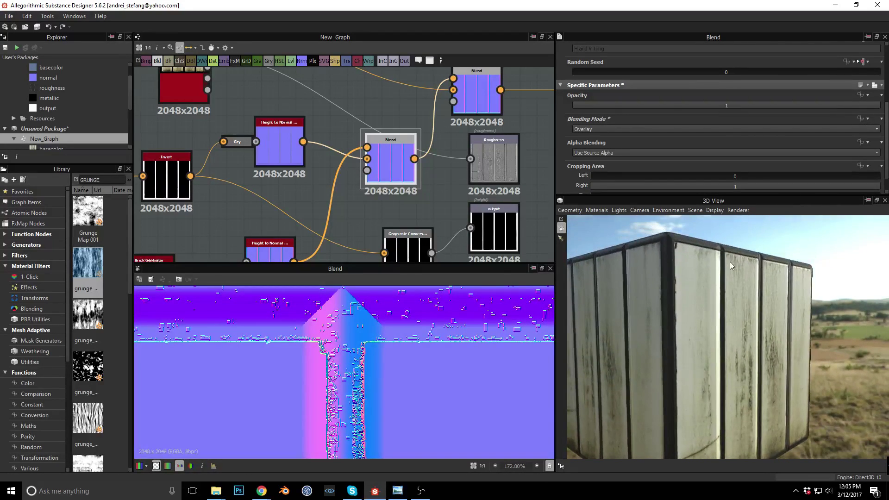
pyautogui.moveTo(729, 267); pyautogui.dragTo(729, 242, button='right')
pyautogui.moveTo(729, 242); pyautogui.dragTo(781, 321)
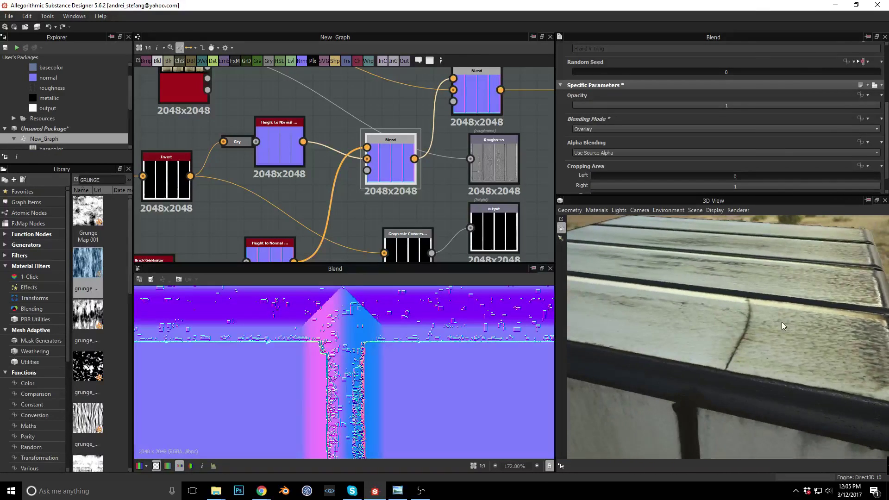
# - Insert an Invert node between the Brick Generator and its Height to Normal node, making room by moving the Brick Generator left
pyautogui.moveTo(283, 182); pyautogui.dragTo(428, 124, button='middle')
pyautogui.moveTo(302, 204); pyautogui.dragTo(241, 187)
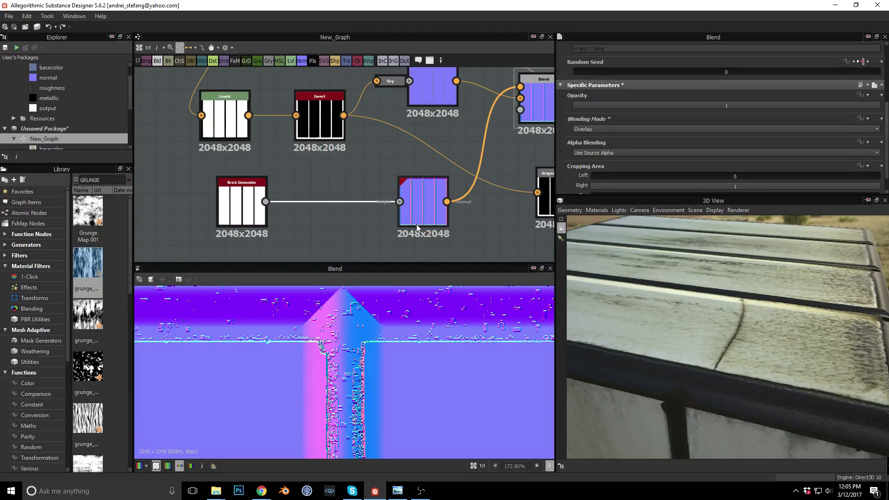
pyautogui.press('space')
pyautogui.write('inve')
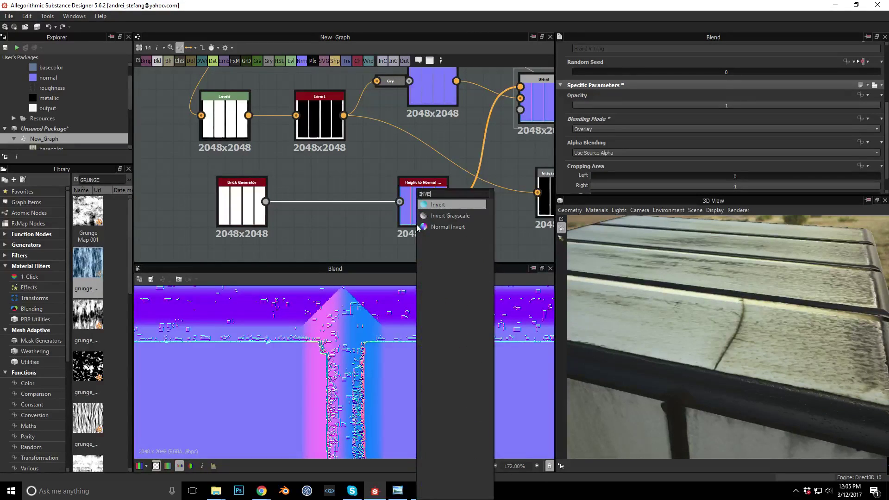
pyautogui.press('Return')
pyautogui.moveTo(789, 328); pyautogui.dragTo(743, 321)
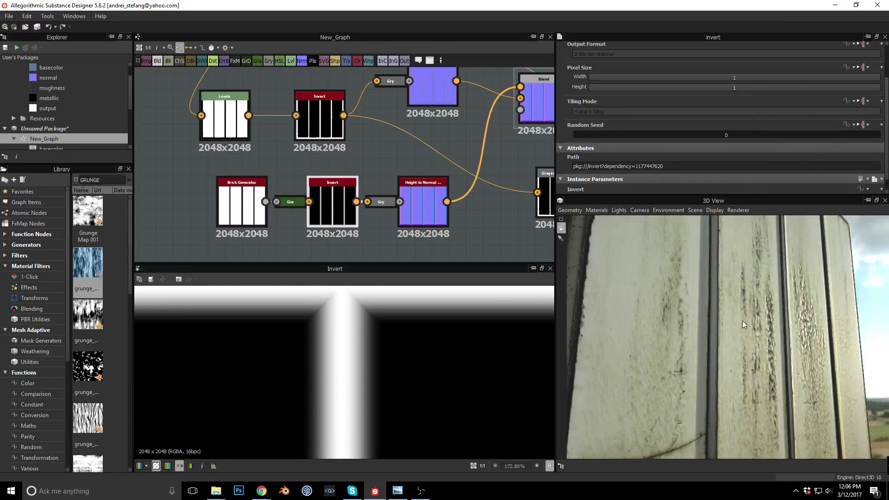
# - Try the Multiply and Add (Linear Dodge) blending modes on the frame normals' Blend node, returning it to Overlay
pyautogui.moveTo(478, 187); pyautogui.dragTo(305, 253, button='middle')
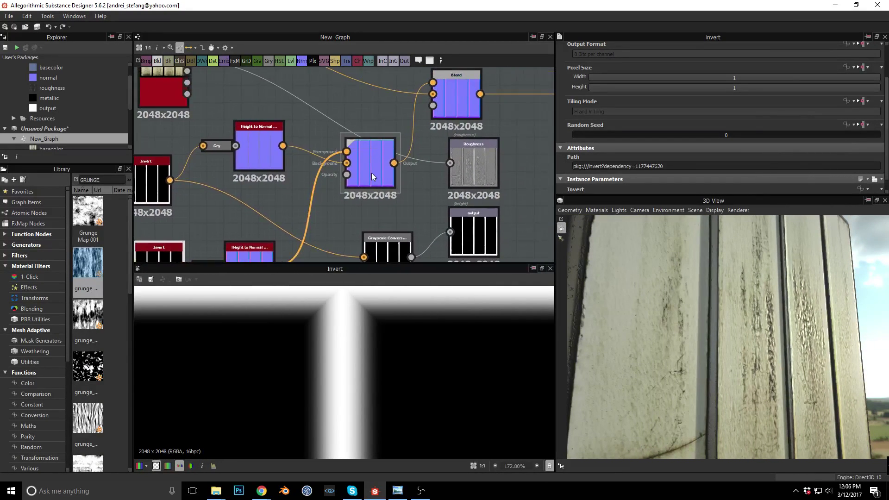
pyautogui.doubleClick(373, 168)
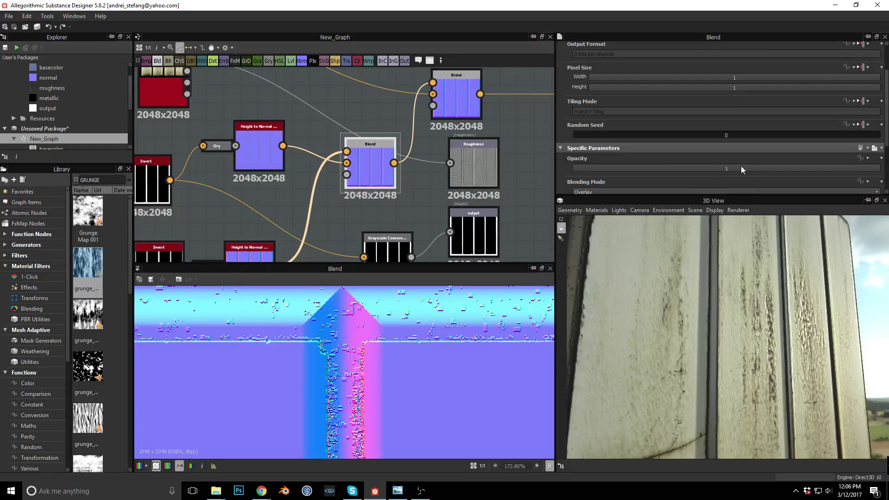
pyautogui.scroll(-1, 704, 166)
pyautogui.click(695, 163)
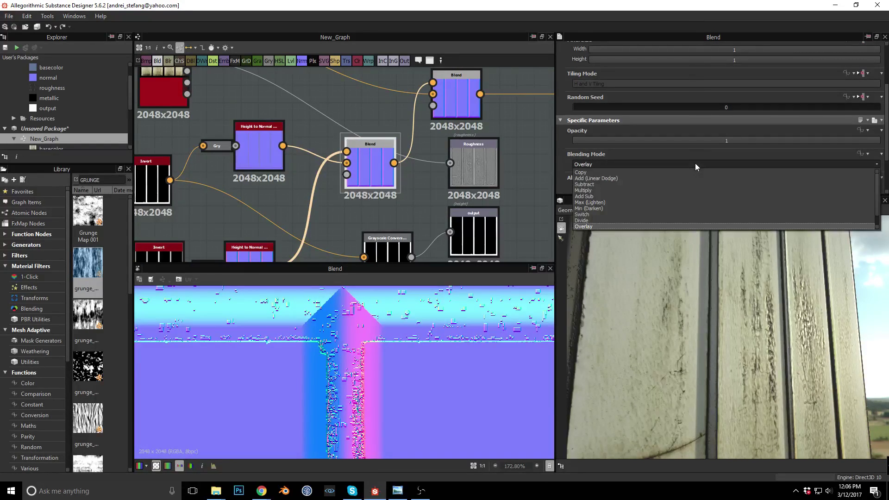
pyautogui.click(627, 190)
pyautogui.click(718, 161)
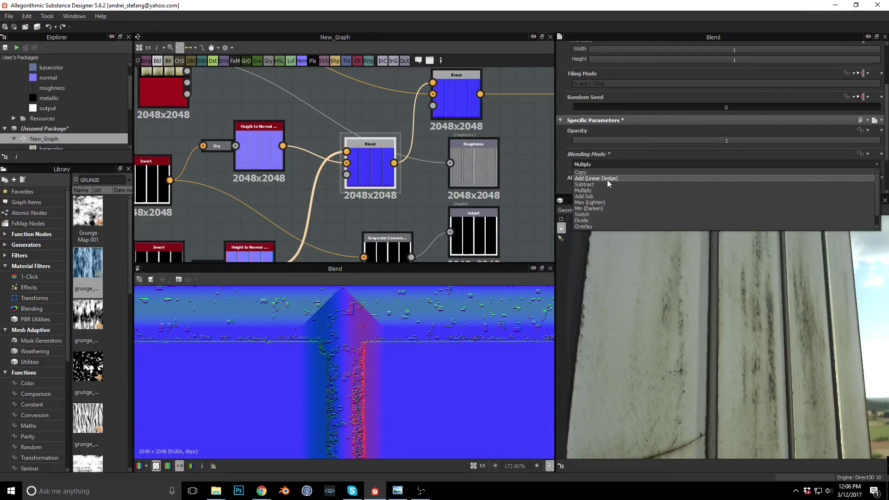
pyautogui.click(607, 180)
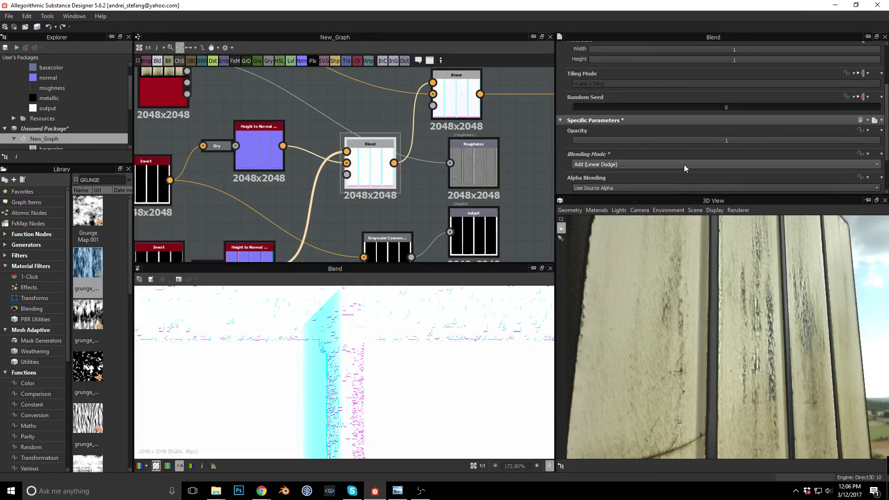
pyautogui.click(680, 165)
pyautogui.click(585, 226)
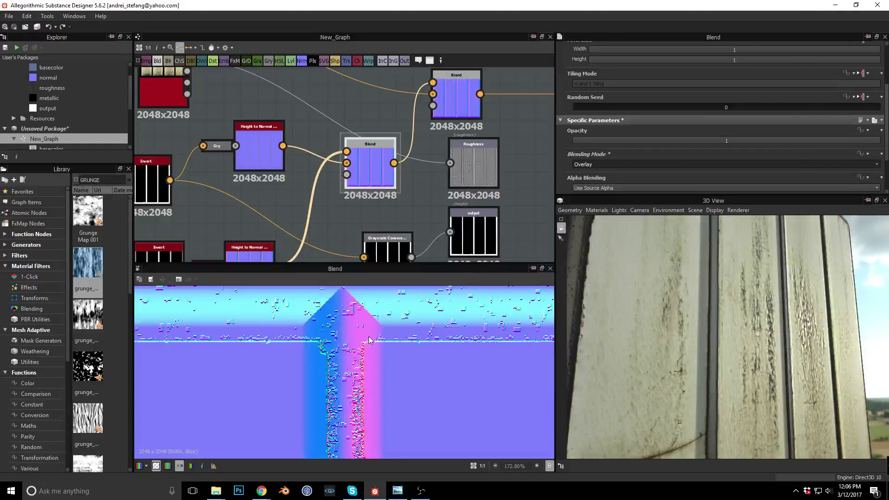
# - Examine the overlaid frame normals up close in the 2D preview and on the cube from several angles
pyautogui.scroll(-3, 371, 334)
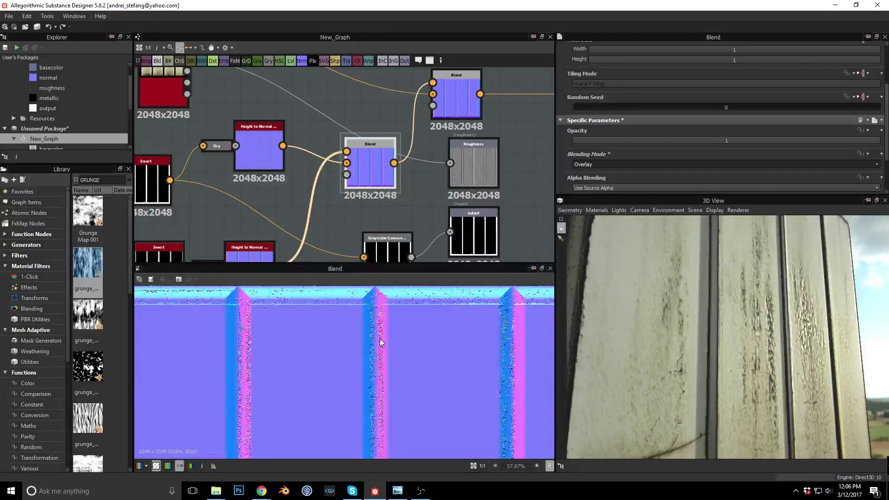
pyautogui.moveTo(391, 324); pyautogui.dragTo(458, 327, button='middle')
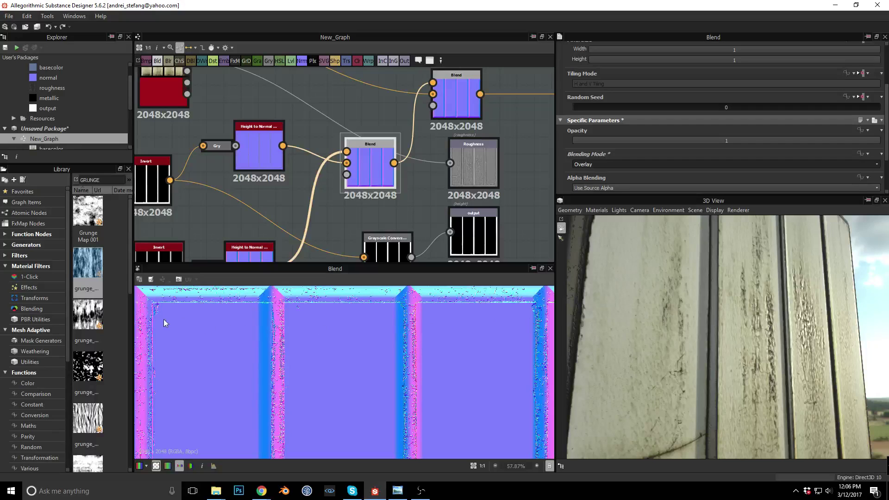
pyautogui.scroll(4, 147, 322)
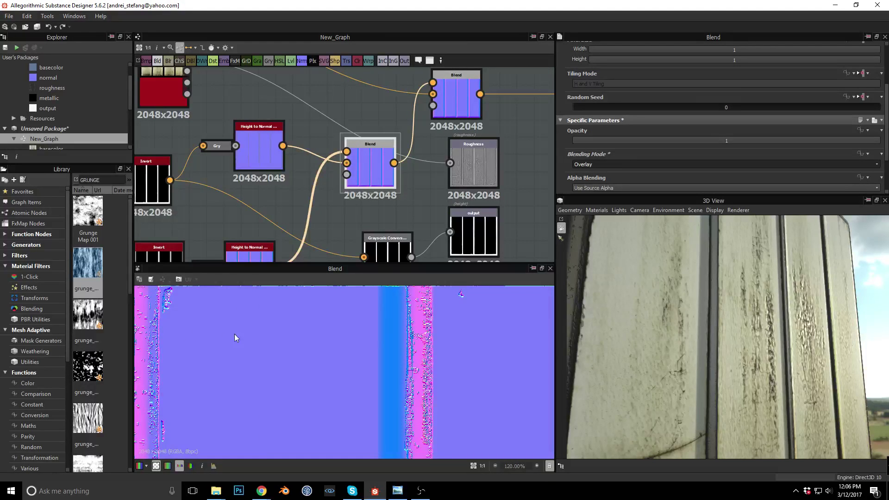
pyautogui.scroll(4, 408, 334)
pyautogui.scroll(-5, 414, 341)
pyautogui.moveTo(415, 344); pyautogui.dragTo(423, 365, button='middle')
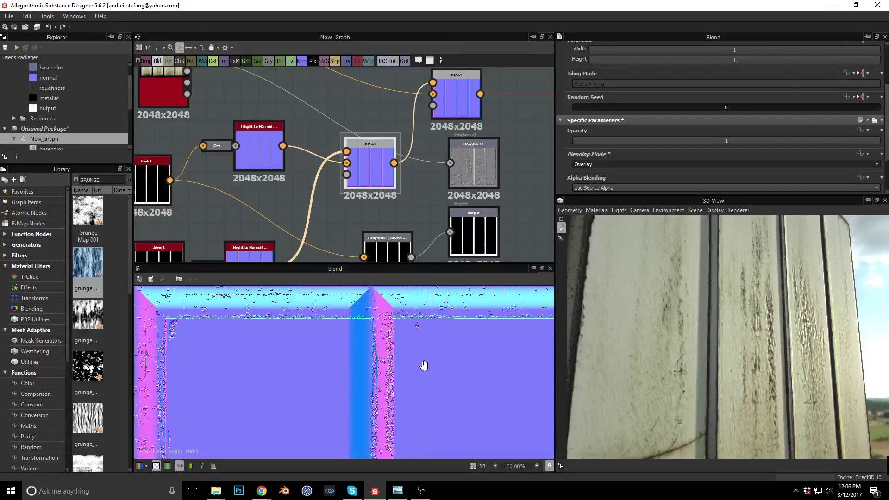
pyautogui.scroll(4, 377, 329)
pyautogui.moveTo(287, 200); pyautogui.dragTo(324, 201, button='middle')
pyautogui.scroll(-5, 663, 332)
pyautogui.moveTo(715, 341)
pyautogui.mouseDown()
pyautogui.moveTo(687, 342)
pyautogui.moveTo(667, 365)
pyautogui.moveTo(728, 330)
pyautogui.mouseUp()
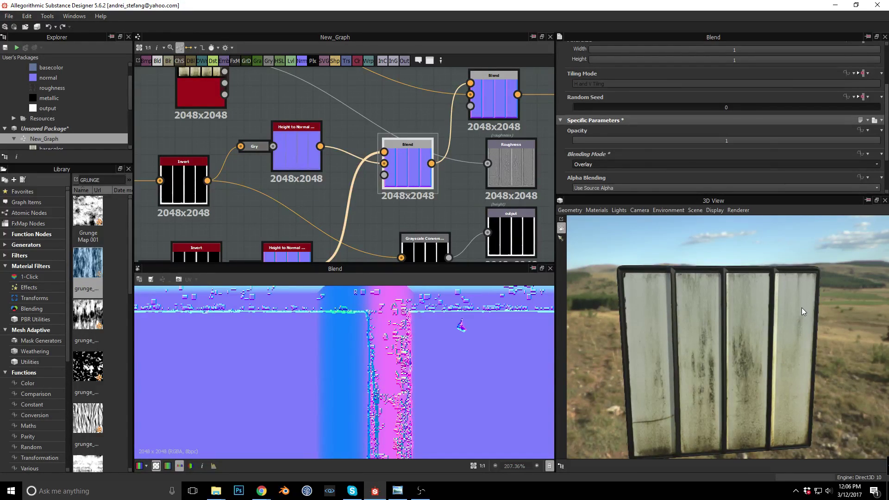
pyautogui.moveTo(673, 324); pyautogui.dragTo(787, 322)
pyautogui.scroll(5, 768, 312)
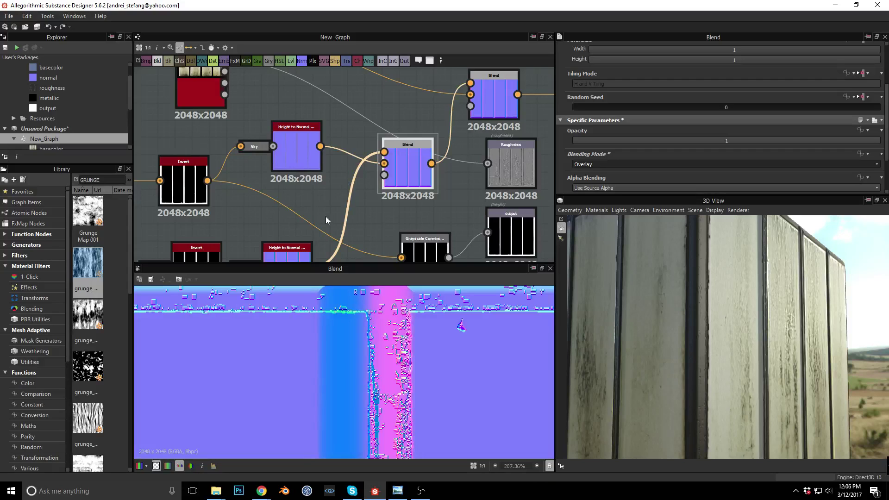
# - Examine the photo-based frame mask's Invert output and its Height to Normal result for noise along the frame edges
pyautogui.moveTo(322, 213); pyautogui.dragTo(342, 188, button='middle')
pyautogui.click(199, 155)
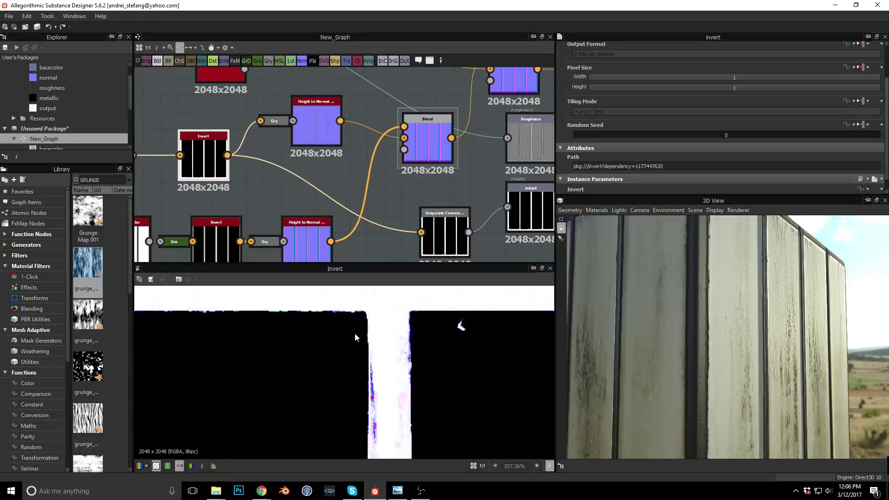
pyautogui.scroll(-4, 366, 343)
pyautogui.moveTo(268, 232); pyautogui.dragTo(385, 219, button='middle')
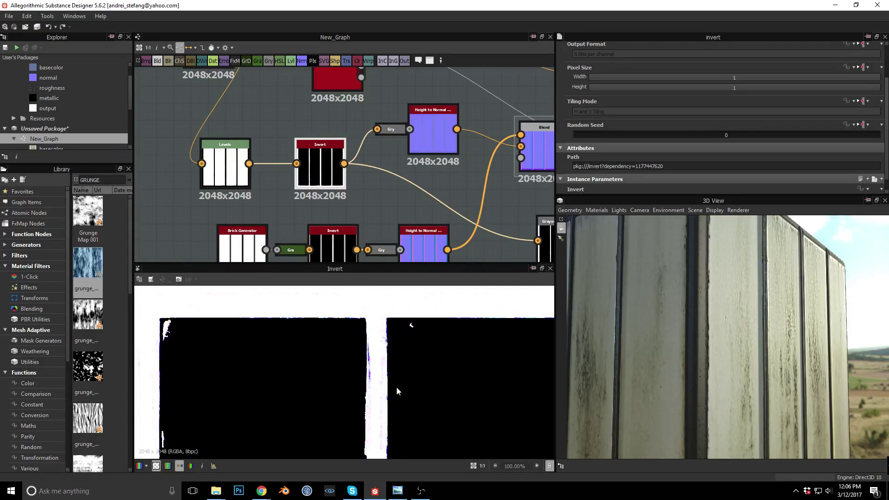
pyautogui.scroll(10, 366, 347)
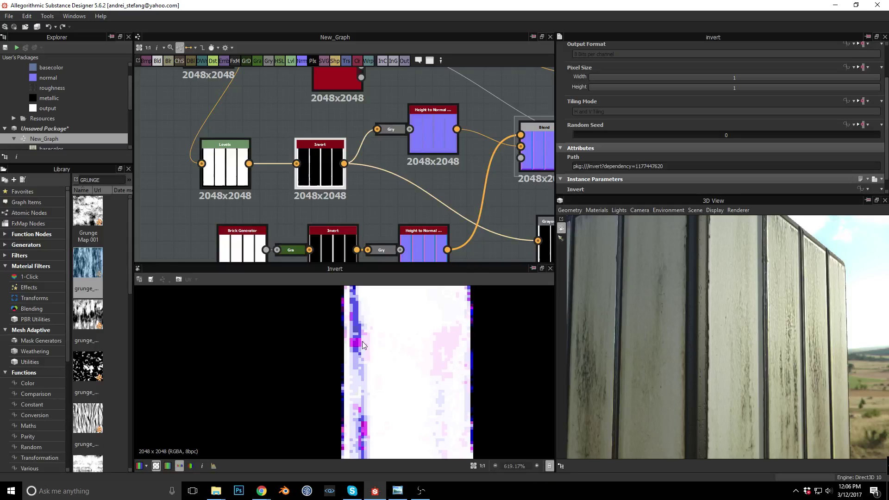
pyautogui.doubleClick(432, 132)
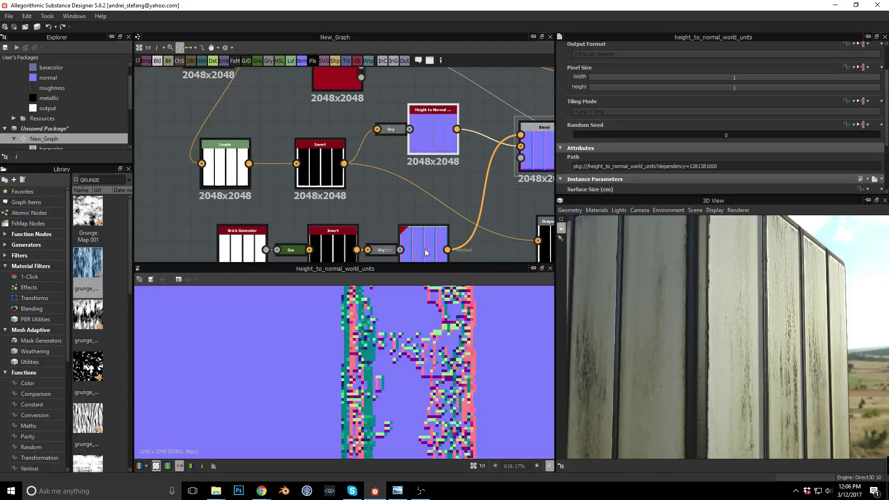
pyautogui.scroll(-10, 397, 390)
pyautogui.scroll(-3, 382, 351)
pyautogui.scroll(10, 419, 349)
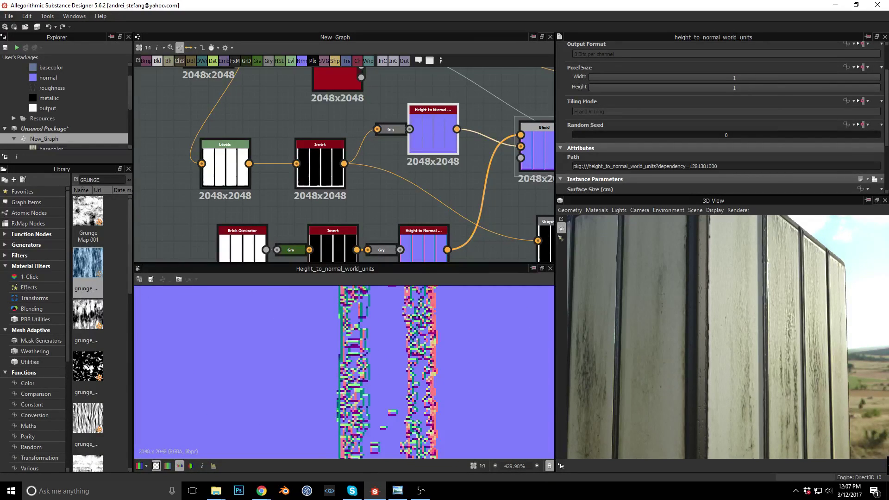
pyautogui.hotkey('alt', 'Tab')
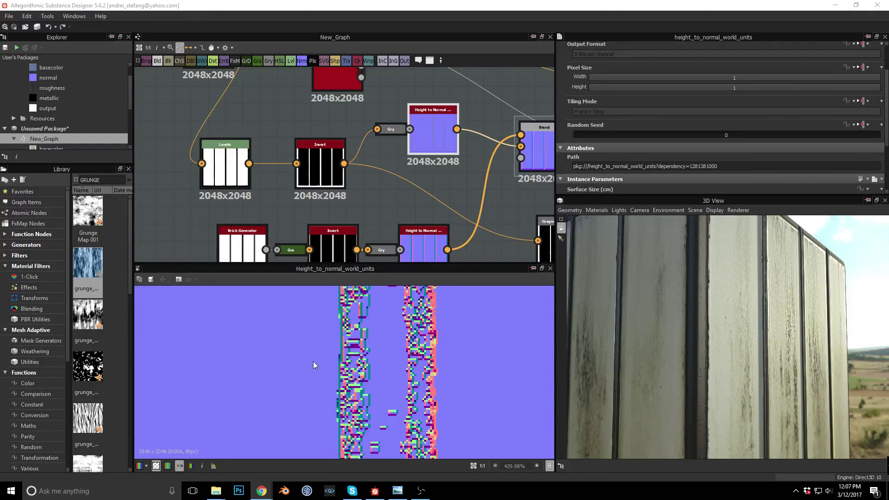
pyautogui.scroll(8, 396, 373)
pyautogui.scroll(-15, 395, 360)
pyautogui.moveTo(510, 332); pyautogui.dragTo(416, 377, button='middle')
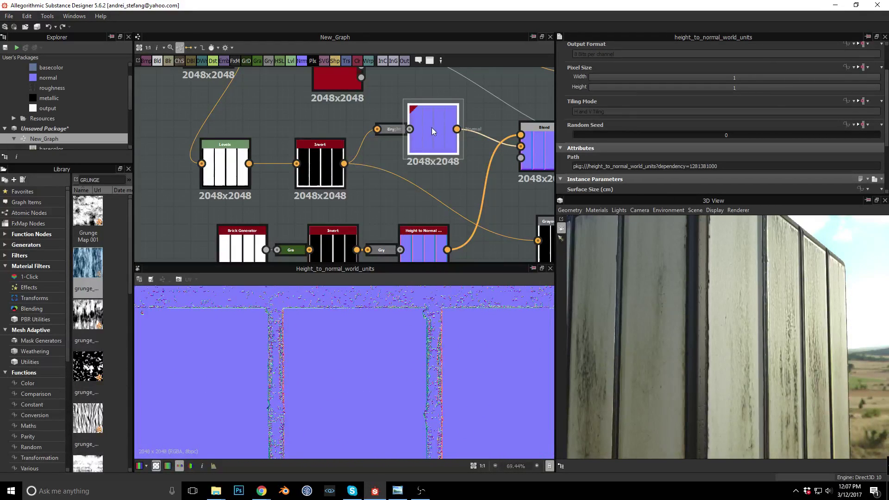
# - Set the photo-based frame Height to Normal node's Surface Size to 11 cm and its Height Depth to 76.62 cm
pyautogui.scroll(-3, 690, 134)
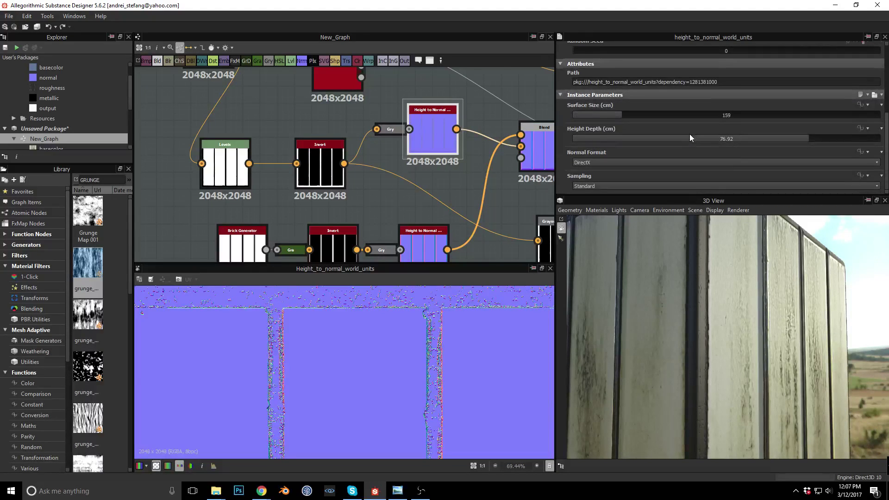
pyautogui.moveTo(619, 115); pyautogui.dragTo(607, 121)
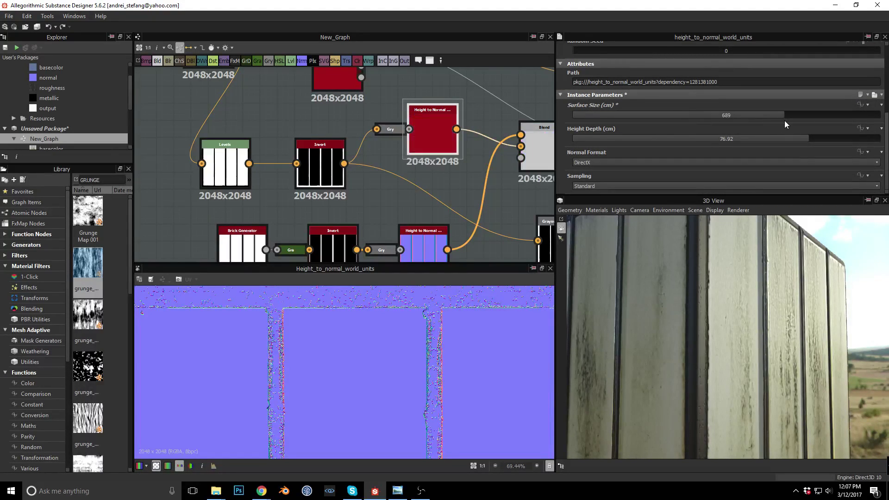
pyautogui.moveTo(606, 121); pyautogui.dragTo(584, 137)
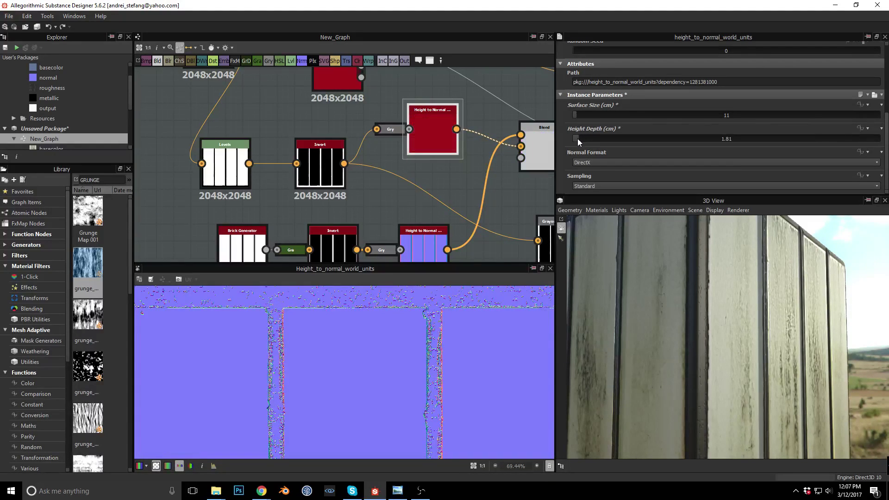
pyautogui.moveTo(662, 139); pyautogui.dragTo(807, 141)
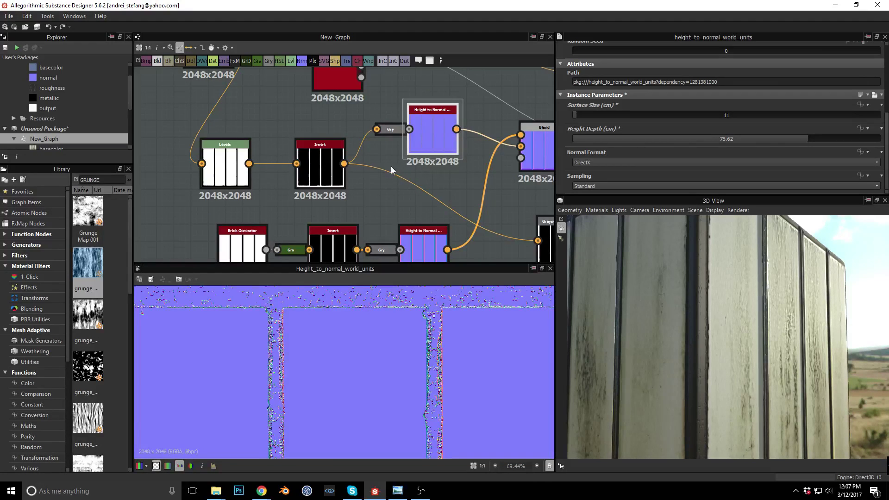
# - Insert a Grayscale Conversion node between the Bitmap node and the Levels node, making room by moving the Bitmap
pyautogui.click(225, 155)
pyautogui.moveTo(282, 135); pyautogui.dragTo(302, 209, button='middle')
pyautogui.moveTo(226, 118); pyautogui.dragTo(183, 118)
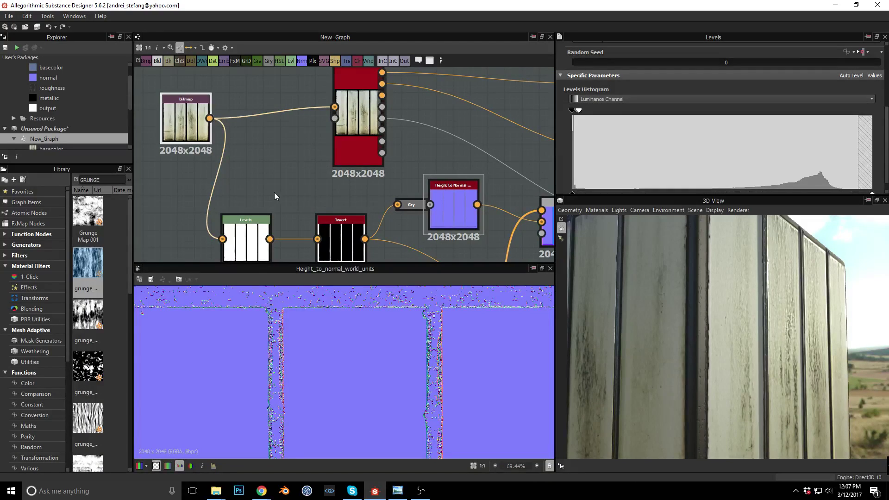
pyautogui.moveTo(271, 193); pyautogui.dragTo(306, 171, button='middle')
pyautogui.click(251, 159)
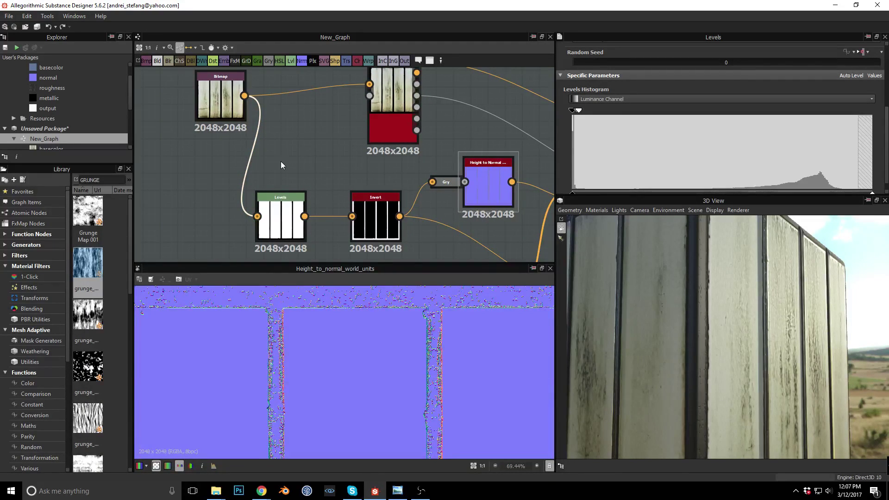
pyautogui.press('space')
pyautogui.write('GRAT')
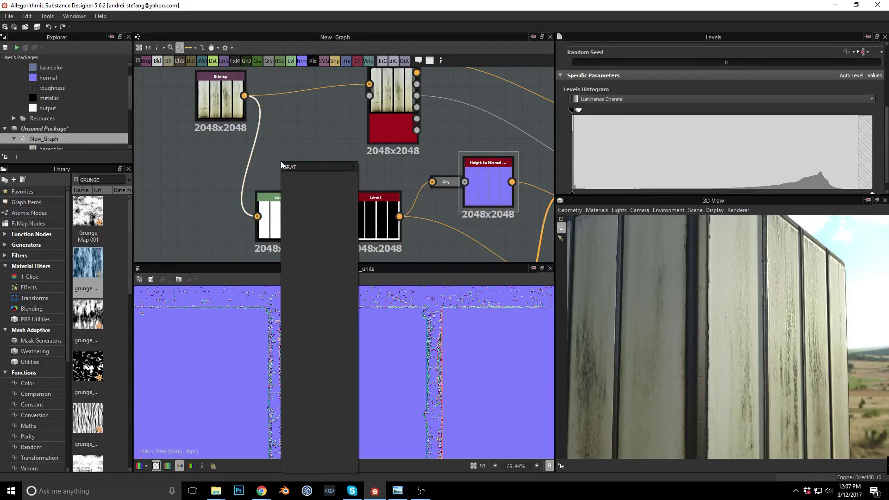
pyautogui.press('BackSpace')
pyautogui.press('Down')
pyautogui.press('Down')
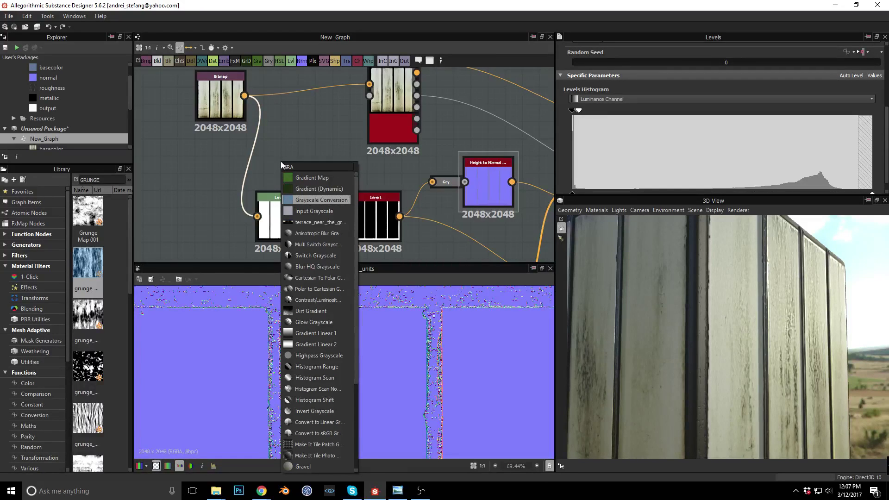
pyautogui.press('Return')
pyautogui.click(280, 224)
# - Delete the Invert node after Levels, connect Levels to the upper Height to Normal node, and preview its frame normals
pyautogui.click(377, 219)
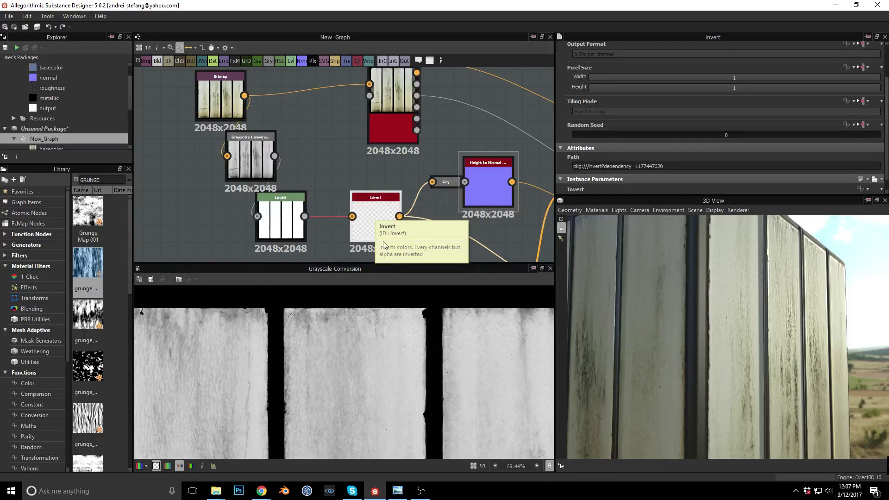
pyautogui.moveTo(385, 174); pyautogui.dragTo(322, 125, button='middle')
pyautogui.moveTo(362, 190); pyautogui.dragTo(340, 185, button='middle')
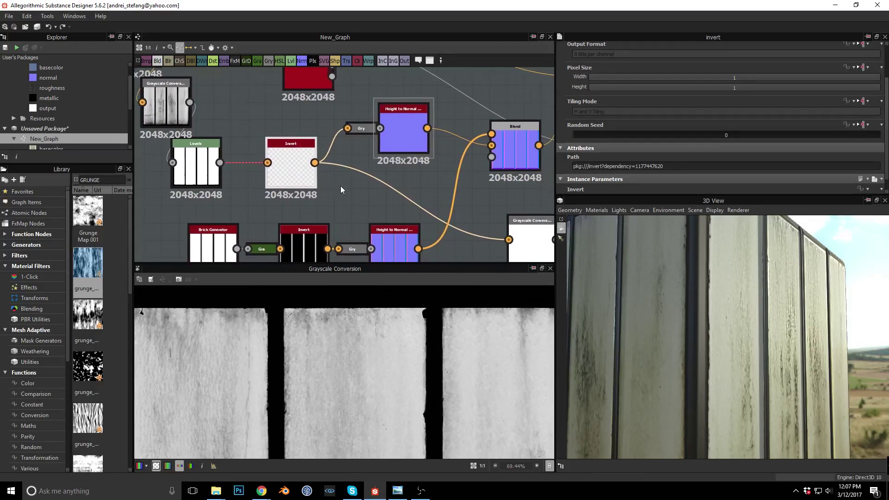
pyautogui.press('Delete')
pyautogui.moveTo(220, 162); pyautogui.dragTo(349, 129)
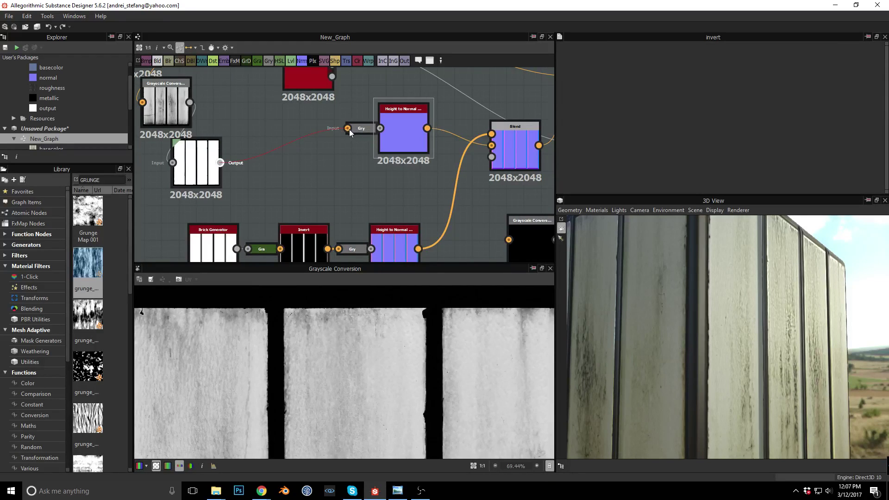
pyautogui.click(407, 133)
pyautogui.scroll(6, 408, 320)
pyautogui.moveTo(416, 319); pyautogui.dragTo(397, 403, button='middle')
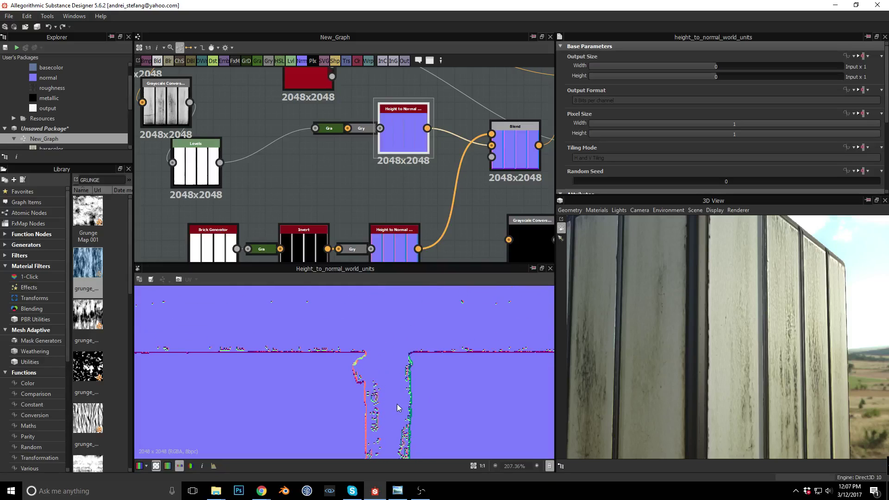
pyautogui.scroll(3, 407, 347)
pyautogui.moveTo(465, 340); pyautogui.dragTo(416, 341, button='middle')
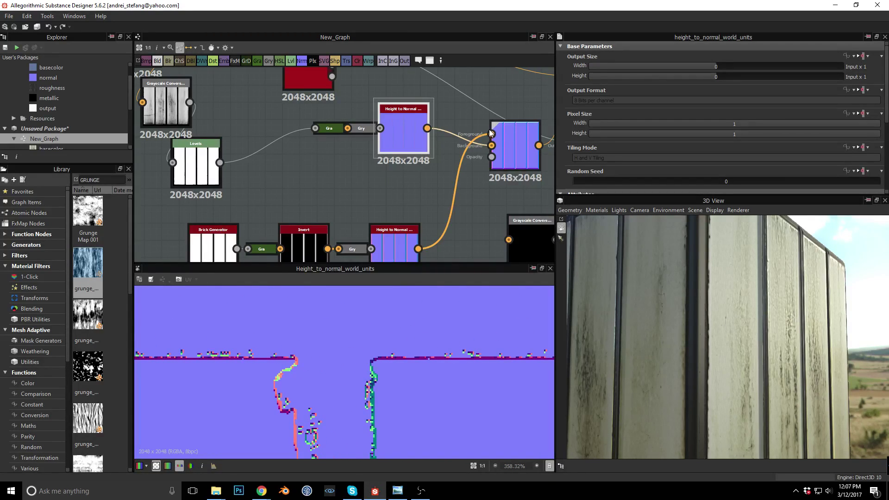
# - Set the opacity of the Blend node combining the two frame normals to 0
pyautogui.click(513, 145)
pyautogui.scroll(-1, 723, 139)
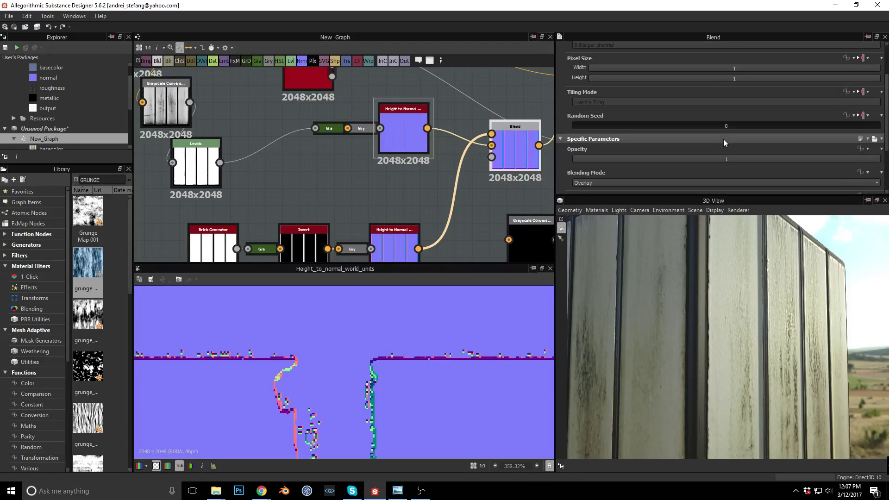
pyautogui.moveTo(790, 163); pyautogui.dragTo(547, 169)
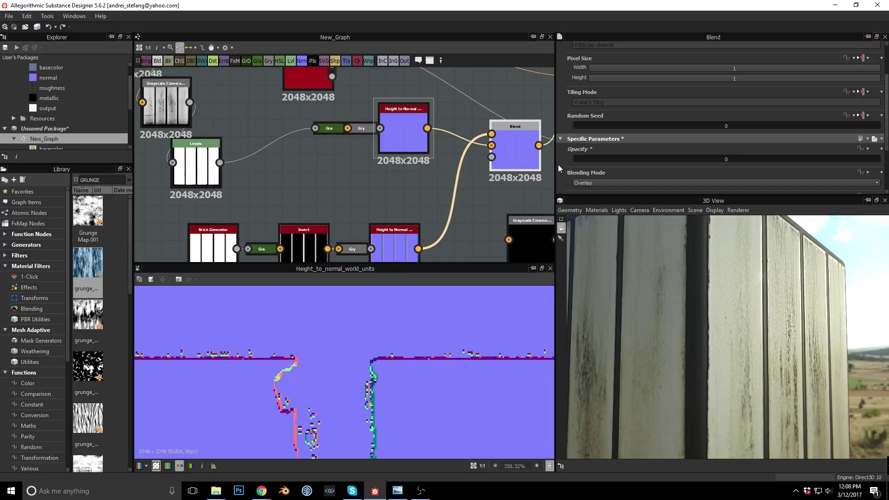
pyautogui.moveTo(383, 321); pyautogui.dragTo(340, 304, button='middle')
pyautogui.scroll(-10, 284, 341)
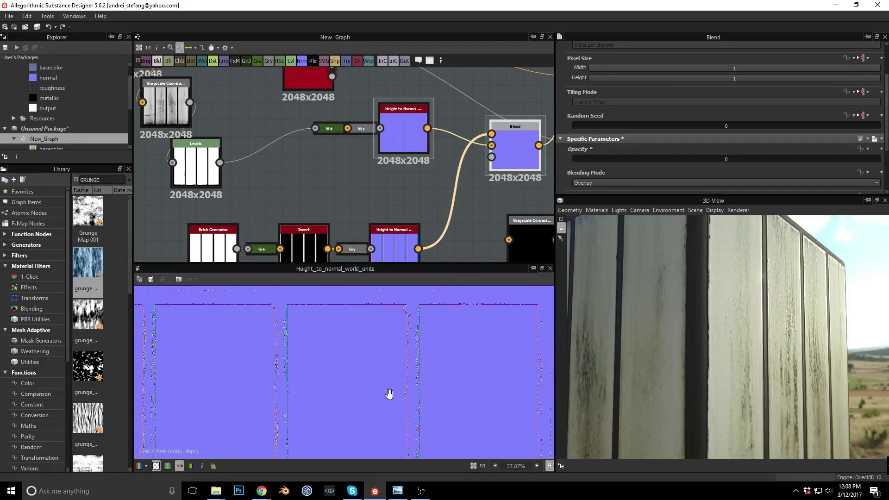
# - Connect the Levels node directly to the height output and delete the Grayscale Conversion node that fed it
pyautogui.moveTo(707, 339); pyautogui.dragTo(749, 333)
pyautogui.doubleClick(199, 167)
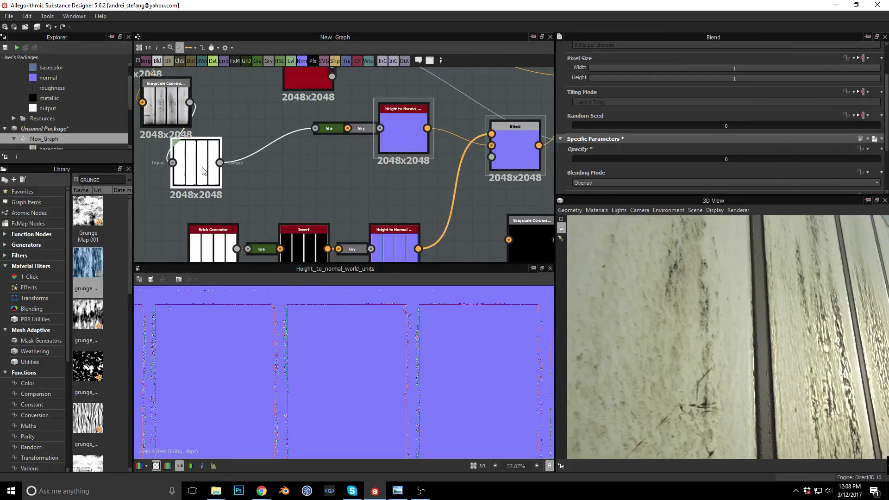
pyautogui.scroll(-3, 314, 153)
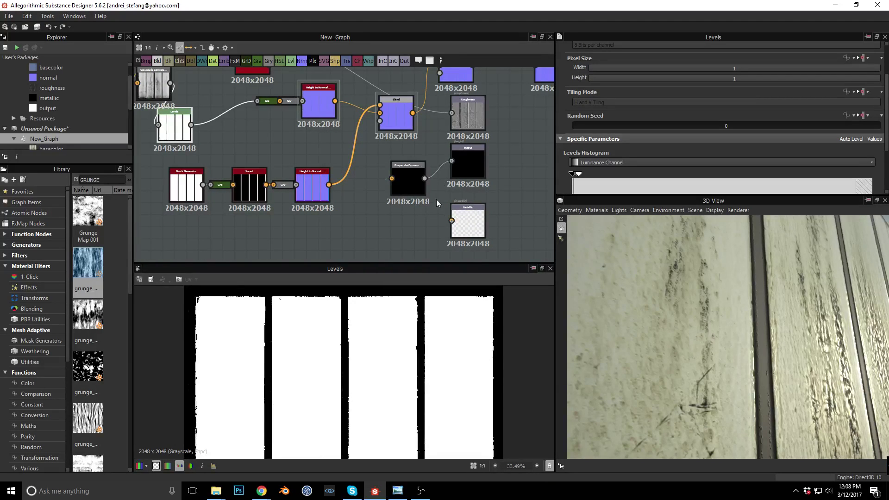
pyautogui.scroll(3, 473, 157)
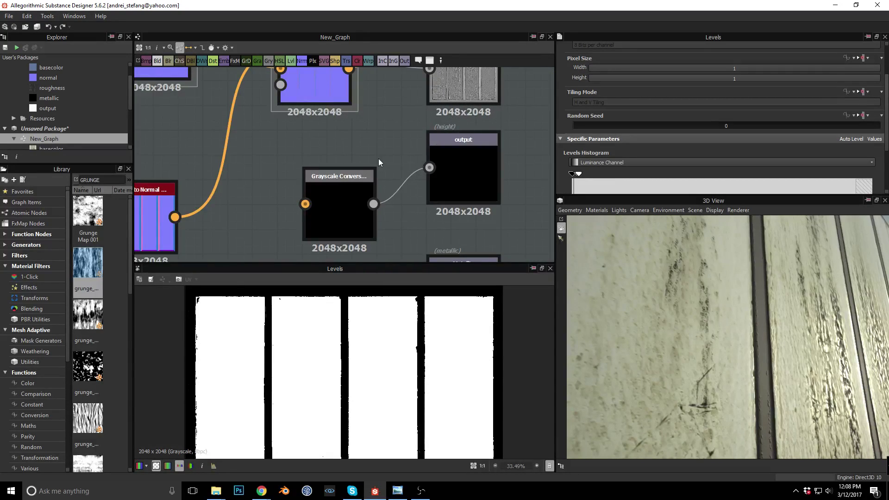
pyautogui.scroll(-4, 379, 158)
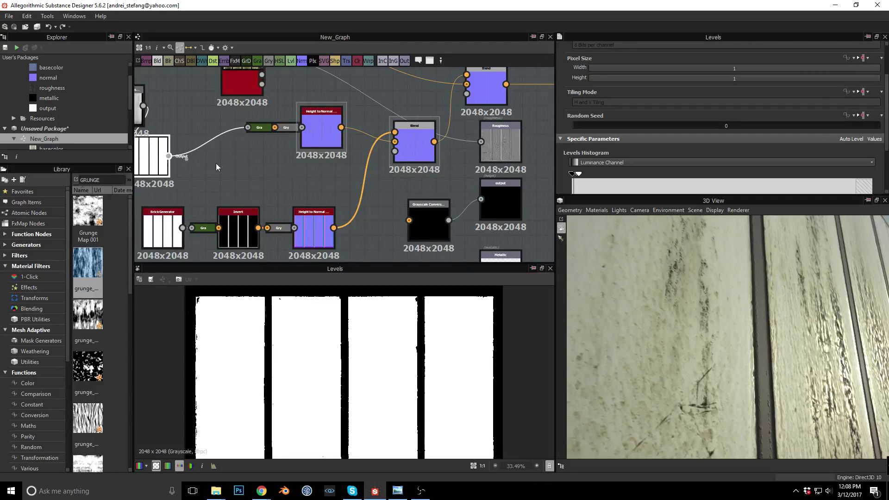
pyautogui.moveTo(476, 204); pyautogui.dragTo(480, 200)
pyautogui.moveTo(420, 210); pyautogui.dragTo(412, 218)
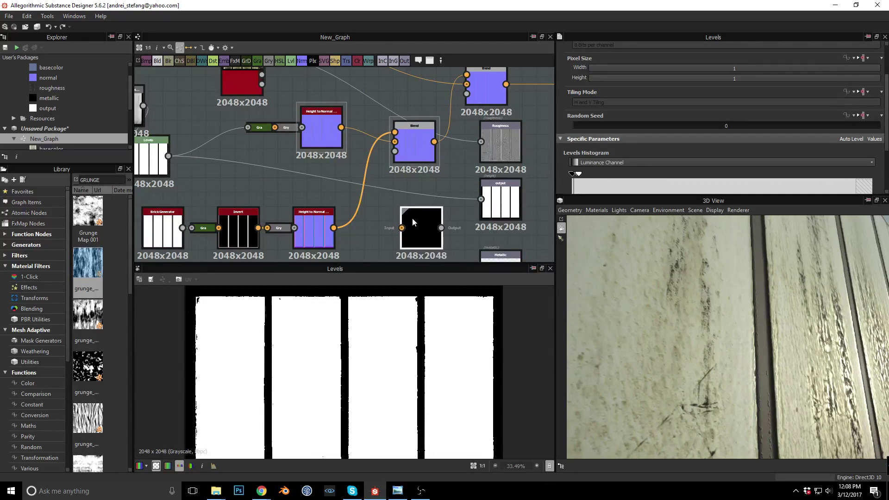
pyautogui.press('Delete')
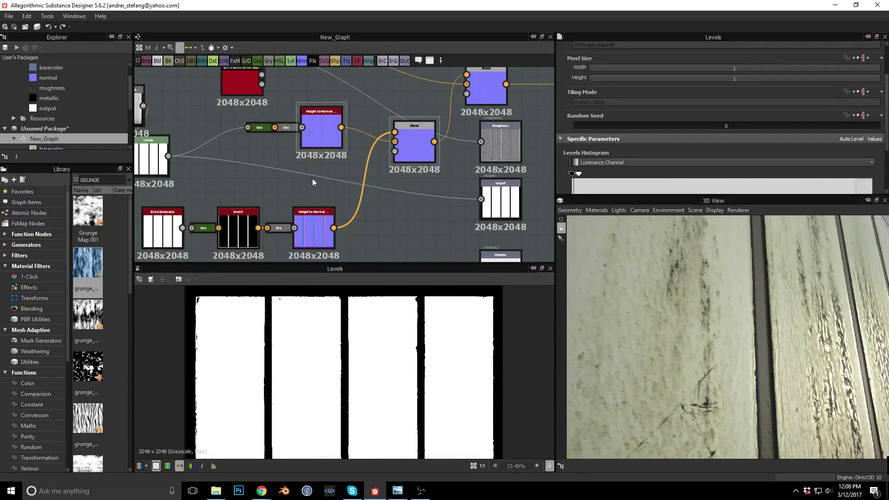
# - Insert an Invert node between the photo's Grayscale Conversion and Levels nodes, moving the Grayscale Conversion aside to make room
pyautogui.moveTo(310, 179); pyautogui.dragTo(436, 220, button='middle')
pyautogui.moveTo(285, 196); pyautogui.dragTo(271, 146)
pyautogui.press('space')
pyautogui.write('inver')
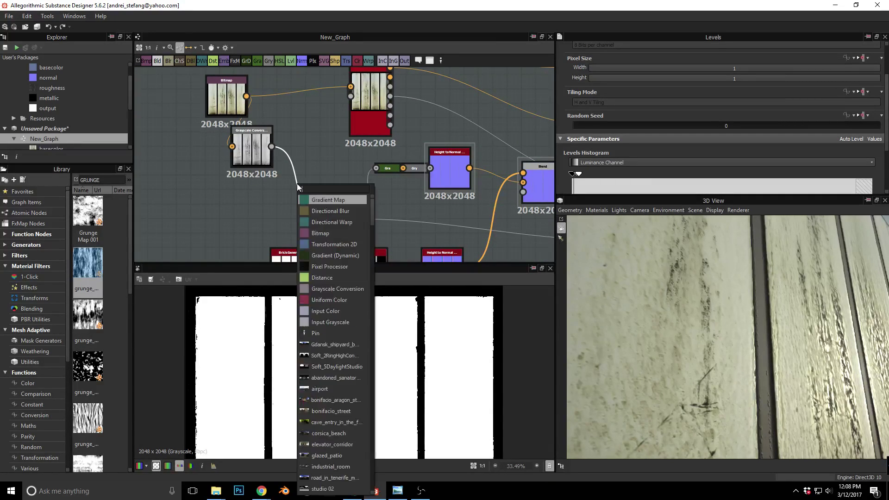
pyautogui.press('Return')
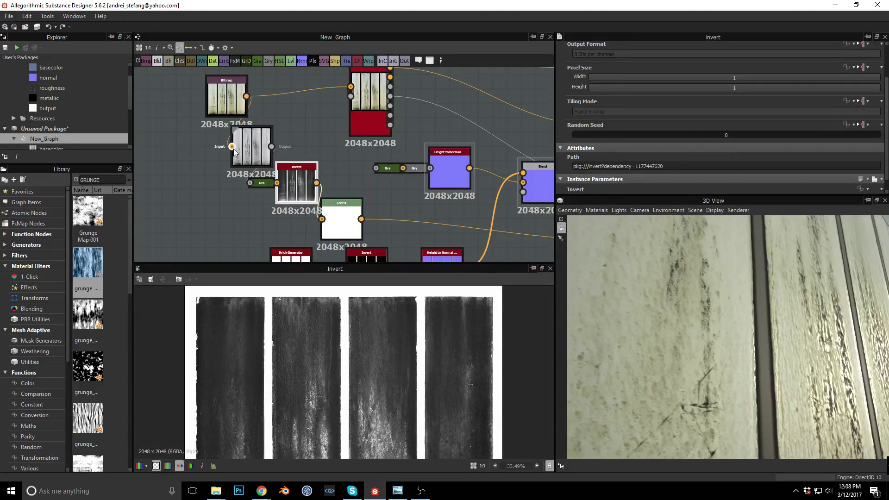
pyautogui.moveTo(250, 140); pyautogui.dragTo(210, 163)
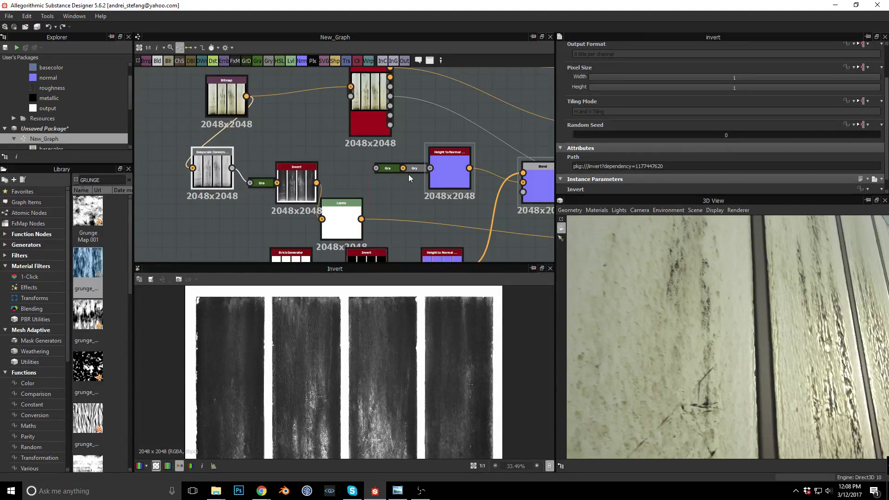
# - Remove the gradient converter between Levels and the upper Height to Normal node, preview its normals, and move Levels to tidy the graph
pyautogui.click(385, 166)
pyautogui.press('Delete')
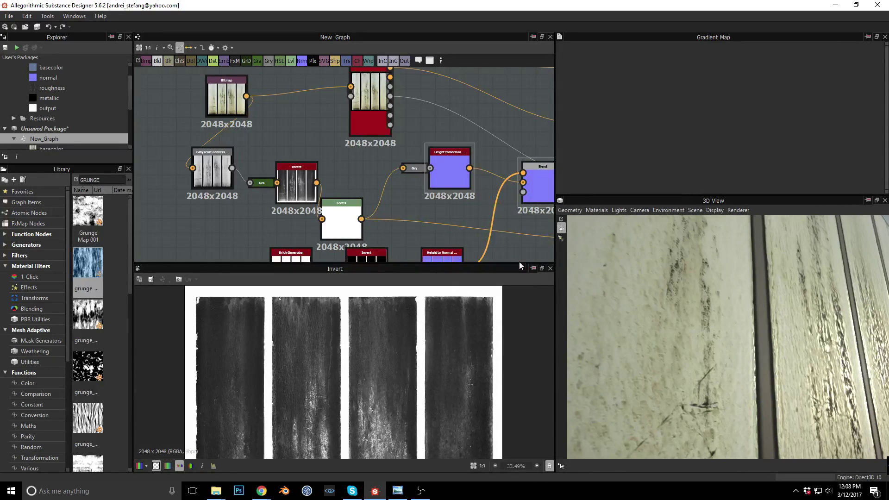
pyautogui.doubleClick(448, 185)
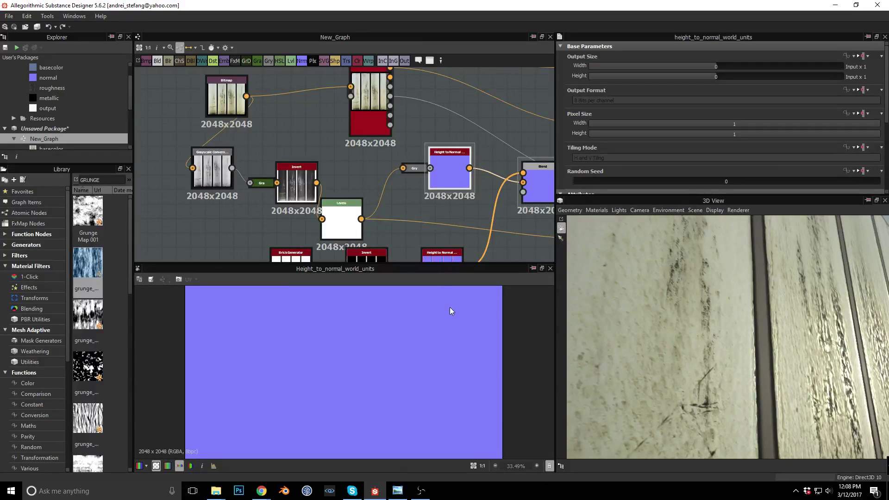
pyautogui.scroll(-1, 287, 167)
pyautogui.moveTo(331, 207); pyautogui.dragTo(355, 199)
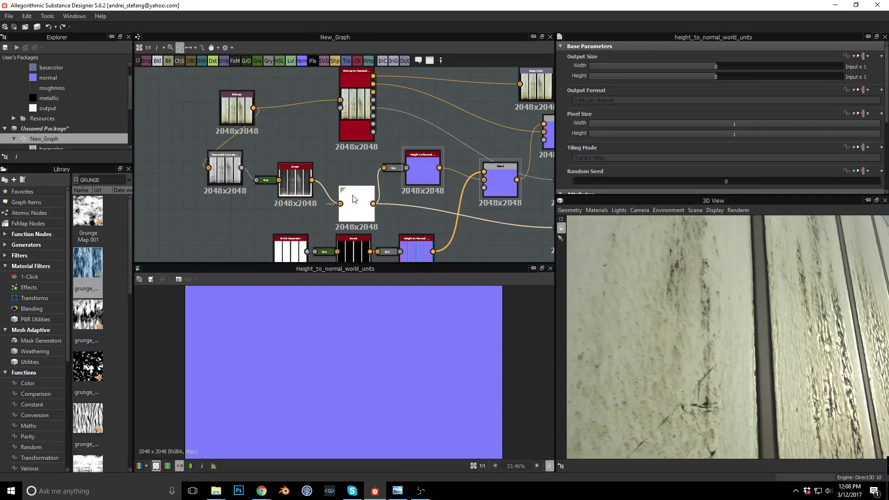
# - Raise the Levels node's input midtone and white points until the inverted photo shows white frame bars on black panes
pyautogui.scroll(3, 345, 211)
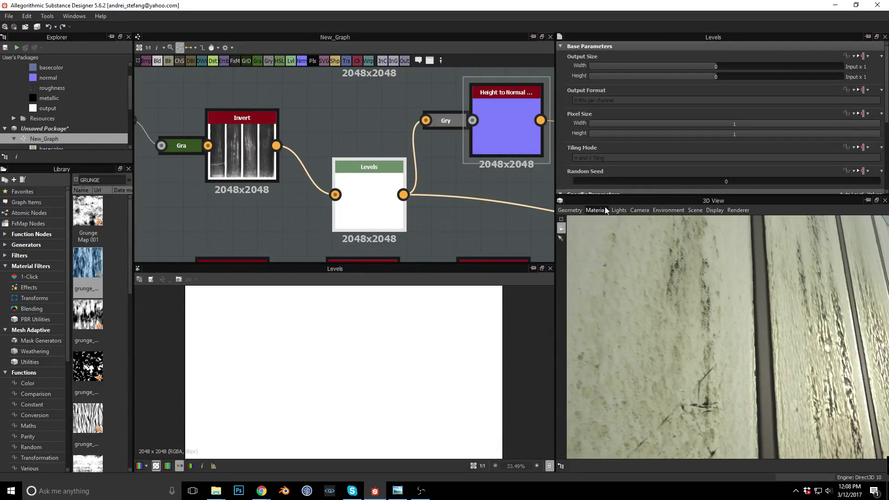
pyautogui.scroll(-3, 675, 157)
pyautogui.moveTo(579, 98); pyautogui.dragTo(713, 105)
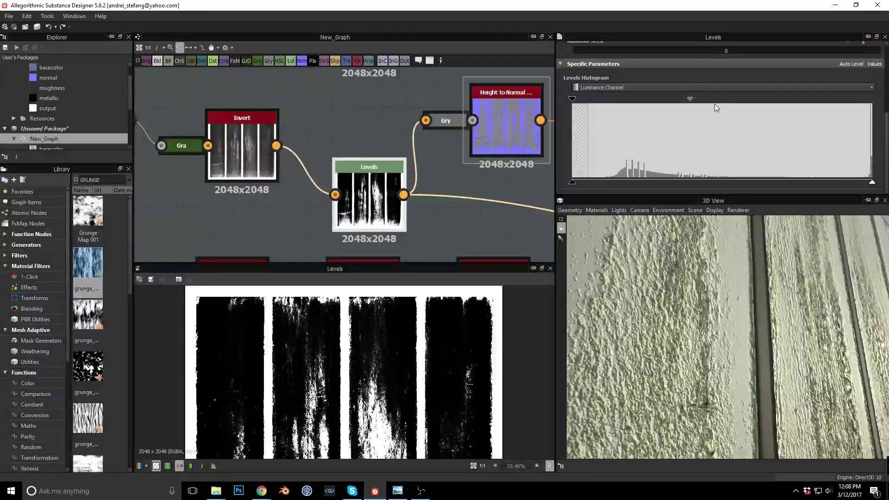
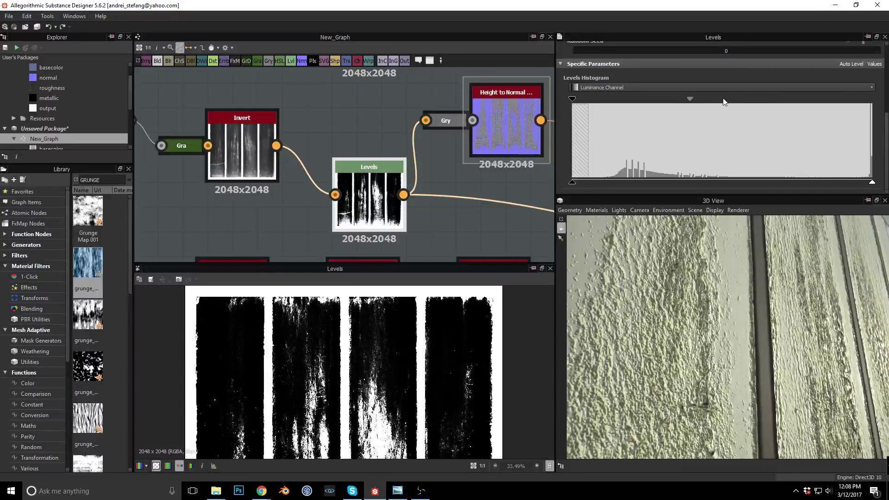
pyautogui.scroll(4, 694, 98)
pyautogui.scroll(-3, 693, 98)
pyautogui.moveTo(690, 125); pyautogui.dragTo(872, 128)
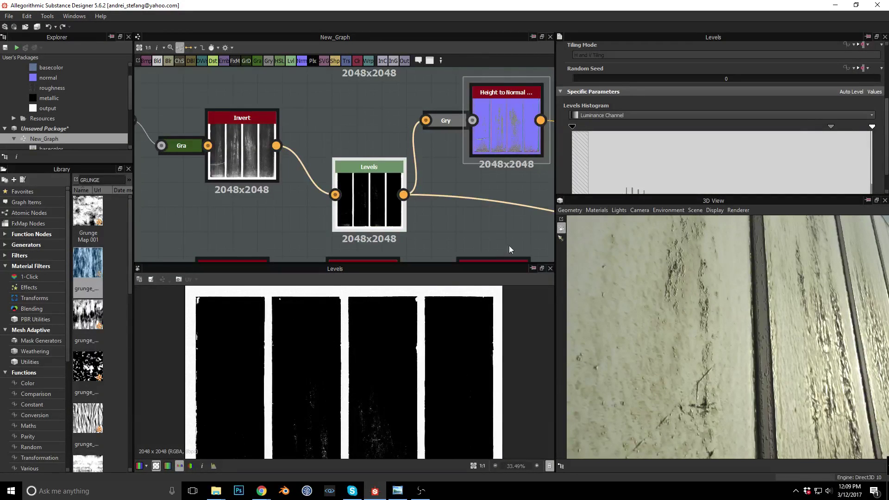
# - Check the upper Height to Normal output for grain, and raise the Levels input midtone almost to the white point
pyautogui.moveTo(473, 218); pyautogui.dragTo(411, 195, button='middle')
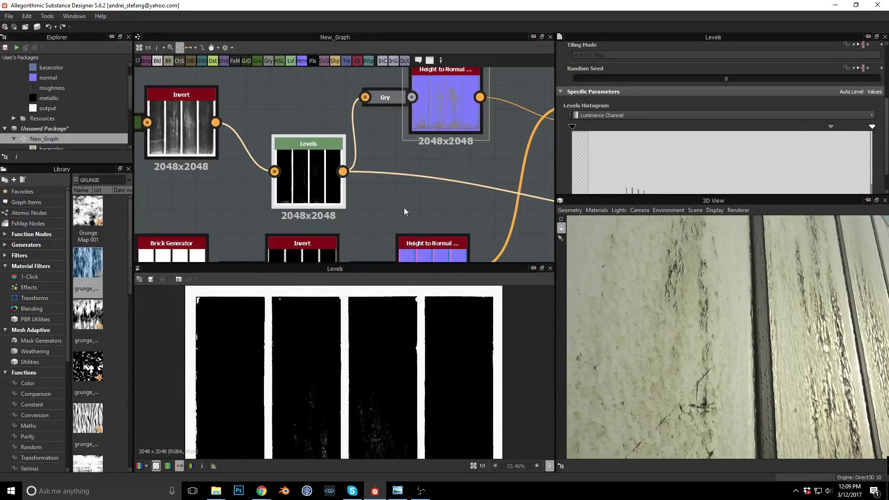
pyautogui.scroll(-2, 364, 352)
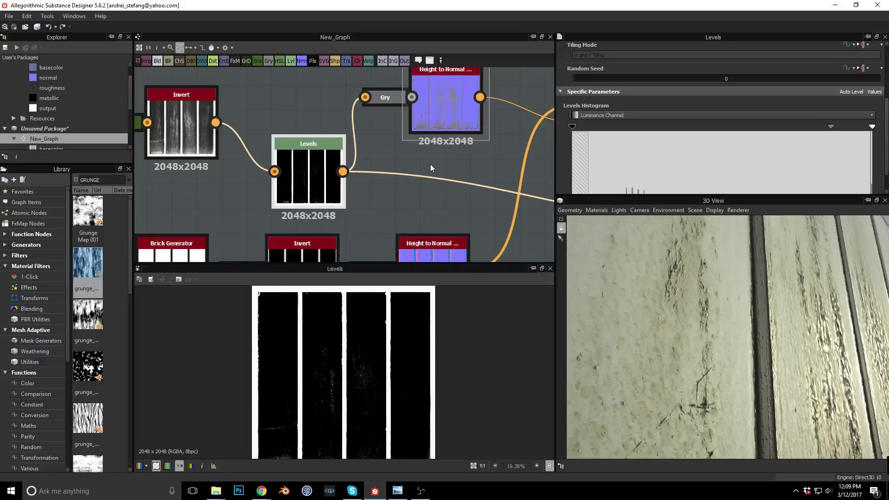
pyautogui.doubleClick(435, 113)
pyautogui.scroll(2, 366, 365)
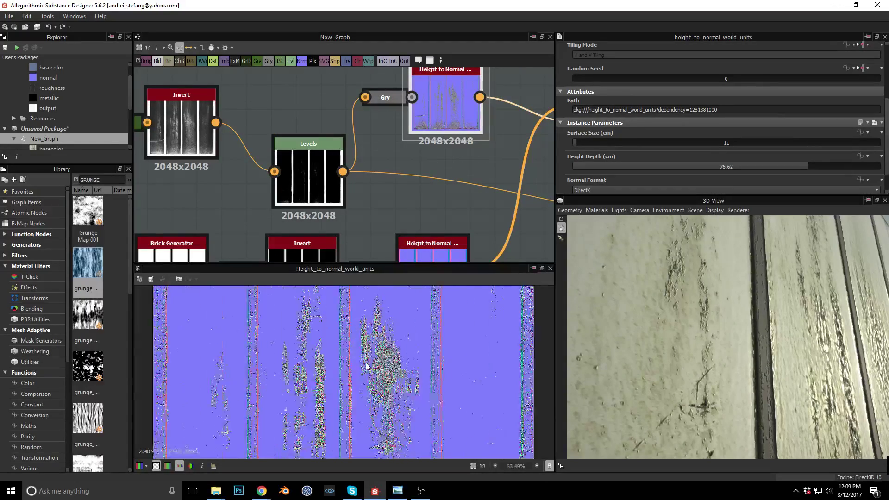
pyautogui.scroll(7, 366, 366)
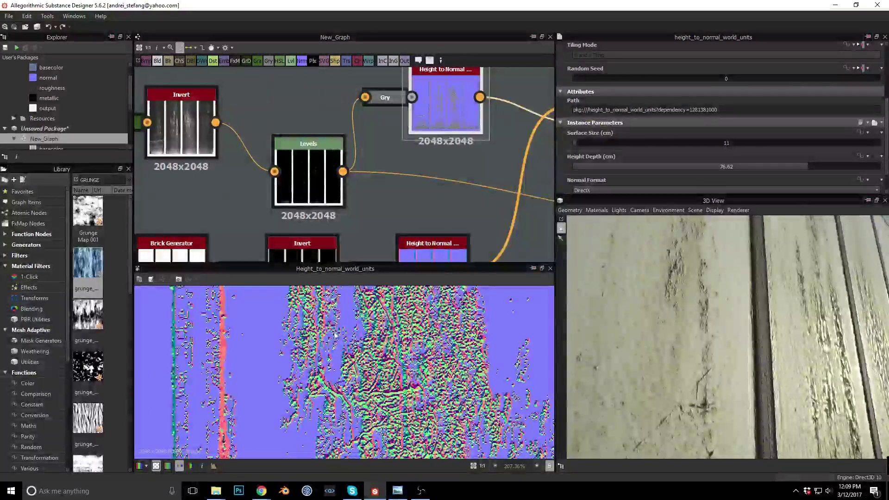
pyautogui.doubleClick(308, 175)
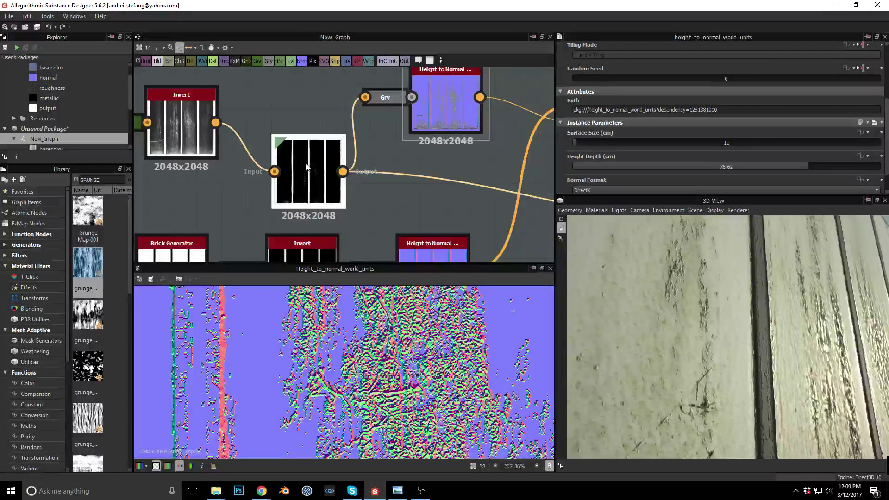
pyautogui.scroll(-1, 841, 162)
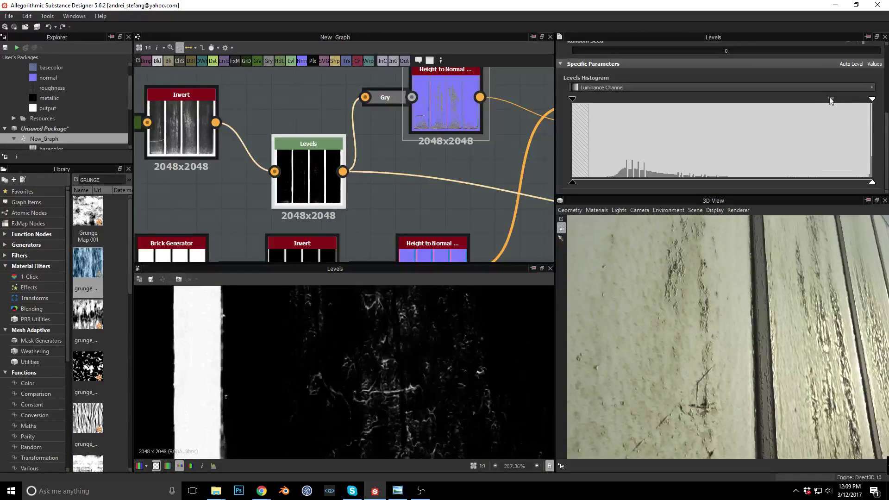
pyautogui.moveTo(833, 102); pyautogui.dragTo(866, 100)
# - Examine the frame edges and pane surfaces on the 3D model up close, along with the height output in the graph
pyautogui.scroll(-5, 709, 316)
pyautogui.moveTo(714, 316); pyautogui.dragTo(768, 321)
pyautogui.moveTo(768, 320); pyautogui.dragTo(755, 283, button='middle')
pyautogui.scroll(8, 731, 320)
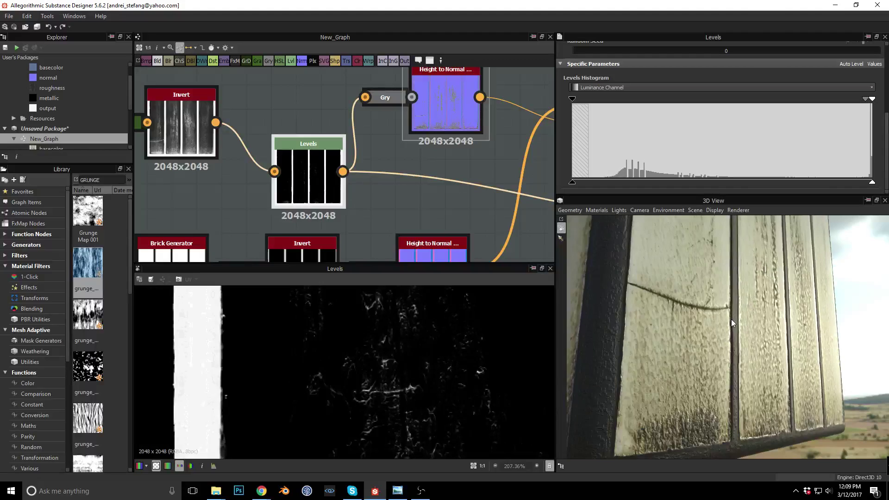
pyautogui.scroll(4, 757, 306)
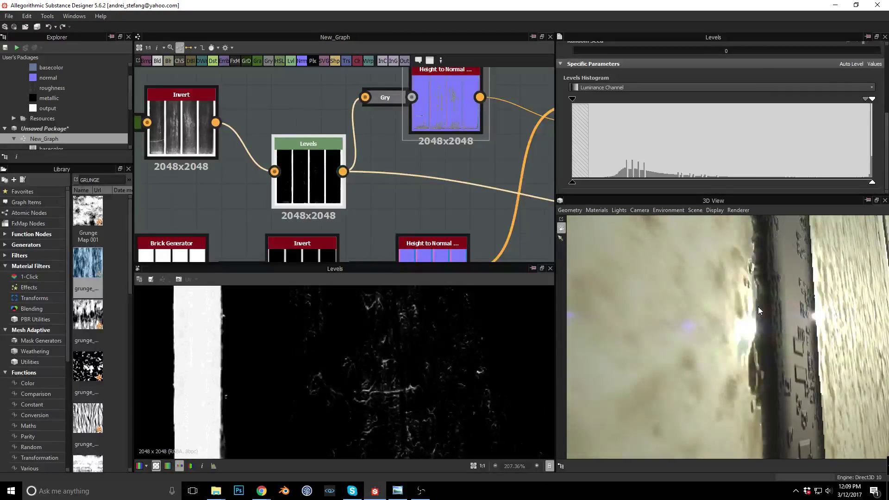
pyautogui.scroll(-5, 757, 307)
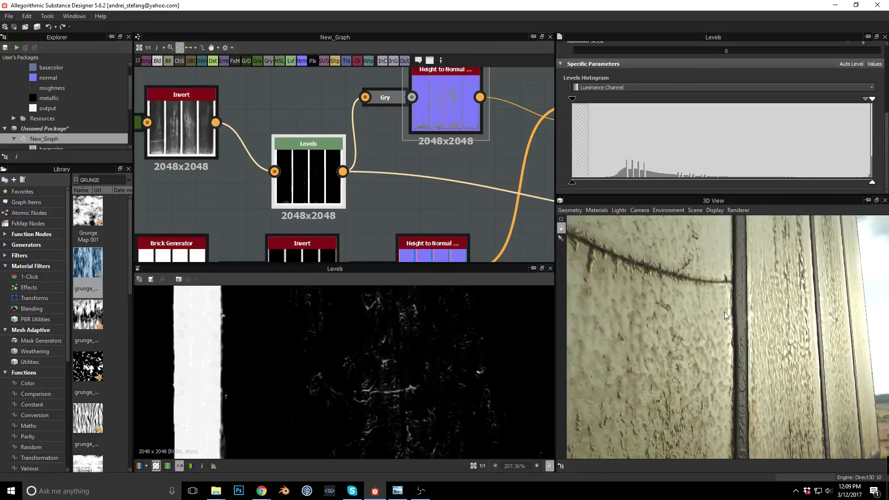
pyautogui.moveTo(479, 223); pyautogui.dragTo(325, 189, button='middle')
pyautogui.moveTo(467, 215); pyautogui.dragTo(341, 206, button='middle')
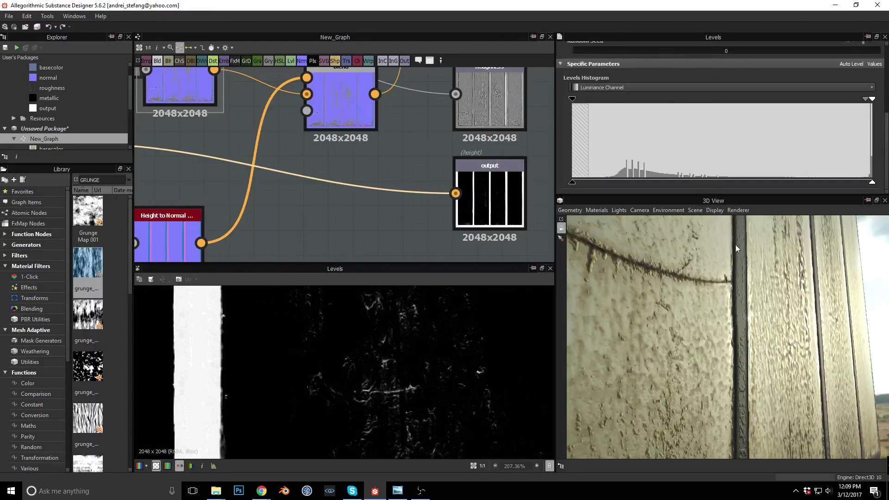
# - Open the 3D preview material's properties and set its height Scale to 0.05
pyautogui.click(595, 210)
pyautogui.moveTo(601, 221)
pyautogui.click(658, 221)
pyautogui.moveTo(583, 121); pyautogui.dragTo(592, 121)
pyautogui.moveTo(803, 282); pyautogui.dragTo(744, 327)
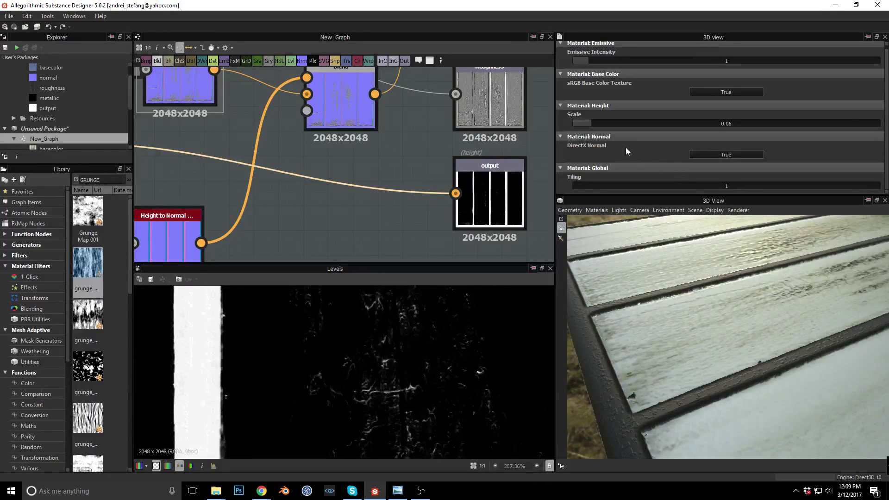
pyautogui.moveTo(591, 124); pyautogui.dragTo(632, 194)
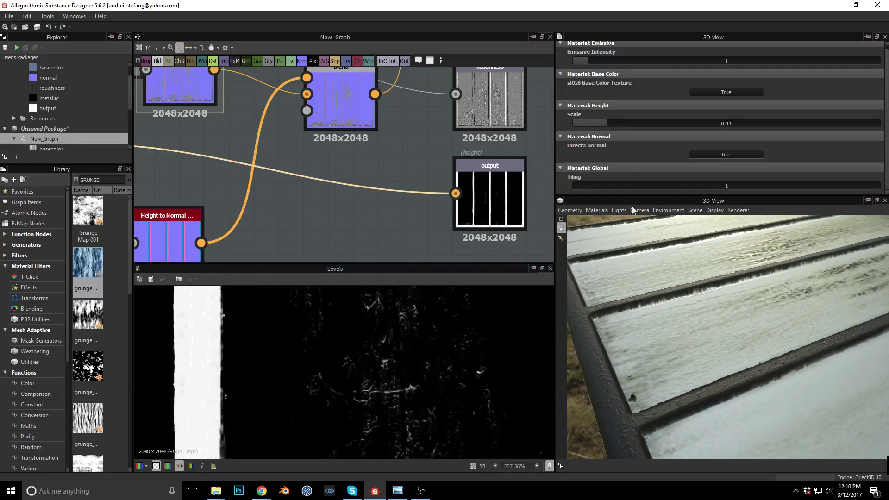
pyautogui.moveTo(611, 135); pyautogui.dragTo(588, 124)
# - Insert a Blur node on the link between Levels and the height output, and place it clear of the Blend node
pyautogui.moveTo(374, 207); pyautogui.dragTo(405, 202, button='middle')
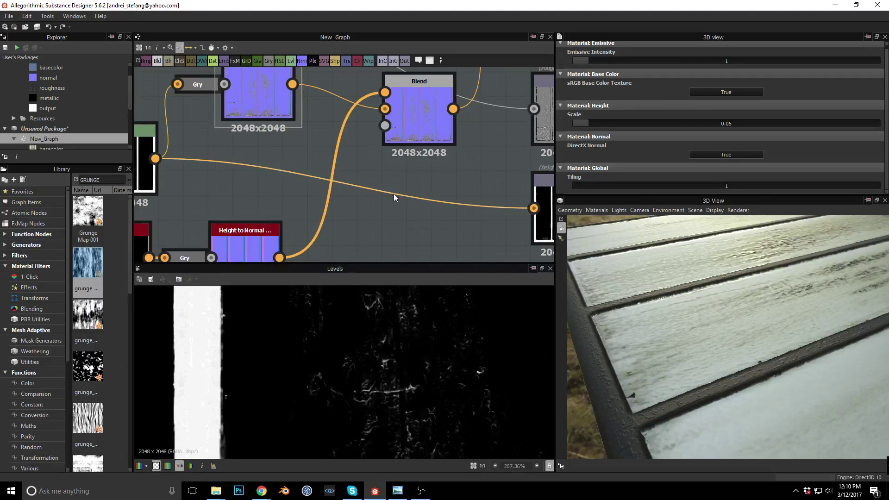
pyautogui.click(390, 193)
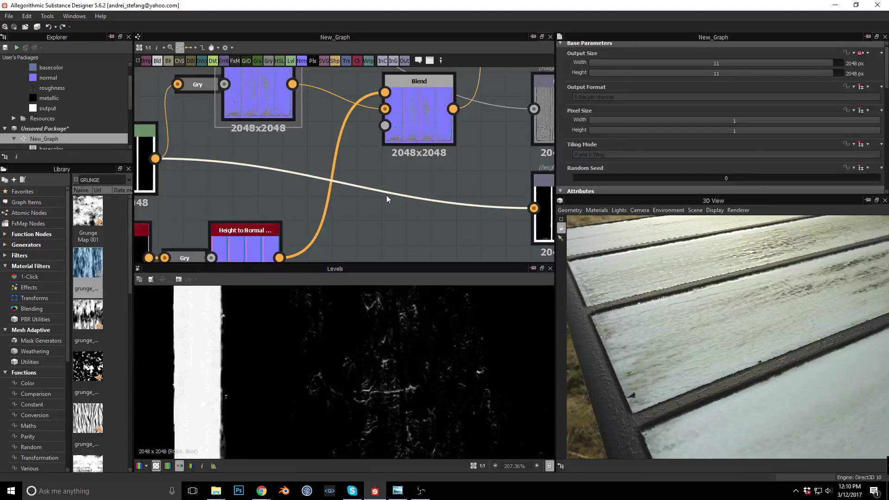
pyautogui.press('space')
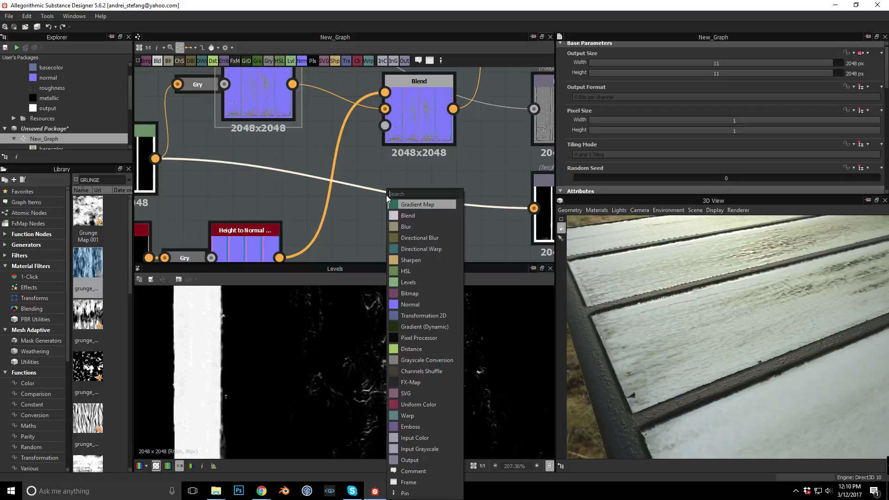
pyautogui.write('BLU')
pyautogui.press('Return')
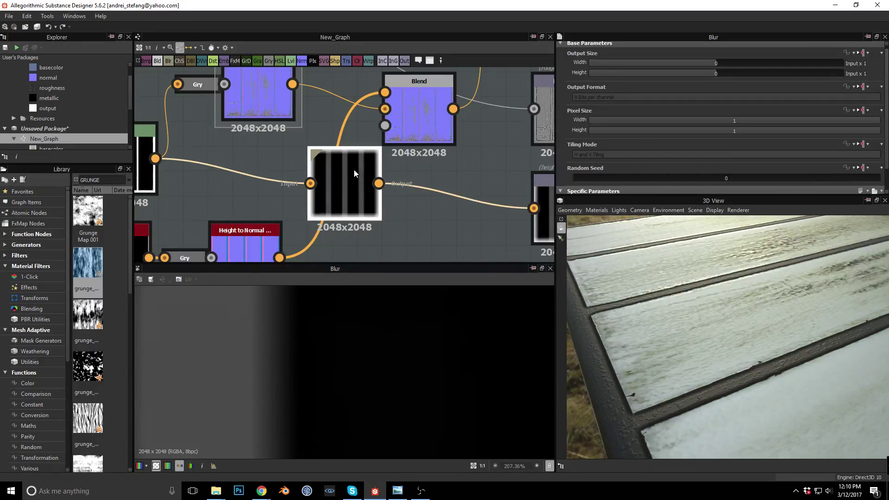
pyautogui.moveTo(355, 174); pyautogui.dragTo(393, 198)
# - Set the Blur node's Intensity to 0.78 and inspect the frame edge on the 3D model
pyautogui.scroll(-2, 740, 177)
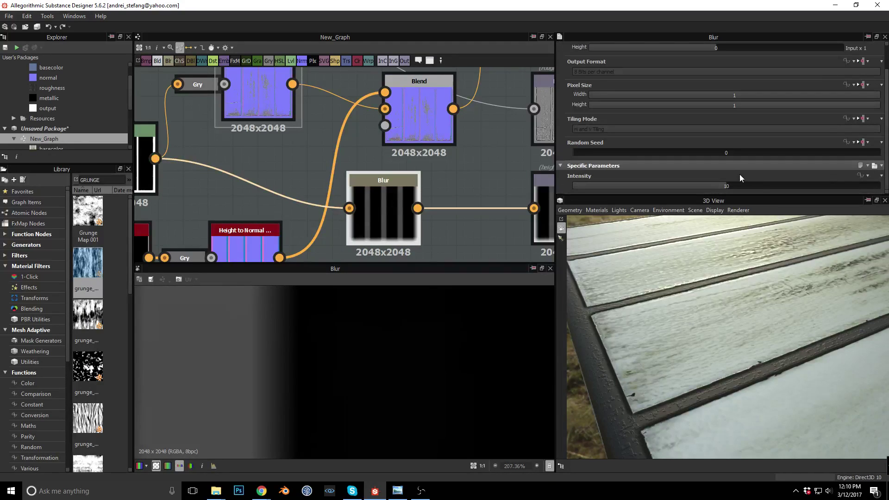
pyautogui.moveTo(725, 187); pyautogui.dragTo(581, 188)
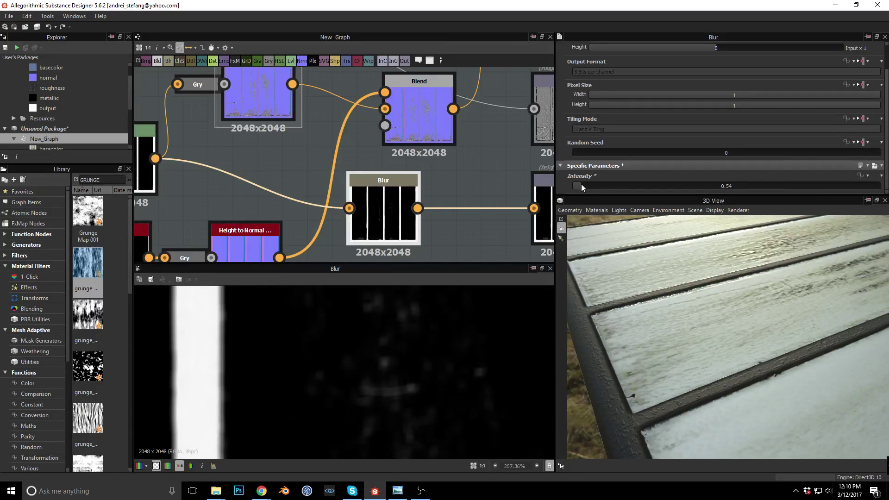
pyautogui.moveTo(583, 186); pyautogui.dragTo(586, 187)
pyautogui.moveTo(715, 318); pyautogui.dragTo(730, 304)
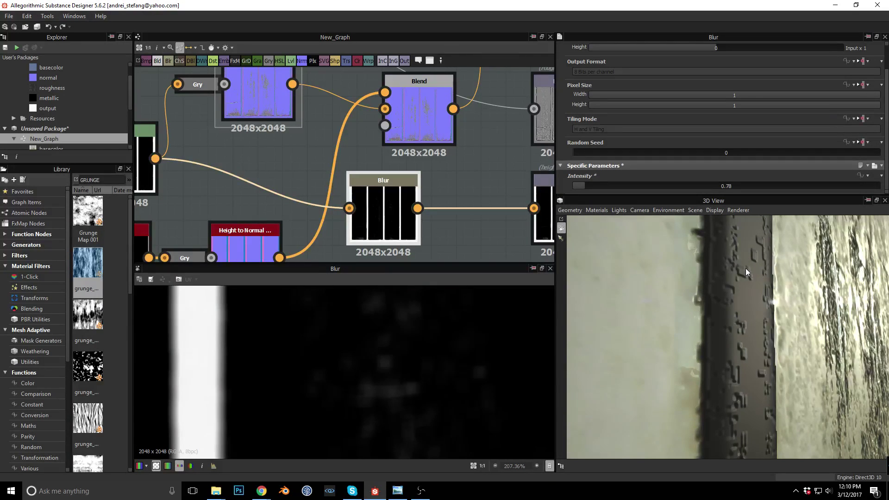
# - Preview the Blend node that combines the frame normals, and move the Levels node away from the Height to Normal node
pyautogui.moveTo(341, 155); pyautogui.dragTo(327, 230, button='middle')
pyautogui.doubleClick(391, 177)
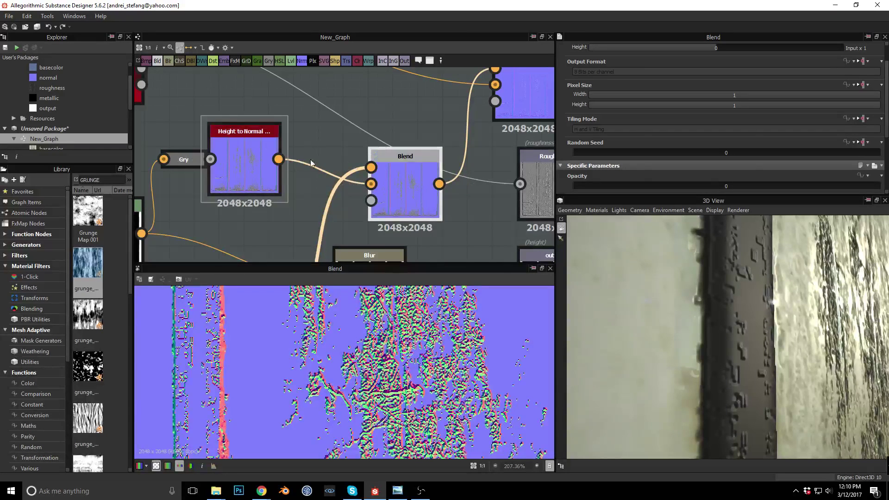
pyautogui.scroll(-3, 306, 168)
pyautogui.moveTo(225, 192); pyautogui.dragTo(208, 176)
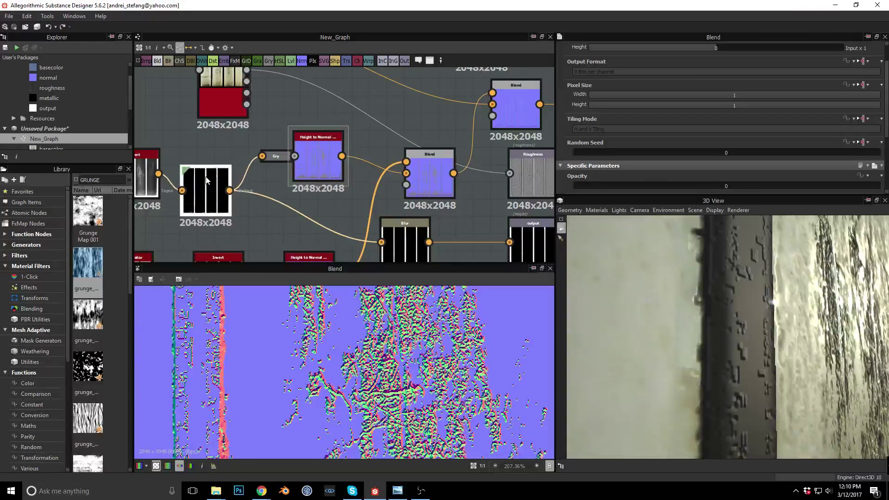
pyautogui.scroll(-1, 329, 198)
pyautogui.moveTo(306, 200); pyautogui.dragTo(386, 207, button='middle')
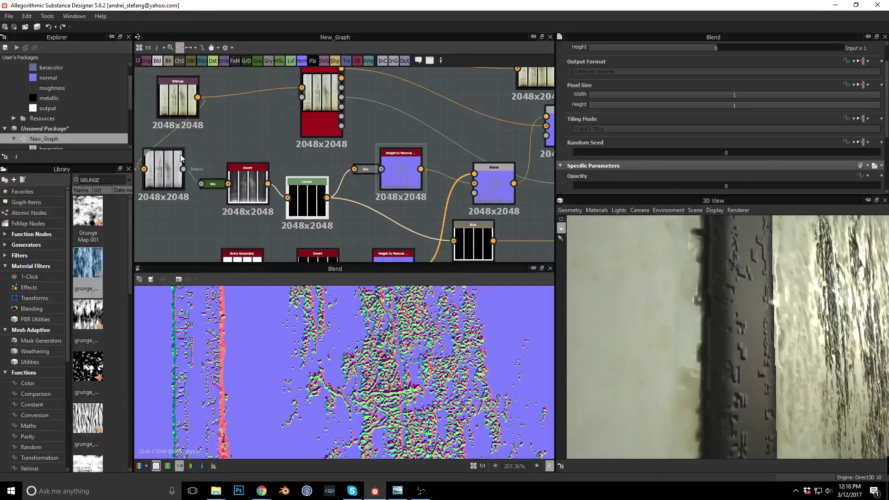
# - Spread the Bitmap, Grayscale Conversion, Invert and Levels nodes further back in the chain and preview the Levels output
pyautogui.click(159, 92)
pyautogui.moveTo(159, 91); pyautogui.dragTo(130, 91)
pyautogui.moveTo(178, 152); pyautogui.dragTo(149, 166)
pyautogui.moveTo(245, 176); pyautogui.dragTo(204, 190)
pyautogui.moveTo(321, 198); pyautogui.dragTo(277, 198)
pyautogui.doubleClick(278, 199)
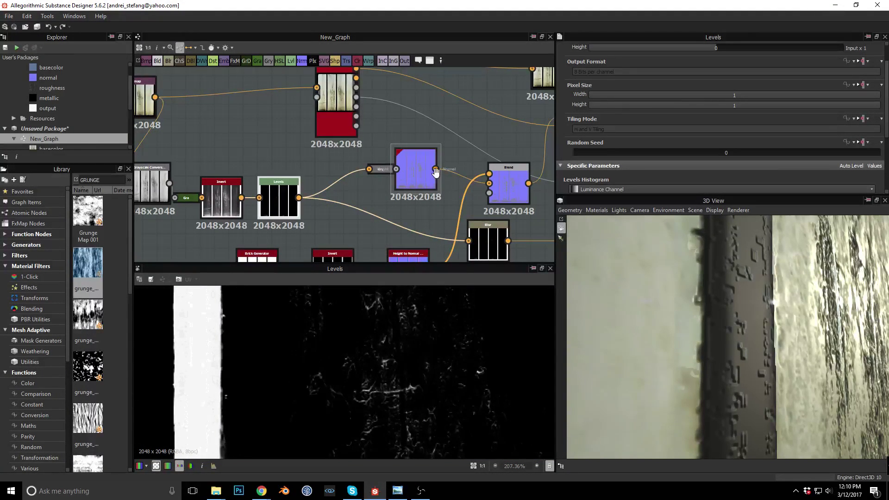
# - Preview the Height to Normal node fed by Levels, and make room between it and its Blend node
pyautogui.moveTo(435, 173); pyautogui.dragTo(357, 167, button='middle')
pyautogui.scroll(3, 355, 166)
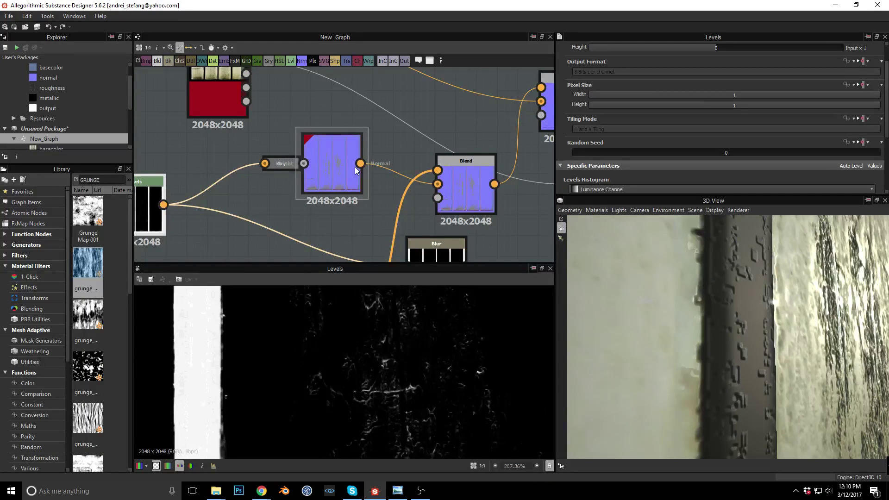
pyautogui.doubleClick(331, 162)
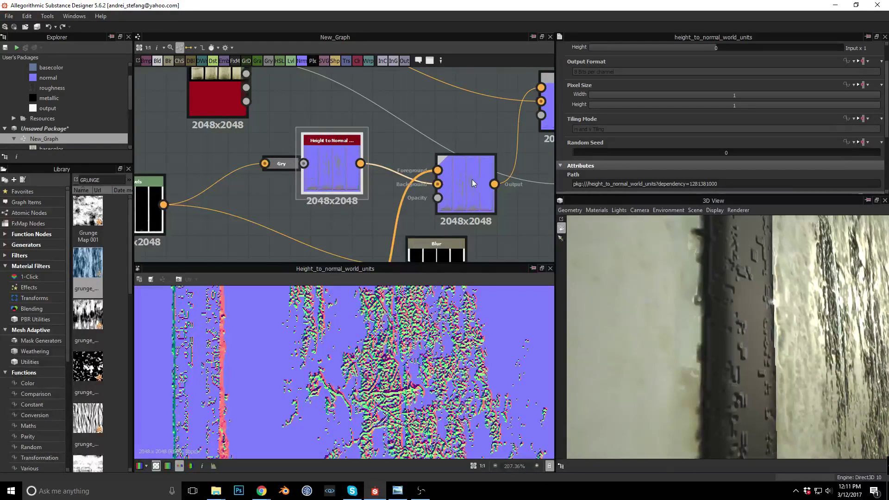
pyautogui.moveTo(471, 179); pyautogui.dragTo(501, 179)
pyautogui.moveTo(355, 156); pyautogui.dragTo(309, 161, button='middle')
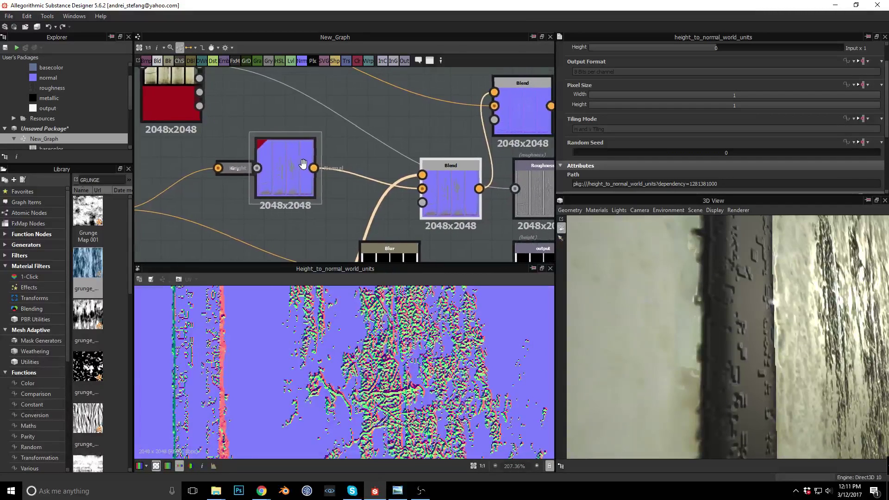
pyautogui.moveTo(283, 160); pyautogui.dragTo(250, 159)
# - Insert a Blur node on the link between the Height to Normal node and the Blend node's background
pyautogui.click(337, 175)
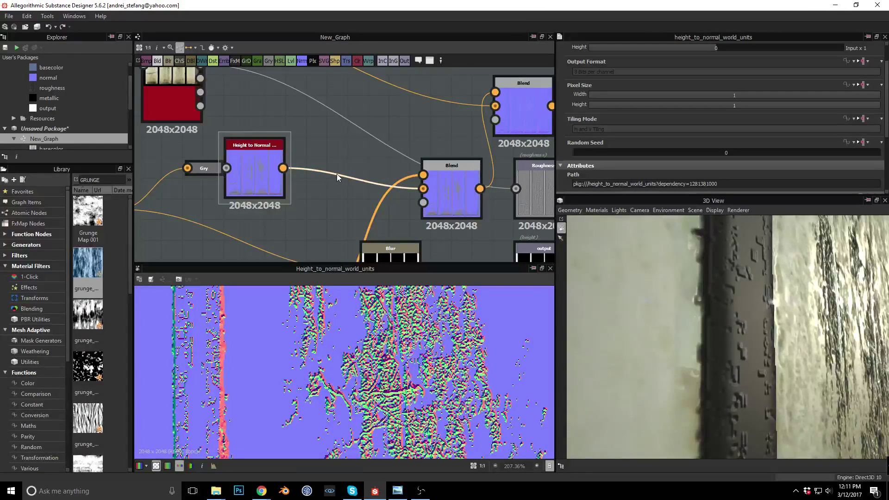
pyautogui.press('space')
pyautogui.write('BLUR')
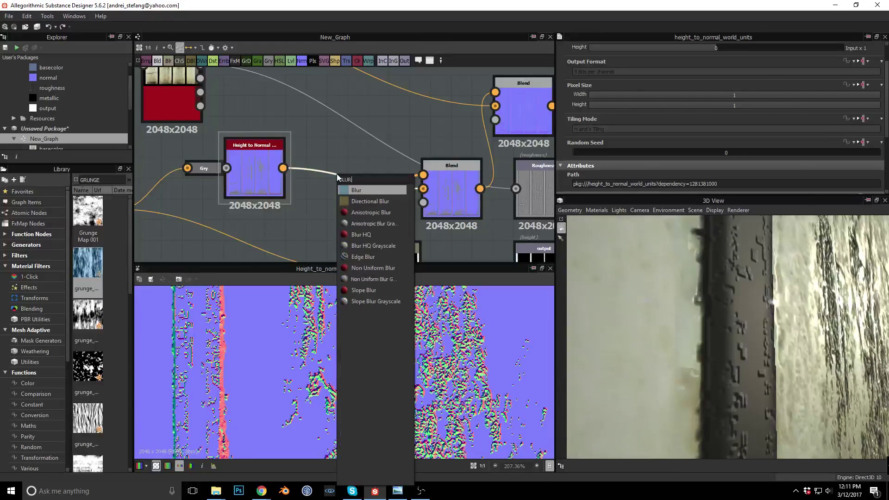
pyautogui.press('Return')
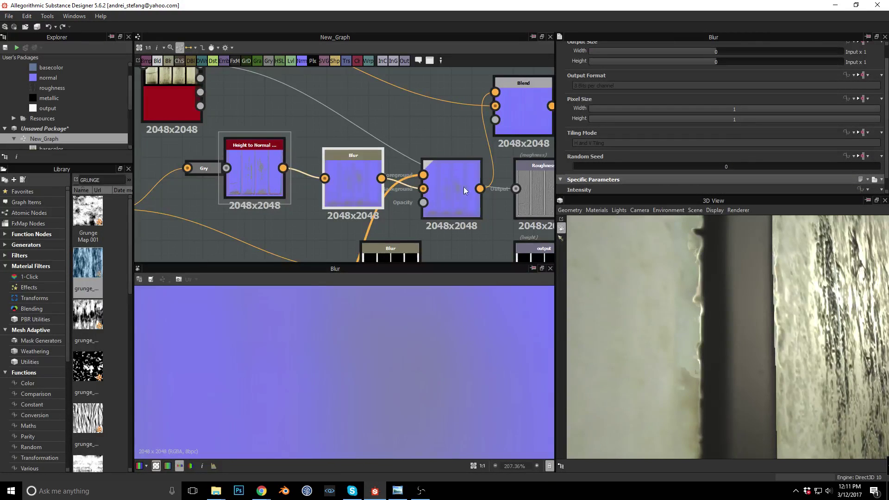
# - Set the new Blur node's Intensity to 0.39 and inspect the panes and frame on the 3D model
pyautogui.scroll(-1, 735, 160)
pyautogui.moveTo(727, 187); pyautogui.dragTo(579, 190)
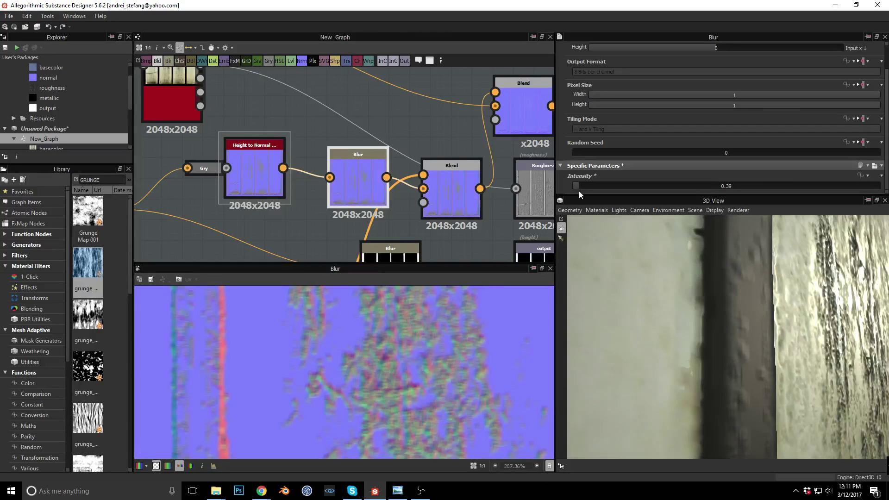
pyautogui.scroll(-5, 727, 307)
pyautogui.moveTo(732, 291); pyautogui.dragTo(733, 311)
# - Move the Base Color output higher, place the Roughness output between it and the normal Blend node, and preview the roughness map
pyautogui.moveTo(473, 141); pyautogui.dragTo(345, 151, button='middle')
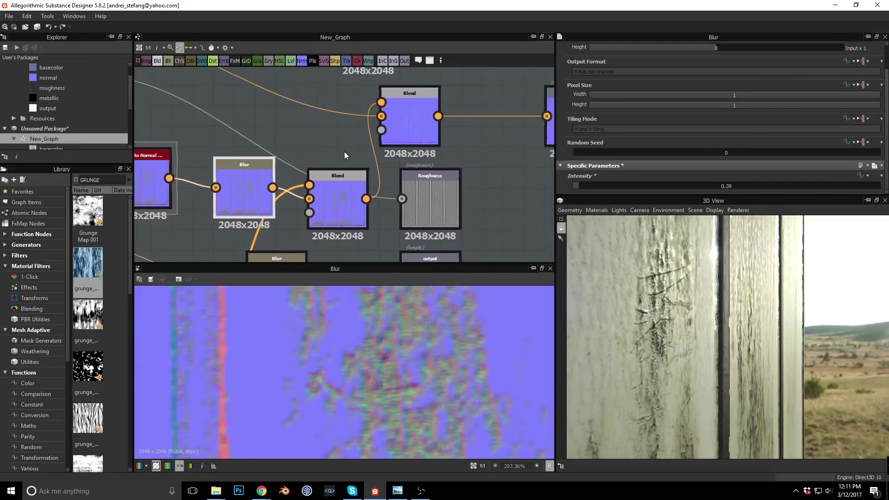
pyautogui.scroll(-3, 443, 192)
pyautogui.scroll(2, 404, 124)
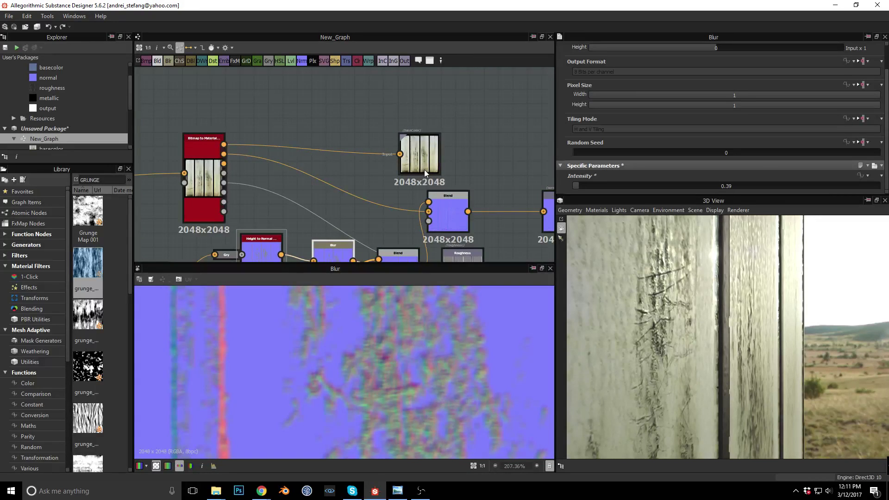
pyautogui.moveTo(420, 146); pyautogui.dragTo(415, 75)
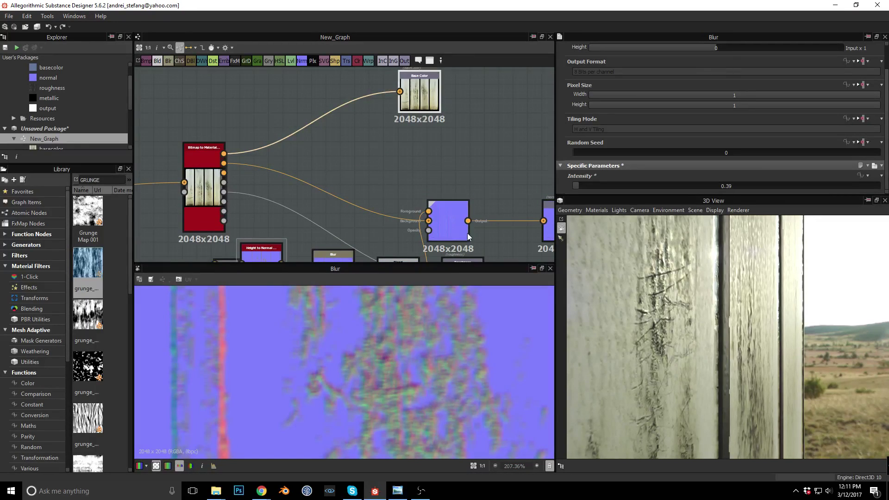
pyautogui.moveTo(462, 260); pyautogui.dragTo(451, 130)
pyautogui.doubleClick(446, 153)
pyautogui.scroll(-5, 410, 365)
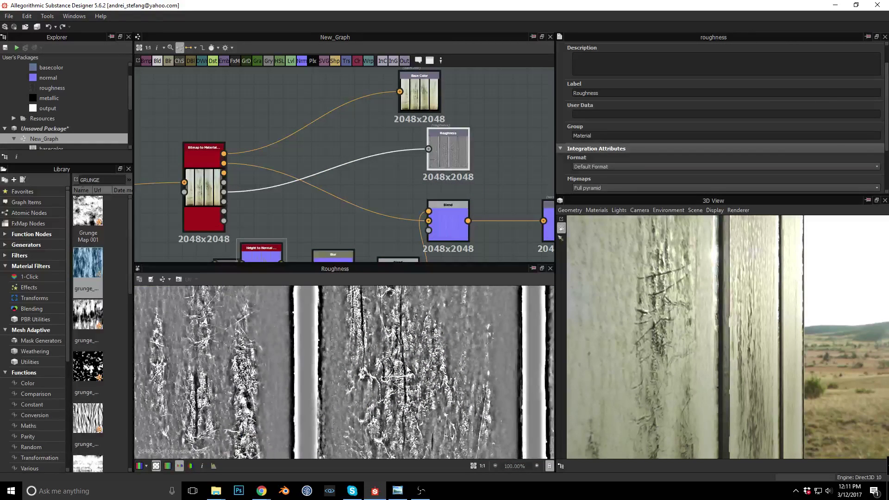
# - Insert a Blend node between Bitmap to Material and the Roughness output, with the Levels mask connected as its foreground
pyautogui.moveTo(359, 222); pyautogui.dragTo(426, 161, button='middle')
pyautogui.moveTo(267, 100); pyautogui.dragTo(185, 104)
pyautogui.click(376, 111)
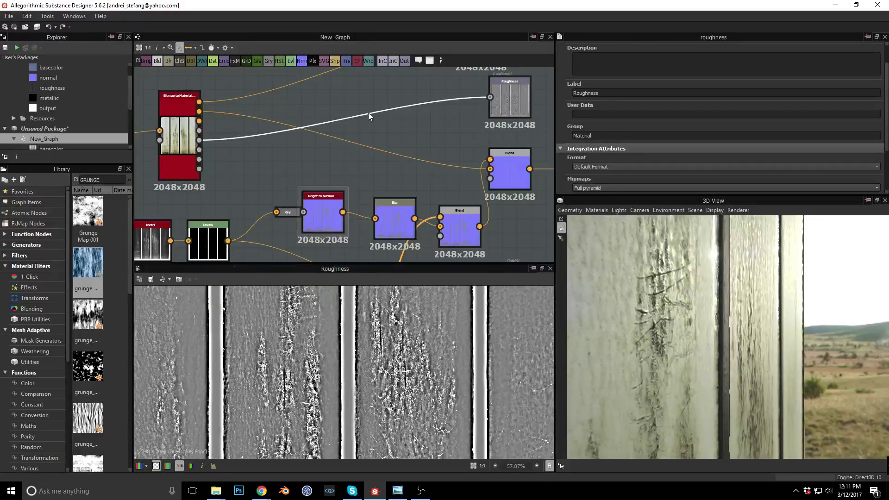
pyautogui.press('space')
pyautogui.write('blend')
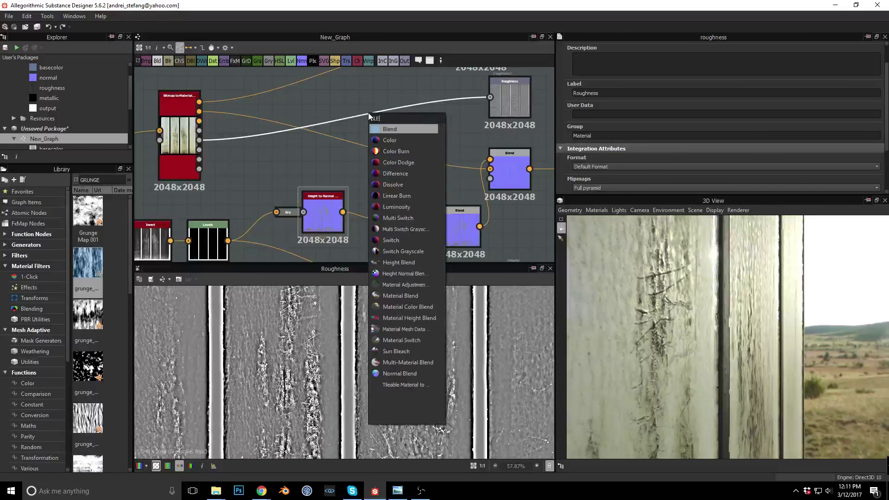
pyautogui.press('Return')
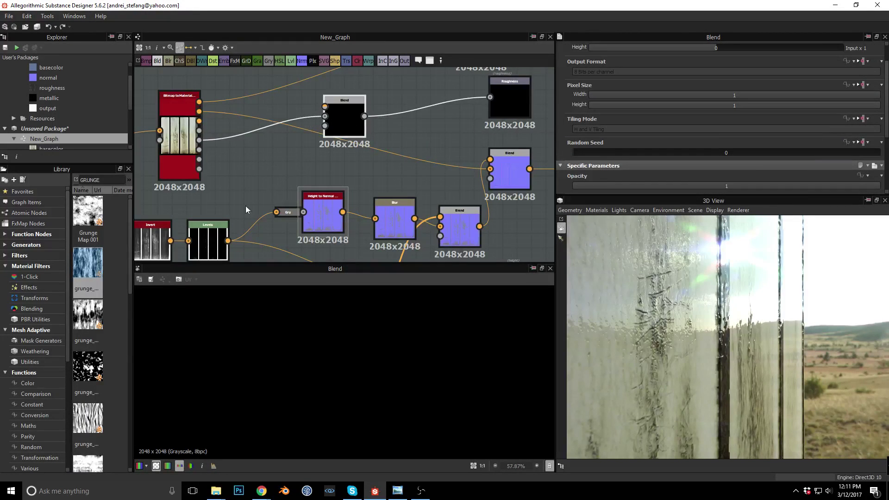
pyautogui.moveTo(227, 240); pyautogui.dragTo(325, 107)
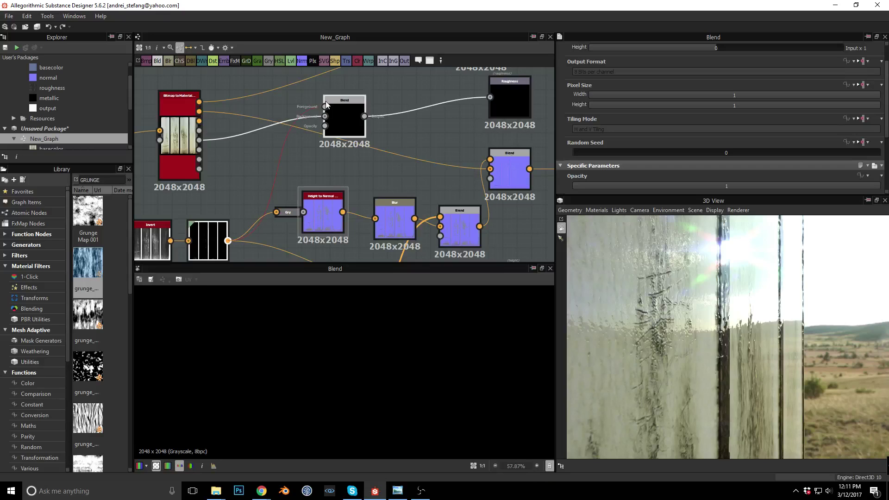
pyautogui.moveTo(345, 111); pyautogui.dragTo(403, 111)
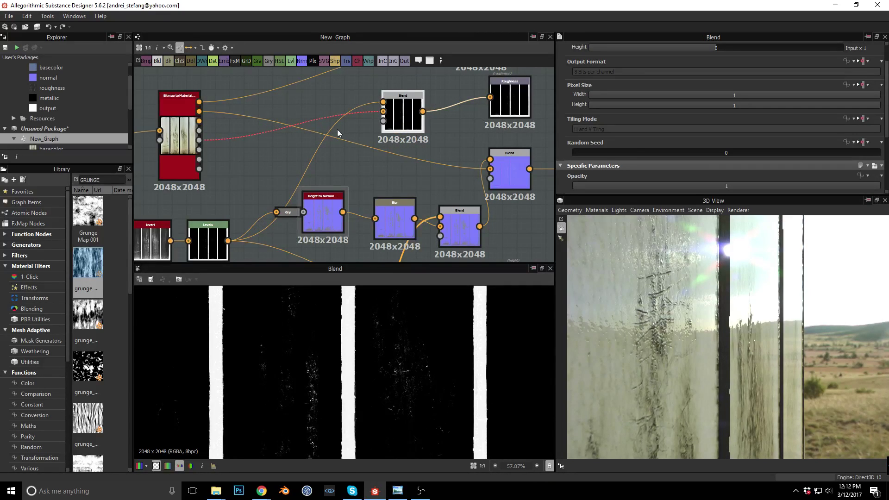
# - Insert a Grayscale Conversion node between Bitmap to Material's roughness output and the Blend node's background, and adjust its placement
pyautogui.moveTo(200, 236); pyautogui.dragTo(332, 211, button='middle')
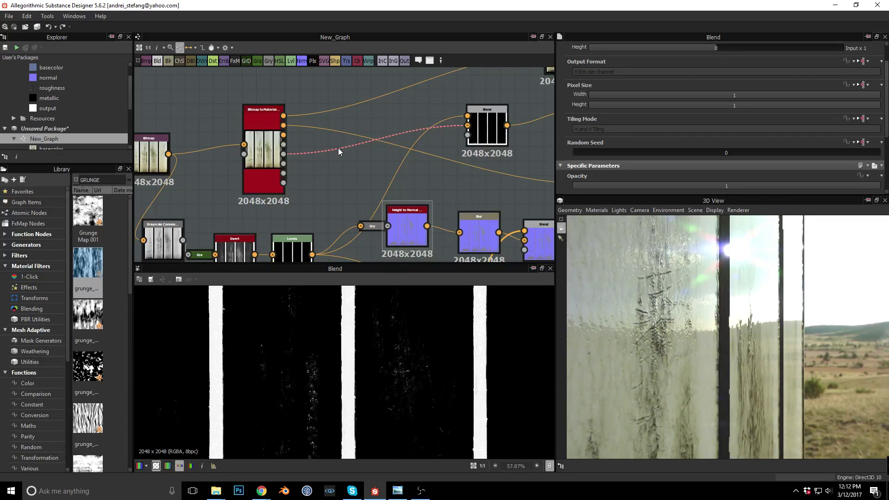
pyautogui.press('space')
pyautogui.write('GRAY')
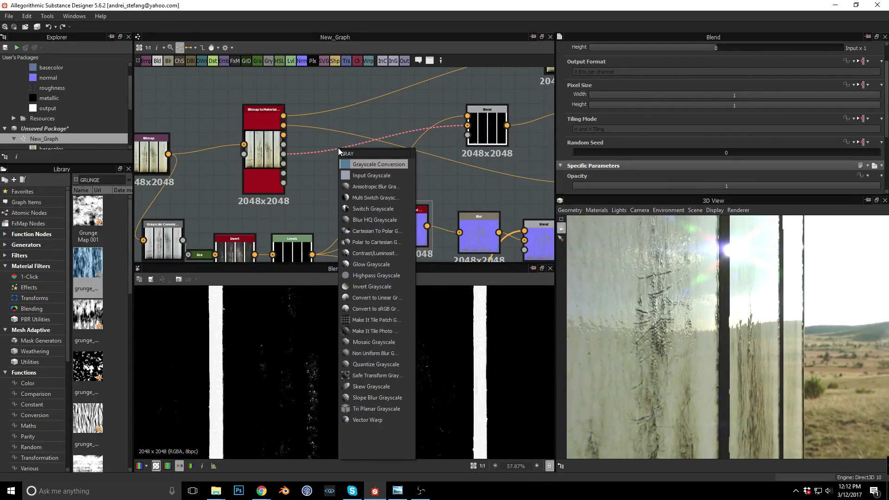
pyautogui.press('Return')
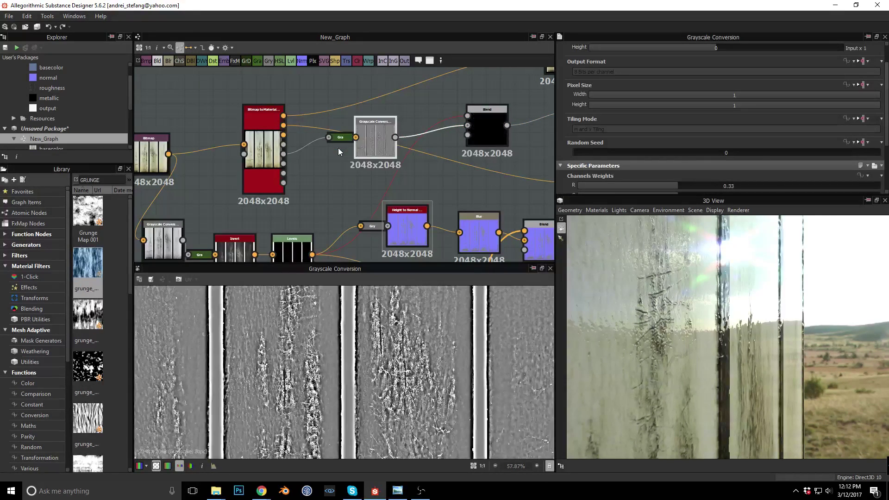
pyautogui.scroll(2, 432, 191)
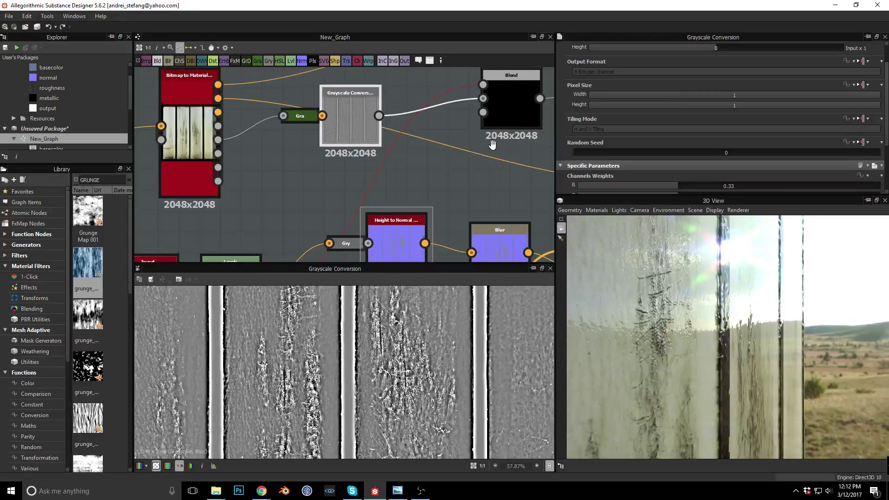
pyautogui.moveTo(329, 146); pyautogui.dragTo(355, 137)
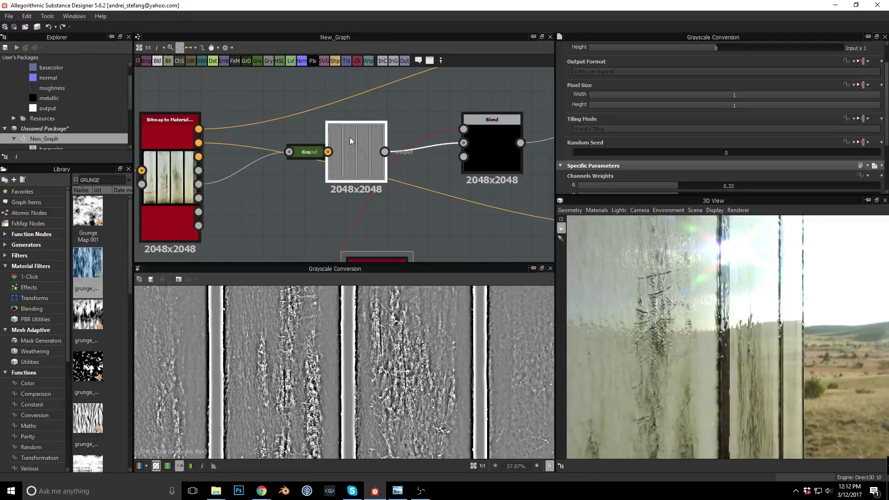
# - Insert another Grayscale Conversion node between Levels and the roughness Blend node's foreground, and line up both conversion nodes
pyautogui.moveTo(432, 169); pyautogui.dragTo(438, 111, button='middle')
pyautogui.moveTo(410, 149)
pyautogui.mouseDown(button='middle')
pyautogui.moveTo(426, 116)
pyautogui.moveTo(417, 140)
pyautogui.mouseUp(button='middle')
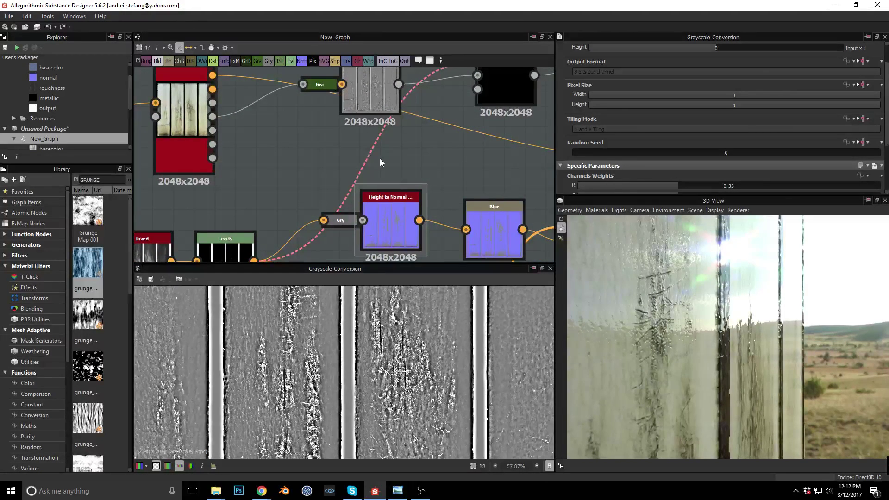
pyautogui.press('space')
pyautogui.write('gray')
pyautogui.press('Return')
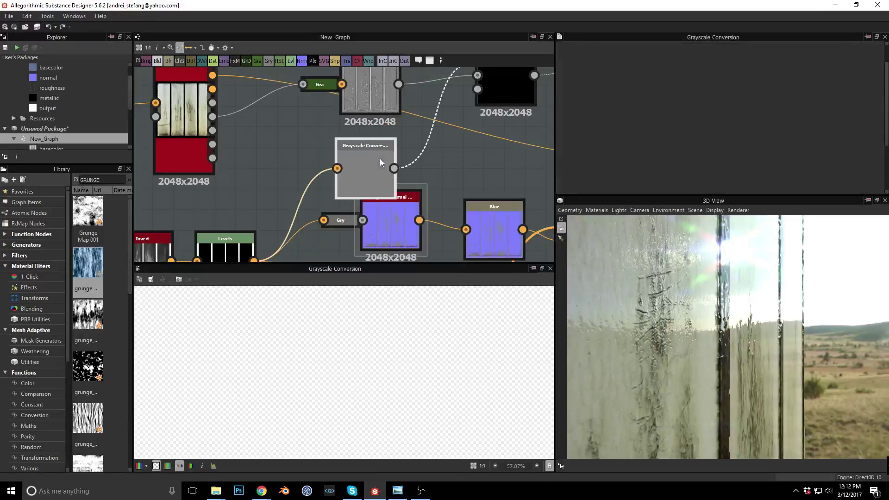
pyautogui.moveTo(426, 102); pyautogui.dragTo(341, 195, button='middle')
pyautogui.moveTo(288, 154); pyautogui.dragTo(320, 138)
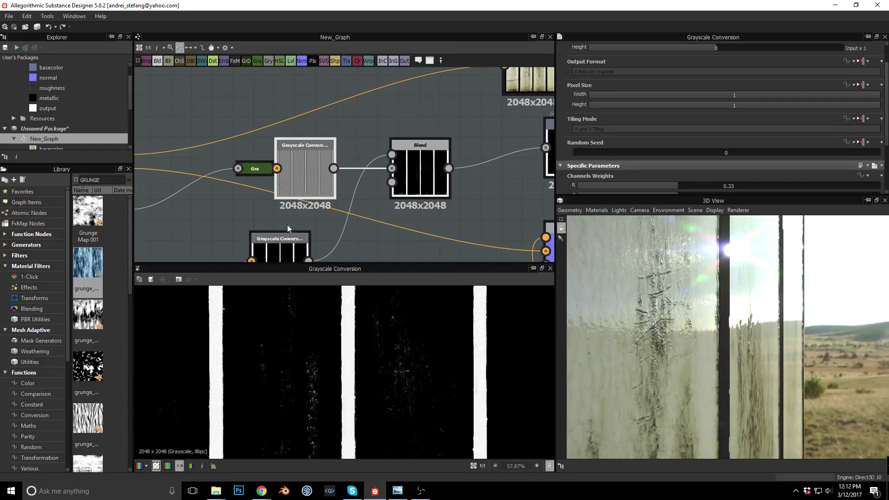
pyautogui.moveTo(285, 236); pyautogui.dragTo(310, 225)
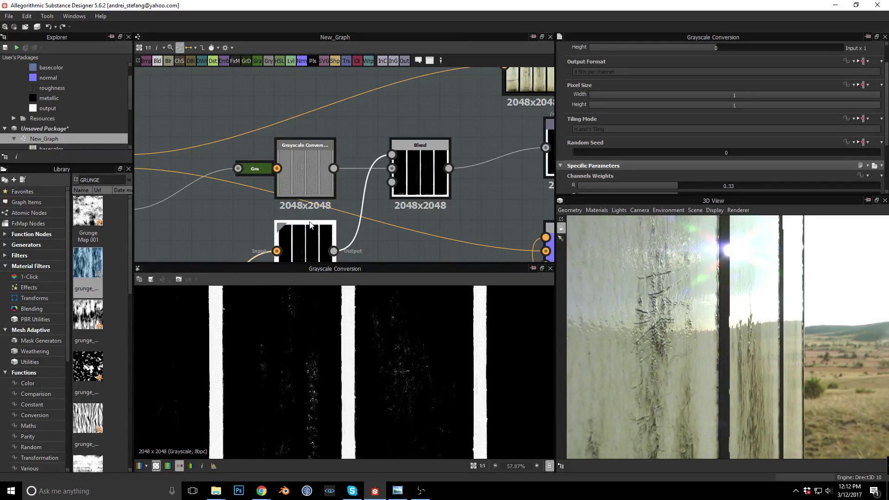
# - Try the Add (Linear Dodge) blending mode on the roughness Blend node and inspect the frame strips
pyautogui.moveTo(417, 172); pyautogui.dragTo(335, 146, button='middle')
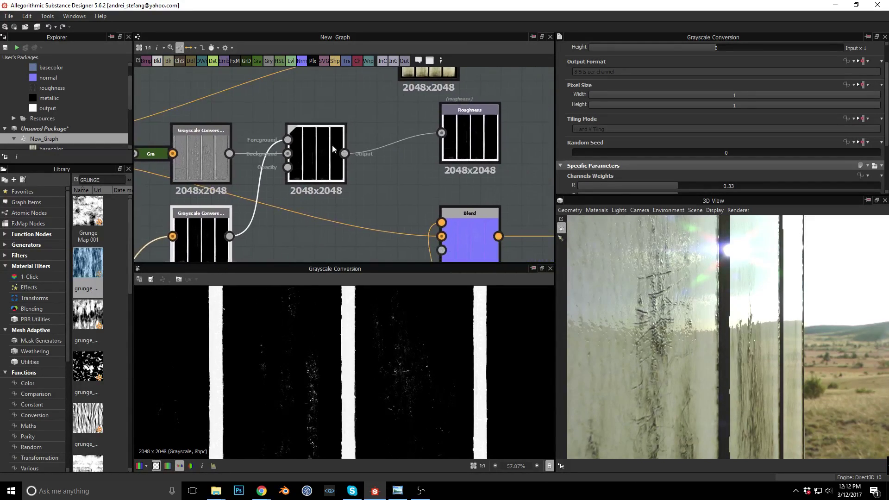
pyautogui.click(335, 146)
pyautogui.scroll(-3, 641, 149)
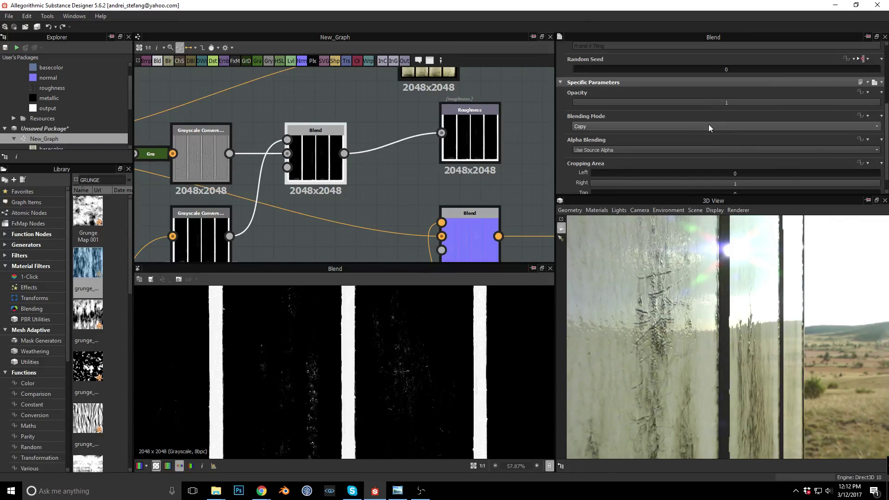
pyautogui.click(693, 125)
pyautogui.click(627, 140)
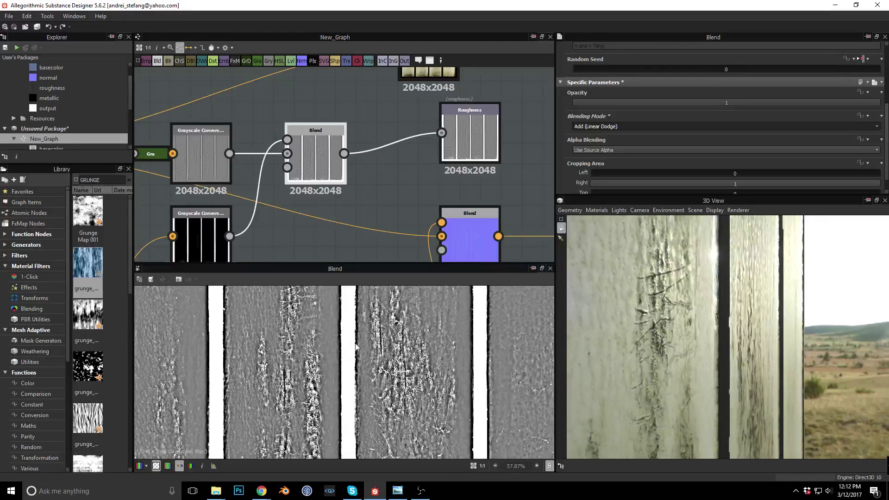
pyautogui.scroll(-1, 351, 362)
pyautogui.scroll(5, 351, 362)
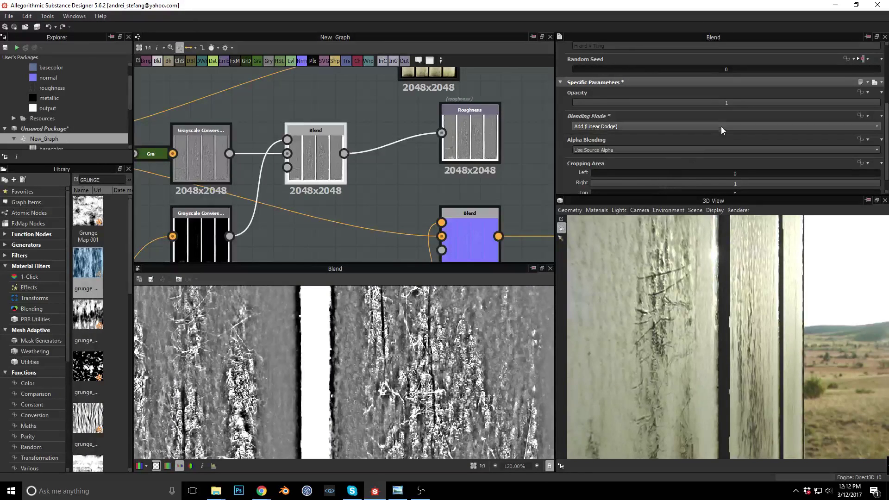
# - Try the Subtract blending mode on the roughness Blend node
pyautogui.scroll(-1, 720, 130)
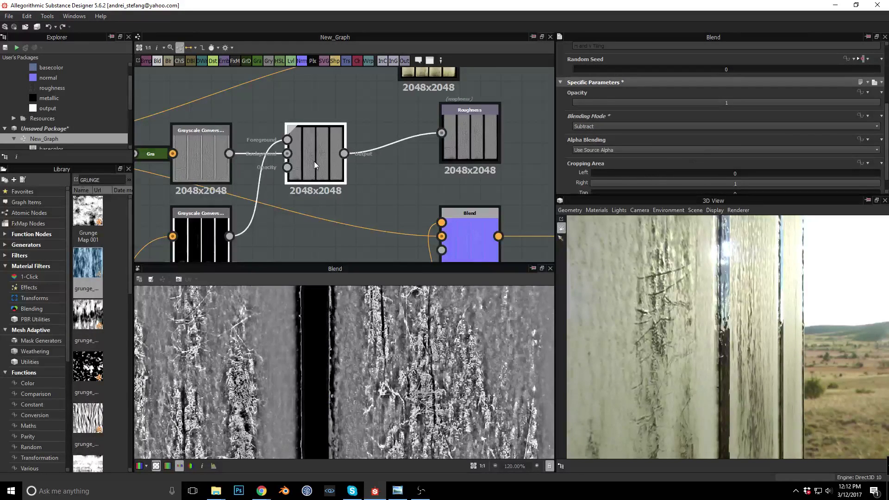
pyautogui.scroll(-2, 687, 132)
pyautogui.scroll(2, 701, 133)
# - Set the roughness Blend node's blending mode to Multiply and inspect the reflections on the 3D model
pyautogui.click(670, 108)
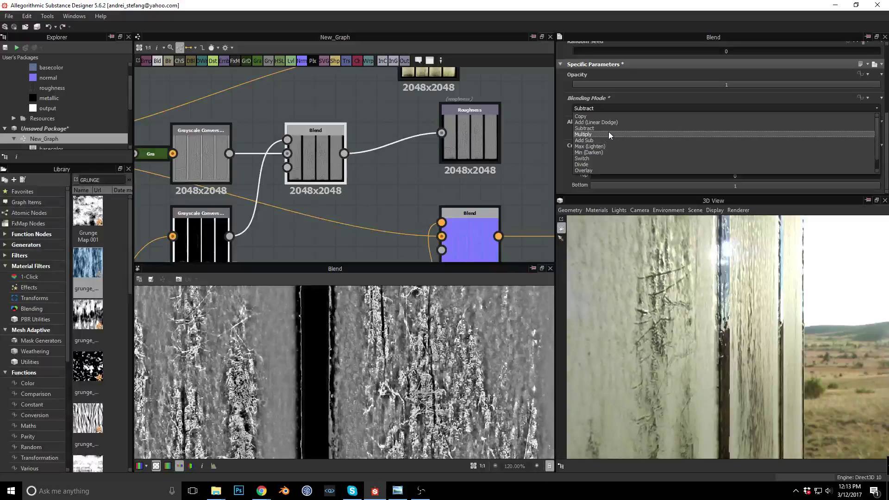
pyautogui.click(608, 133)
pyautogui.scroll(-3, 671, 302)
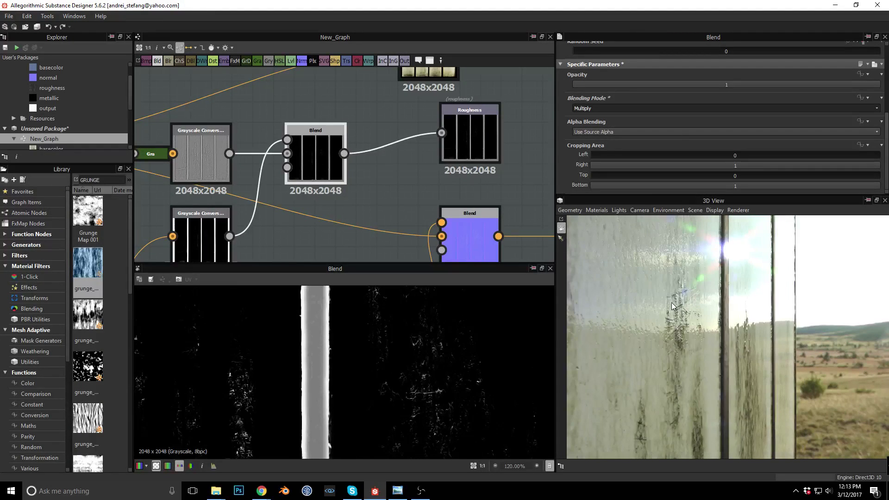
pyautogui.moveTo(673, 302); pyautogui.dragTo(711, 329)
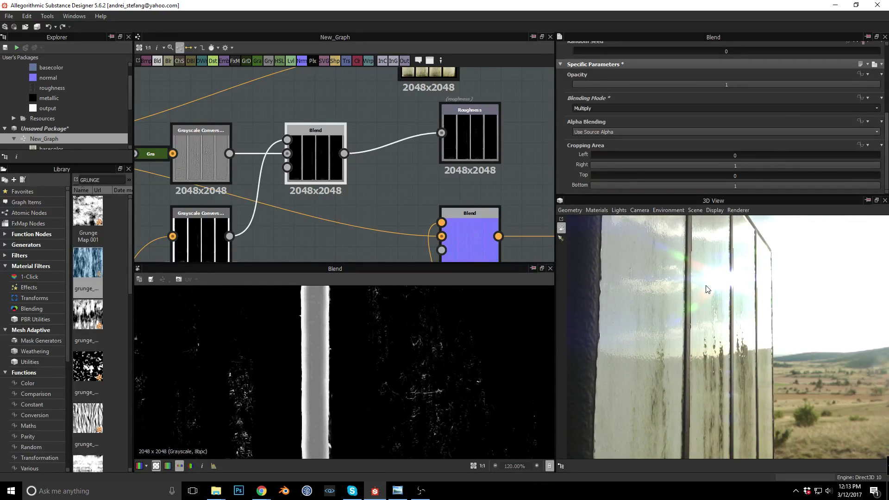
# - Delete the Brick Generator node chain, including its Height to Normal node, that feeds the normal-map Blend
pyautogui.moveTo(717, 324)
pyautogui.mouseDown()
pyautogui.moveTo(709, 324)
pyautogui.moveTo(718, 317)
pyautogui.moveTo(717, 325)
pyautogui.mouseUp()
pyautogui.moveTo(419, 193); pyautogui.dragTo(467, 153, button='middle')
pyautogui.scroll(-5, 437, 148)
pyautogui.scroll(2, 426, 212)
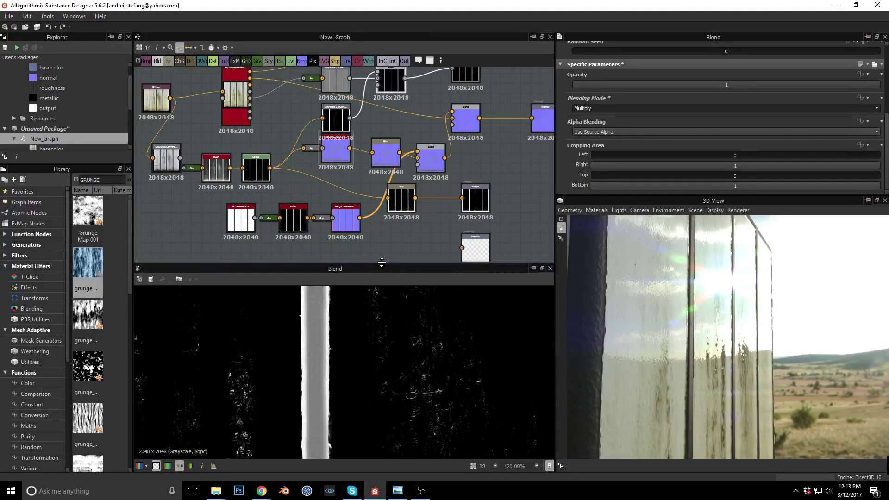
pyautogui.click(435, 155)
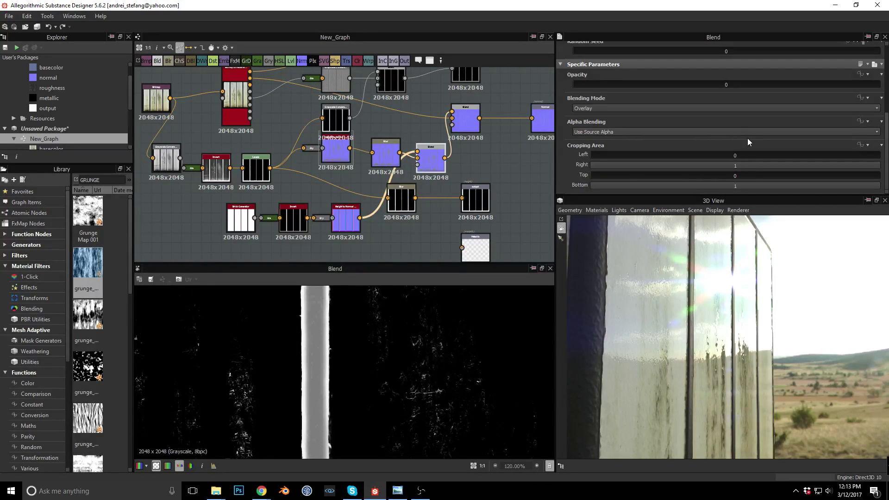
pyautogui.doubleClick(341, 217)
pyautogui.doubleClick(241, 222)
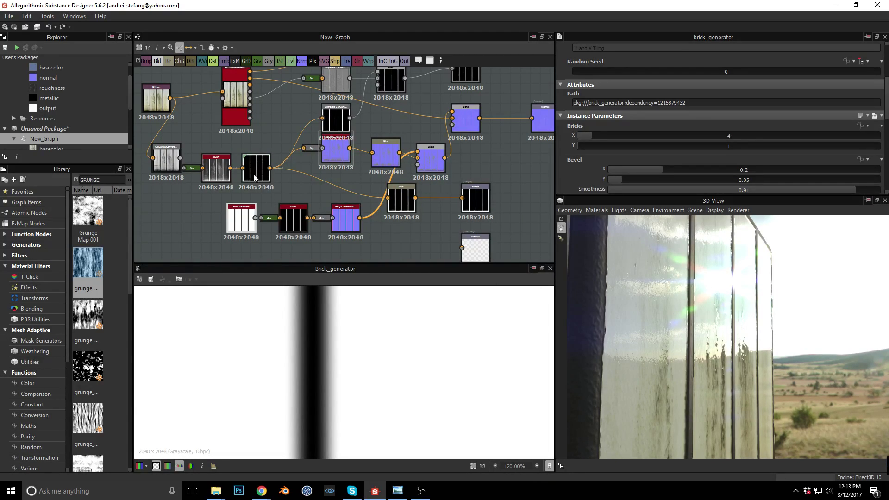
pyautogui.click(349, 224)
pyautogui.moveTo(380, 249); pyautogui.dragTo(253, 224)
pyautogui.press('Delete')
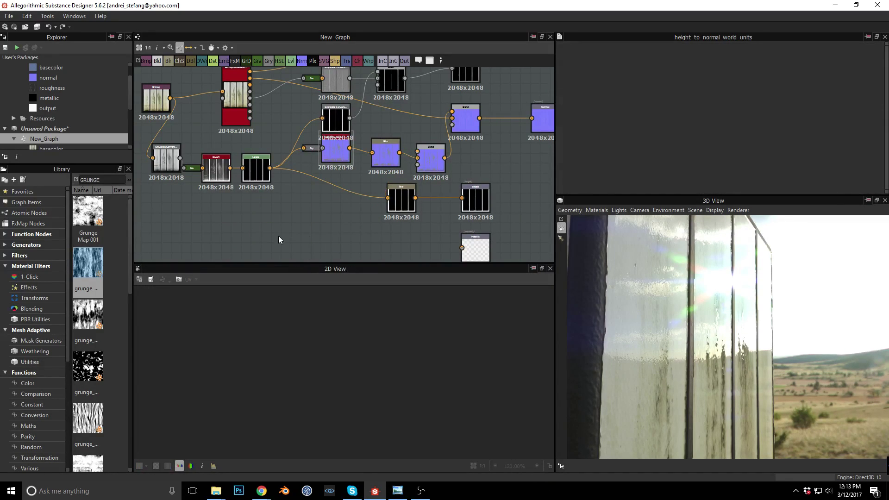
# - Arrange the Height to Normal, Blur and Blend nodes of the normal branch compactly in one row, with both Blend nodes nearer the Normal output
pyautogui.moveTo(396, 170); pyautogui.dragTo(348, 189, button='middle')
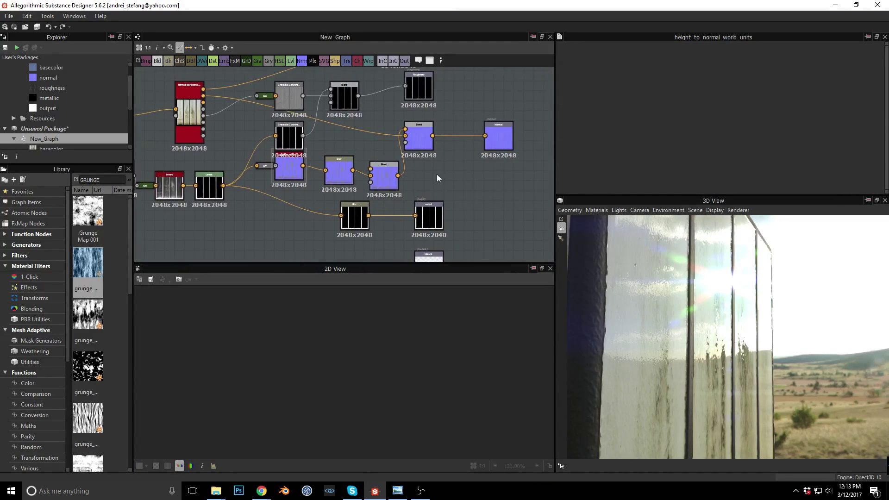
pyautogui.scroll(2, 430, 174)
pyautogui.moveTo(426, 112); pyautogui.dragTo(445, 112)
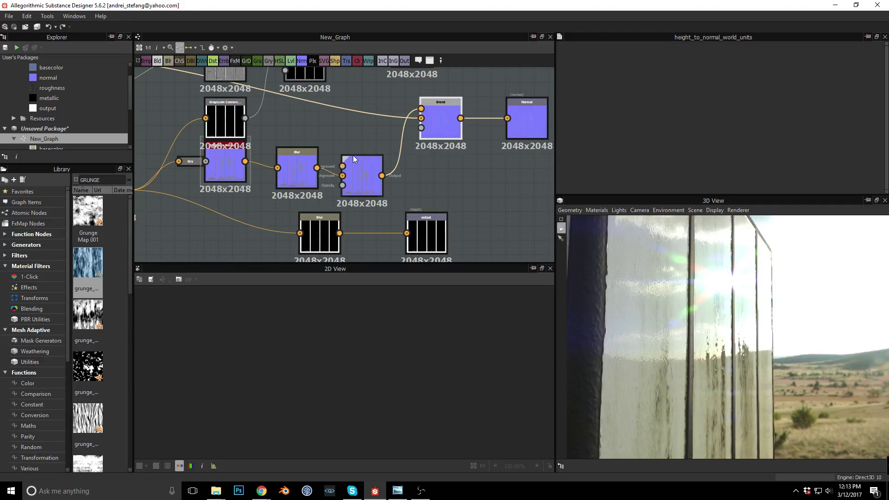
pyautogui.moveTo(354, 155); pyautogui.dragTo(375, 167)
pyautogui.moveTo(297, 158); pyautogui.dragTo(326, 165)
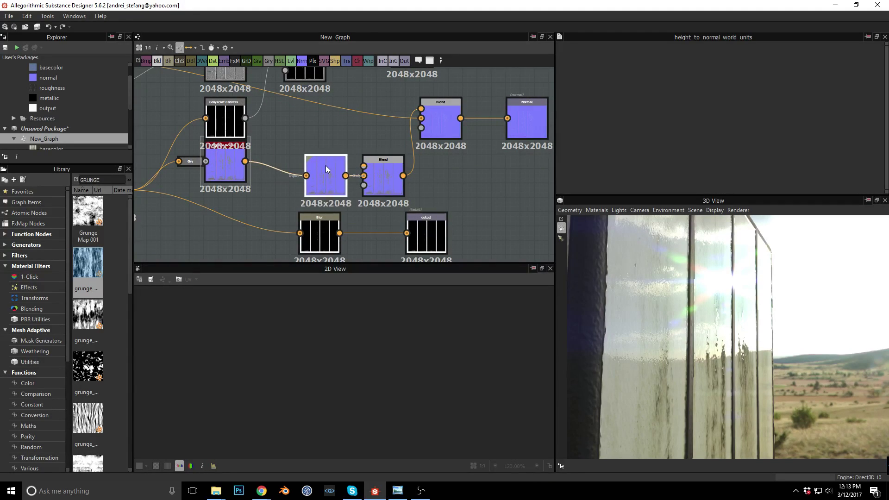
pyautogui.moveTo(224, 149); pyautogui.dragTo(373, 173)
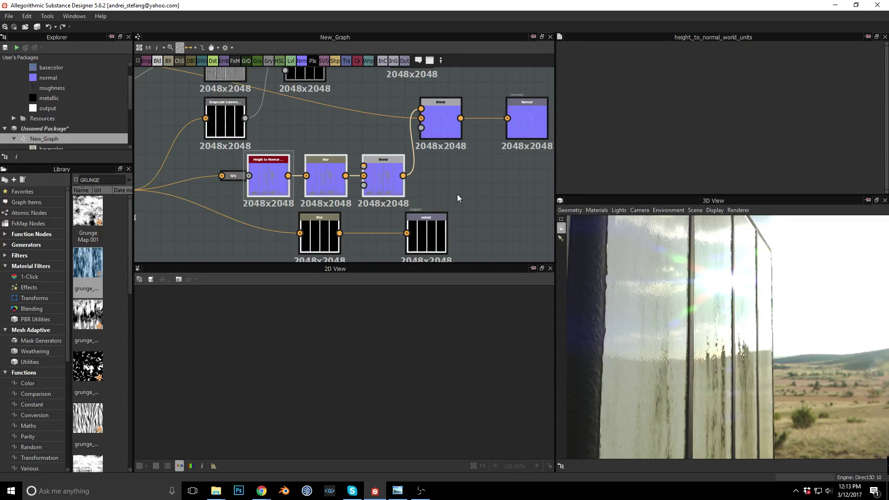
# - Move the height output with its Blur node beside it, and align the Metallic output beneath them
pyautogui.moveTo(439, 198); pyautogui.dragTo(388, 120, button='middle')
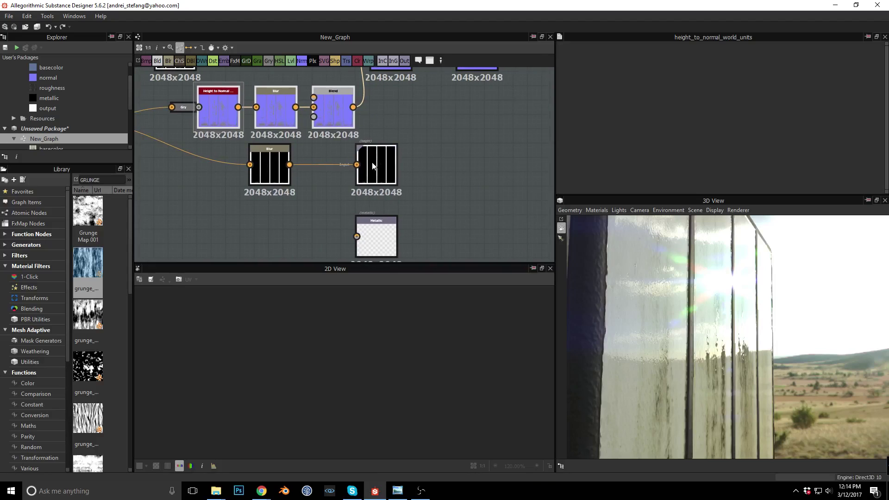
pyautogui.moveTo(373, 164); pyautogui.dragTo(474, 164)
pyautogui.moveTo(290, 160); pyautogui.dragTo(439, 160)
pyautogui.moveTo(377, 230); pyautogui.dragTo(484, 224)
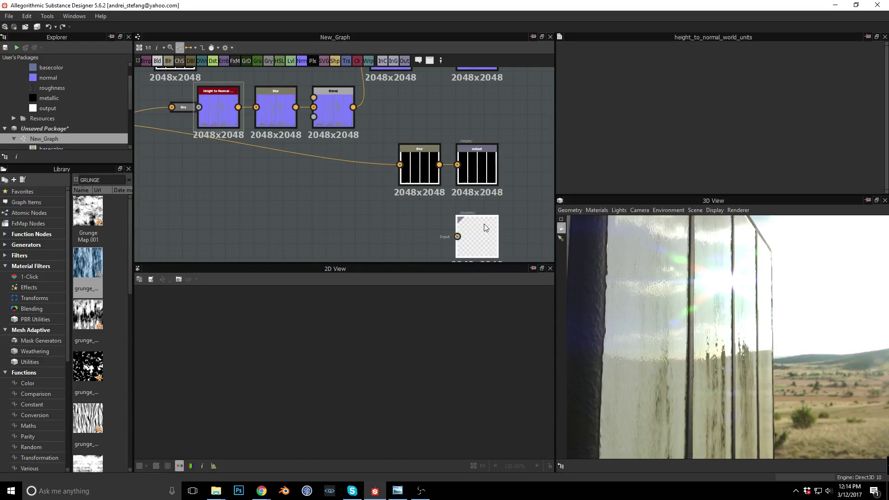
pyautogui.moveTo(343, 195); pyautogui.dragTo(371, 185, button='middle')
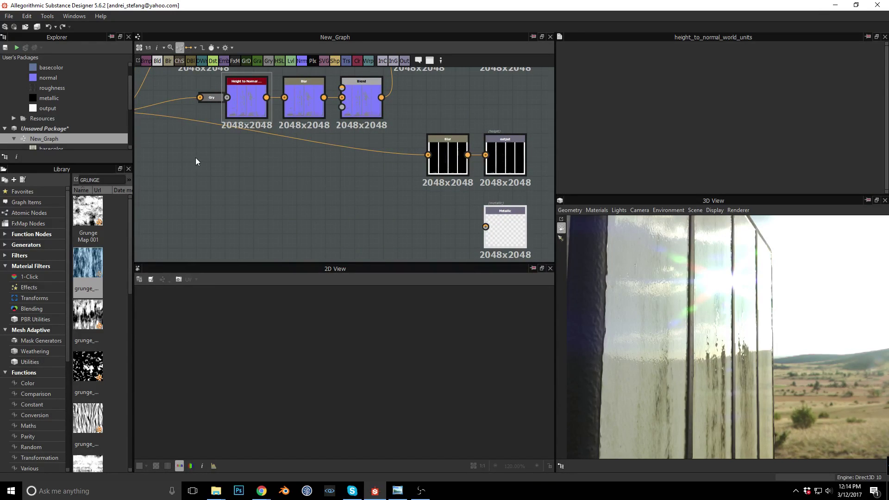
# - Search the library for METAL, add the Metal 003 material to the graph and inspect its base color texture
pyautogui.doubleClick(107, 179)
pyautogui.write('METAL')
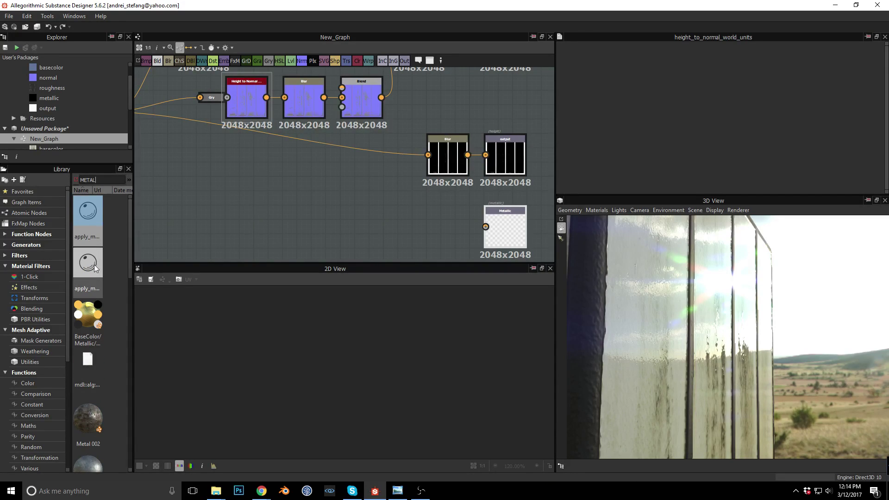
pyautogui.scroll(-3, 93, 277)
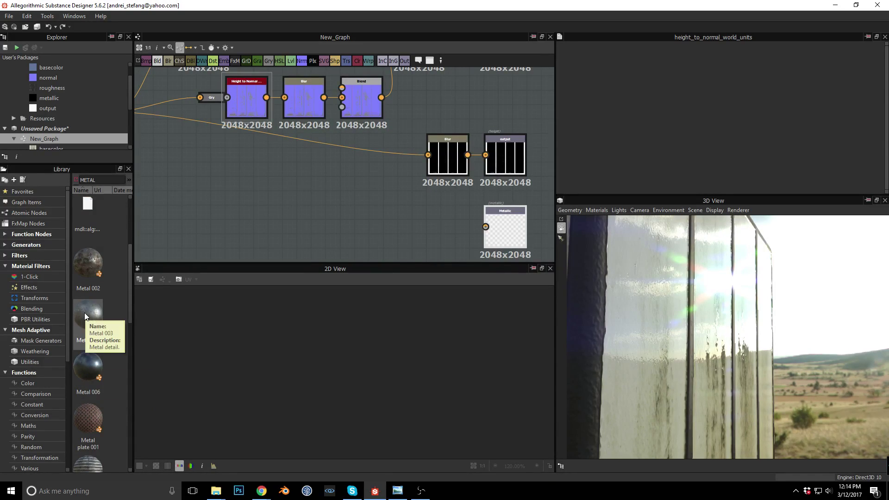
pyautogui.moveTo(84, 312); pyautogui.dragTo(255, 206)
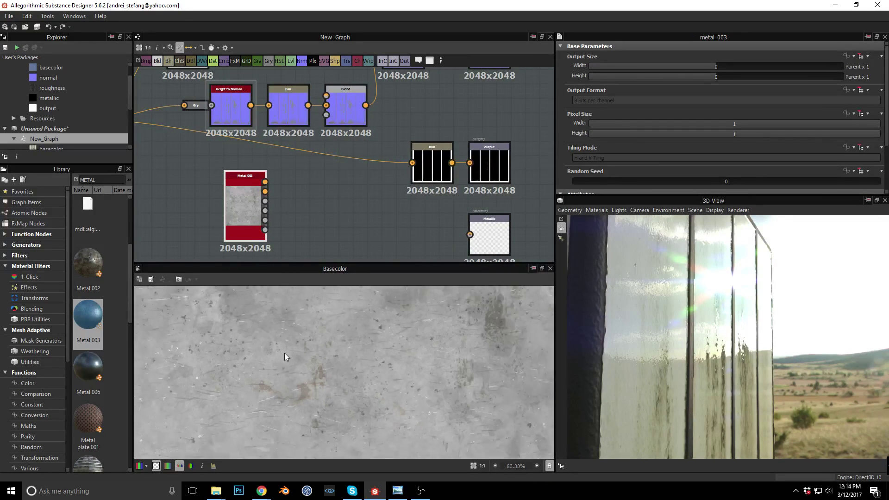
pyautogui.scroll(-2, 285, 364)
pyautogui.scroll(6, 285, 364)
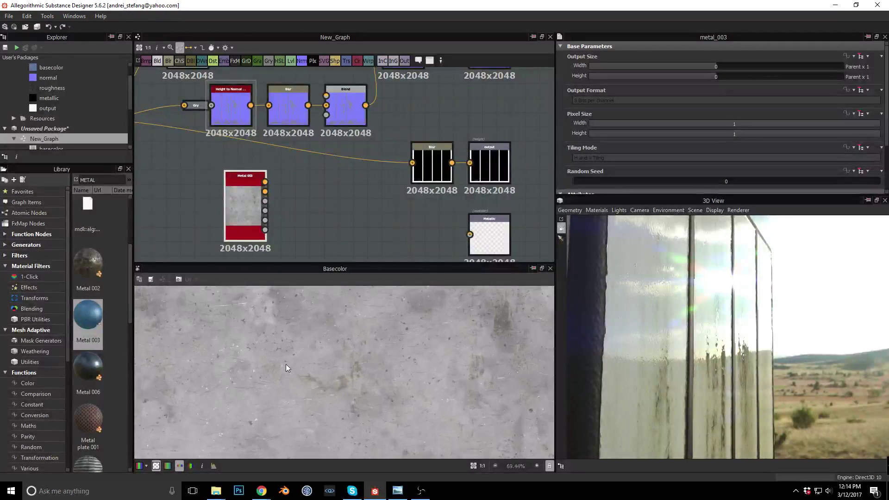
pyautogui.scroll(1, 285, 364)
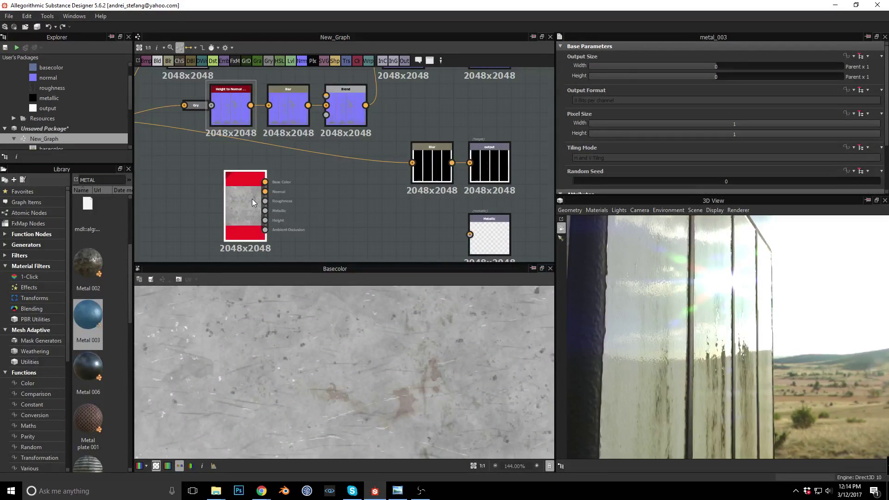
# - Space out the Metal 003, height Blur and Metallic output nodes, and connect Metal 003's metallic channel to the Metallic output
pyautogui.moveTo(421, 232); pyautogui.dragTo(409, 208, button='middle')
pyautogui.moveTo(481, 207); pyautogui.dragTo(496, 206)
pyautogui.moveTo(228, 164); pyautogui.dragTo(225, 209)
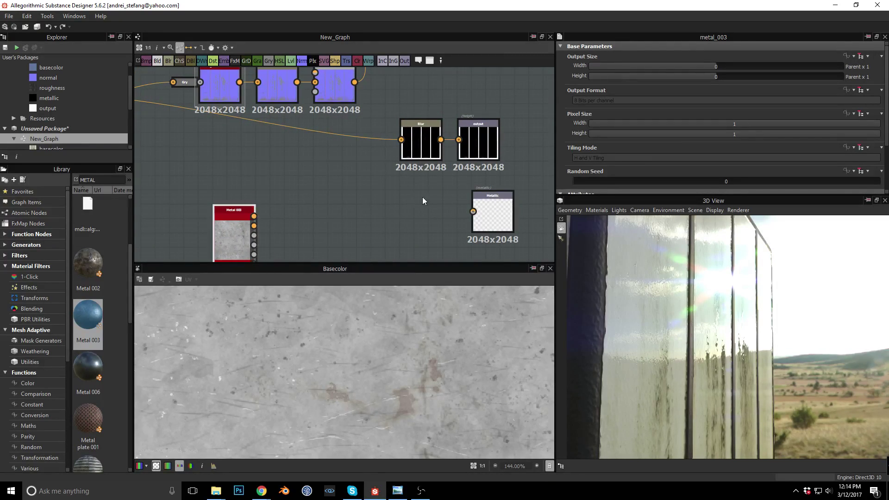
pyautogui.moveTo(417, 147); pyautogui.dragTo(374, 148)
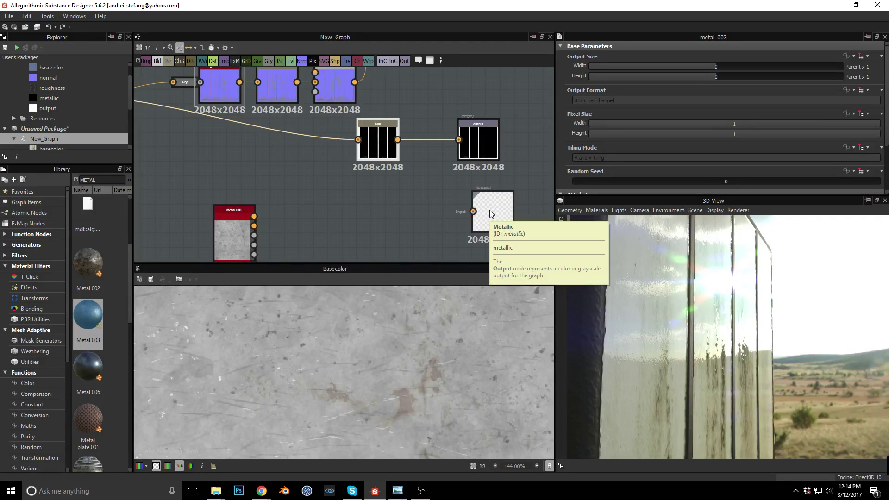
pyautogui.moveTo(484, 214); pyautogui.dragTo(428, 180, button='middle')
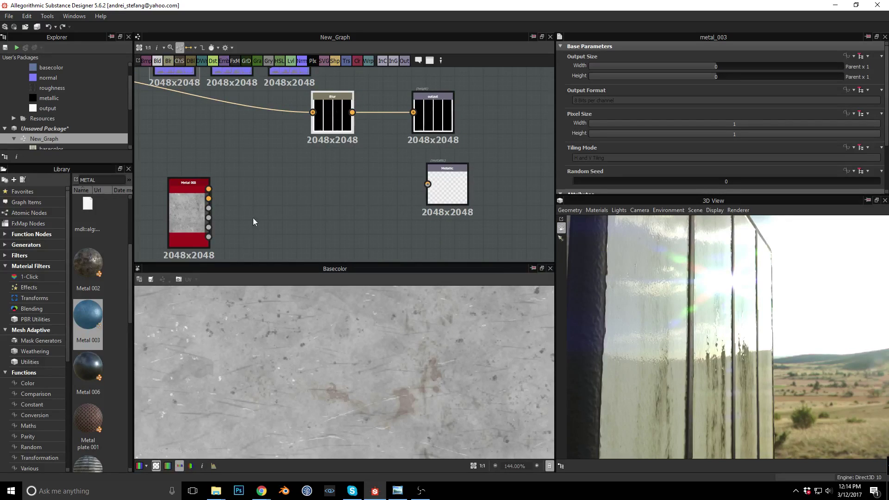
pyautogui.moveTo(209, 217); pyautogui.dragTo(428, 185)
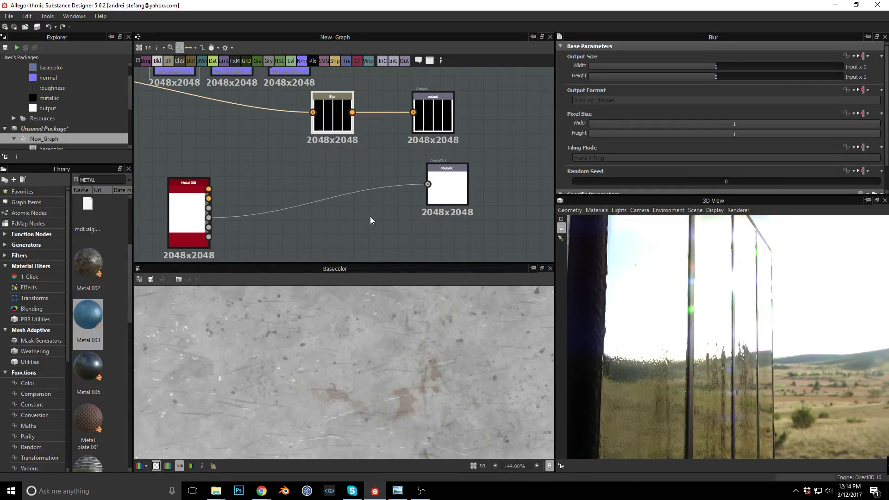
pyautogui.moveTo(665, 318); pyautogui.dragTo(661, 316)
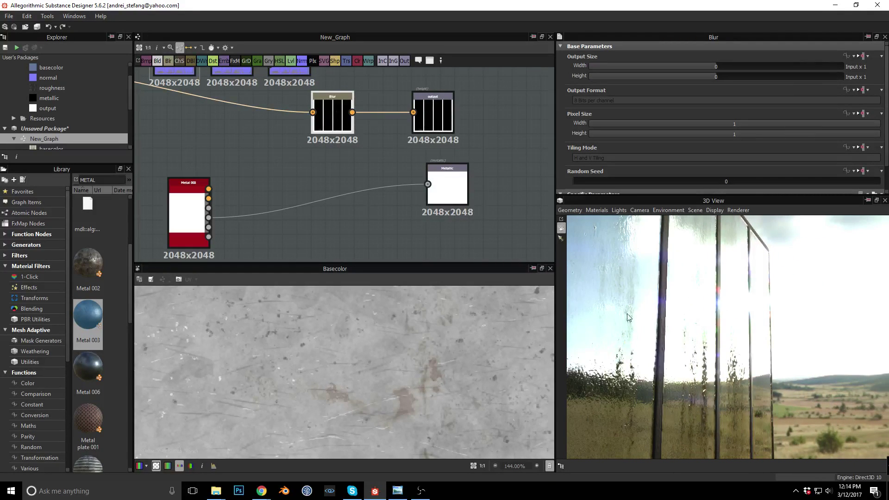
# - Insert a Blend node between Metal 003 and the Metallic output, and connect the height Blur to its Opacity input
pyautogui.click(359, 190)
pyautogui.press('space')
pyautogui.write('BLEN')
pyautogui.press('Return')
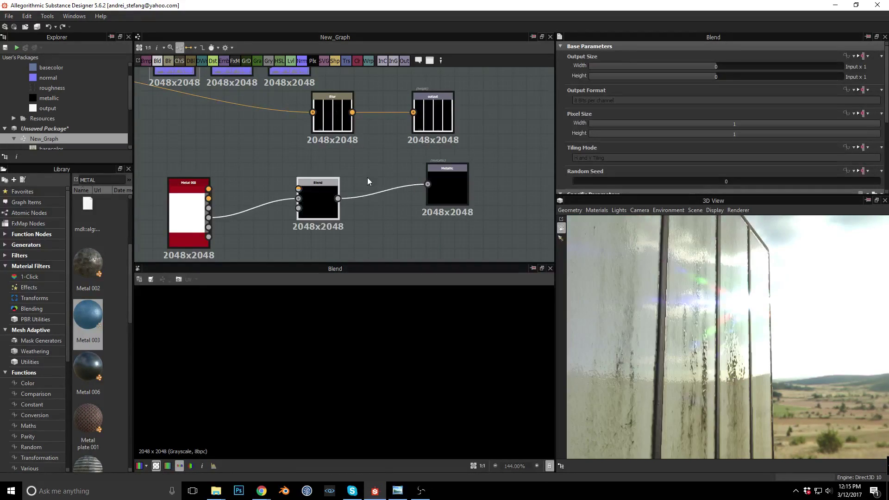
pyautogui.moveTo(318, 179); pyautogui.dragTo(395, 173)
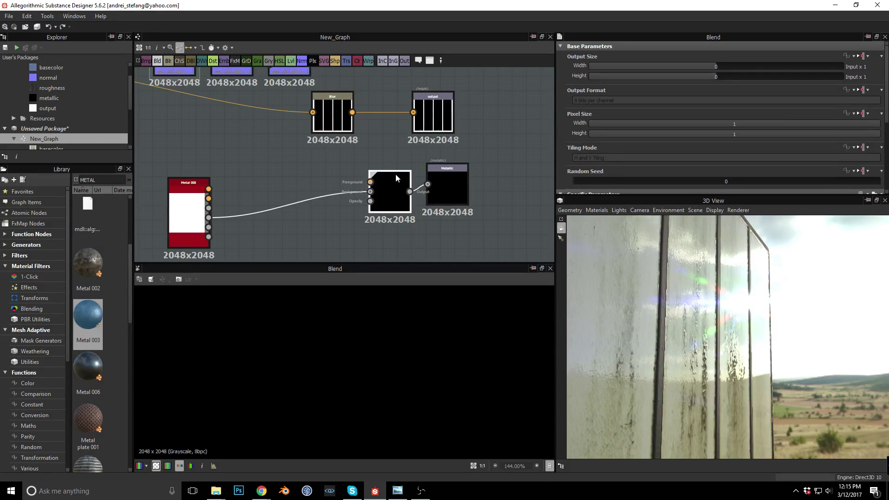
pyautogui.moveTo(348, 116); pyautogui.dragTo(371, 194)
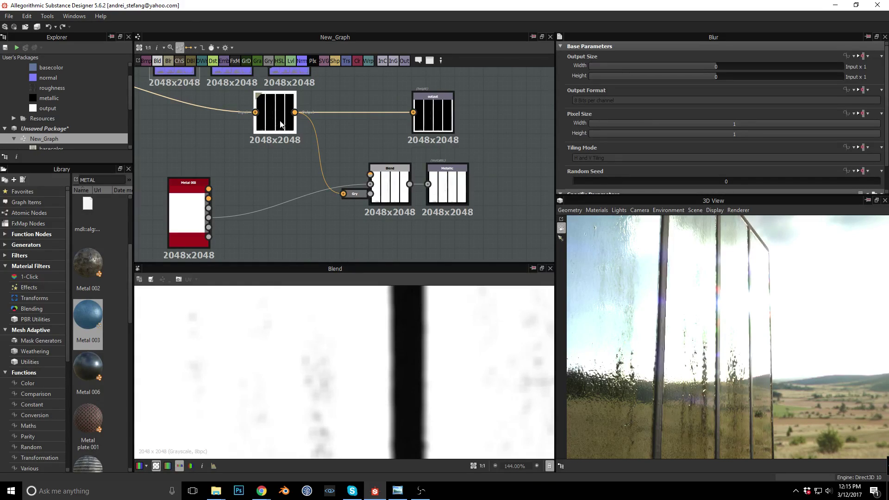
# - Set the Intensity of the height branch's Blur node to 1
pyautogui.scroll(5, 394, 186)
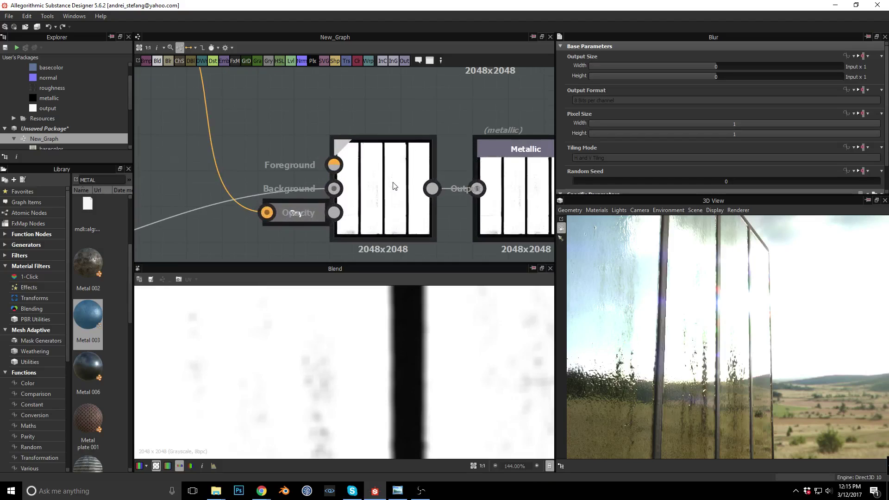
pyautogui.scroll(2, 440, 200)
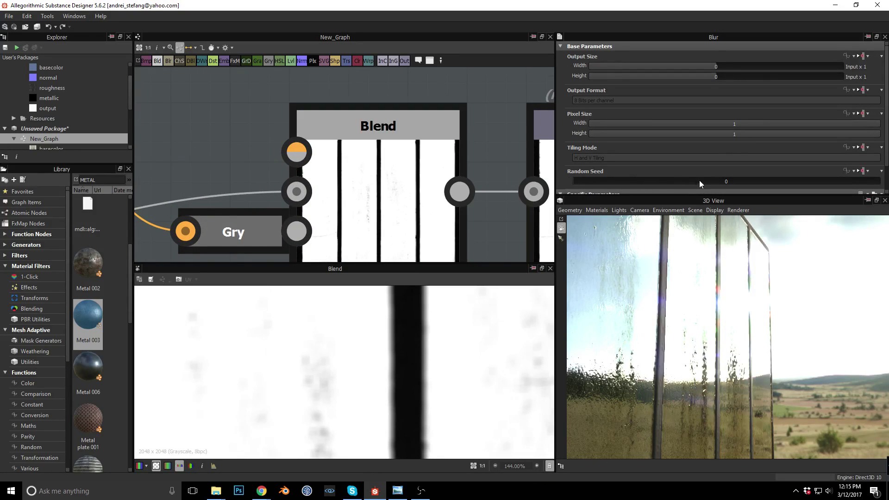
pyautogui.scroll(-2, 696, 182)
pyautogui.moveTo(801, 185); pyautogui.dragTo(875, 187)
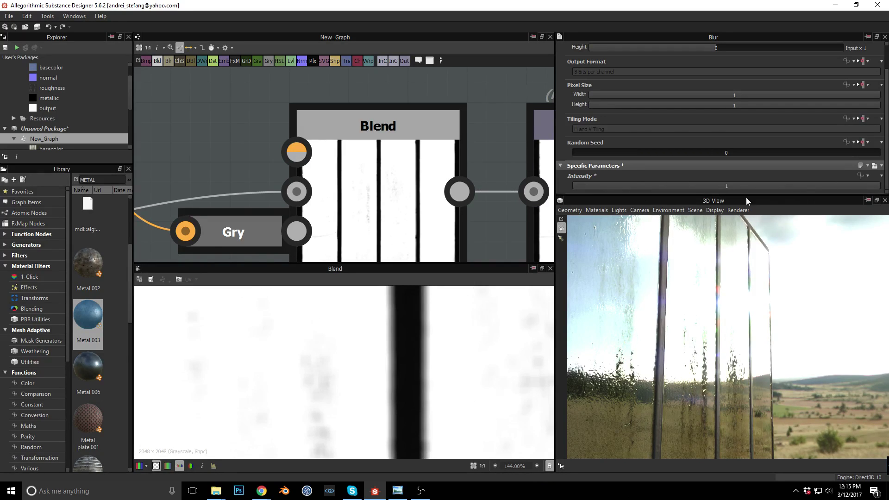
# - Move the Metallic output node farther from the Blend node that feeds it
pyautogui.moveTo(366, 162); pyautogui.dragTo(491, 185, button='middle')
pyautogui.scroll(-4, 281, 146)
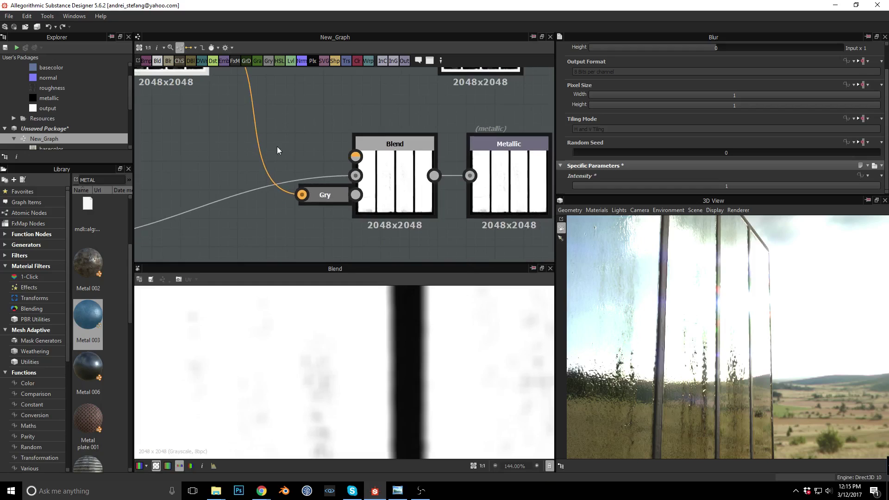
pyautogui.moveTo(525, 151); pyautogui.dragTo(564, 153)
pyautogui.click(329, 169)
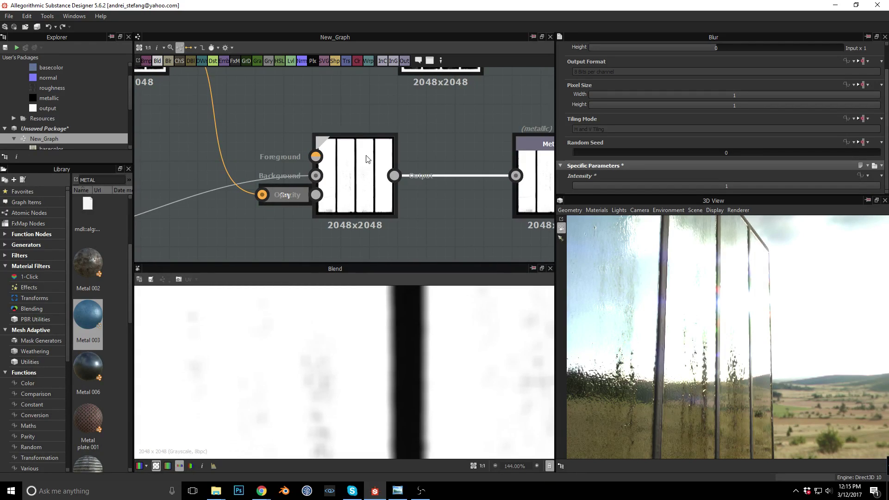
pyautogui.click(260, 134)
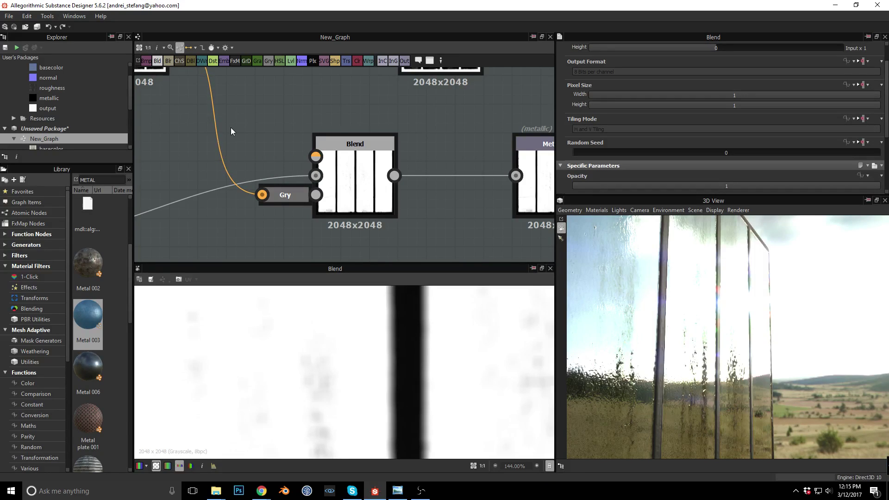
# - Insert an Invert node on the link from the height Blur to the metallic Blend's opacity, and place it beside the Blend
pyautogui.click(219, 140)
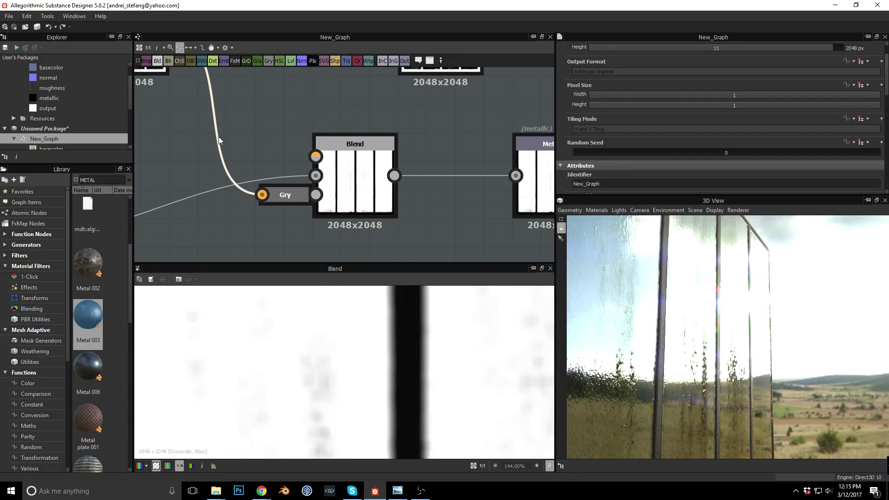
pyautogui.press('space')
pyautogui.write('inv')
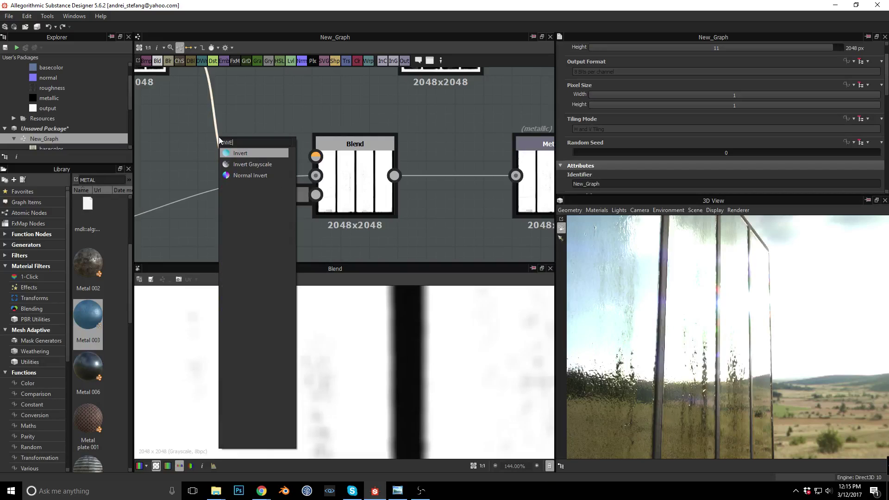
pyautogui.press('Return')
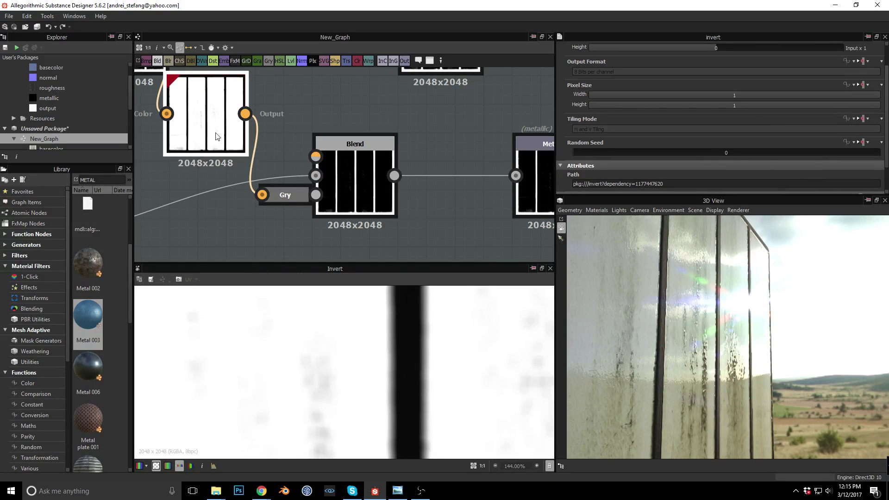
pyautogui.moveTo(209, 129); pyautogui.dragTo(179, 158)
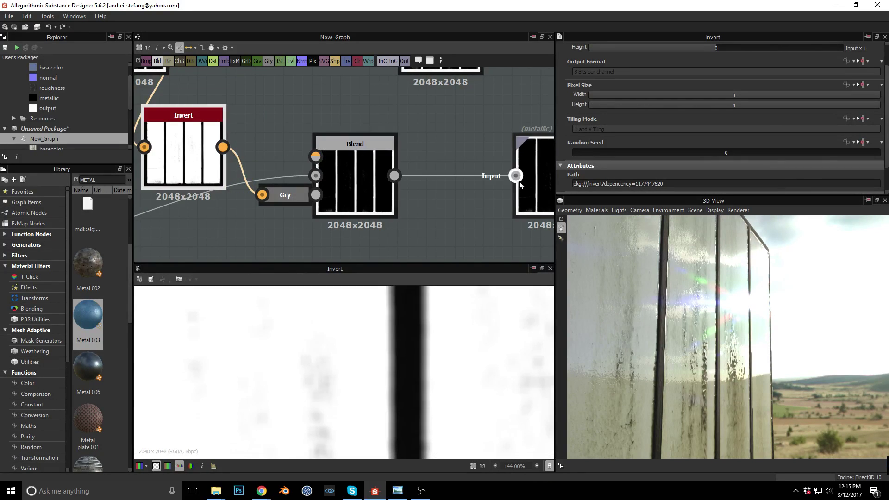
# - Move the Metal 003 metallic connection from the metallic Blend's Background input to its Foreground input
pyautogui.click(481, 176)
pyautogui.moveTo(501, 215); pyautogui.dragTo(481, 222, button='middle')
pyautogui.click(314, 191)
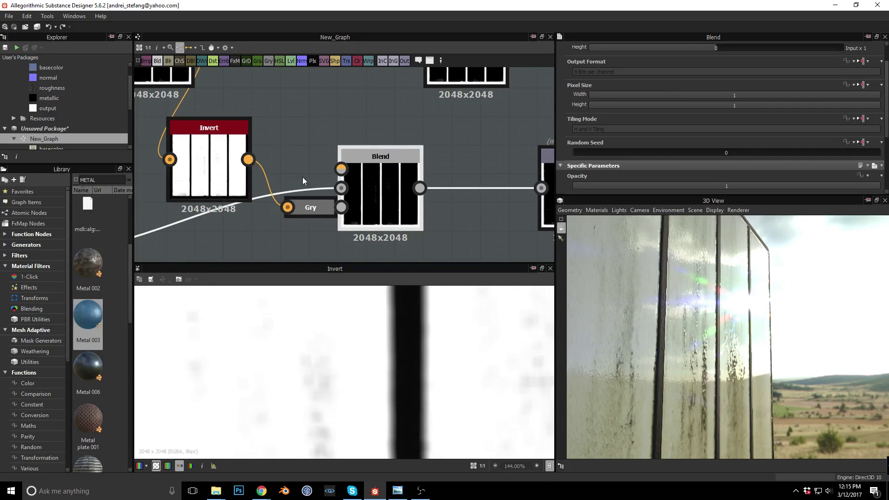
pyautogui.scroll(-3, 303, 175)
pyautogui.scroll(4, 324, 204)
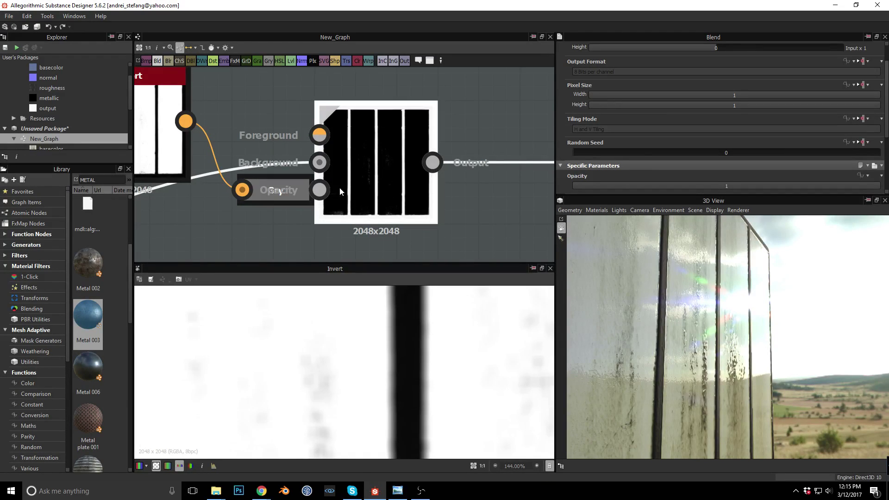
pyautogui.scroll(-3, 356, 160)
pyautogui.scroll(-2, 235, 188)
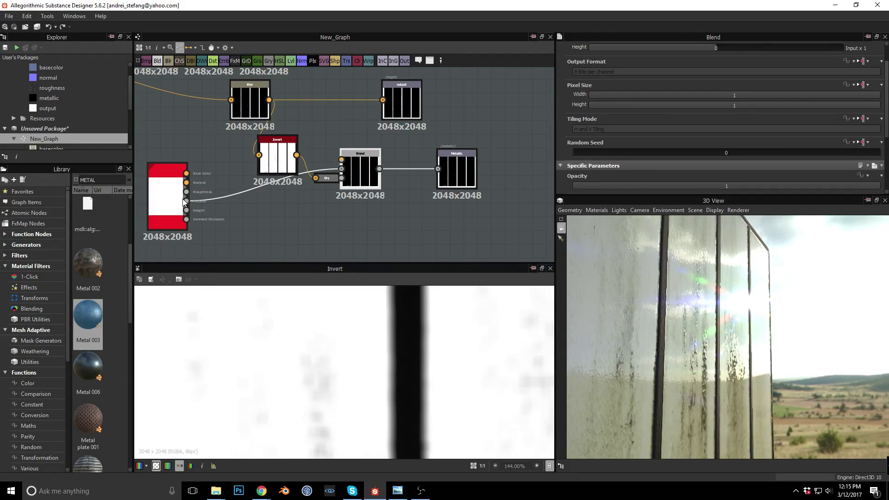
pyautogui.moveTo(235, 200); pyautogui.dragTo(341, 160)
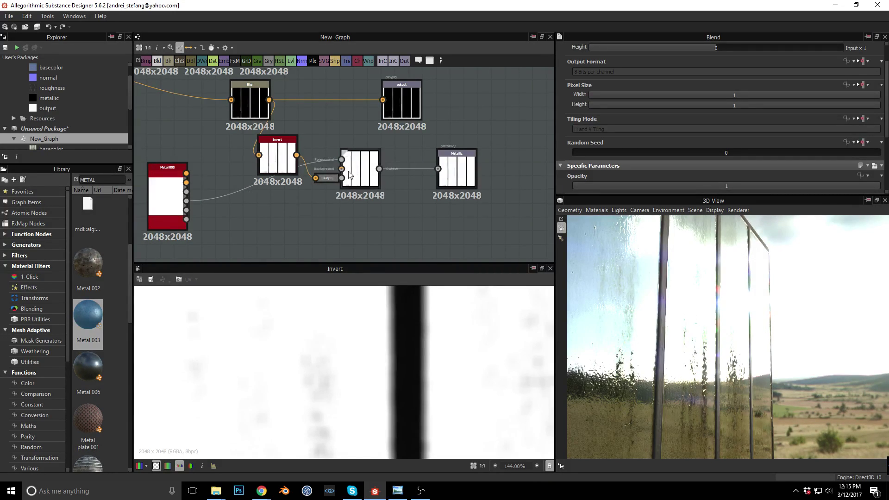
# - Set the metallic Blend's blending mode to Add (Linear Dodge) and its opacity to 0.95
pyautogui.click(281, 165)
pyautogui.moveTo(417, 224); pyautogui.dragTo(391, 202, button='middle')
pyautogui.scroll(5, 256, 159)
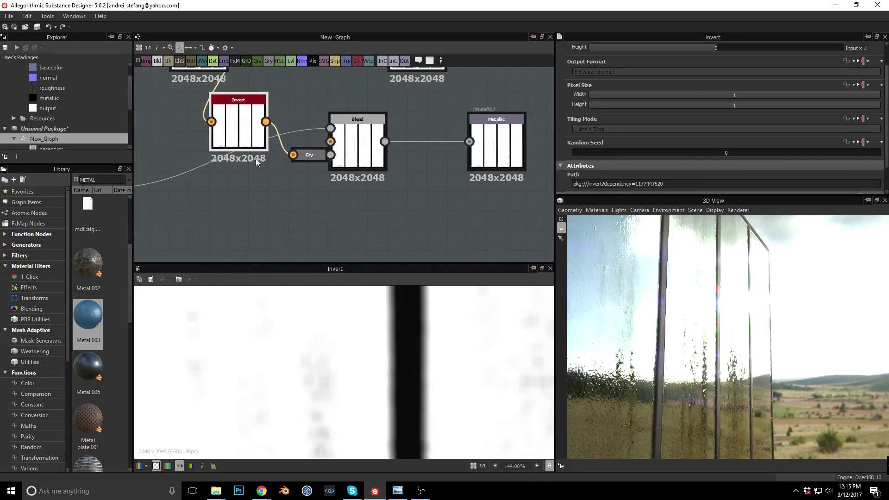
pyautogui.moveTo(626, 299); pyautogui.dragTo(618, 299)
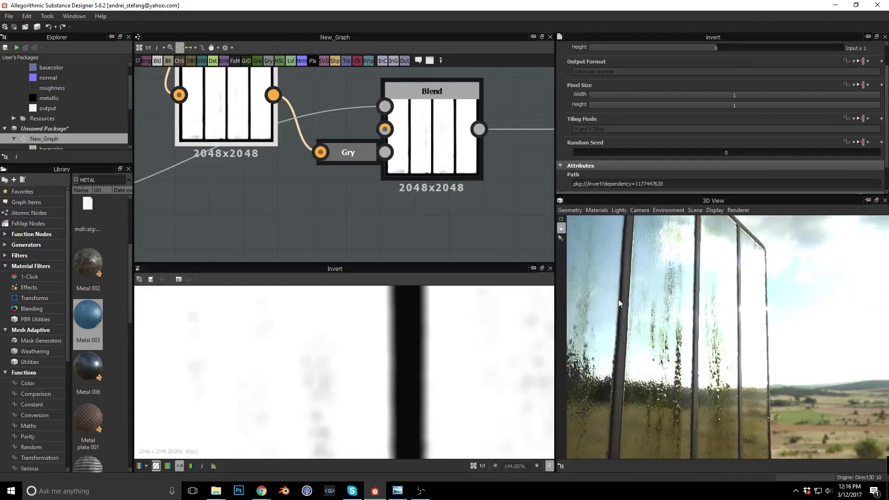
pyautogui.scroll(-2, 737, 144)
pyautogui.moveTo(496, 194); pyautogui.dragTo(331, 229, button='middle')
pyautogui.click(272, 172)
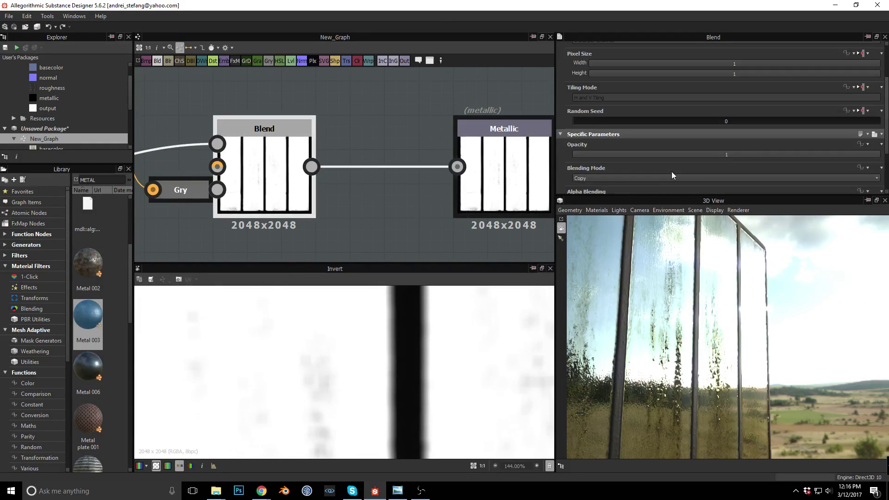
pyautogui.scroll(-1, 738, 149)
pyautogui.click(737, 149)
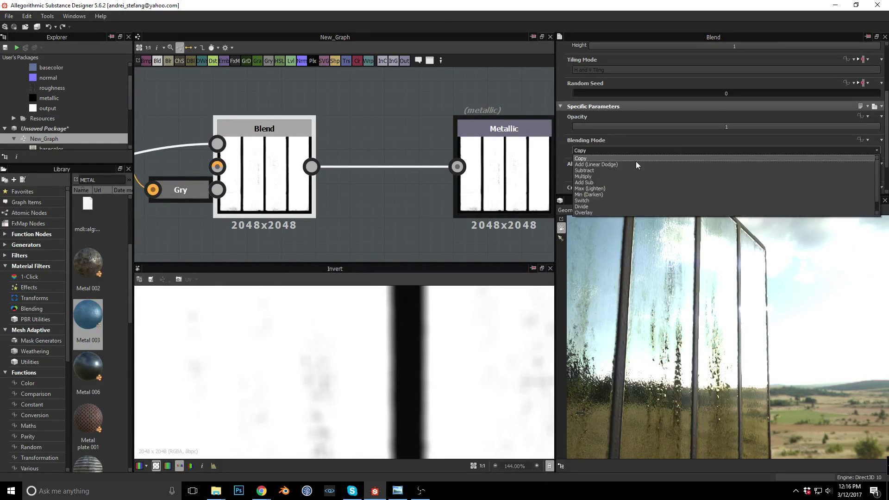
pyautogui.click(634, 161)
pyautogui.moveTo(728, 127); pyautogui.dragTo(863, 130)
# - Feed the metallic mask's Invert node directly from the Levels output instead of the Blur, and move it farther from the Blend
pyautogui.moveTo(393, 164); pyautogui.dragTo(477, 183, button='middle')
pyautogui.moveTo(351, 172); pyautogui.dragTo(399, 173, button='middle')
pyautogui.moveTo(273, 129); pyautogui.dragTo(376, 188, button='middle')
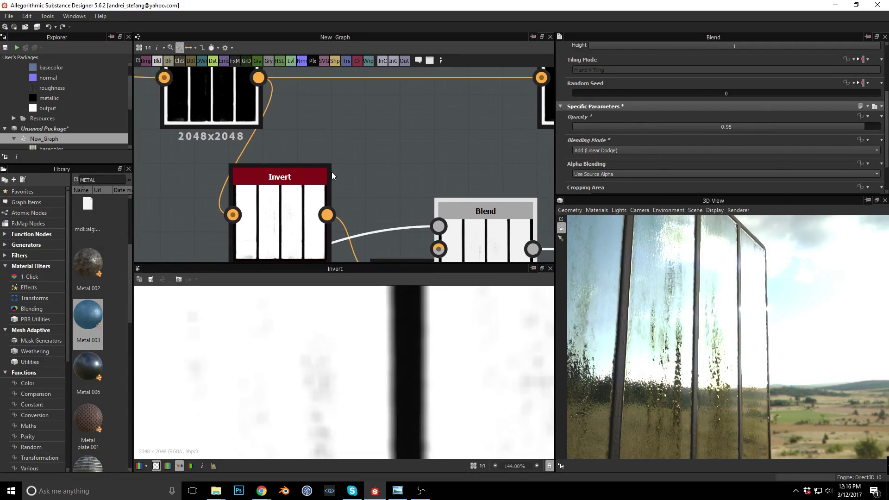
pyautogui.scroll(-8, 334, 172)
pyautogui.moveTo(308, 175); pyautogui.dragTo(372, 181, button='middle')
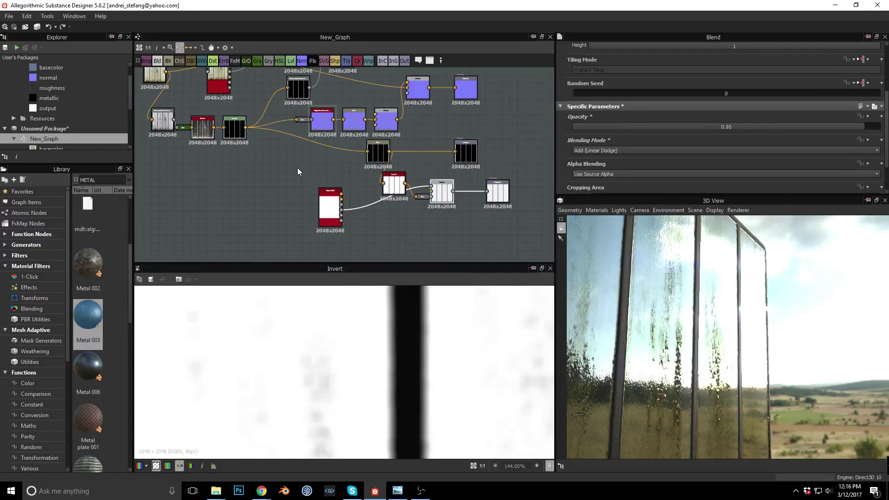
pyautogui.scroll(3, 298, 167)
pyautogui.moveTo(321, 158); pyautogui.dragTo(284, 140, button='middle')
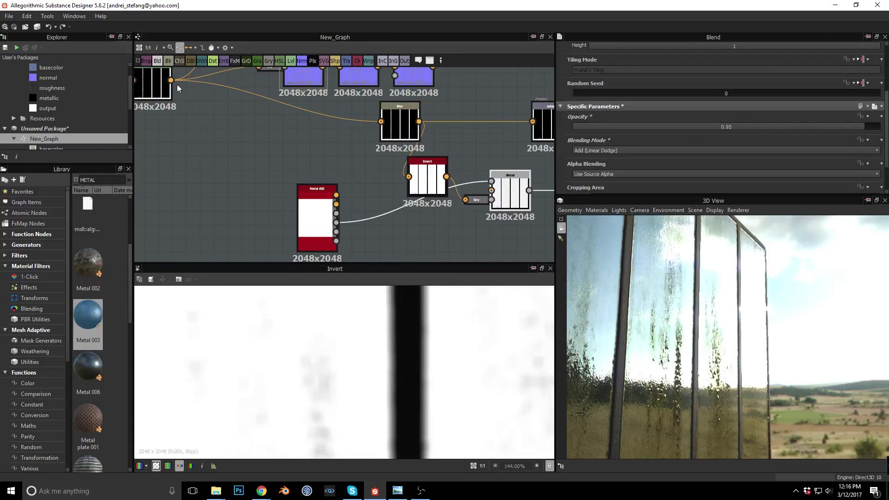
pyautogui.moveTo(171, 81); pyautogui.dragTo(408, 176)
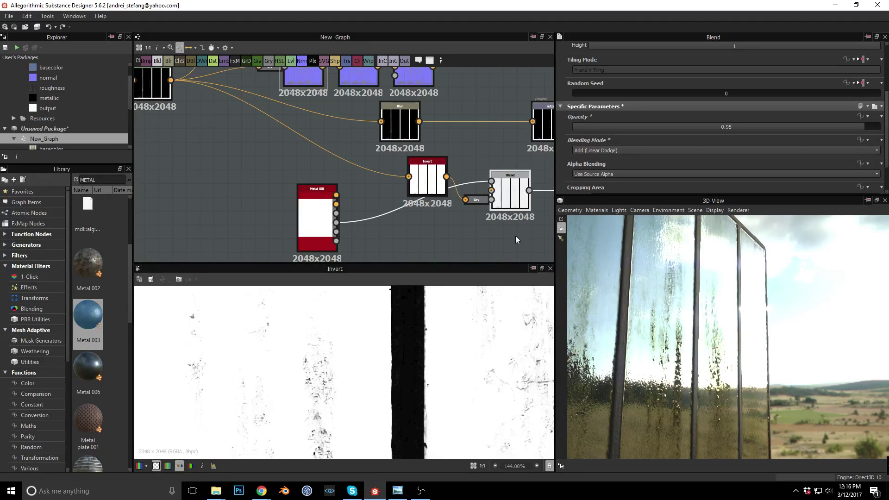
pyautogui.moveTo(430, 172); pyautogui.dragTo(381, 171)
# - Preview the Metallic output map and set the Invert parameter of the metallic mask's Invert node to False
pyautogui.moveTo(463, 172); pyautogui.dragTo(358, 159, button='middle')
pyautogui.doubleClick(498, 190)
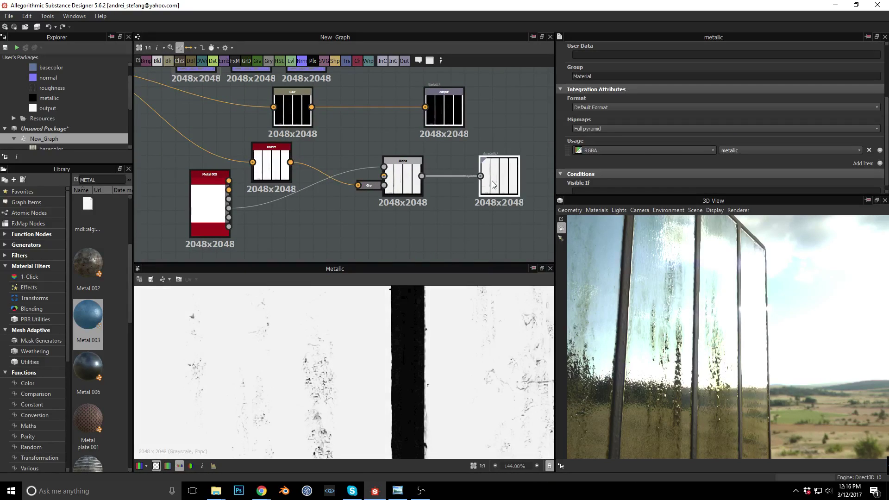
pyautogui.scroll(3, 695, 310)
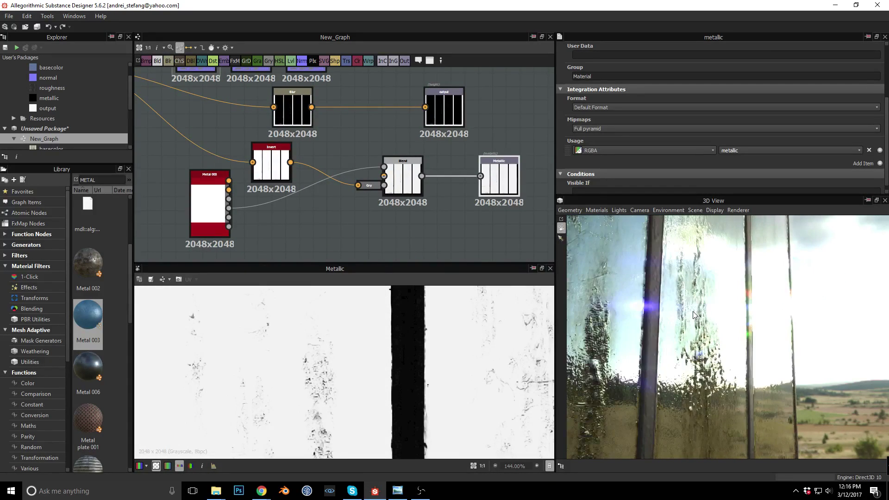
pyautogui.scroll(2, 694, 315)
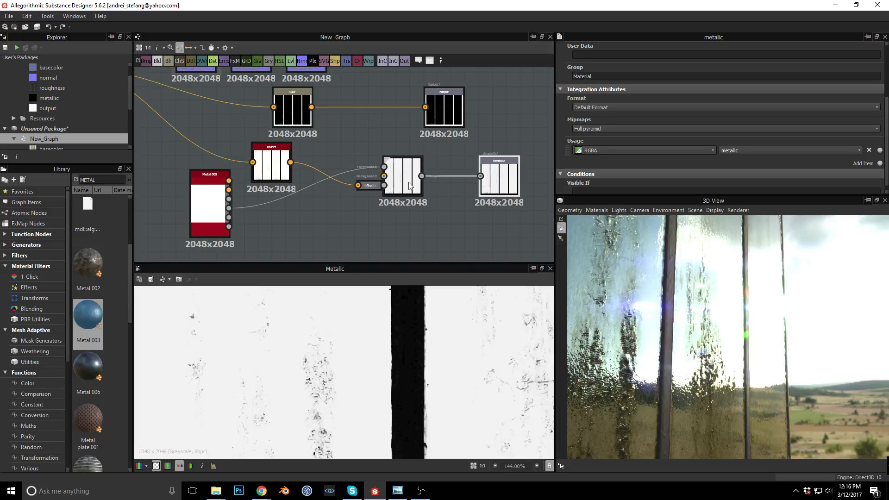
pyautogui.moveTo(267, 167); pyautogui.dragTo(274, 167)
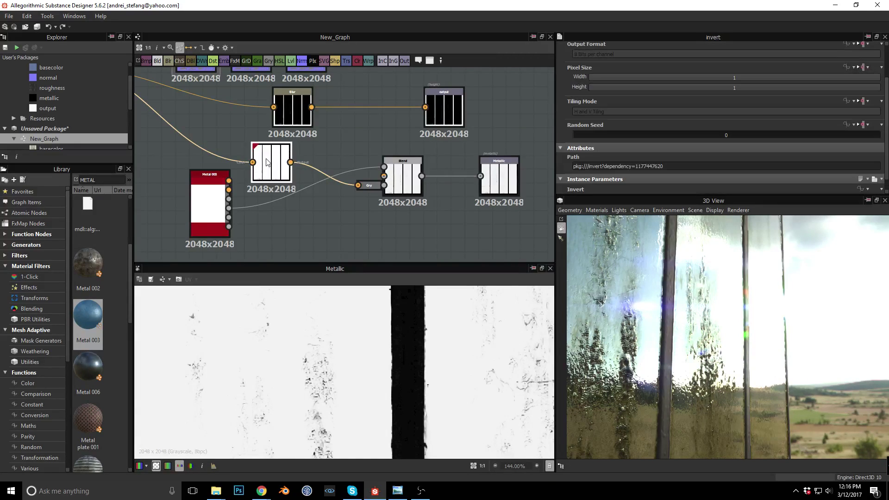
pyautogui.doubleClick(274, 166)
pyautogui.scroll(-1, 770, 163)
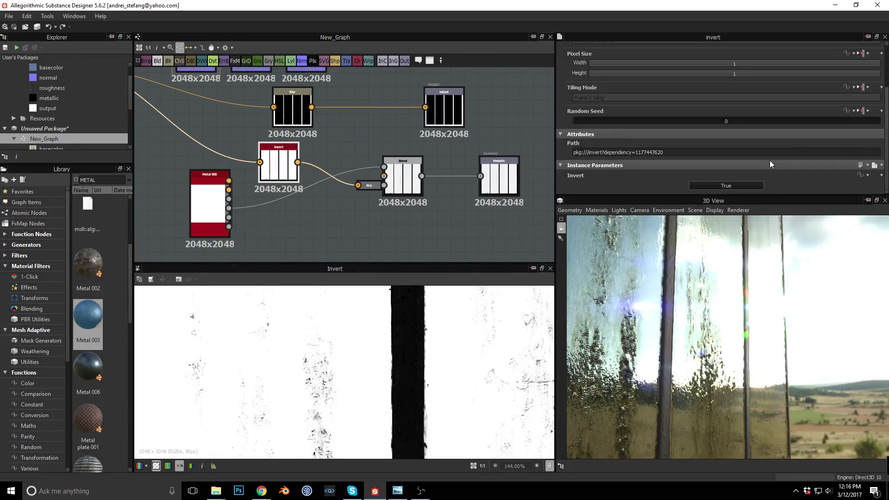
pyautogui.click(726, 186)
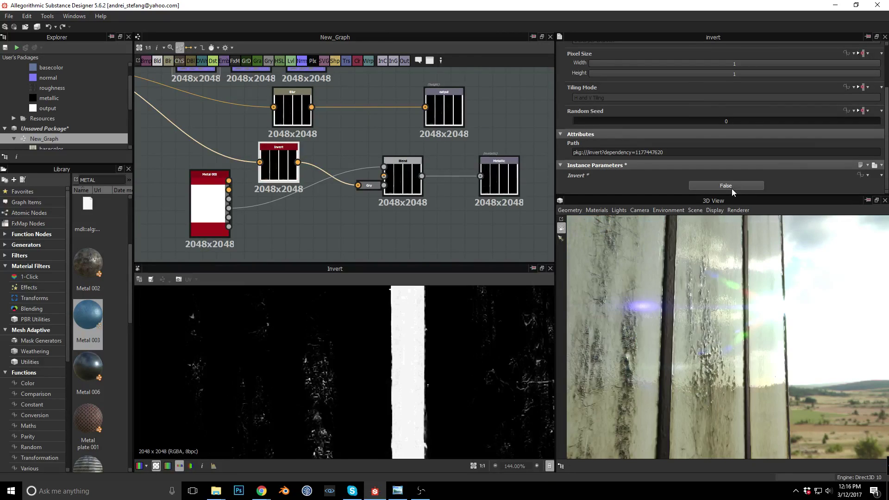
# - Examine the panels and seams in the 3D preview and compare them with the source Bitmap's stains and dark strips
pyautogui.scroll(2, 691, 279)
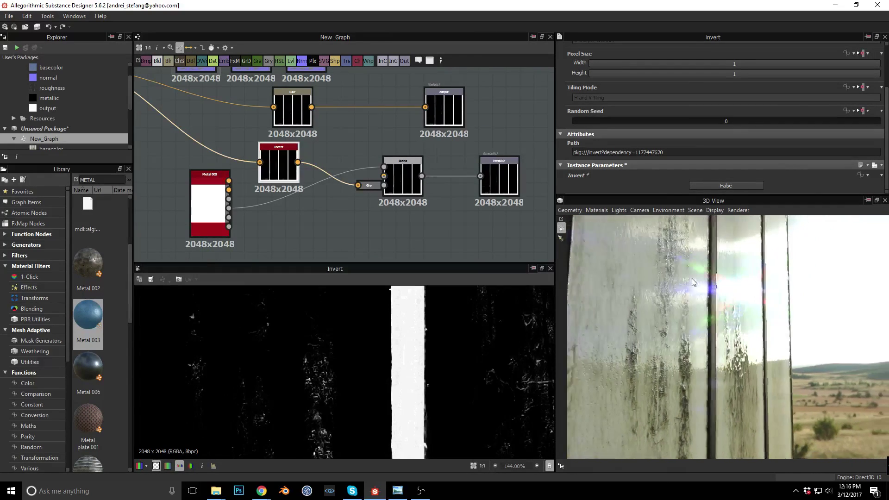
pyautogui.moveTo(691, 279); pyautogui.dragTo(696, 289)
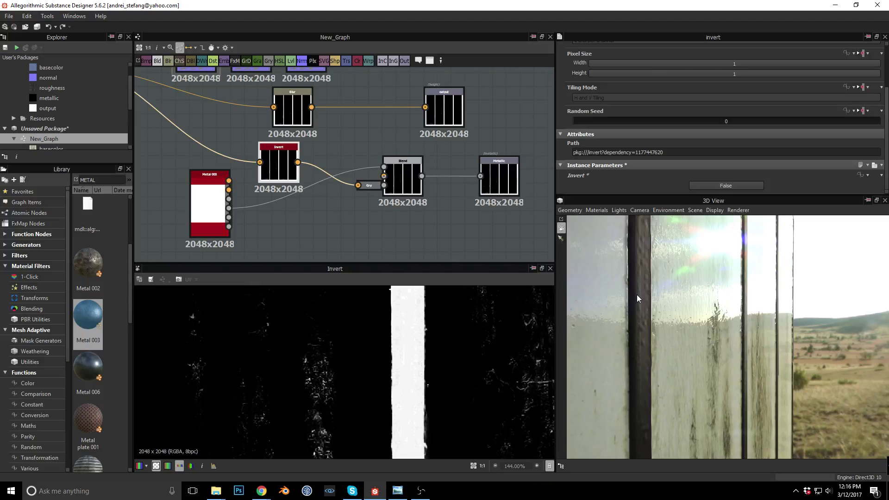
pyautogui.scroll(5, 640, 291)
pyautogui.scroll(-4, 641, 291)
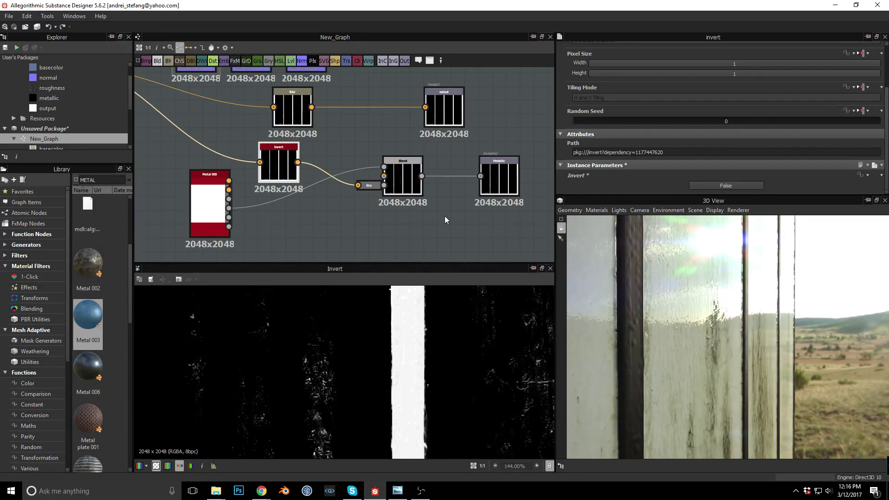
pyautogui.moveTo(310, 185); pyautogui.dragTo(290, 120, button='middle')
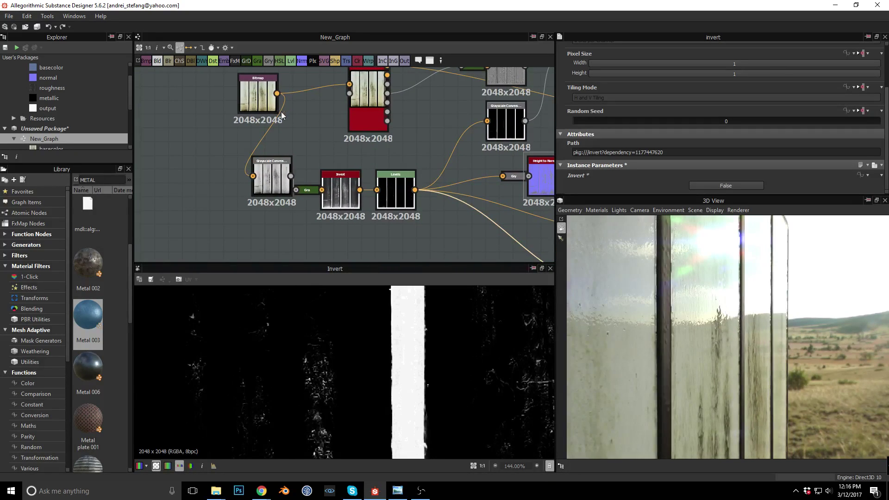
pyautogui.click(256, 100)
pyautogui.scroll(-6, 370, 316)
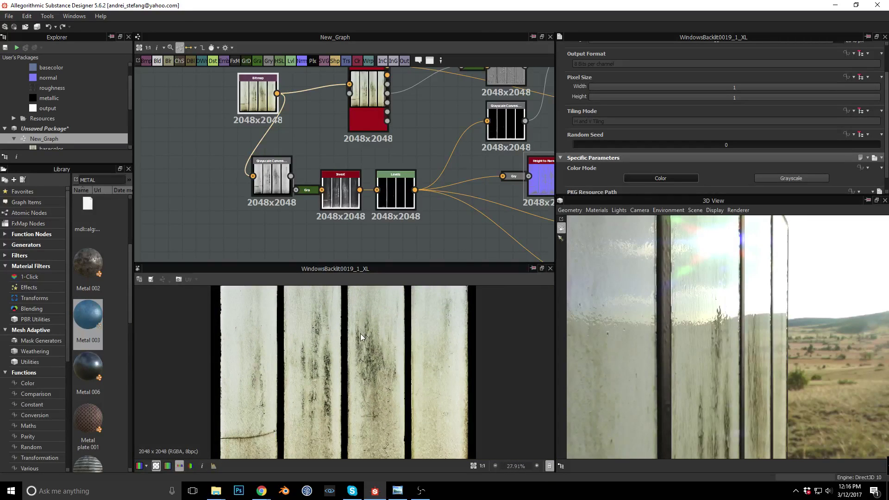
pyautogui.scroll(-1, 360, 334)
pyautogui.scroll(2, 357, 343)
pyautogui.scroll(2, 342, 361)
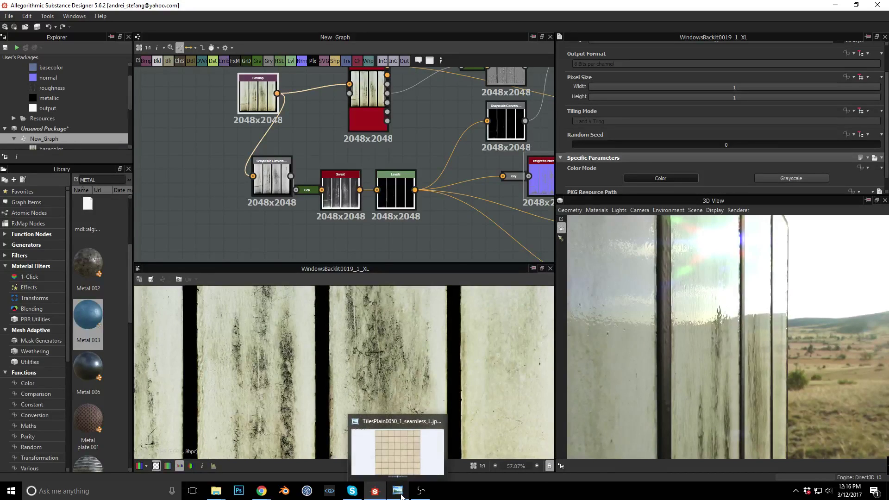
# - View WindowsBacklit0019_1_XL.jpg in Windows Photo Viewer, close it, and check the panel reflections in the Substance Designer 3D preview
pyautogui.moveTo(221, 494)
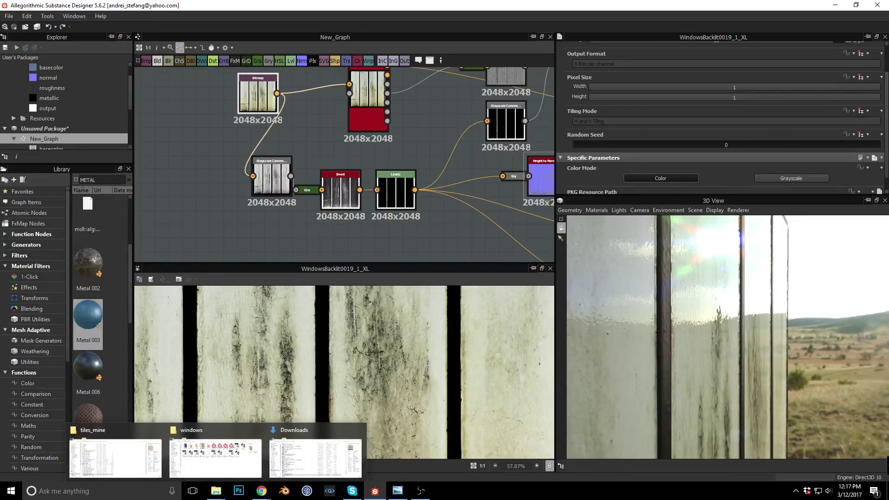
pyautogui.click(398, 490)
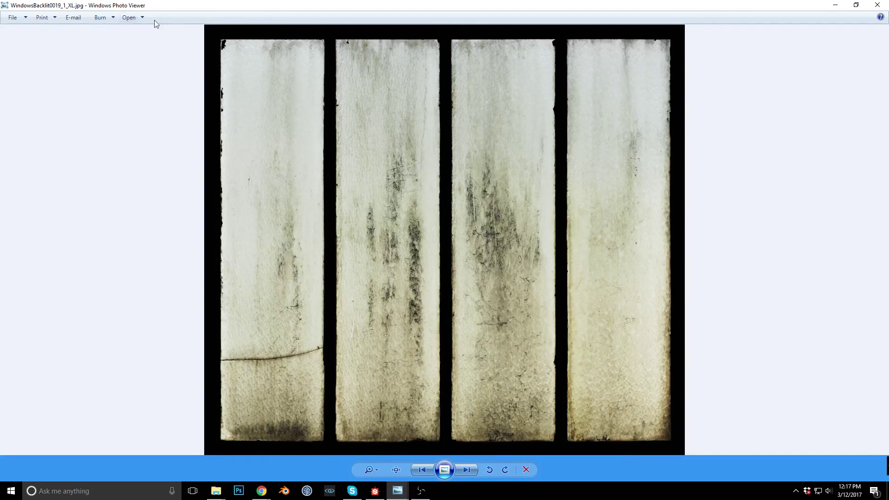
pyautogui.click(877, 5)
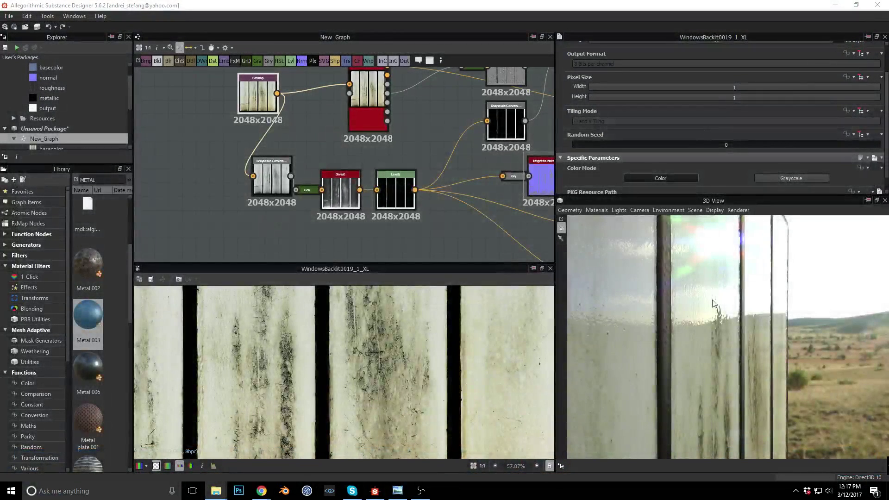
pyautogui.moveTo(728, 313); pyautogui.dragTo(703, 337)
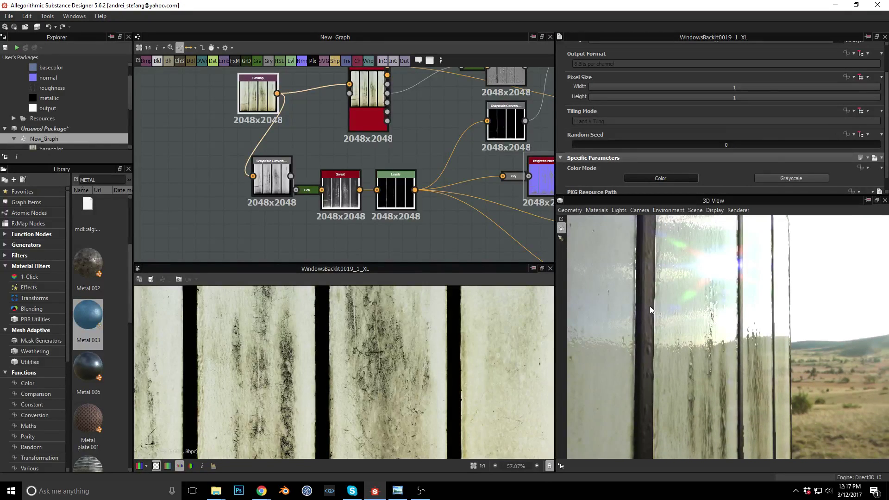
pyautogui.moveTo(640, 315); pyautogui.dragTo(643, 315)
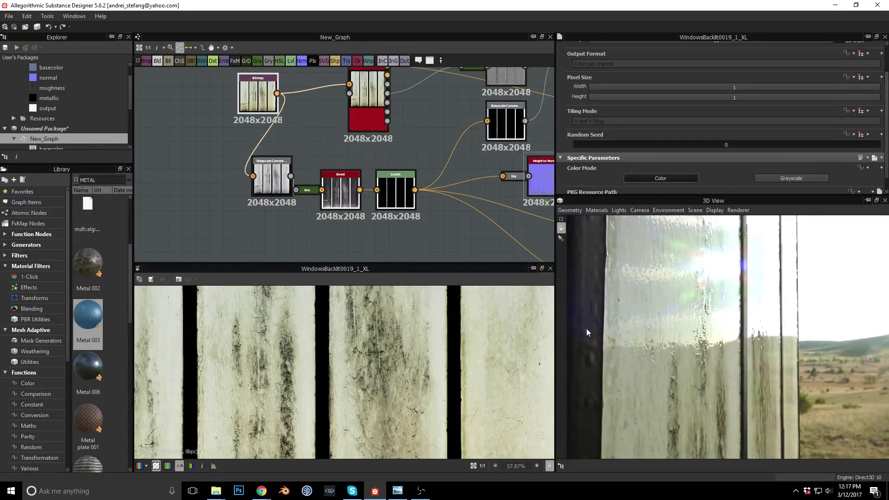
# - Preview the Roughness output map and trace the nodes that feed it
pyautogui.moveTo(479, 228); pyautogui.dragTo(336, 244, button='middle')
pyautogui.moveTo(517, 148); pyautogui.dragTo(472, 205, button='middle')
pyautogui.scroll(5, 382, 188)
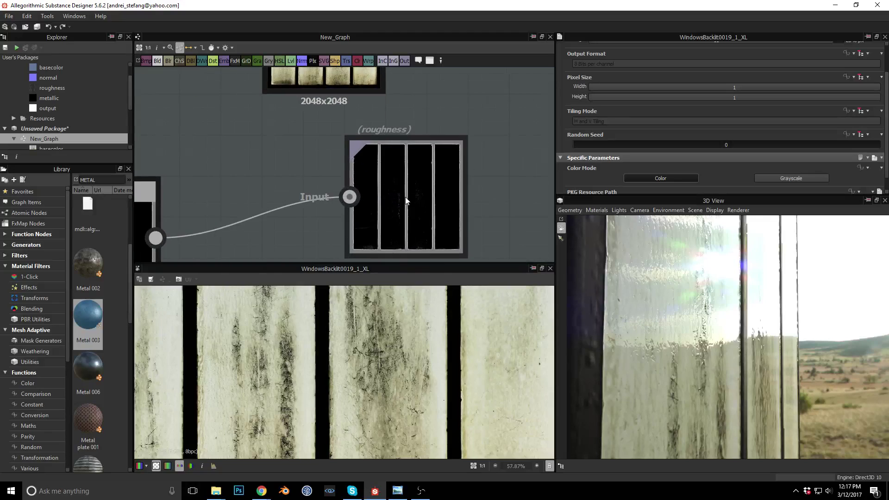
pyautogui.click(405, 196)
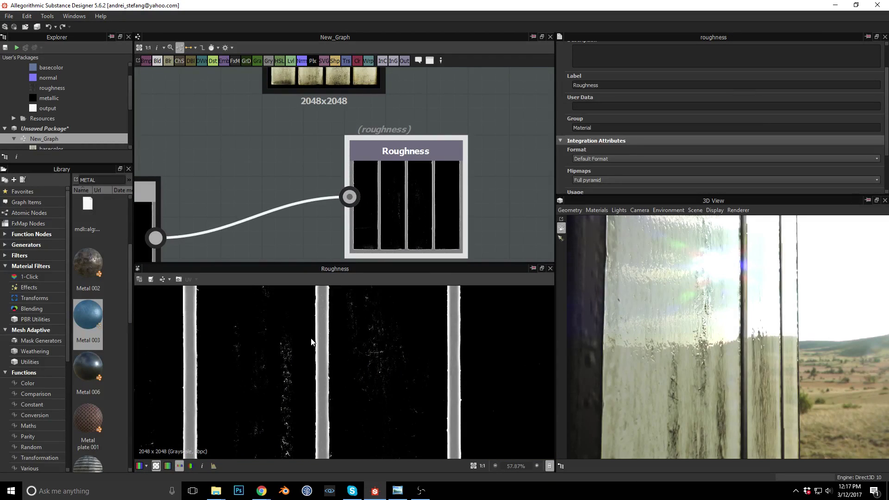
pyautogui.moveTo(479, 232); pyautogui.dragTo(560, 145, button='middle')
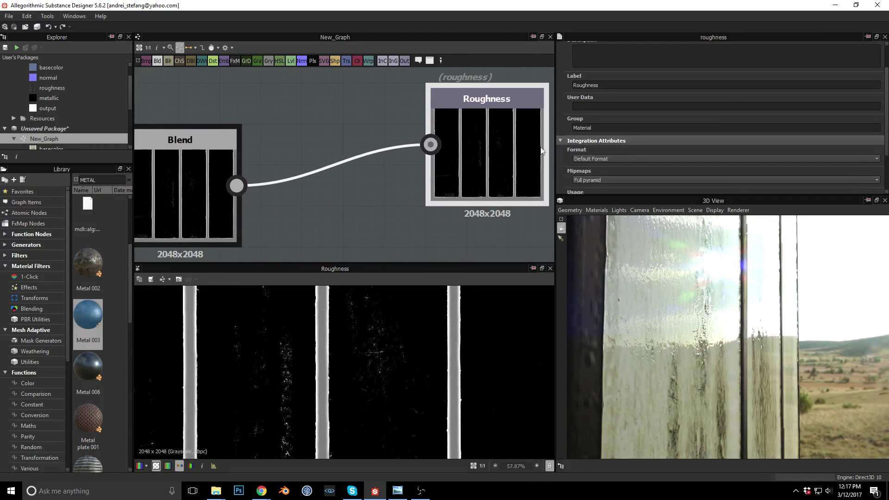
pyautogui.scroll(-5, 469, 171)
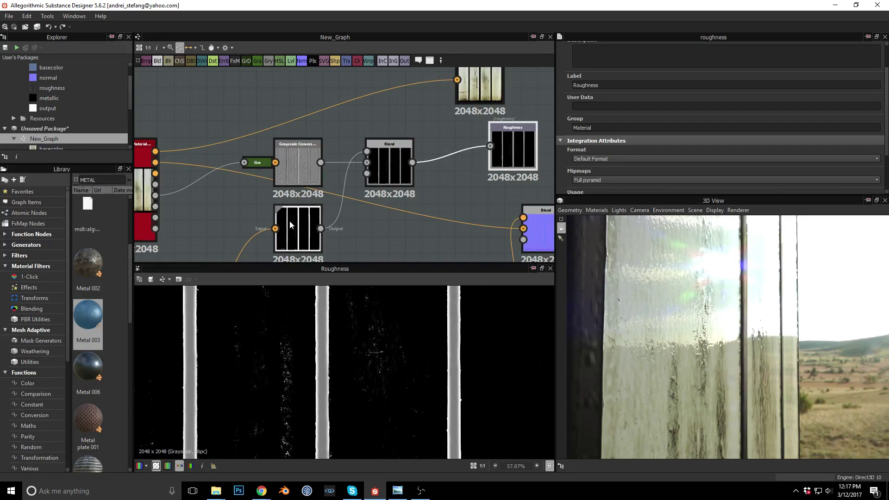
# - Move the Roughness output farther from its Blend node and set that Blend's opacity to 0.9
pyautogui.moveTo(400, 209); pyautogui.dragTo(397, 147, button='middle')
pyautogui.moveTo(451, 135); pyautogui.dragTo(539, 152)
pyautogui.moveTo(388, 162); pyautogui.dragTo(460, 154, button='middle')
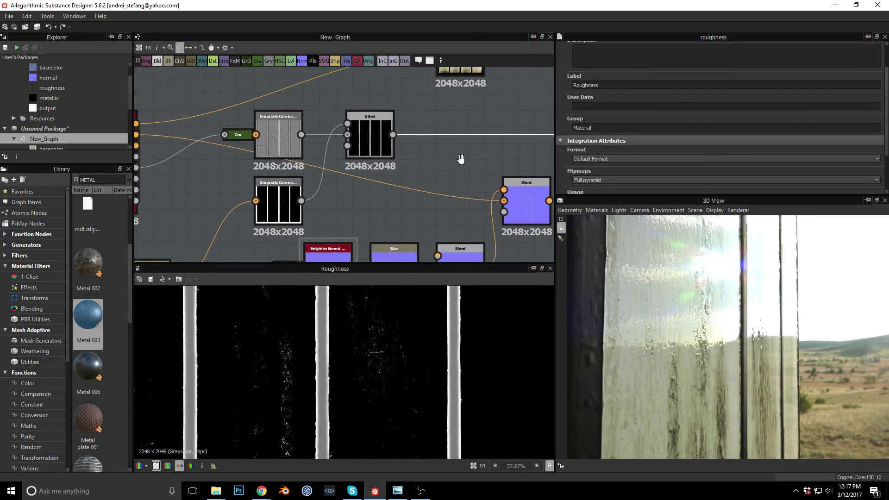
pyautogui.click(364, 133)
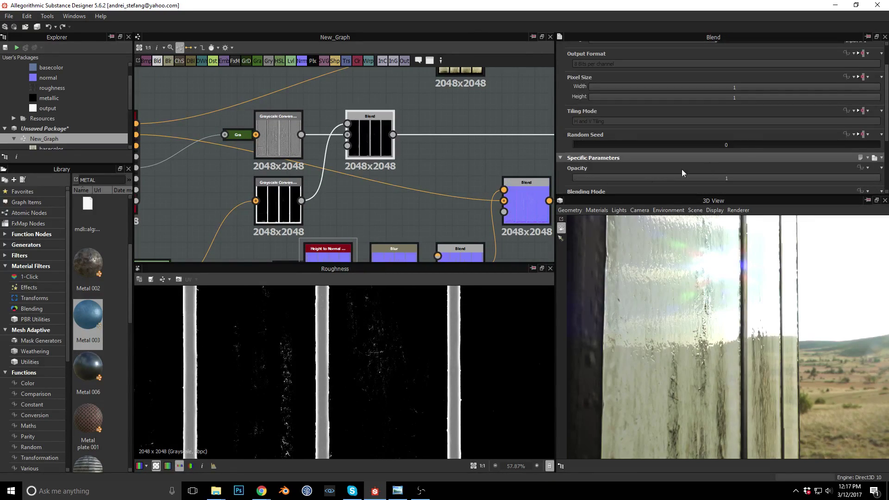
pyautogui.scroll(-5, 694, 158)
pyautogui.scroll(1, 729, 136)
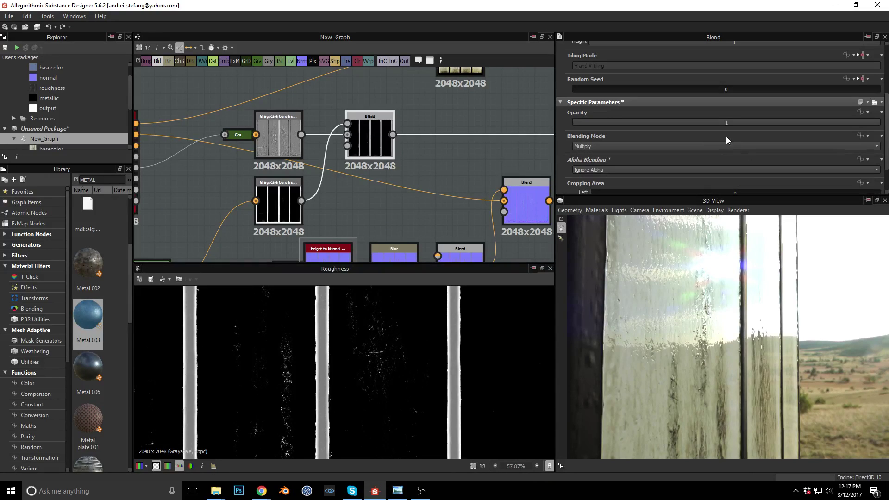
pyautogui.moveTo(758, 122); pyautogui.dragTo(848, 130)
# - Examine the panel reflections in the 3D preview and compare them with industrial_windows1.jpg in Windows Photo Viewer, closing the image when done
pyautogui.moveTo(766, 307)
pyautogui.mouseDown()
pyautogui.moveTo(750, 306)
pyautogui.moveTo(765, 300)
pyautogui.mouseUp()
pyautogui.moveTo(454, 175); pyautogui.dragTo(379, 159, button='middle')
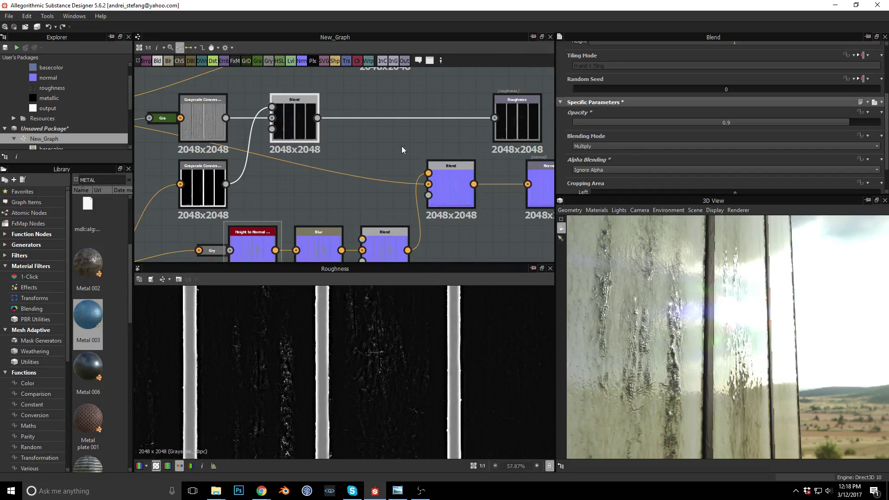
pyautogui.moveTo(742, 312); pyautogui.dragTo(677, 316)
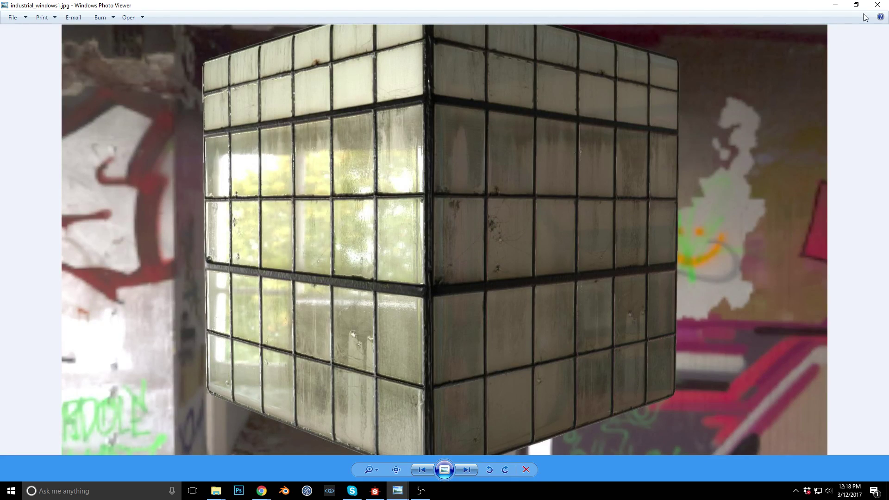
pyautogui.click(876, 5)
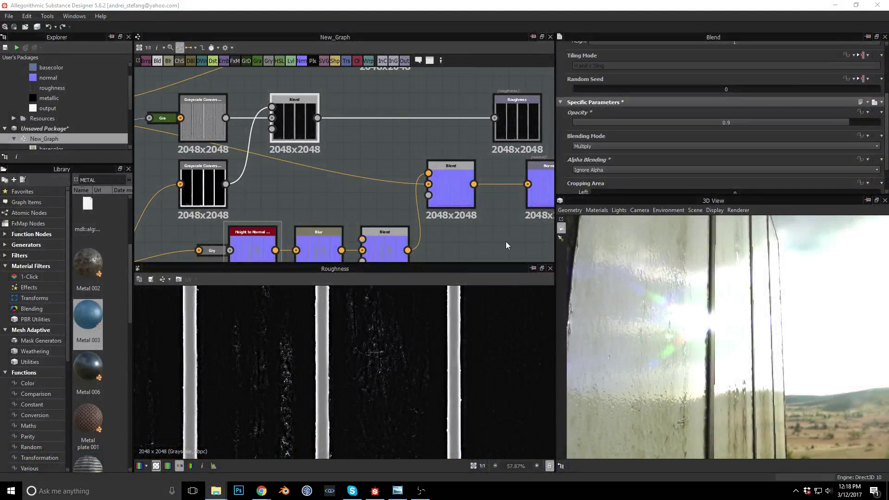
pyautogui.moveTo(484, 226); pyautogui.dragTo(449, 279, button='middle')
pyautogui.moveTo(357, 198); pyautogui.dragTo(309, 177, button='middle')
pyautogui.scroll(1, 406, 145)
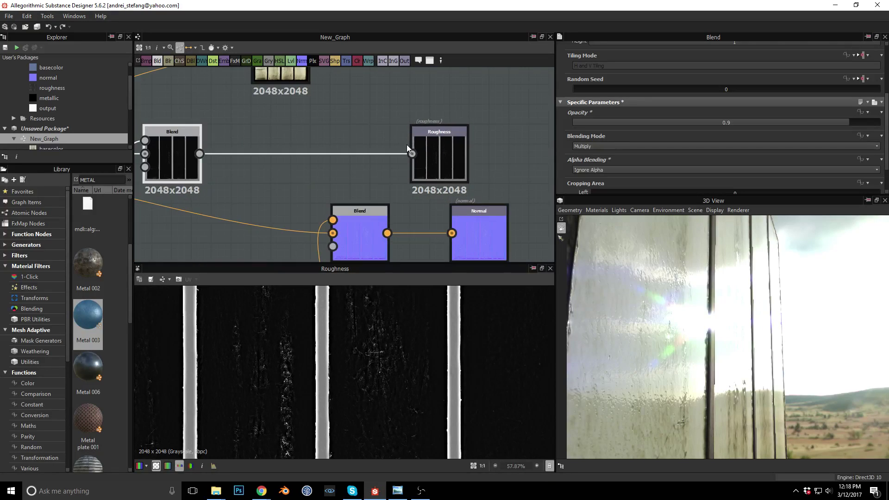
pyautogui.moveTo(711, 324); pyautogui.dragTo(703, 324)
# - Reposition the Roughness output and its Blend node to make room for another node between them
pyautogui.click(440, 172)
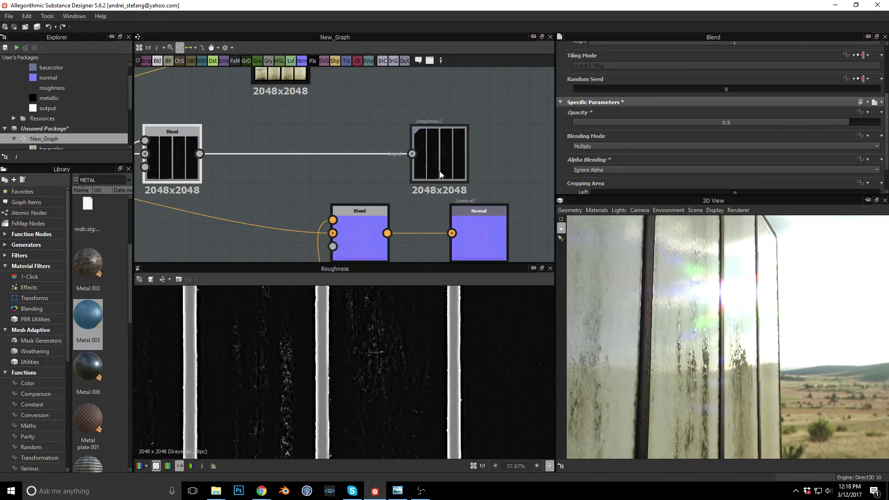
pyautogui.moveTo(363, 232); pyautogui.dragTo(454, 176, button='middle')
pyautogui.scroll(-2, 433, 119)
pyautogui.moveTo(461, 107); pyautogui.dragTo(452, 104, button='middle')
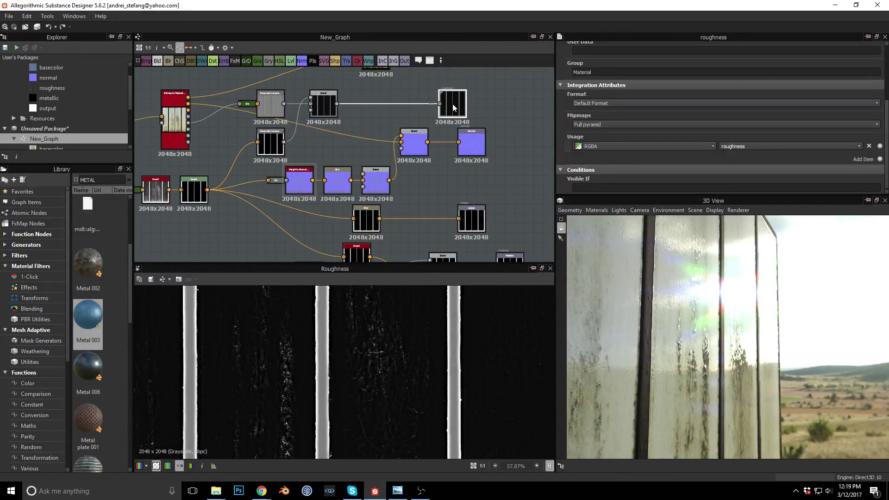
pyautogui.moveTo(459, 105); pyautogui.dragTo(493, 105)
pyautogui.moveTo(338, 94); pyautogui.dragTo(352, 93)
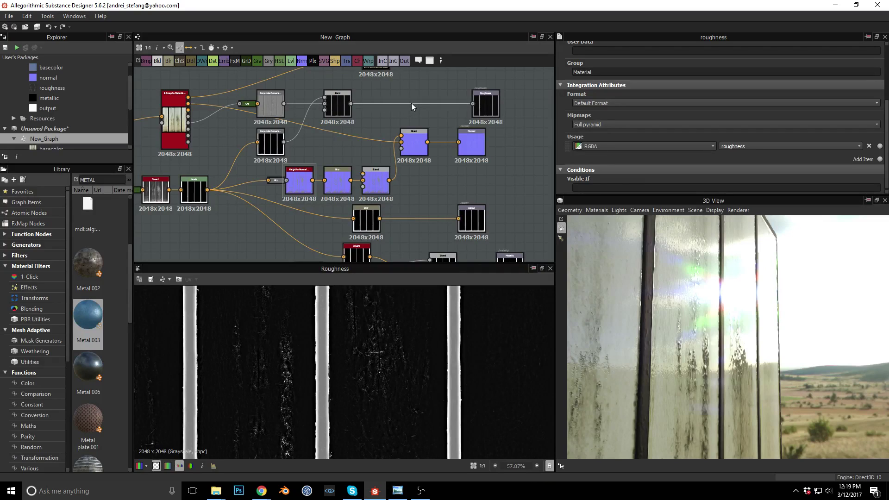
# - Insert a second Blend node on the link before the Roughness output and spread these nodes apart
pyautogui.press('space')
pyautogui.write('BLED')
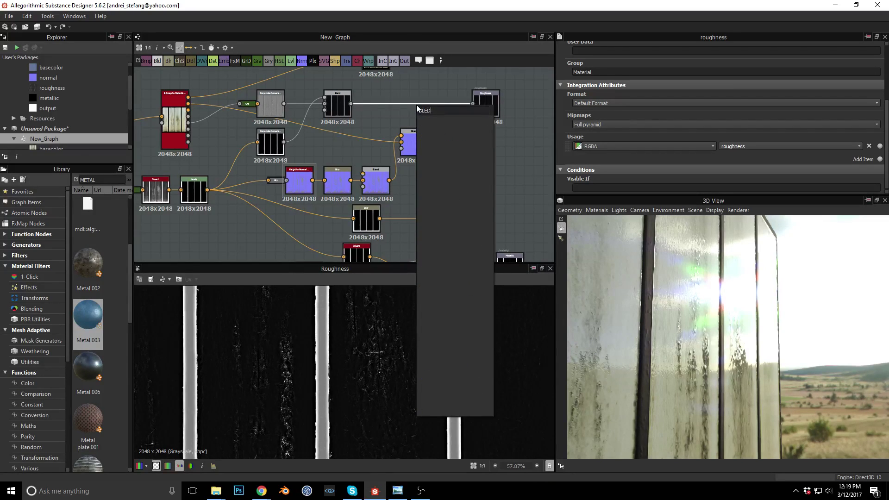
pyautogui.press('BackSpace')
pyautogui.write('ND')
pyautogui.press('Return')
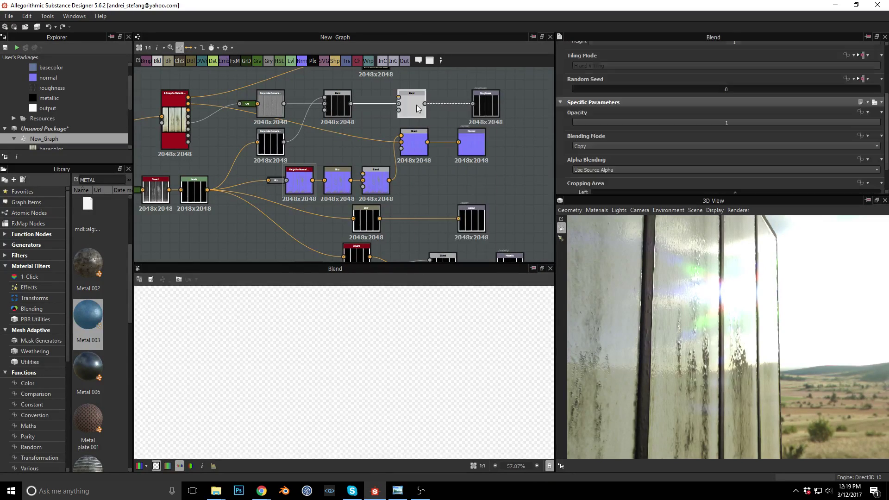
pyautogui.moveTo(485, 110); pyautogui.dragTo(508, 106)
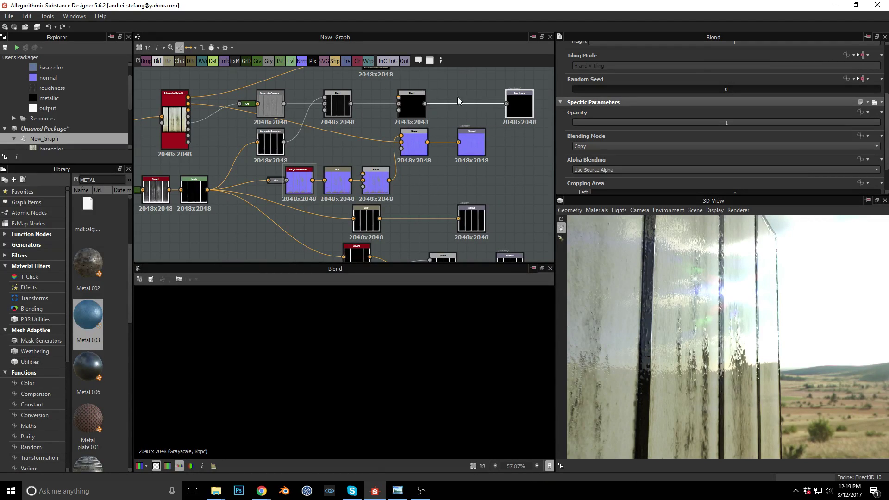
pyautogui.moveTo(415, 94); pyautogui.dragTo(459, 96)
# - Try to feed the metallic branch's Invert node into the new Blend's foreground
pyautogui.moveTo(424, 255); pyautogui.dragTo(387, 264, button='middle')
pyautogui.scroll(2, 362, 226)
pyautogui.scroll(-2, 390, 204)
pyautogui.moveTo(381, 230); pyautogui.dragTo(378, 218, button='middle')
pyautogui.moveTo(332, 256); pyautogui.dragTo(411, 98)
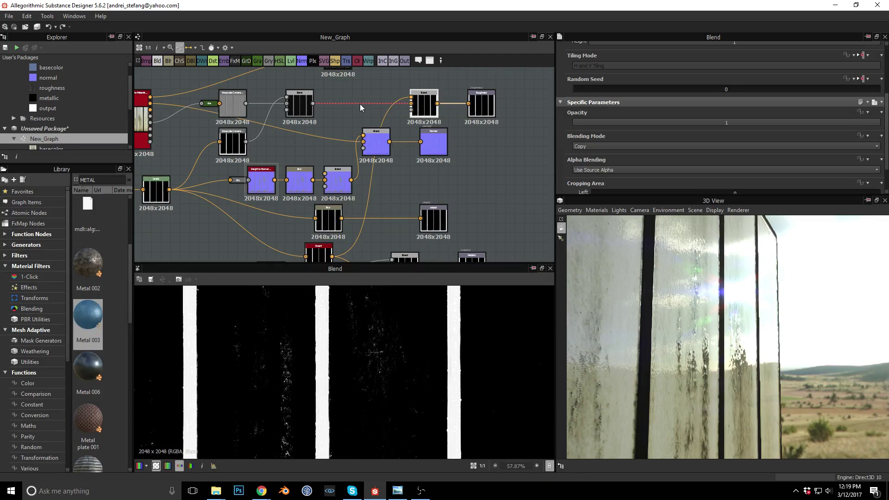
# - Connect the height branch's Blur output to the foreground of the new roughness Blend
pyautogui.scroll(5, 413, 99)
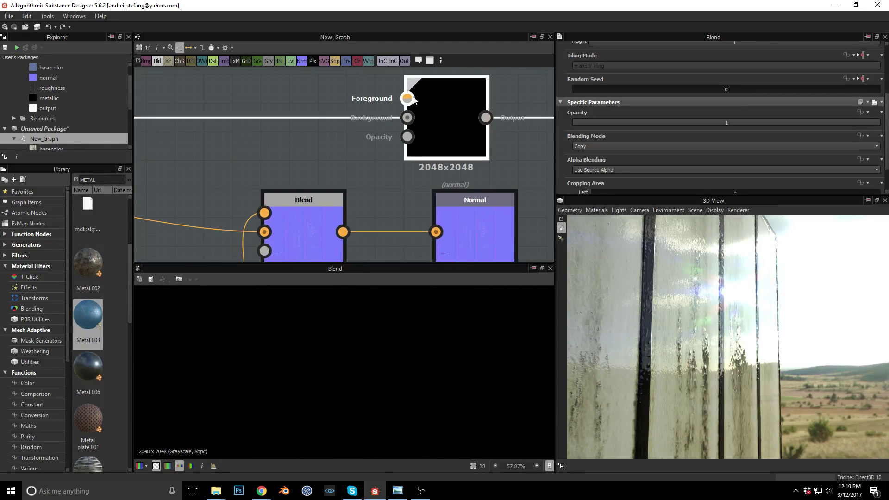
pyautogui.scroll(-2, 417, 98)
pyautogui.moveTo(396, 179); pyautogui.dragTo(406, 95, button='middle')
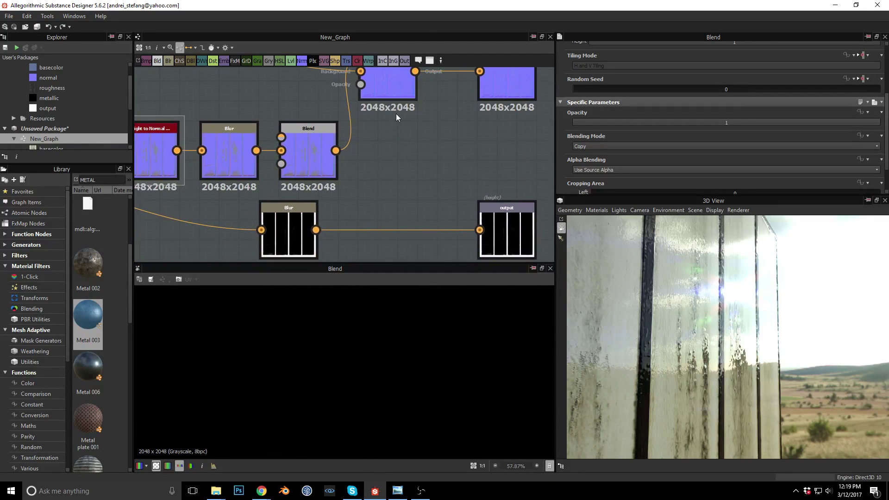
pyautogui.scroll(-2, 402, 116)
pyautogui.moveTo(327, 196); pyautogui.dragTo(254, 230, button='middle')
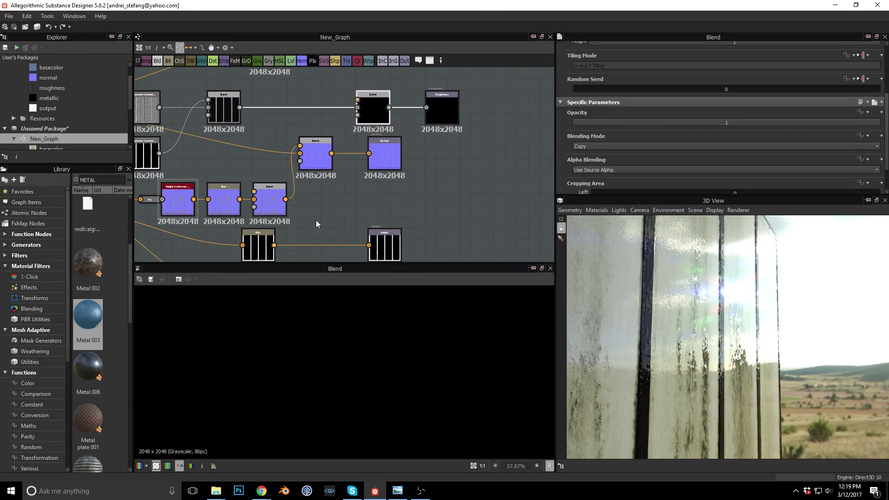
pyautogui.moveTo(276, 246); pyautogui.dragTo(359, 99)
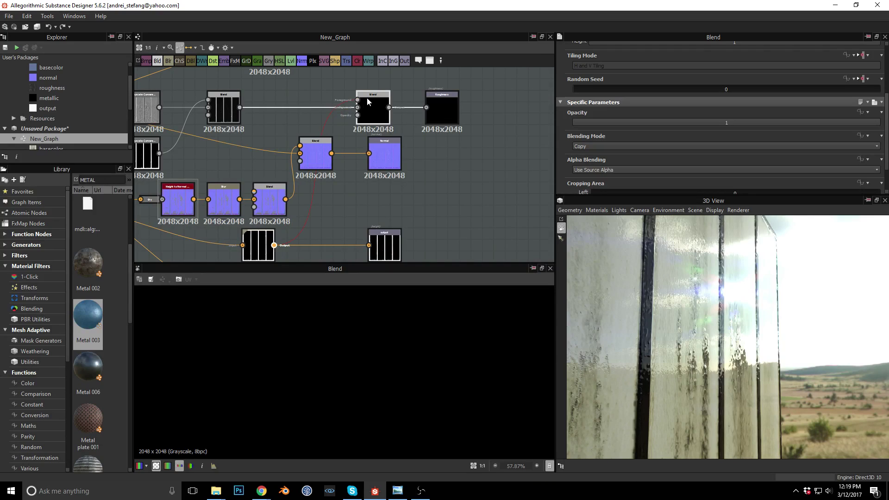
# - Insert a Grayscale Conversion on the link from the Blur to the roughness Blend and place it above the roughness branch
pyautogui.click(314, 191)
pyautogui.press('space')
pyautogui.write('GREY')
pyautogui.press('BackSpace')
pyautogui.press('BackSpace')
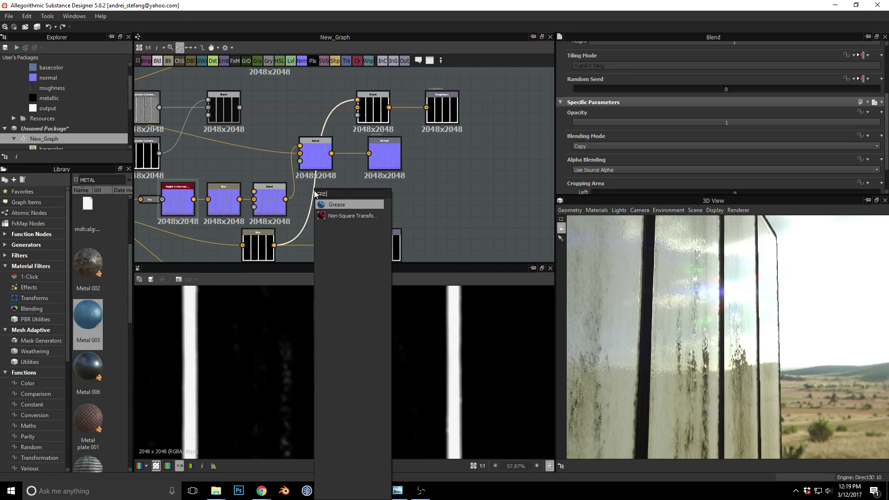
pyautogui.press('Down')
pyautogui.press('Down')
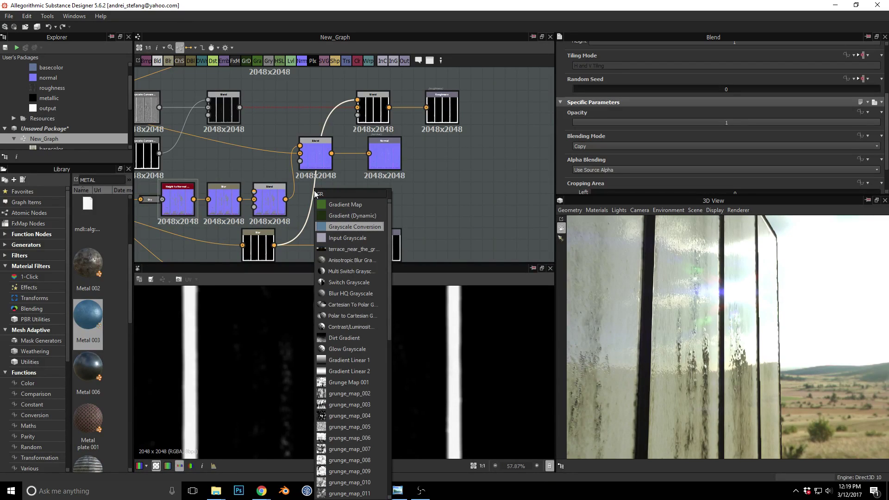
pyautogui.press('Return')
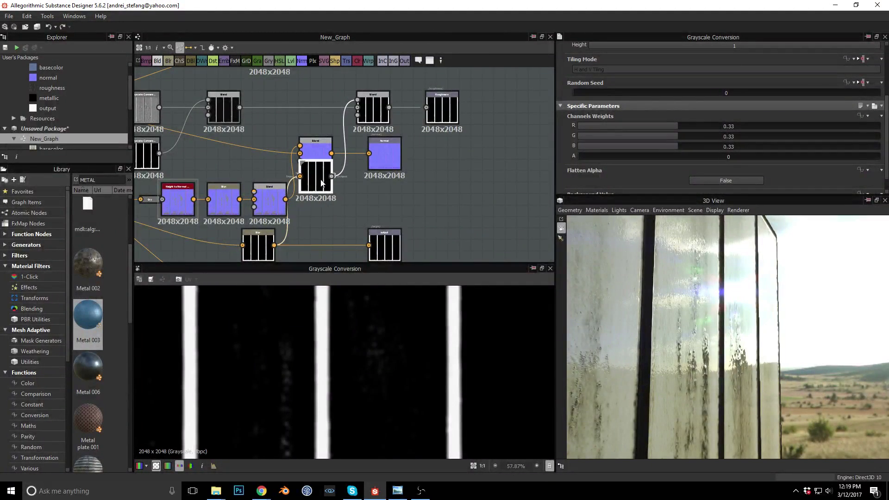
pyautogui.moveTo(315, 165); pyautogui.dragTo(315, 70)
pyautogui.moveTo(415, 124); pyautogui.dragTo(405, 159, button='middle')
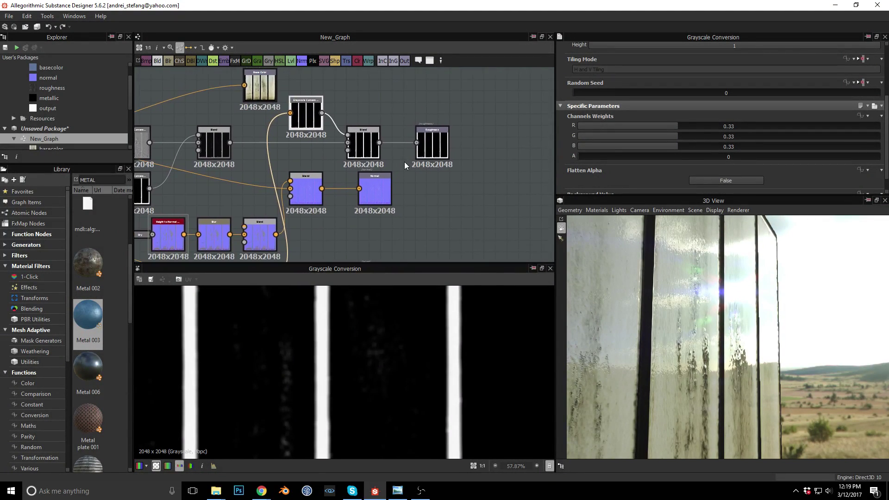
# - Set the new roughness Blend's blending mode to Multiply and its opacity to 0.72
pyautogui.scroll(5, 351, 144)
pyautogui.click(347, 144)
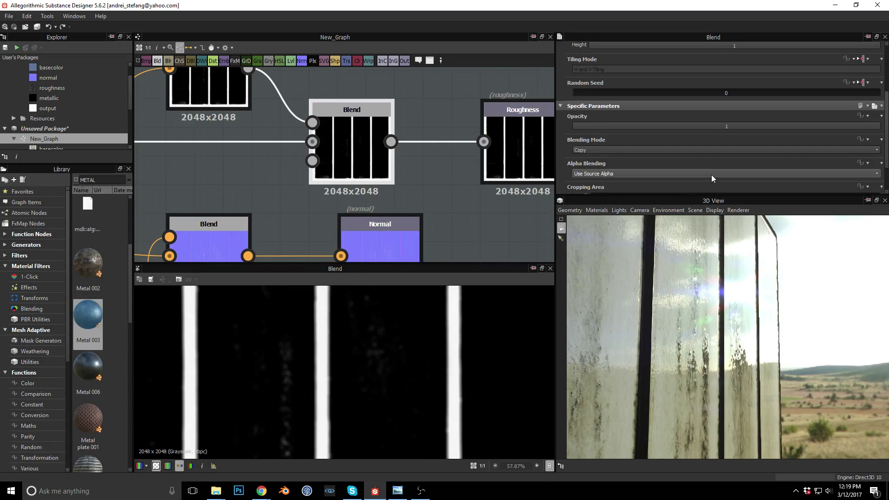
pyautogui.click(705, 150)
pyautogui.click(612, 175)
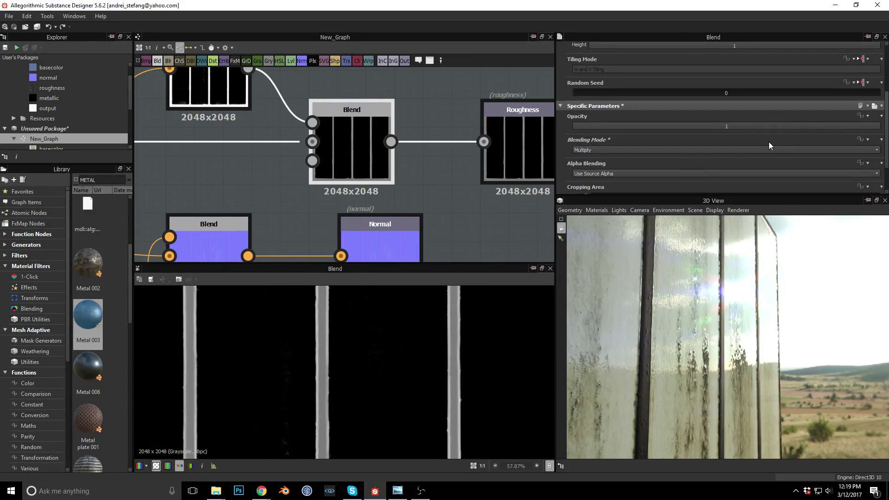
pyautogui.moveTo(804, 124)
pyautogui.mouseDown()
pyautogui.moveTo(626, 122)
pyautogui.moveTo(806, 126)
pyautogui.mouseUp()
pyautogui.click(793, 127)
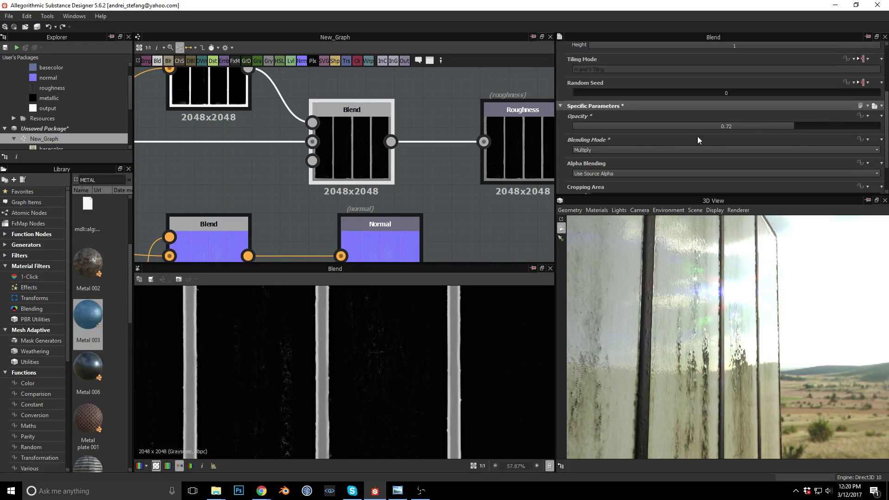
# - Move the new Blend and its Grayscale Conversion node apart to widen the gap along their link
pyautogui.scroll(5, 395, 149)
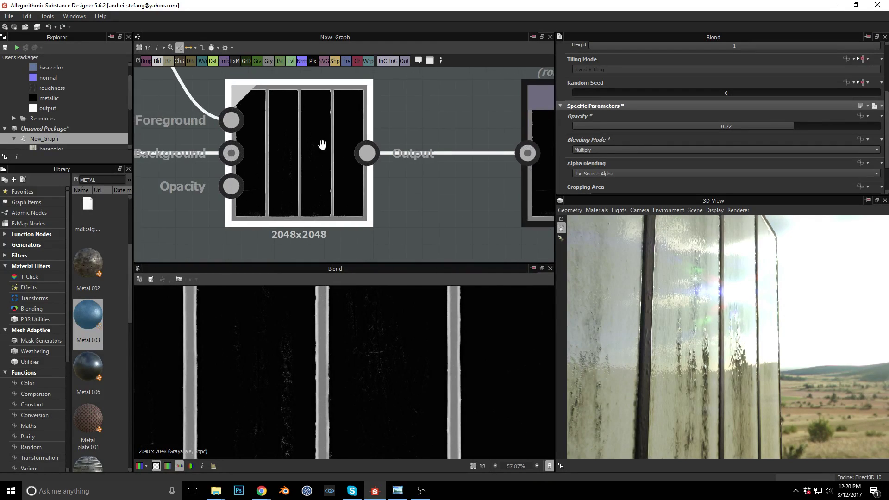
pyautogui.scroll(-6, 318, 143)
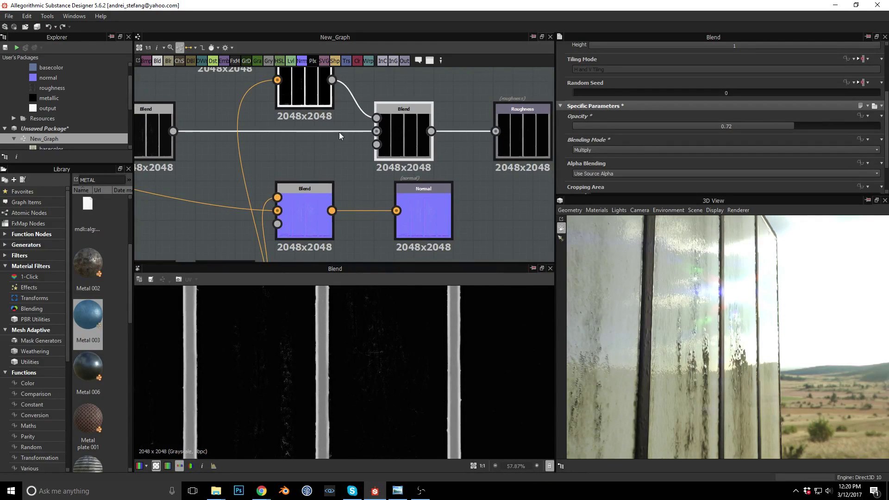
pyautogui.moveTo(332, 136); pyautogui.dragTo(353, 200, button='middle')
pyautogui.moveTo(428, 188); pyautogui.dragTo(467, 188)
pyautogui.moveTo(311, 127); pyautogui.dragTo(271, 131)
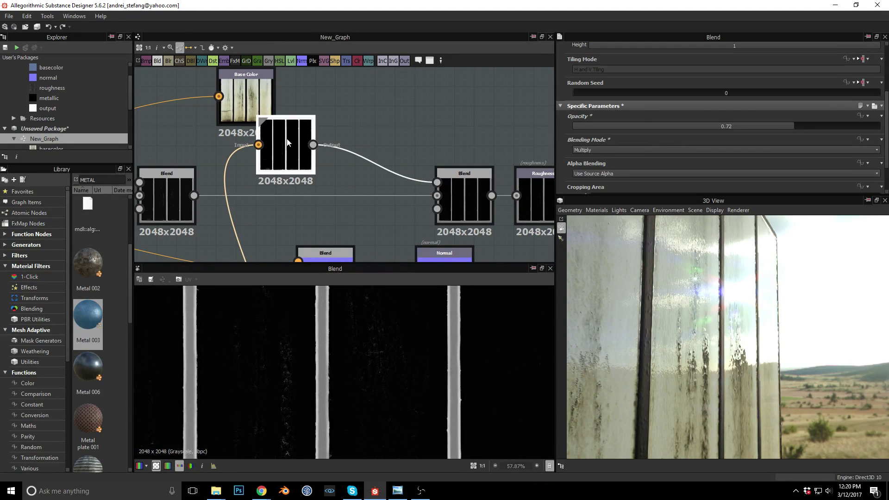
# - Try inserting an Invert node between the Grayscale Conversion and the roughness Blend's foreground
pyautogui.rightClick(376, 163)
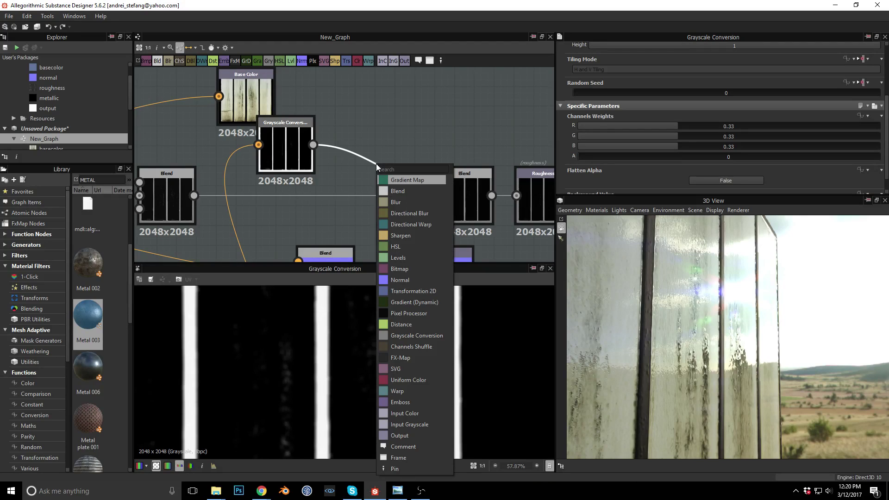
pyautogui.write('inve')
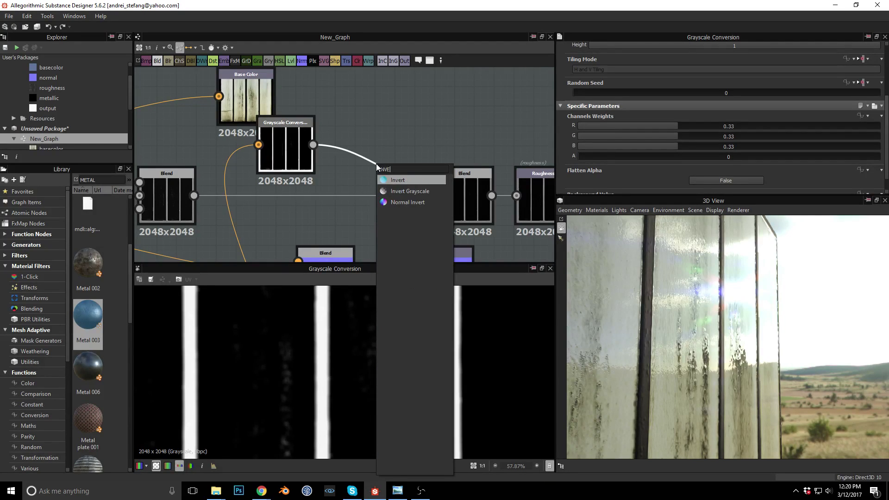
pyautogui.press('Return')
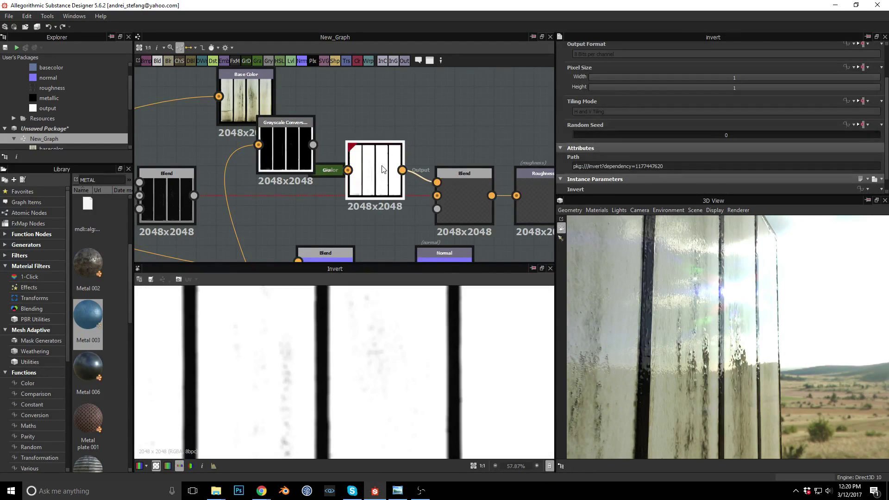
pyautogui.moveTo(370, 149); pyautogui.dragTo(369, 114)
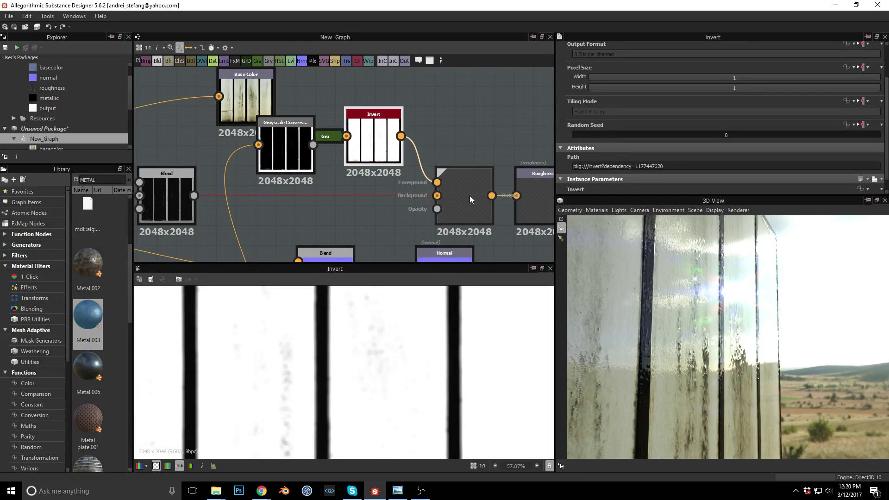
# - Delete the Invert node and its Gradient Map, and reconnect the Grayscale Conversion directly to the roughness Blend's foreground
pyautogui.moveTo(382, 145)
pyautogui.mouseDown()
pyautogui.moveTo(392, 162)
pyautogui.moveTo(336, 149)
pyautogui.moveTo(373, 134)
pyautogui.mouseUp()
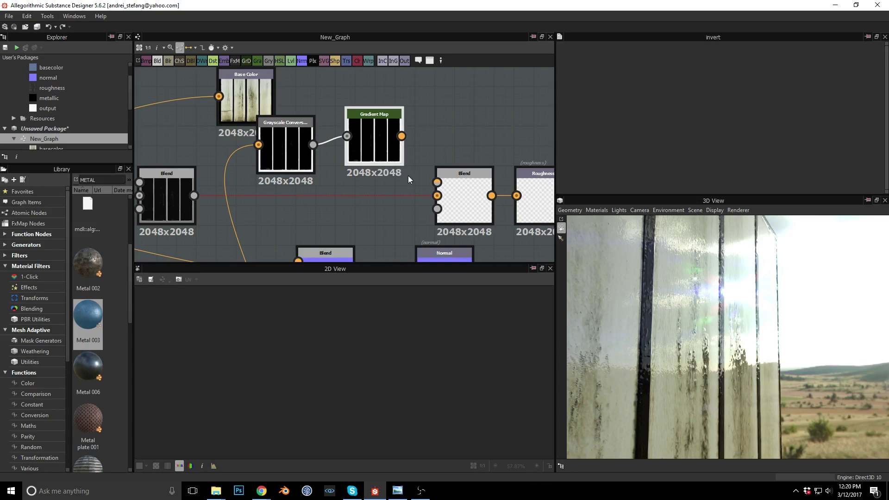
pyautogui.press('Delete')
pyautogui.moveTo(313, 144); pyautogui.dragTo(437, 182)
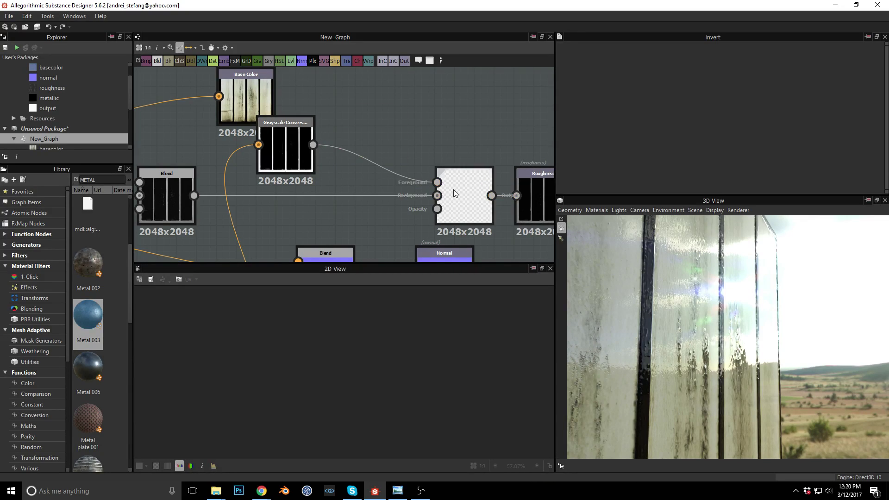
pyautogui.click(374, 166)
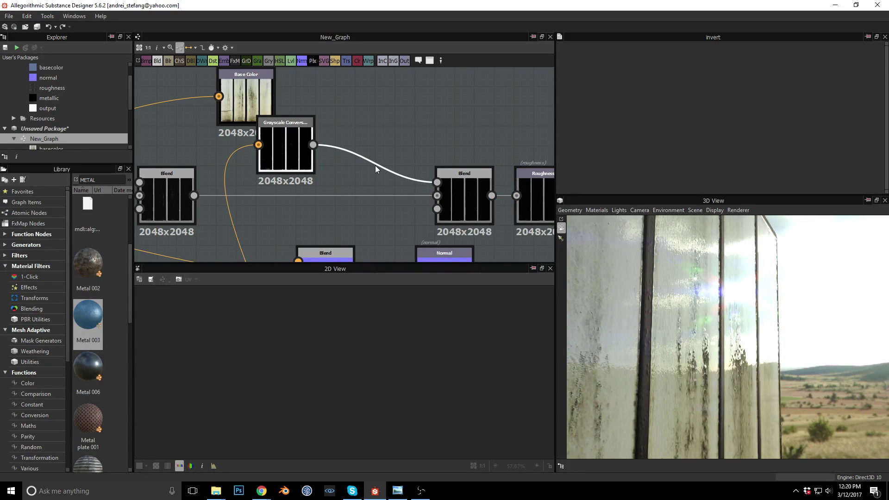
# - Insert a Levels node on the link between the Grayscale Conversion and the roughness Blend's foreground, level with the Grayscale Conversion
pyautogui.press('space')
pyautogui.write('LEVE')
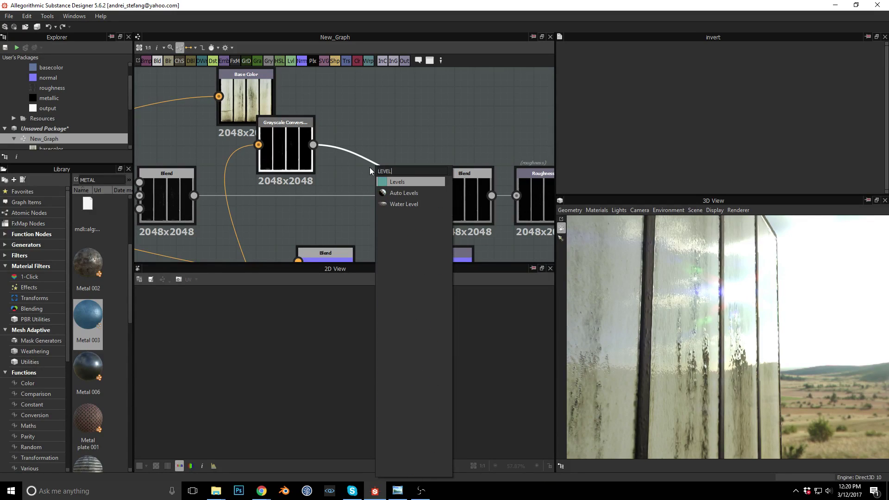
pyautogui.write('L')
pyautogui.press('Return')
pyautogui.moveTo(369, 168); pyautogui.dragTo(374, 132)
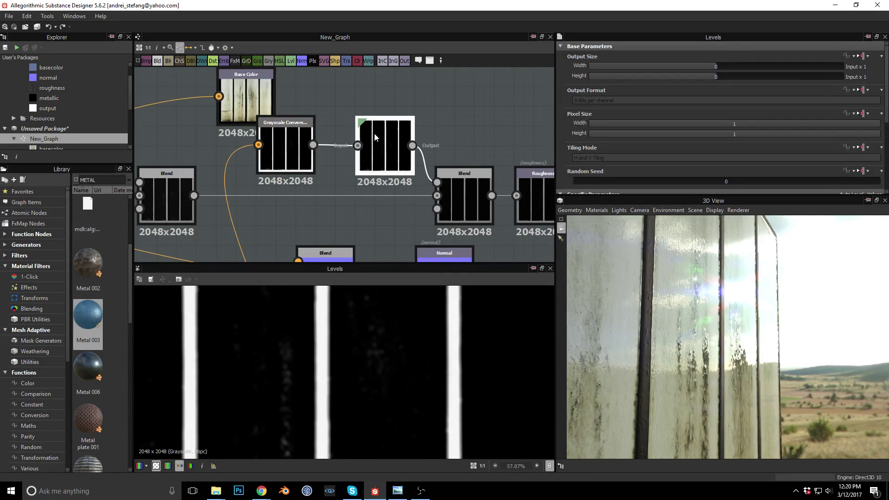
# - Shift the Levels node's luminance midtone far toward the white end to darken and thin the strip mask
pyautogui.scroll(-3, 738, 152)
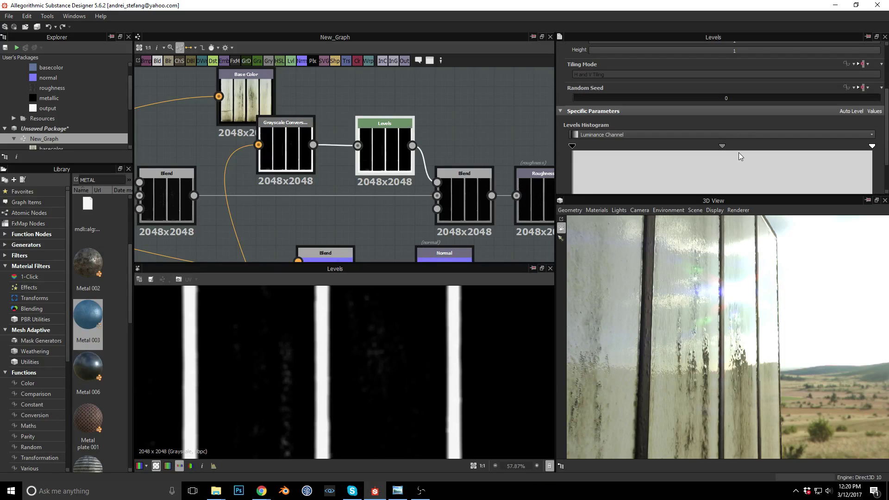
pyautogui.moveTo(722, 147); pyautogui.dragTo(849, 159)
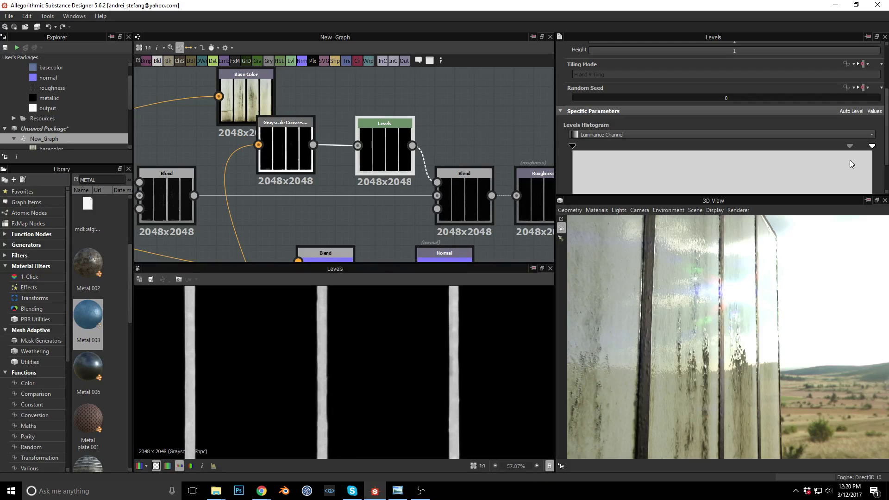
pyautogui.moveTo(727, 279); pyautogui.dragTo(688, 281)
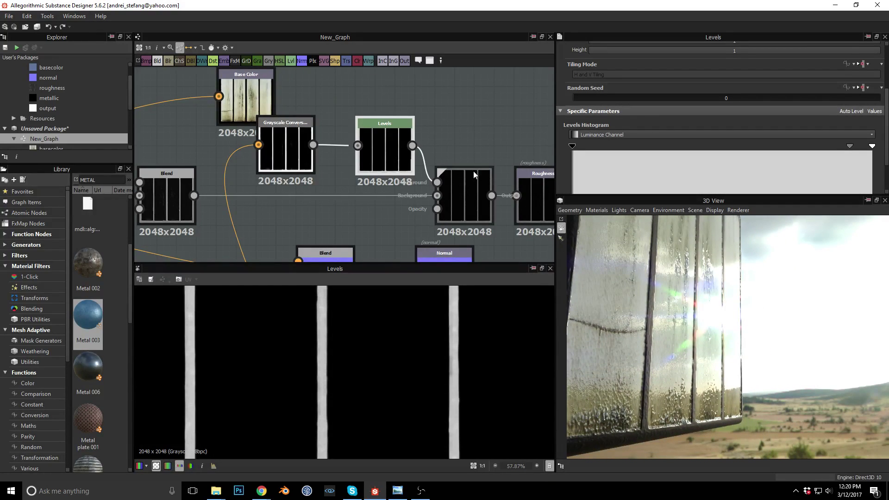
# - Set the height scale of the 3D preview's material to 0.06 and check the relief on the panel frame
pyautogui.scroll(-4, 482, 179)
pyautogui.scroll(3, 465, 171)
pyautogui.moveTo(482, 202); pyautogui.dragTo(479, 129, button='middle')
pyautogui.scroll(1, 482, 192)
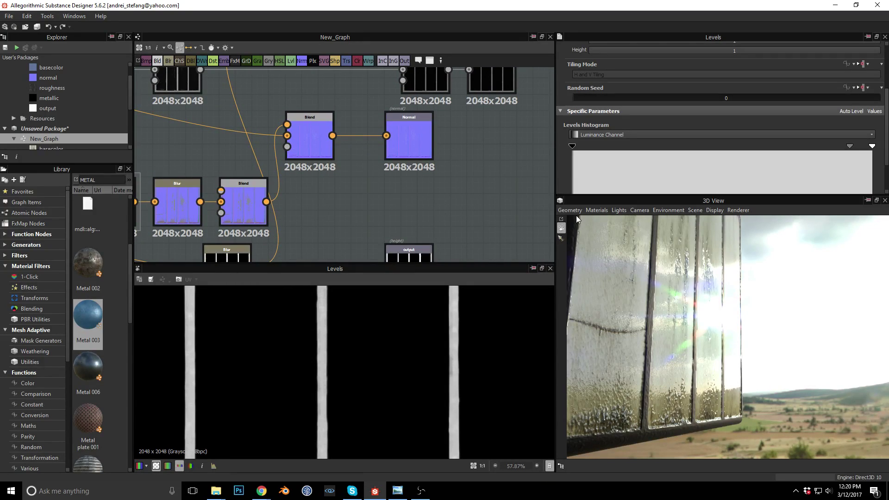
pyautogui.click(590, 210)
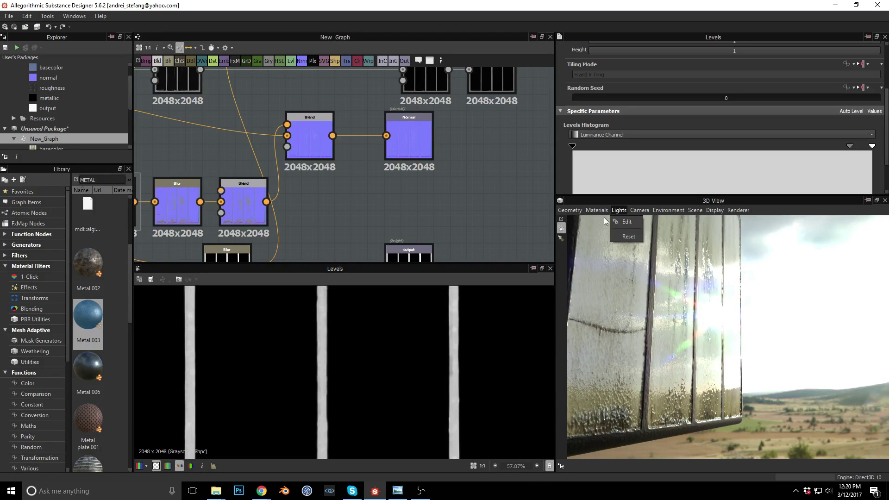
pyautogui.moveTo(599, 224)
pyautogui.click(652, 221)
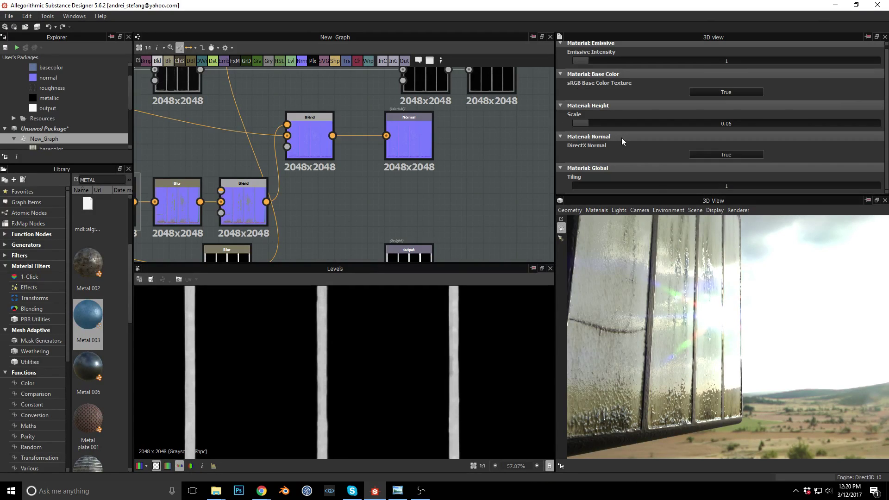
pyautogui.moveTo(587, 123); pyautogui.dragTo(608, 123)
pyautogui.scroll(3, 651, 299)
pyautogui.moveTo(651, 299); pyautogui.dragTo(673, 304)
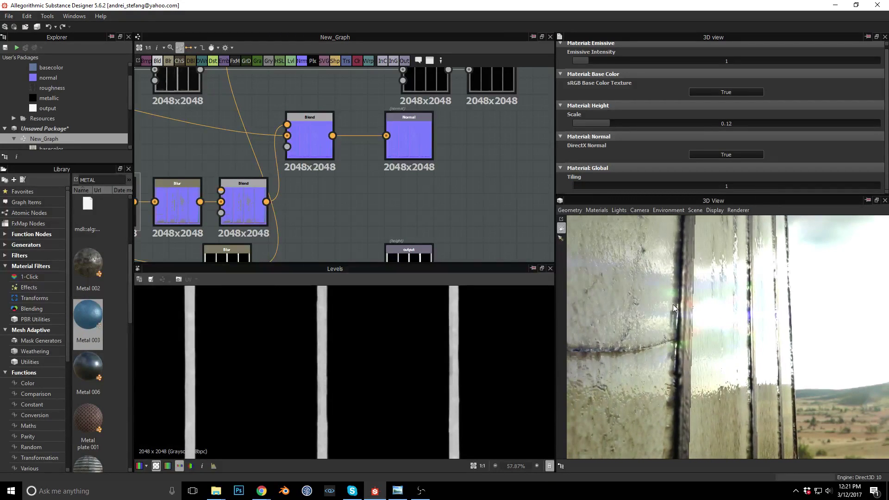
pyautogui.moveTo(610, 127); pyautogui.dragTo(591, 134)
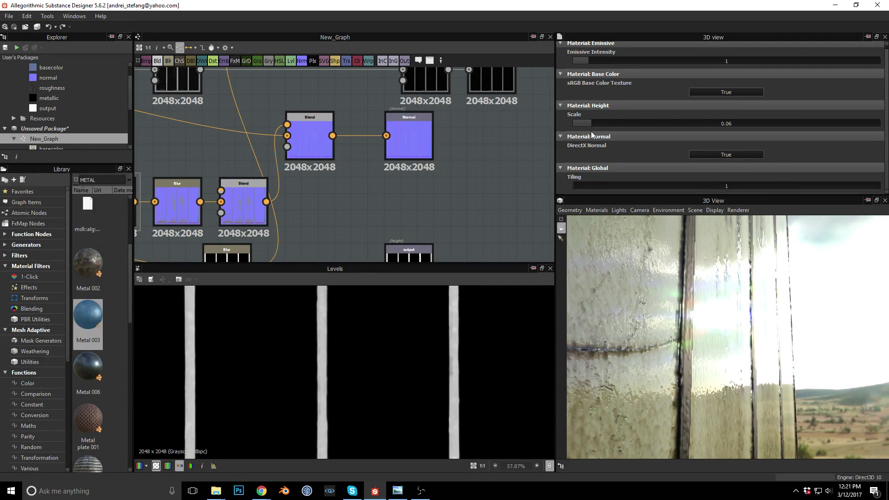
pyautogui.moveTo(640, 254); pyautogui.dragTo(707, 324)
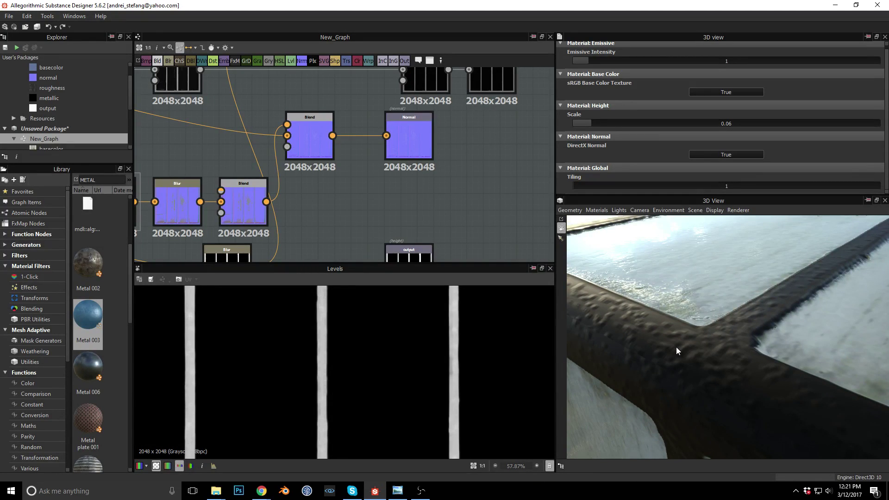
# - Increase the intensity of the Blur node that follows Height to Normal in the normal branch
pyautogui.moveTo(413, 204); pyautogui.dragTo(476, 205, button='middle')
pyautogui.moveTo(329, 182); pyautogui.dragTo(207, 176, button='middle')
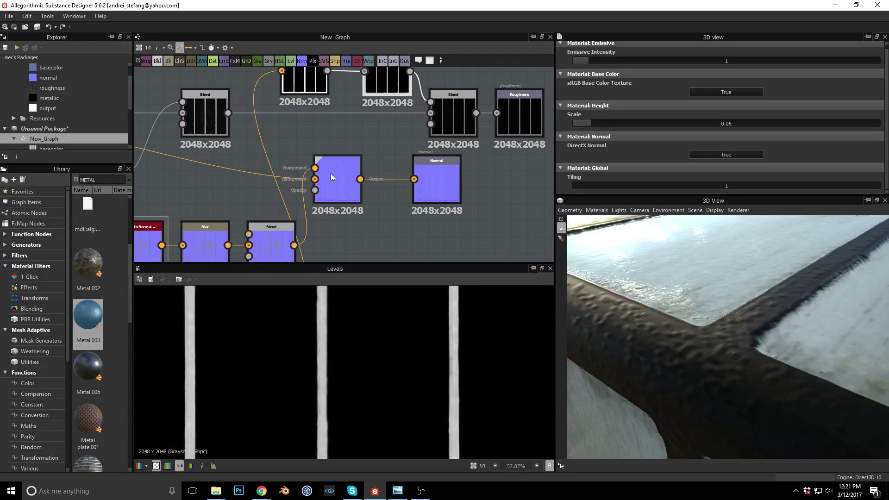
pyautogui.doubleClick(332, 174)
pyautogui.scroll(6, 317, 353)
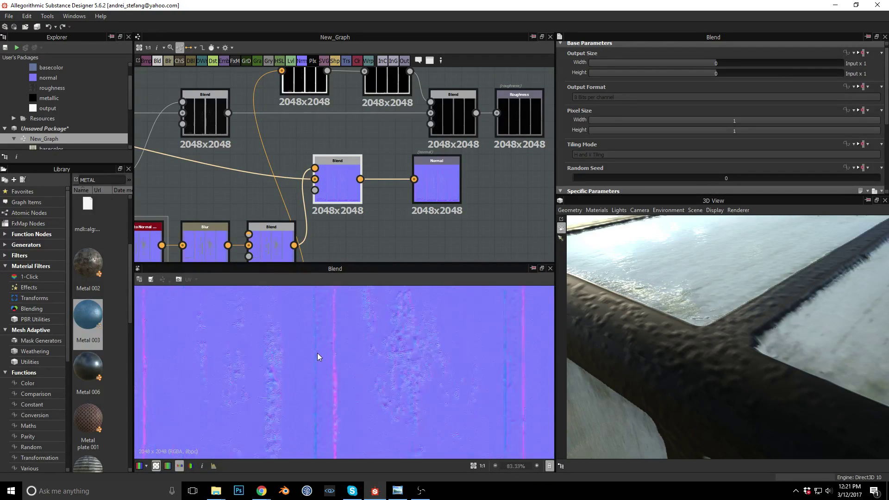
pyautogui.moveTo(357, 252); pyautogui.dragTo(453, 197, button='middle')
pyautogui.doubleClick(358, 190)
pyautogui.doubleClick(291, 196)
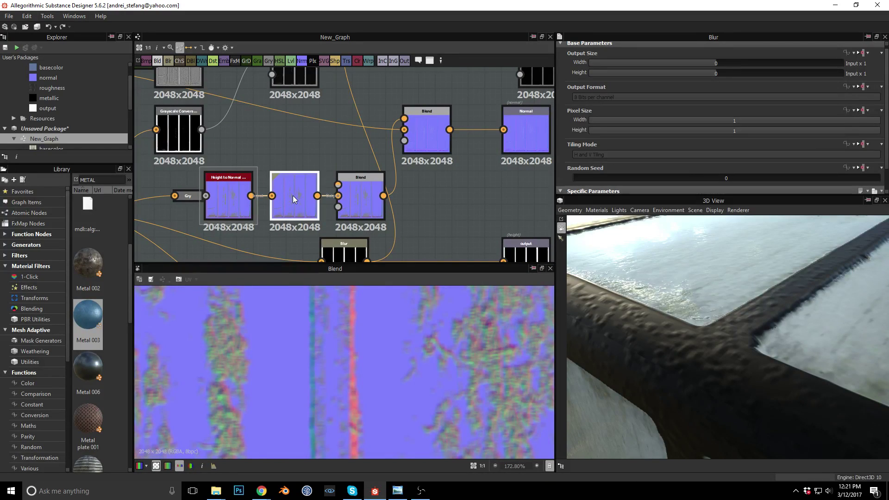
pyautogui.scroll(-1, 648, 153)
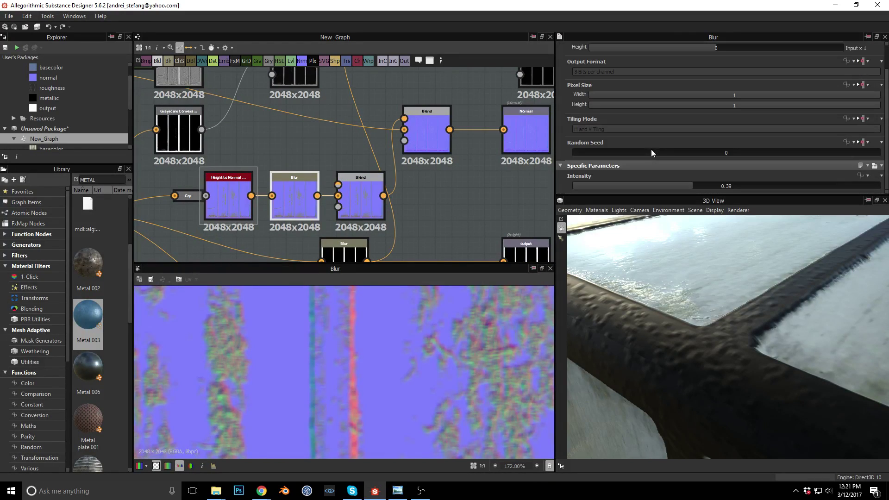
pyautogui.moveTo(691, 188); pyautogui.dragTo(762, 188)
# - Shift the Height to Normal node away from the Blur and set its height depth to 6.79 cm and surface size to 1 cm
pyautogui.moveTo(223, 188); pyautogui.dragTo(207, 191)
pyautogui.scroll(-3, 654, 137)
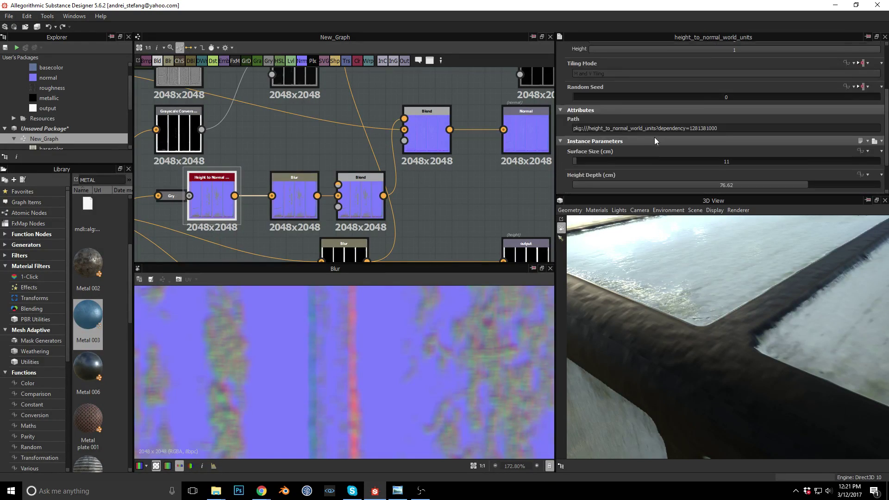
pyautogui.moveTo(784, 155); pyautogui.dragTo(564, 156)
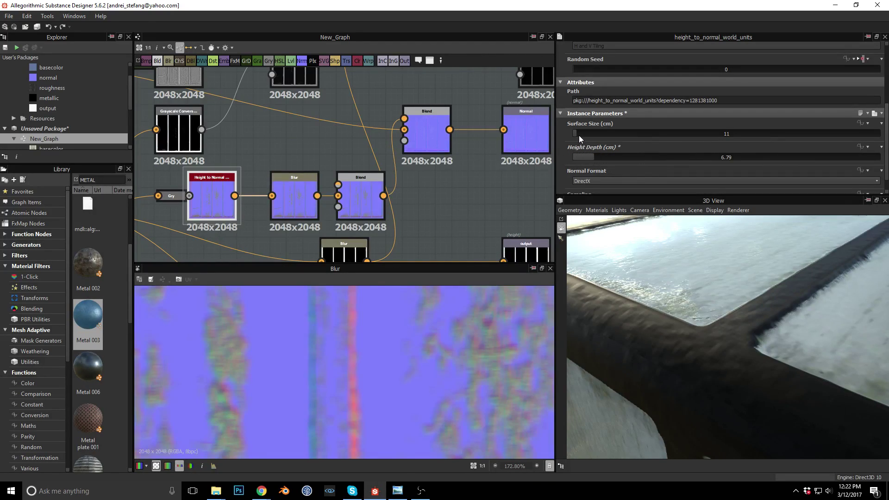
pyautogui.moveTo(578, 135); pyautogui.dragTo(537, 142)
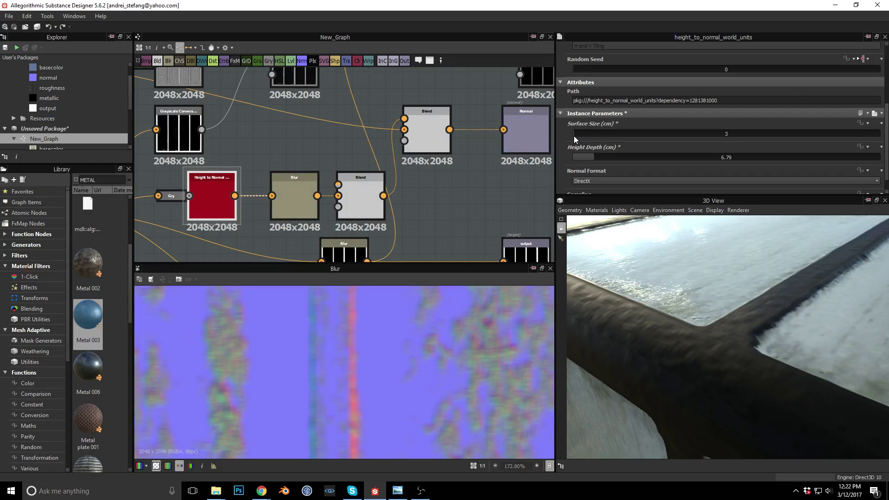
pyautogui.doubleClick(693, 133)
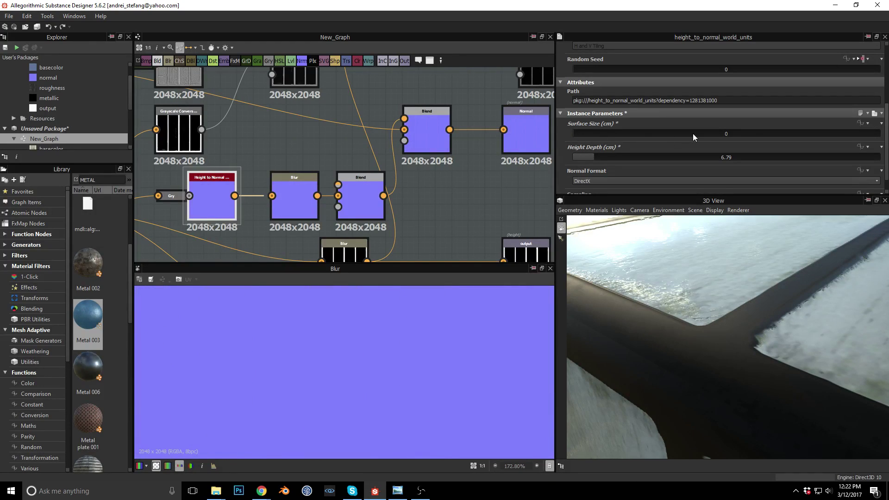
pyautogui.write('1')
pyautogui.press('Return')
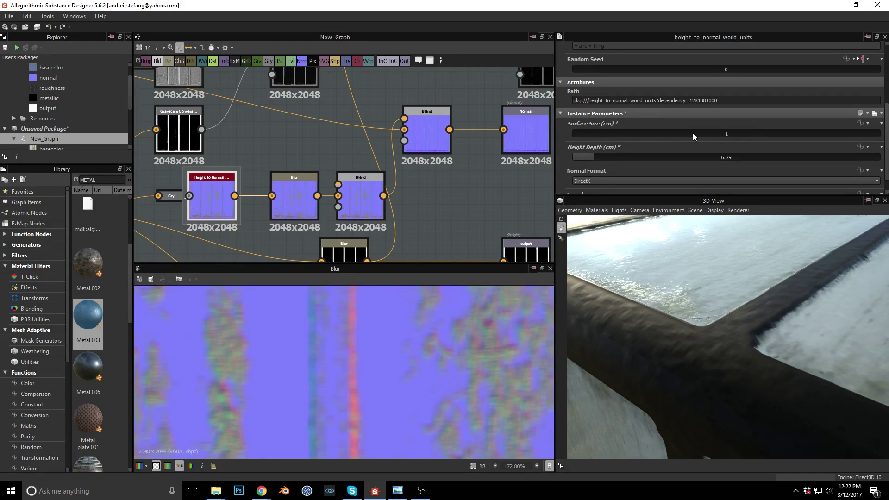
pyautogui.moveTo(741, 240); pyautogui.dragTo(701, 306)
pyautogui.scroll(3, 700, 305)
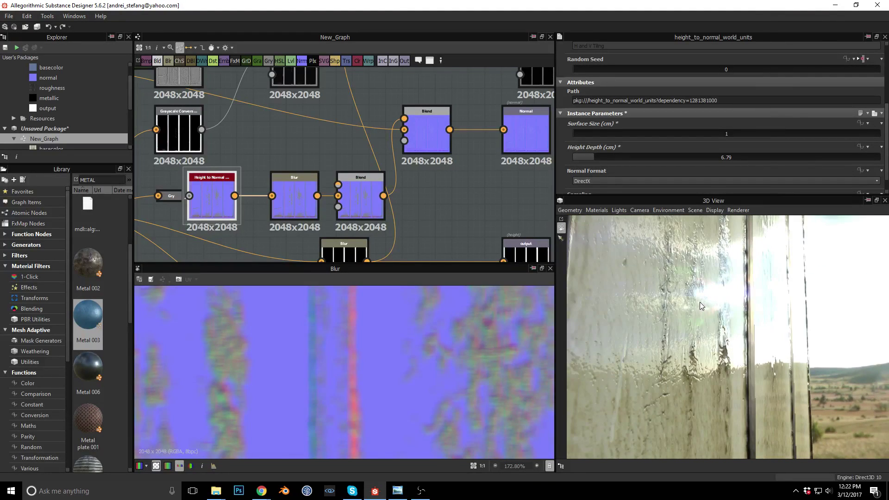
# - Set the fine details of the Bitmap to Material node's Relief Equalizer to 0.01 and inspect the panel surface
pyautogui.moveTo(408, 190); pyautogui.dragTo(536, 186, button='middle')
pyautogui.scroll(-3, 425, 183)
pyautogui.moveTo(426, 186); pyautogui.dragTo(368, 175, button='middle')
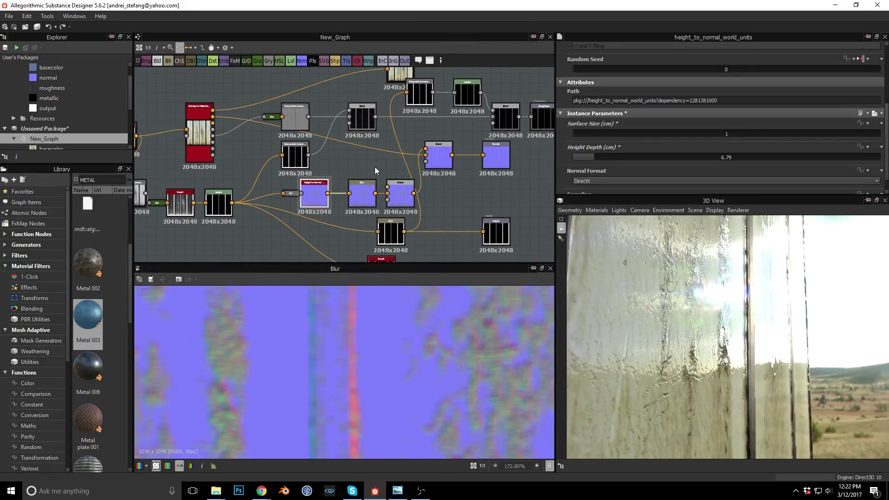
pyautogui.scroll(5, 449, 162)
pyautogui.moveTo(449, 162); pyautogui.dragTo(764, 251, button='middle')
pyautogui.click(202, 157)
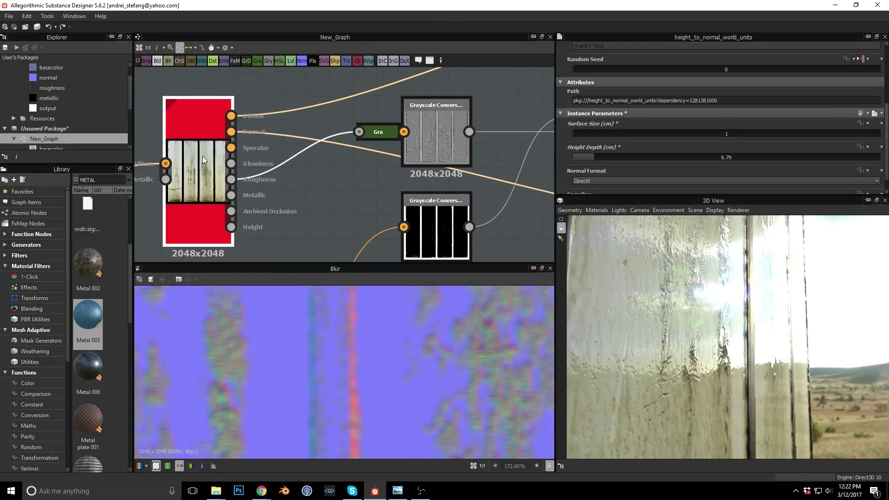
pyautogui.scroll(-15, 723, 143)
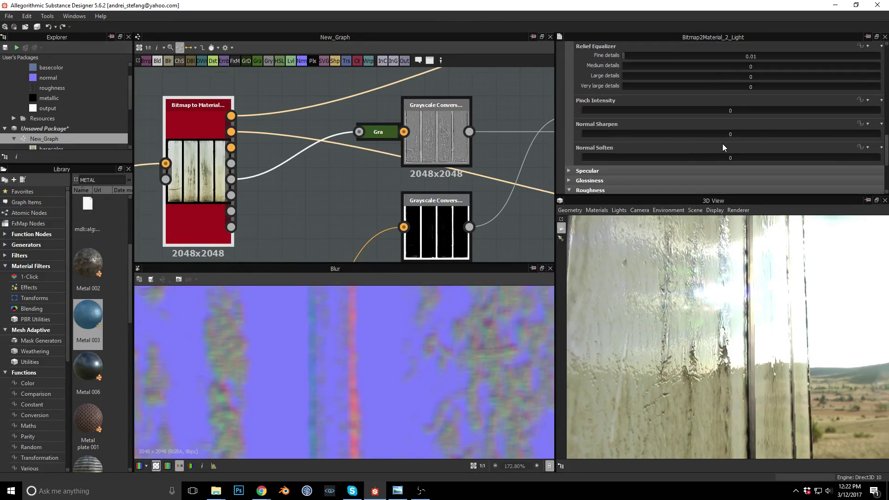
pyautogui.scroll(2, 723, 147)
pyautogui.moveTo(623, 110); pyautogui.dragTo(624, 110)
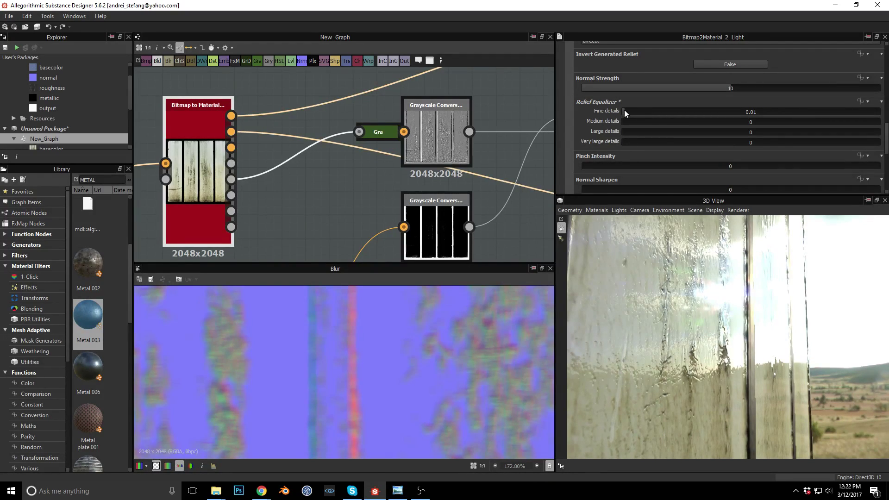
pyautogui.moveTo(648, 248); pyautogui.dragTo(702, 304)
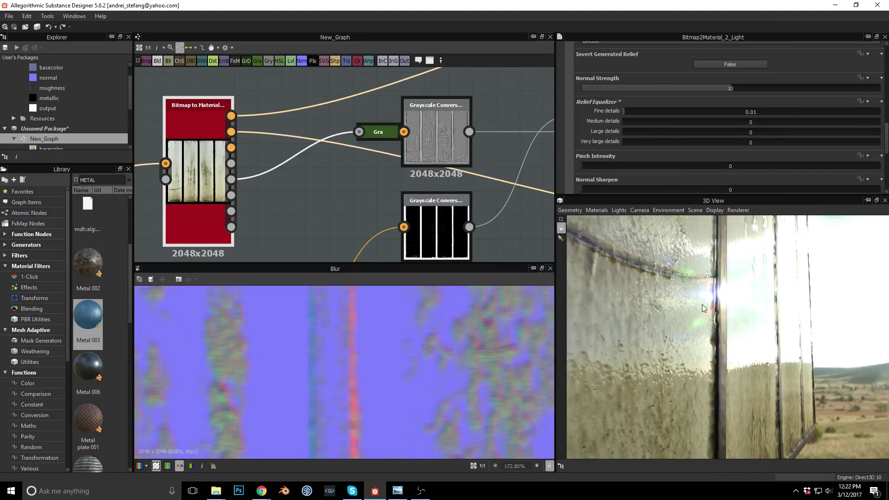
pyautogui.moveTo(768, 298); pyautogui.dragTo(765, 302)
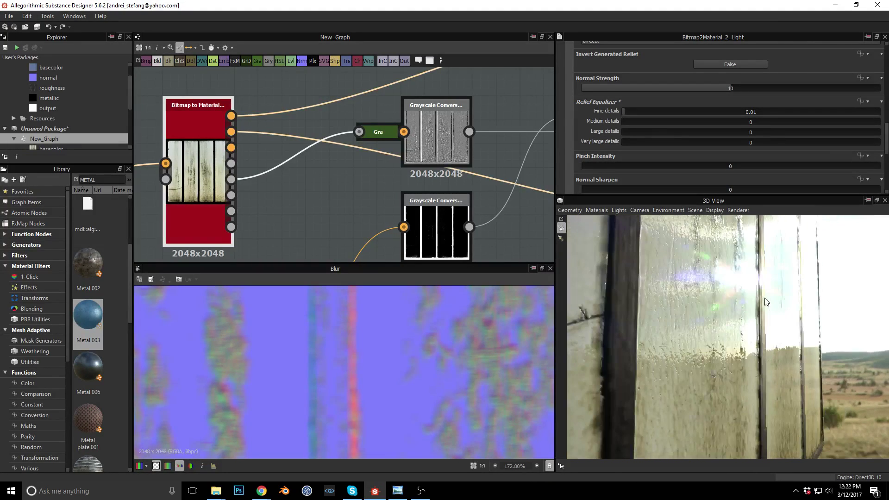
# - Set the opacity of the Blend feeding the Normal output to 0.92, with Use Source Alpha as its alpha blending, and inspect the panels
pyautogui.moveTo(371, 172); pyautogui.dragTo(306, 156, button='middle')
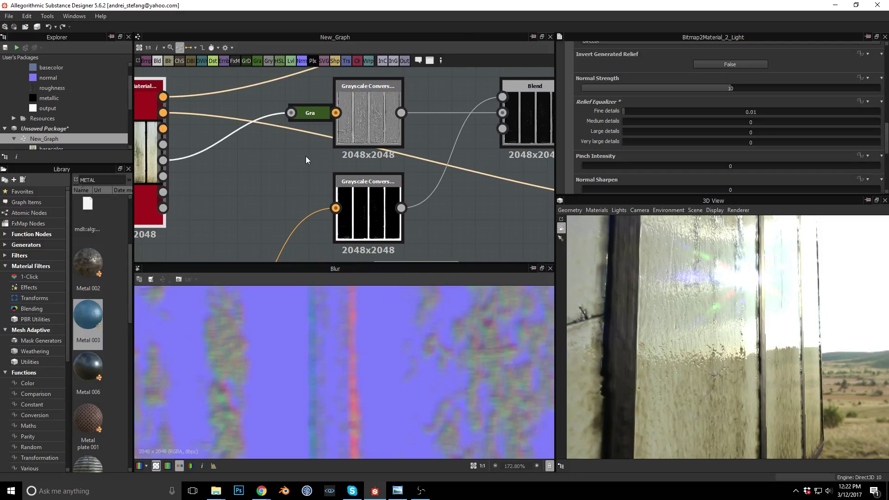
pyautogui.scroll(-2, 319, 160)
pyautogui.moveTo(343, 183); pyautogui.dragTo(364, 165, button='middle')
pyautogui.scroll(-5, 407, 342)
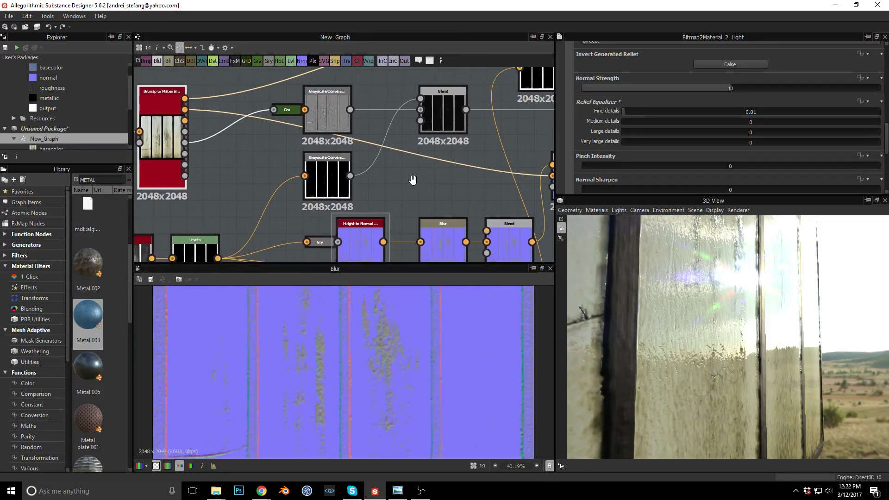
pyautogui.moveTo(419, 182); pyautogui.dragTo(322, 181, button='middle')
pyautogui.doubleClick(482, 172)
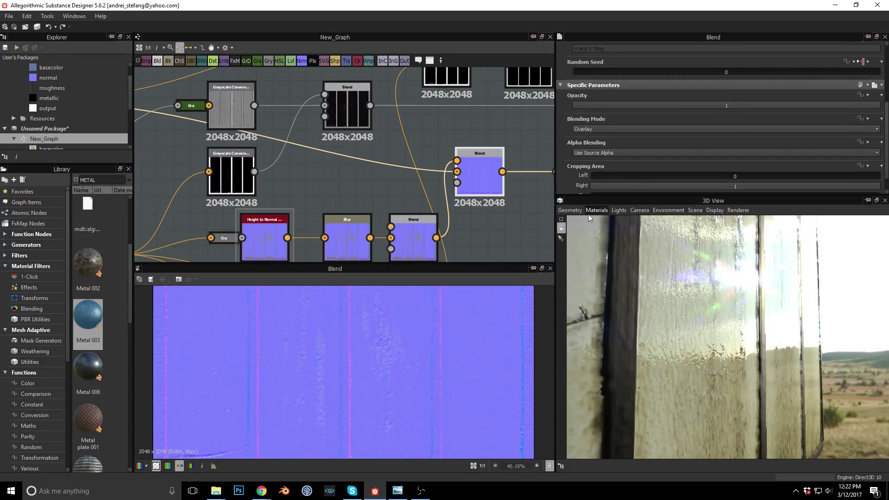
pyautogui.scroll(-1, 705, 134)
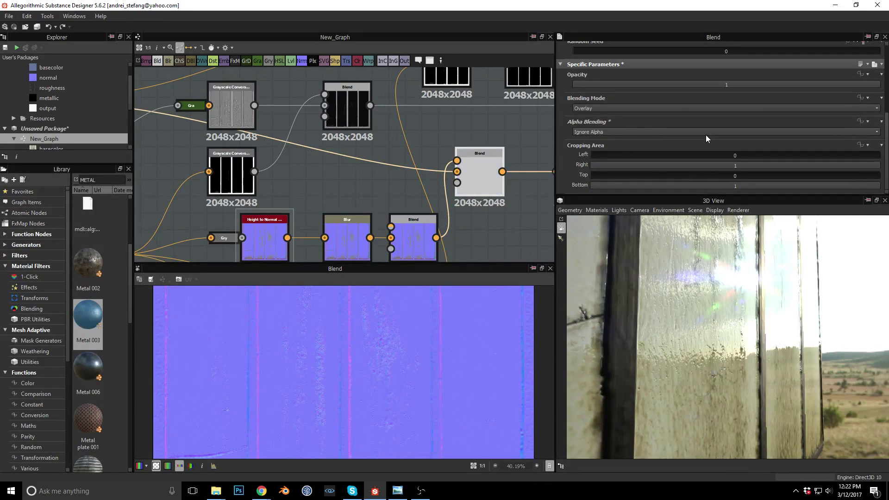
pyautogui.scroll(1, 705, 134)
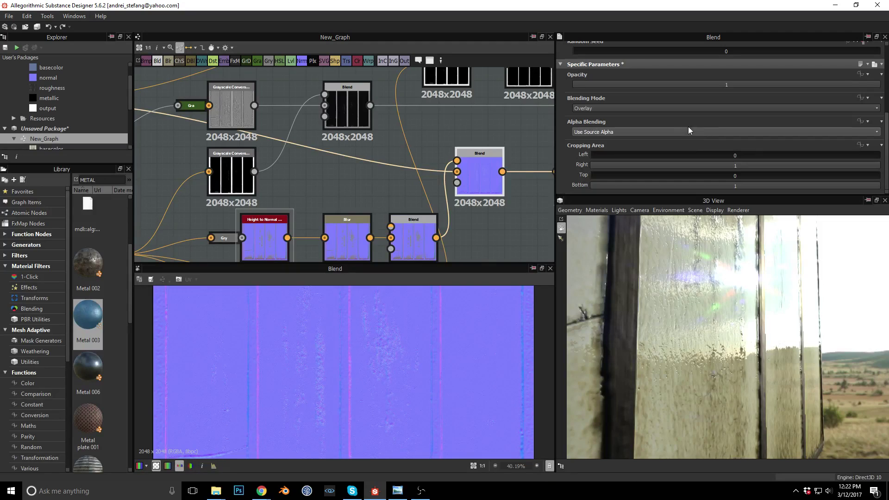
pyautogui.moveTo(827, 87); pyautogui.dragTo(854, 89)
pyautogui.scroll(5, 709, 317)
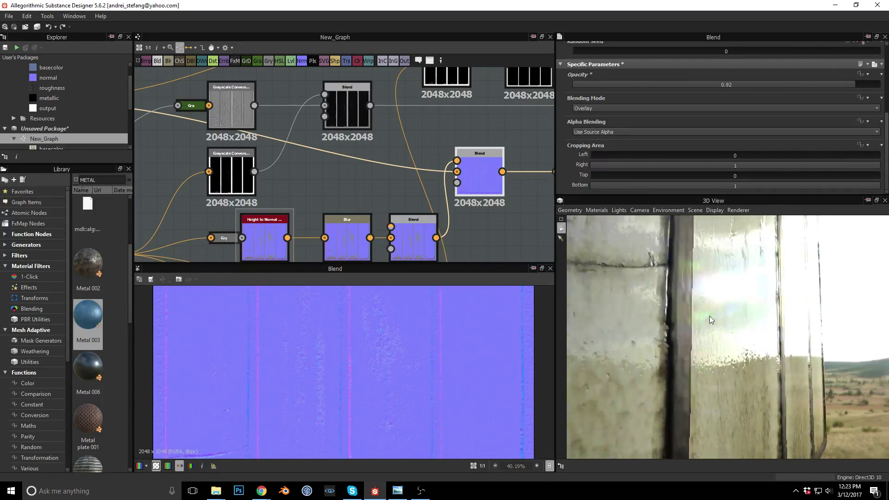
pyautogui.scroll(-6, 711, 315)
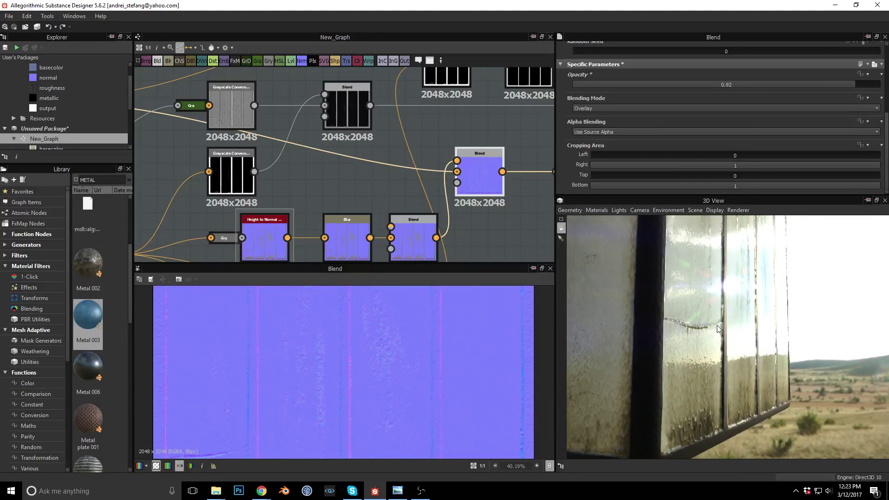
pyautogui.moveTo(698, 288)
pyautogui.mouseDown()
pyautogui.moveTo(747, 333)
pyautogui.moveTo(794, 260)
pyautogui.moveTo(778, 279)
pyautogui.moveTo(784, 284)
pyautogui.moveTo(699, 279)
pyautogui.mouseUp()
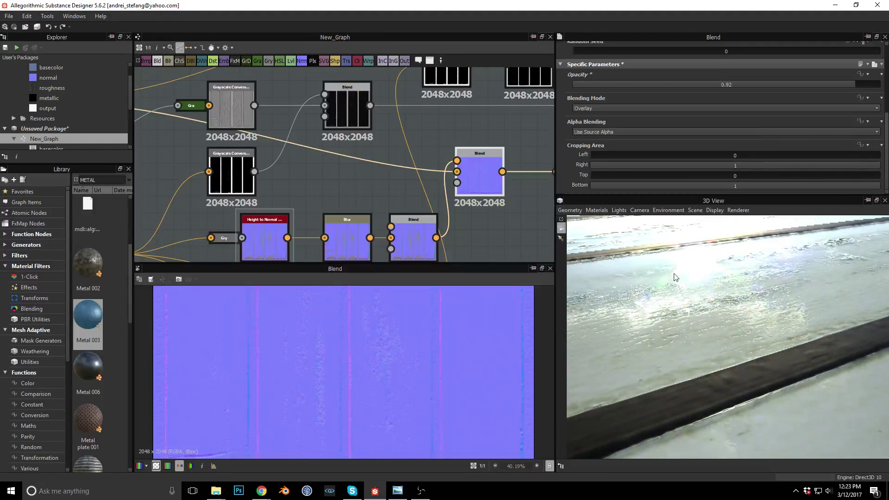
# - Connect the Levels mask to the opacity input of the Blend that follows the Blur in the normal branch
pyautogui.moveTo(351, 187); pyautogui.dragTo(392, 147, button='middle')
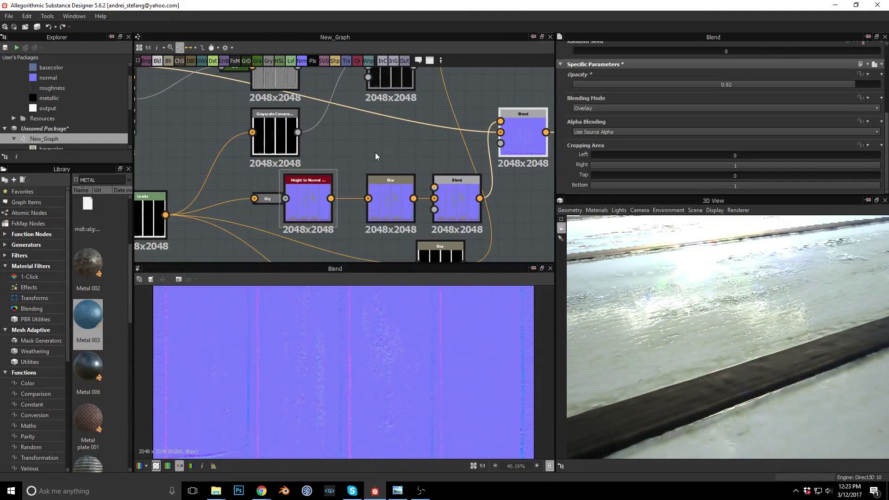
pyautogui.moveTo(363, 160); pyautogui.dragTo(313, 138, button='middle')
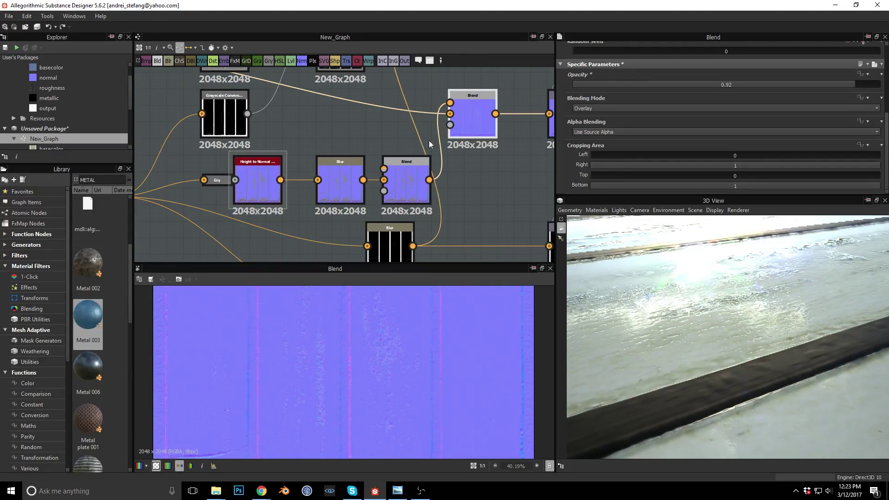
pyautogui.moveTo(334, 128); pyautogui.dragTo(410, 123, button='middle')
pyautogui.moveTo(390, 168); pyautogui.dragTo(389, 151)
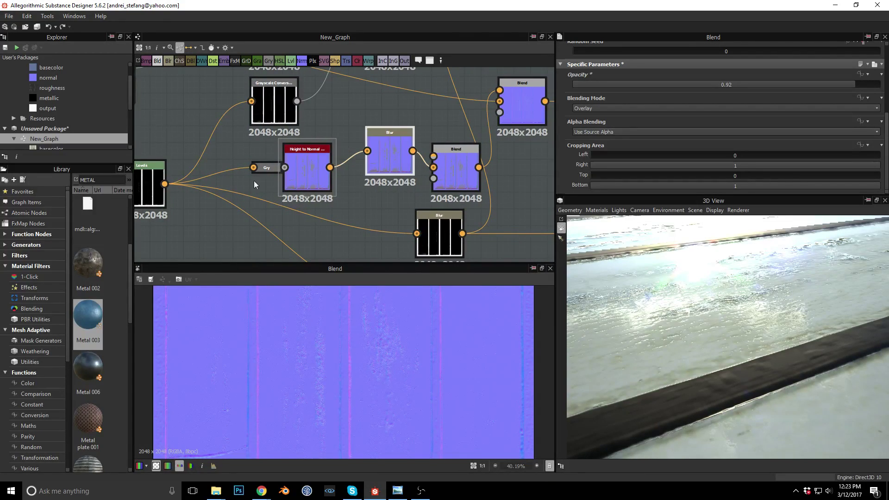
pyautogui.moveTo(431, 183); pyautogui.dragTo(434, 180)
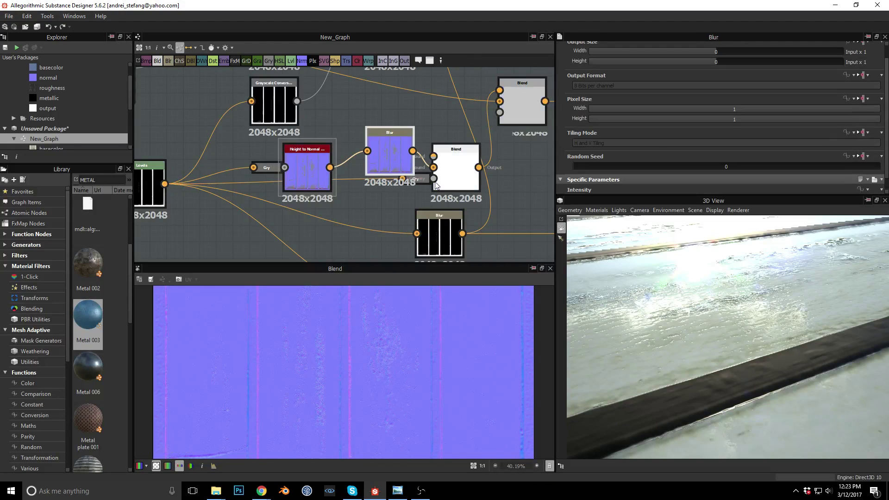
# - Move the Blur node clear of the Blend's mask converter and bring up the Blend's opacity and blending settings
pyautogui.click(458, 165)
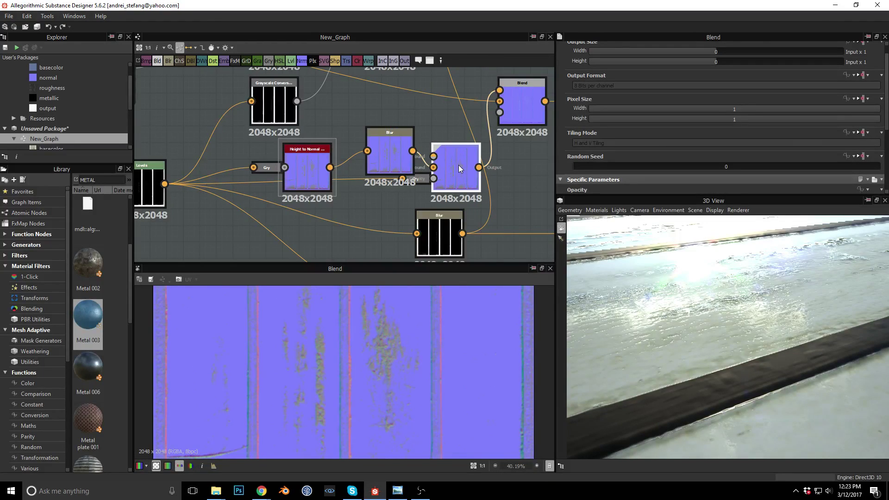
pyautogui.scroll(5, 455, 173)
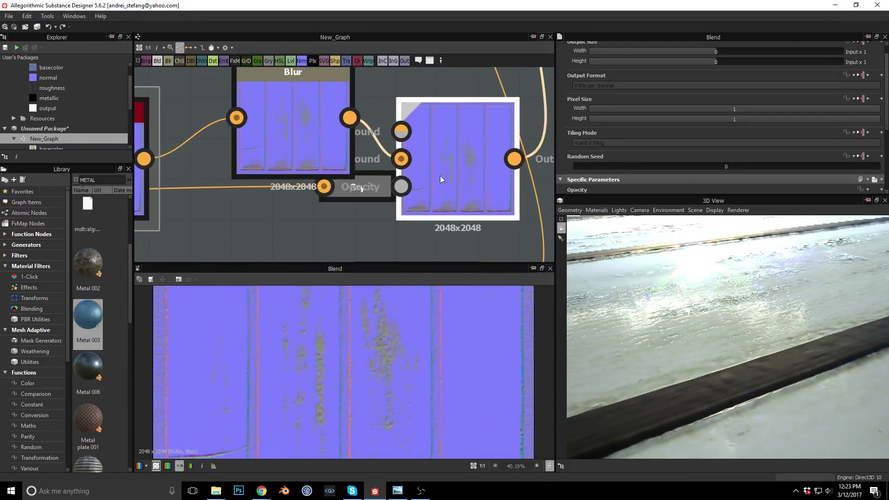
pyautogui.scroll(-2, 283, 225)
pyautogui.moveTo(280, 138); pyautogui.dragTo(260, 120)
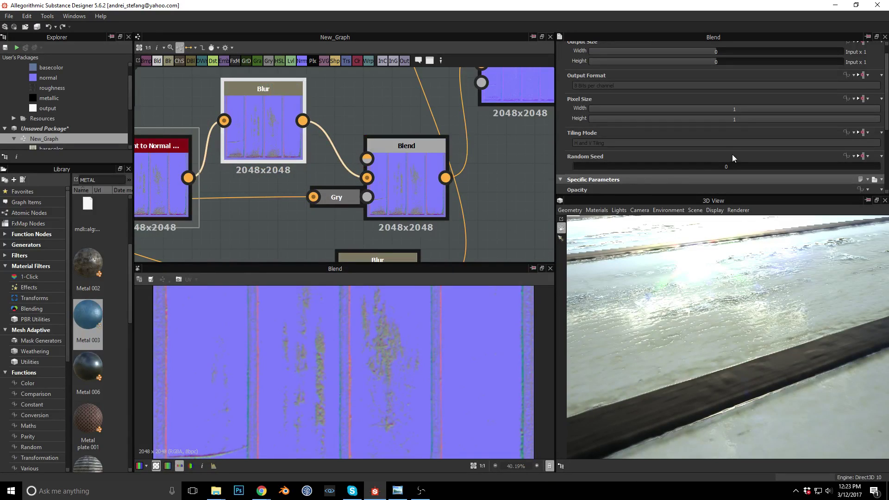
pyautogui.scroll(-3, 742, 148)
pyautogui.scroll(-2, 742, 143)
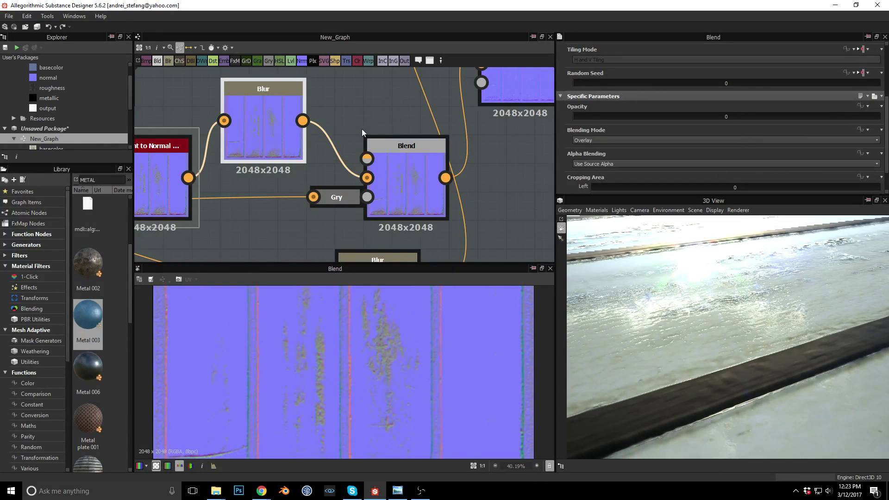
# - Try to feed the Blur output into the Blend's foreground input, with and without its background link
pyautogui.click(350, 111)
pyautogui.moveTo(302, 121); pyautogui.dragTo(366, 159)
pyautogui.click(342, 164)
pyautogui.press('Delete')
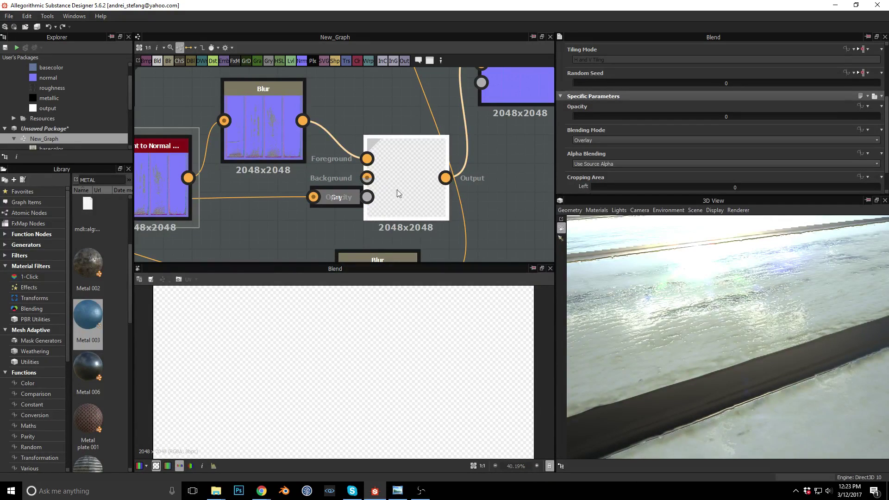
pyautogui.moveTo(302, 120); pyautogui.dragTo(366, 177)
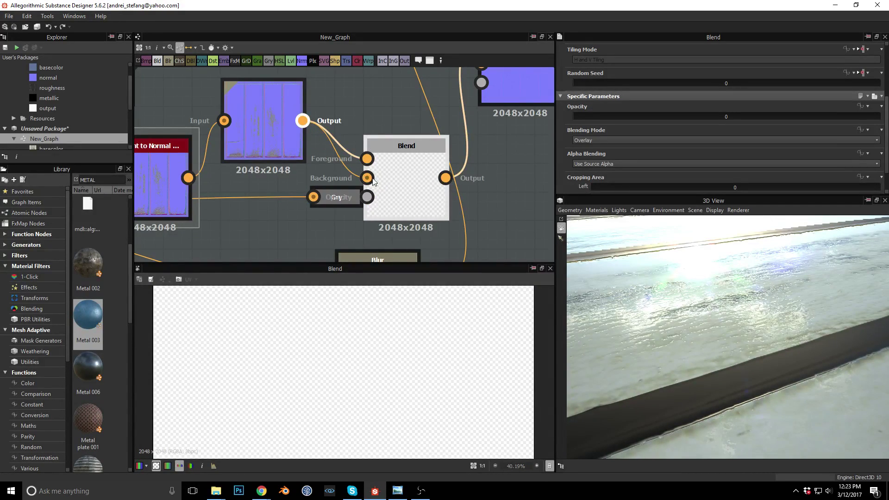
pyautogui.press('Delete')
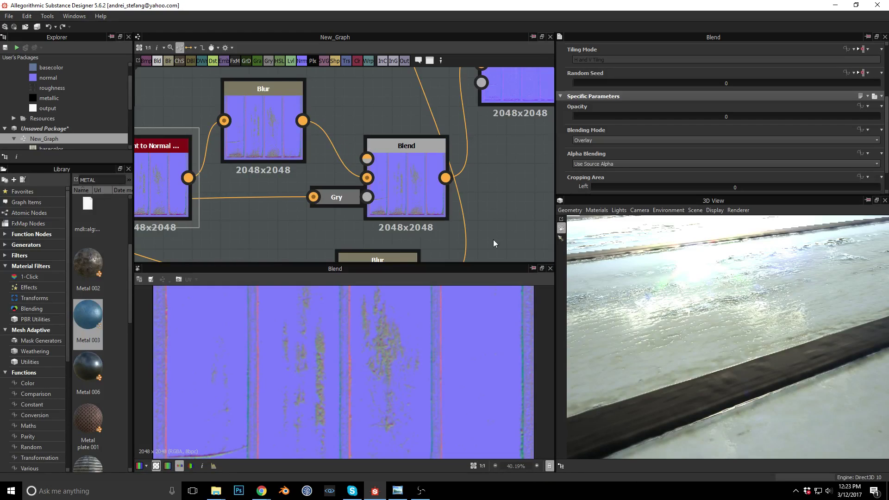
pyautogui.scroll(-2, 725, 133)
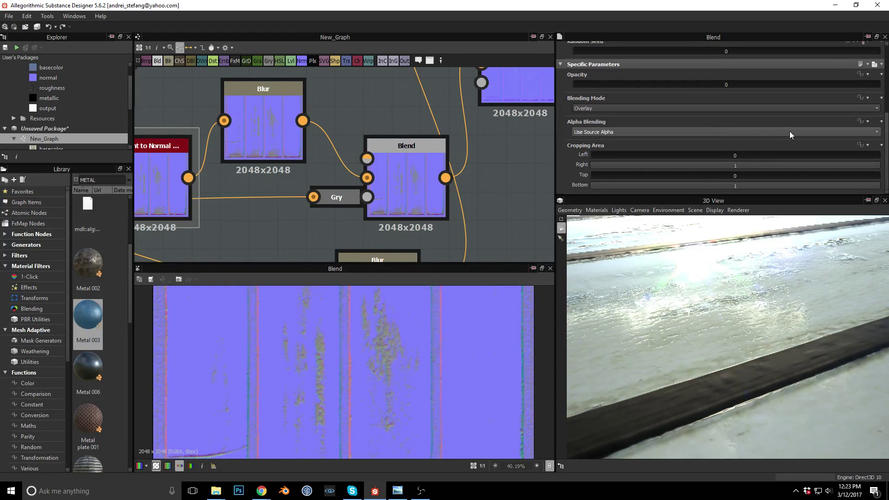
pyautogui.click(734, 131)
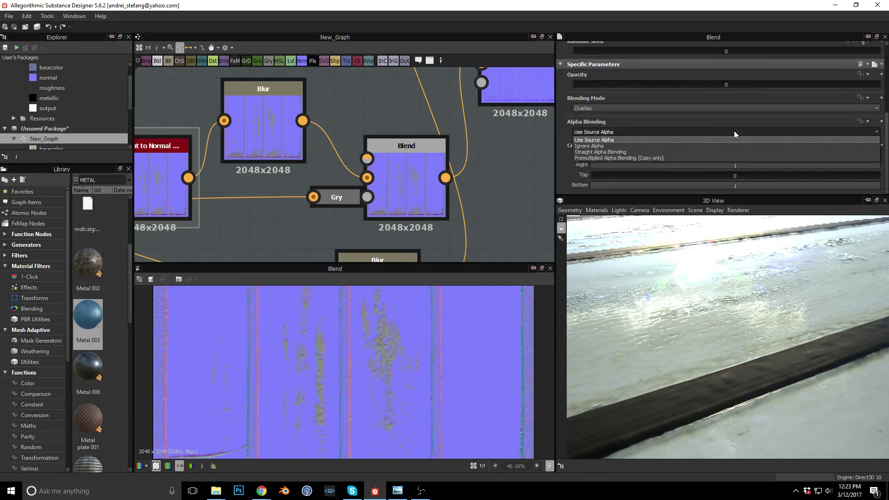
pyautogui.click(513, 135)
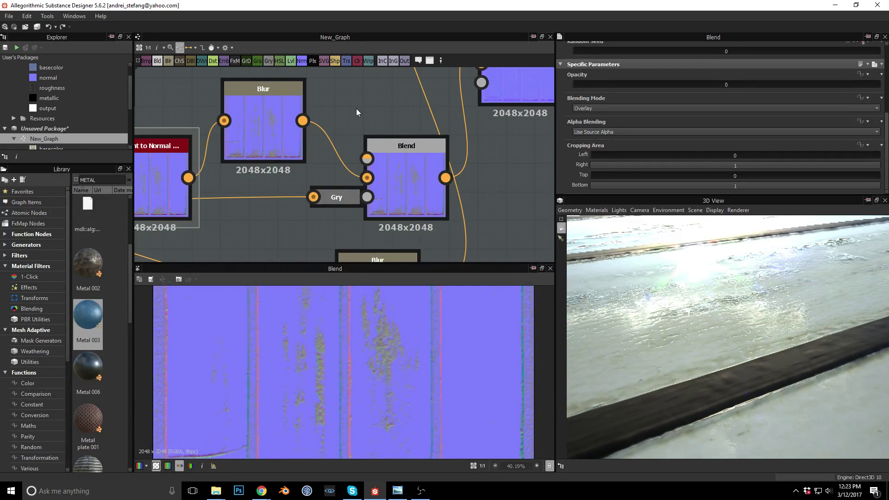
pyautogui.press('space')
pyautogui.write('MASK')
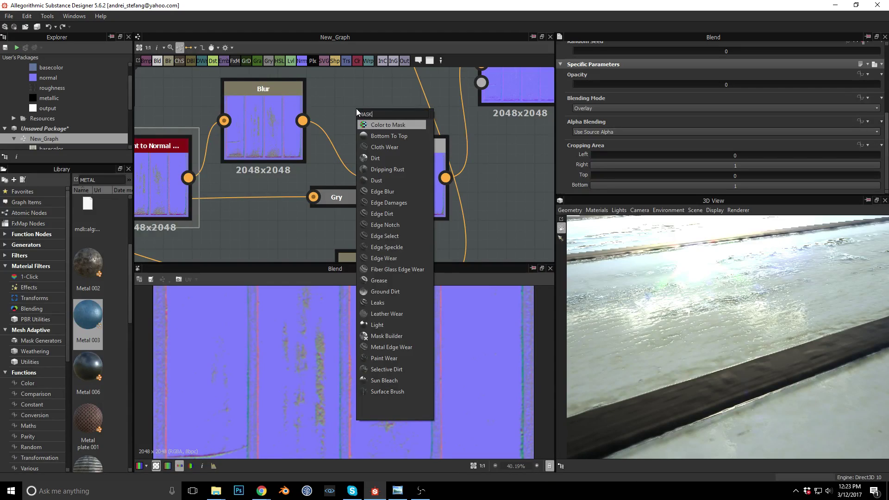
pyautogui.press('Escape')
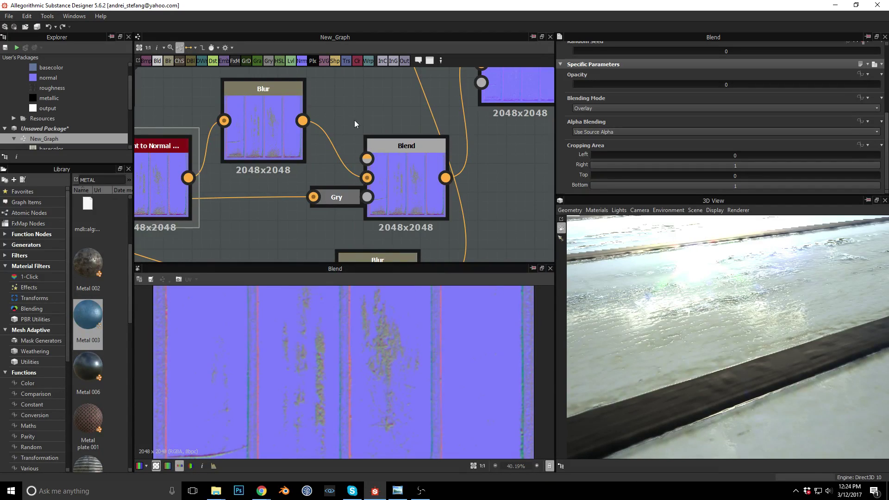
# - Move the Grayscale Conversion, Invert and Levels nodes together away from the normal branch
pyautogui.moveTo(417, 160)
pyautogui.mouseDown()
pyautogui.moveTo(476, 185)
pyautogui.moveTo(388, 161)
pyautogui.moveTo(412, 170)
pyautogui.mouseUp()
pyautogui.scroll(-5, 412, 170)
pyautogui.scroll(3, 232, 204)
pyautogui.scroll(-3, 336, 207)
pyautogui.scroll(3, 215, 204)
pyautogui.scroll(-3, 381, 220)
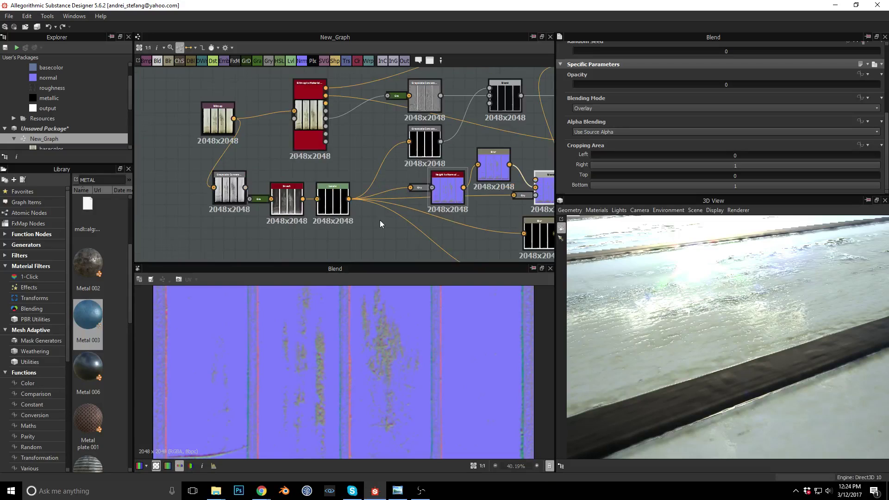
pyautogui.moveTo(189, 164); pyautogui.dragTo(355, 238)
pyautogui.moveTo(279, 194); pyautogui.dragTo(161, 225)
# - Reposition the Height to Normal node in the space before the Blur and examine the blended normal map up close
pyautogui.moveTo(437, 178); pyautogui.dragTo(362, 189)
pyautogui.moveTo(422, 229); pyautogui.dragTo(389, 174, button='middle')
pyautogui.scroll(3, 390, 174)
pyautogui.moveTo(467, 181); pyautogui.dragTo(453, 245, button='middle')
pyautogui.moveTo(334, 167); pyautogui.dragTo(407, 161, button='middle')
pyautogui.click(249, 206)
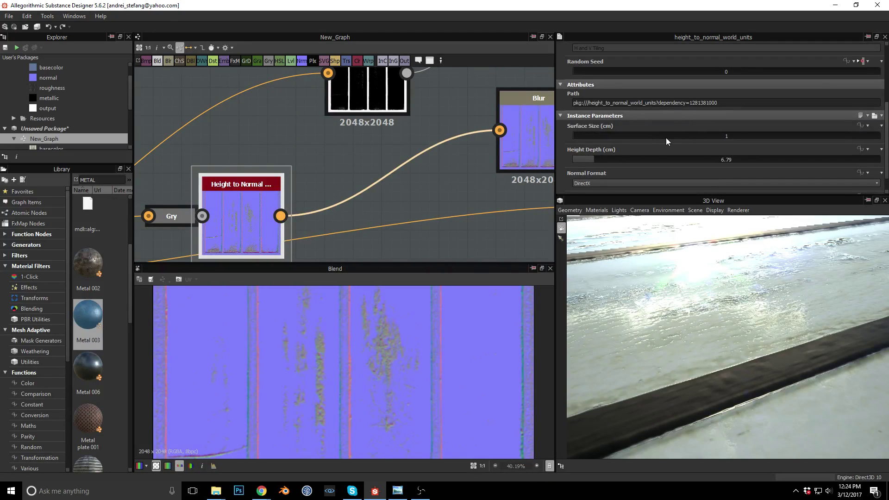
pyautogui.moveTo(254, 208); pyautogui.dragTo(276, 185)
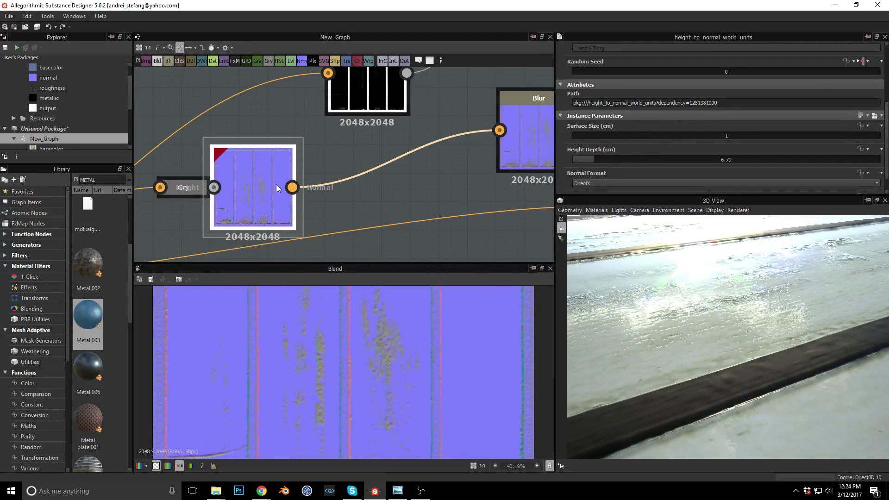
pyautogui.scroll(5, 378, 374)
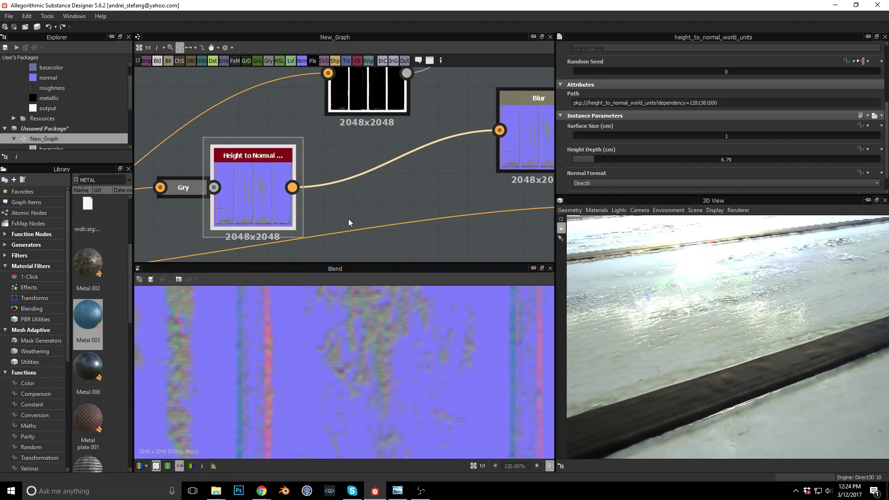
# - Fine-tune the midtone handle in the histogram of the Levels node that follows the Invert
pyautogui.moveTo(345, 218); pyautogui.dragTo(446, 149, button='middle')
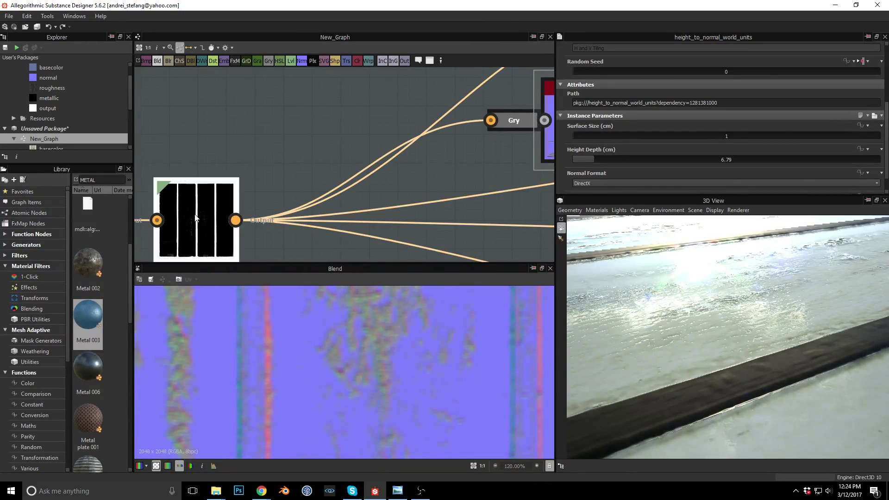
pyautogui.doubleClick(195, 218)
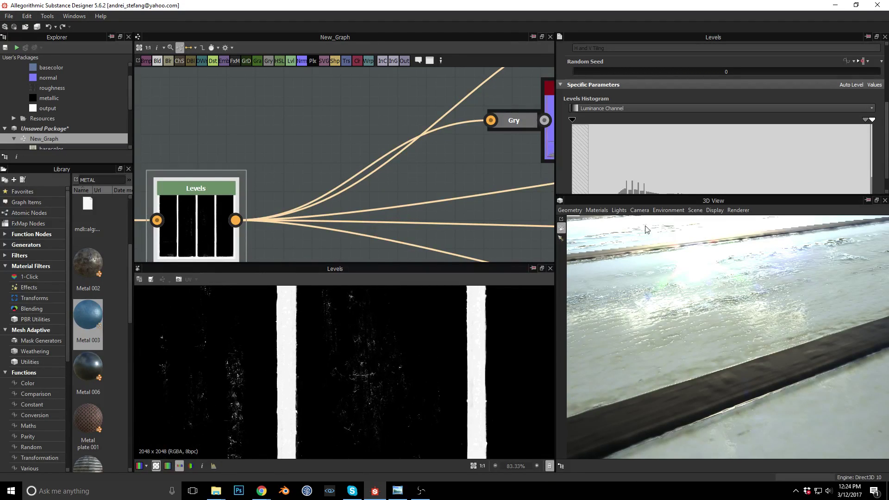
pyautogui.moveTo(864, 119)
pyautogui.mouseDown()
pyautogui.moveTo(829, 121)
pyautogui.moveTo(872, 122)
pyautogui.mouseUp()
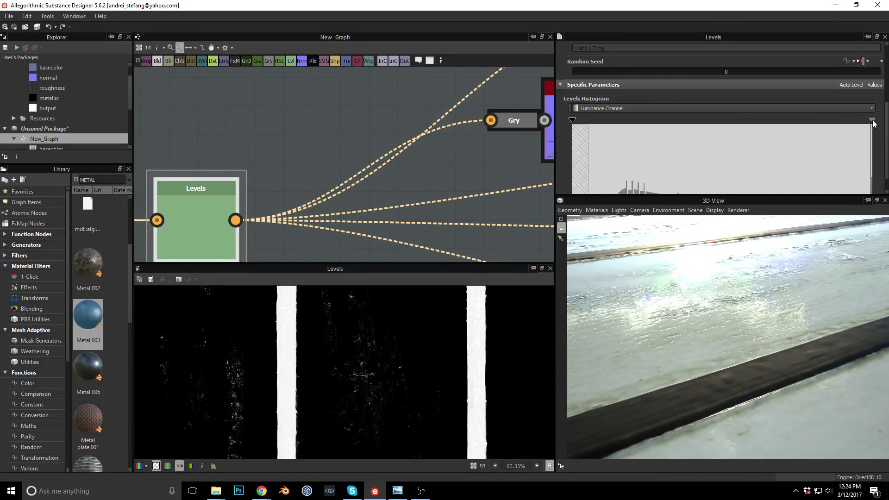
pyautogui.moveTo(873, 121); pyautogui.dragTo(868, 121)
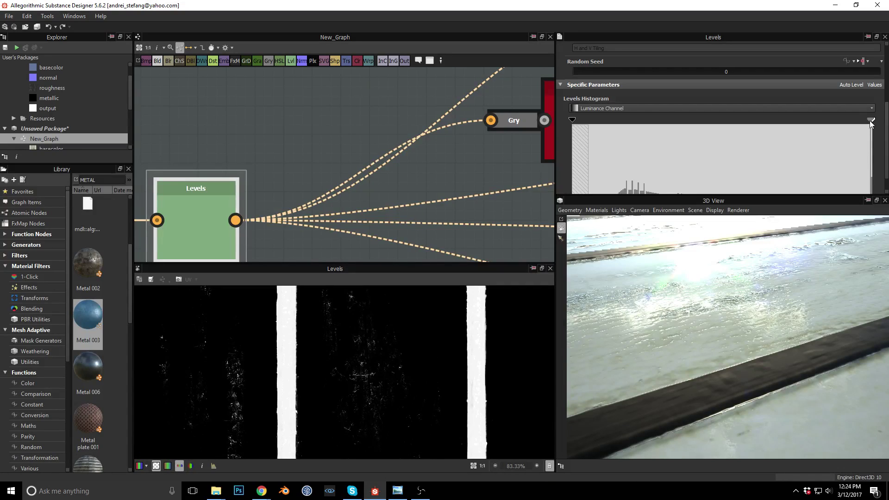
# - Check the parameters of the Grayscale Conversion and Invert nodes that feed the Levels mask
pyautogui.moveTo(365, 195); pyautogui.dragTo(432, 119, button='middle')
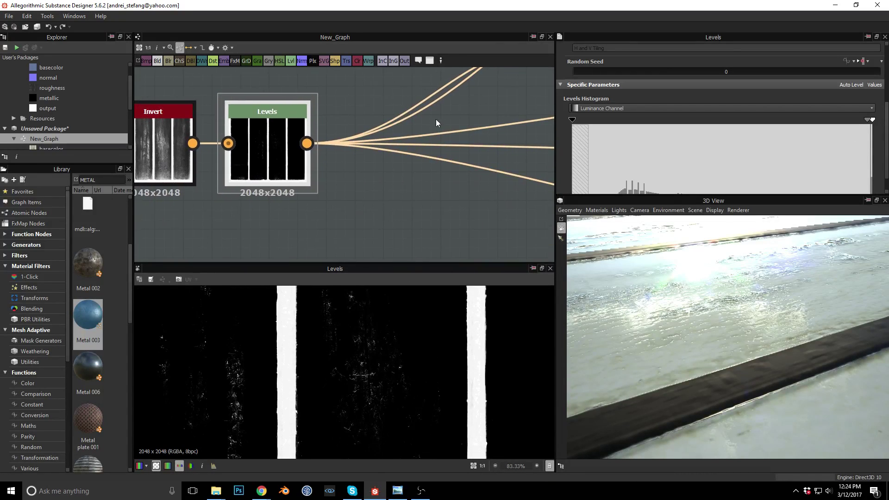
pyautogui.moveTo(186, 161); pyautogui.dragTo(355, 191, button='middle')
pyautogui.click(182, 155)
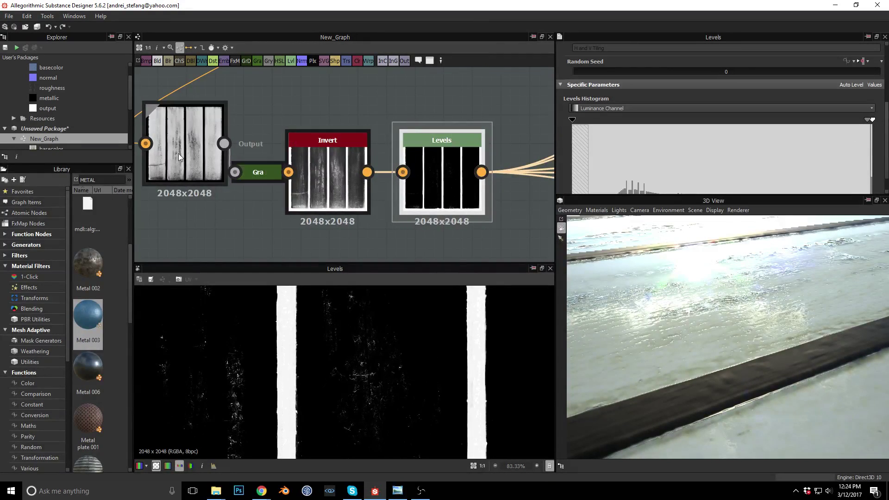
pyautogui.scroll(-1, 694, 154)
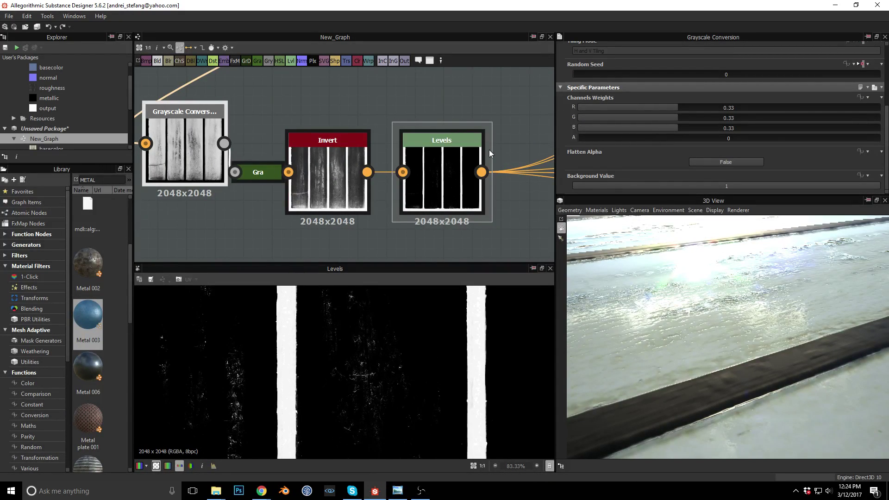
pyautogui.click(324, 168)
pyautogui.scroll(-1, 660, 147)
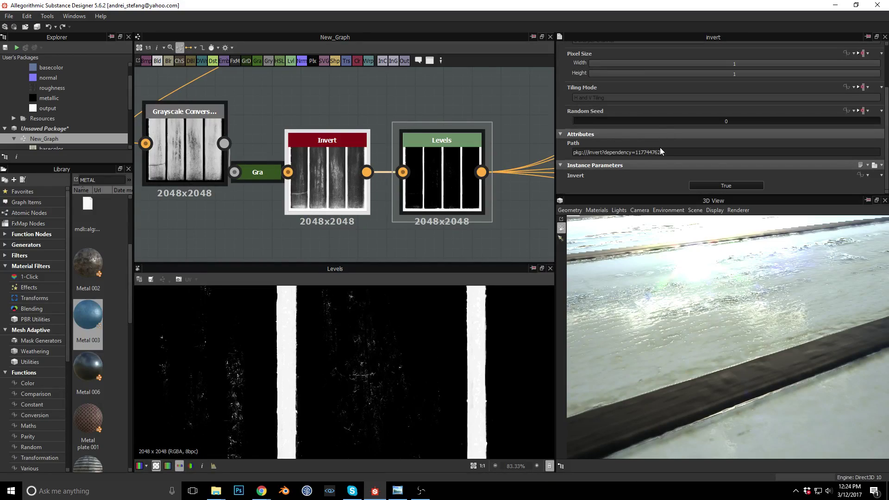
# - Spread the Grayscale Conversion, Invert and Levels nodes apart to leave more room between them
pyautogui.moveTo(313, 169); pyautogui.dragTo(290, 176)
pyautogui.moveTo(185, 151); pyautogui.dragTo(142, 194)
pyautogui.moveTo(315, 181); pyautogui.dragTo(287, 180)
pyautogui.moveTo(147, 178); pyautogui.dragTo(260, 208, button='middle')
pyautogui.moveTo(260, 207); pyautogui.dragTo(166, 177)
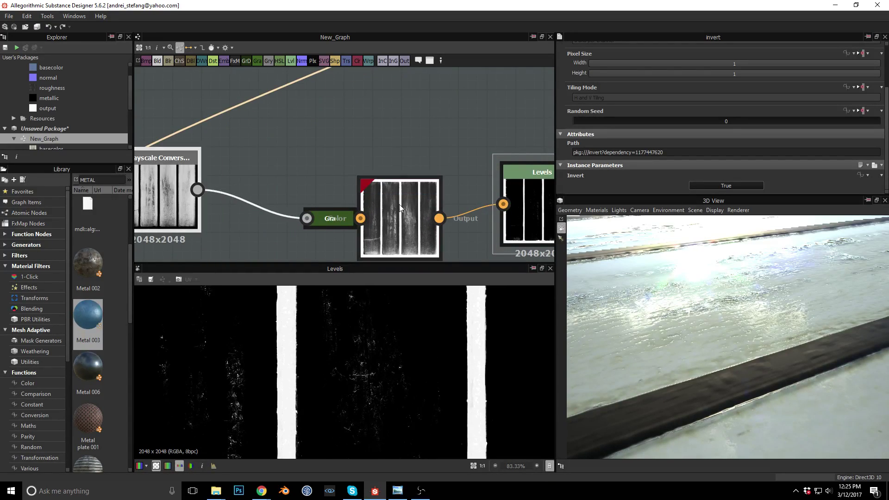
pyautogui.moveTo(410, 211); pyautogui.dragTo(367, 182)
pyautogui.moveTo(406, 193); pyautogui.dragTo(283, 191, button='middle')
pyautogui.moveTo(418, 189); pyautogui.dragTo(463, 175)
# - Insert a second Levels node on the link from the existing Levels to the Height to Normal node
pyautogui.moveTo(477, 192); pyautogui.dragTo(223, 251, button='middle')
pyautogui.click(332, 180)
pyautogui.scroll(-3, 386, 170)
pyautogui.scroll(4, 379, 163)
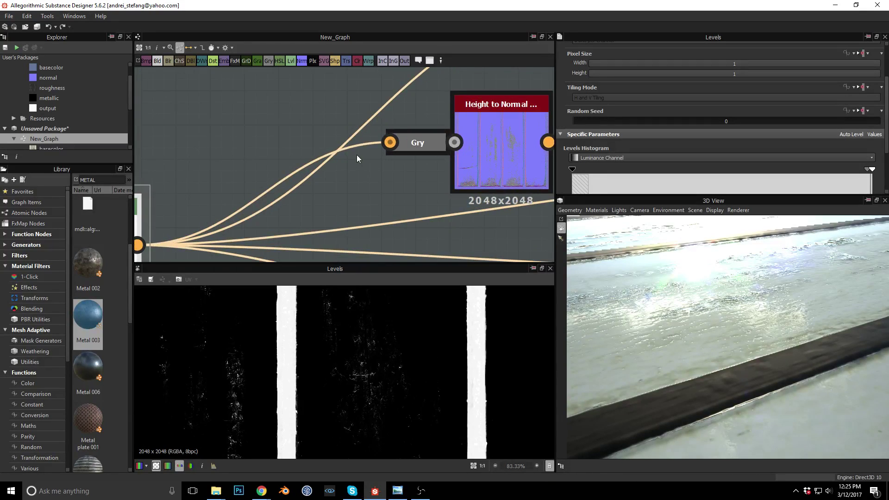
pyautogui.click(360, 146)
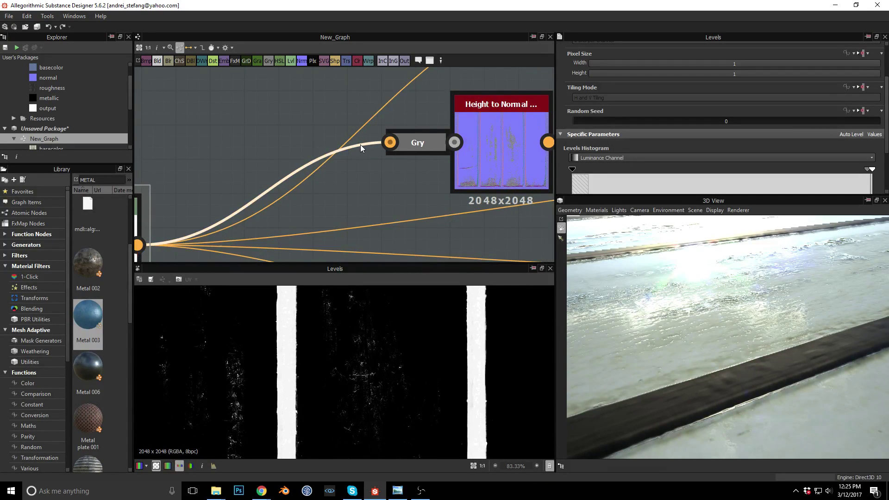
pyautogui.press('space')
pyautogui.write('BLU')
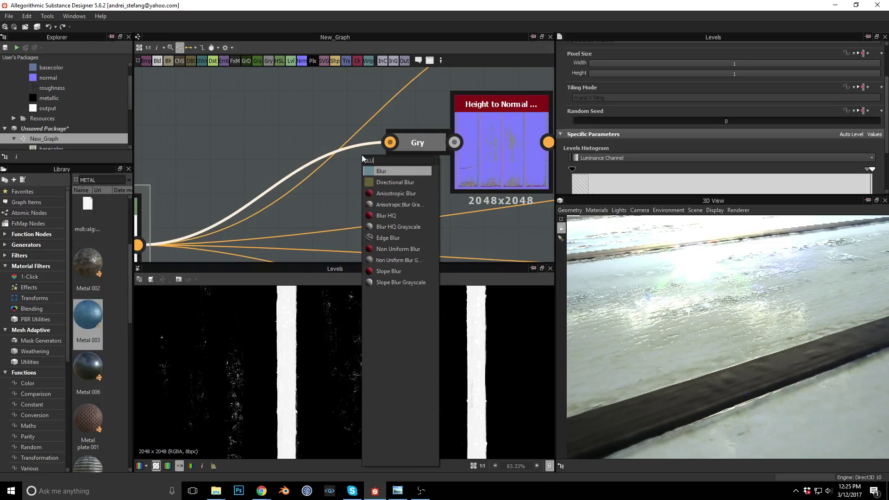
pyautogui.press('BackSpace')
pyautogui.press('BackSpace')
pyautogui.press('BackSpace')
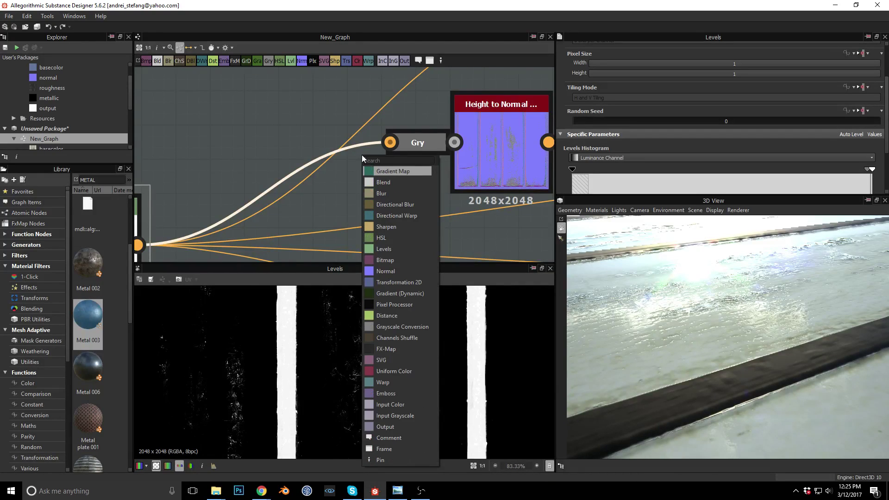
pyautogui.write('LEVEL')
pyautogui.press('Return')
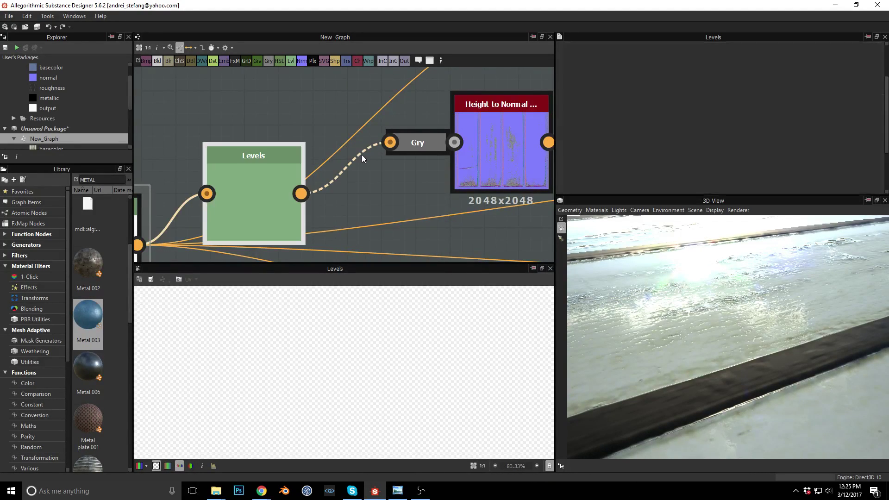
# - Shift the new Levels node slightly toward Height to Normal and bring up its histogram
pyautogui.moveTo(301, 185); pyautogui.dragTo(319, 176, button='middle')
pyautogui.moveTo(306, 194); pyautogui.dragTo(313, 194)
pyautogui.scroll(-2, 720, 174)
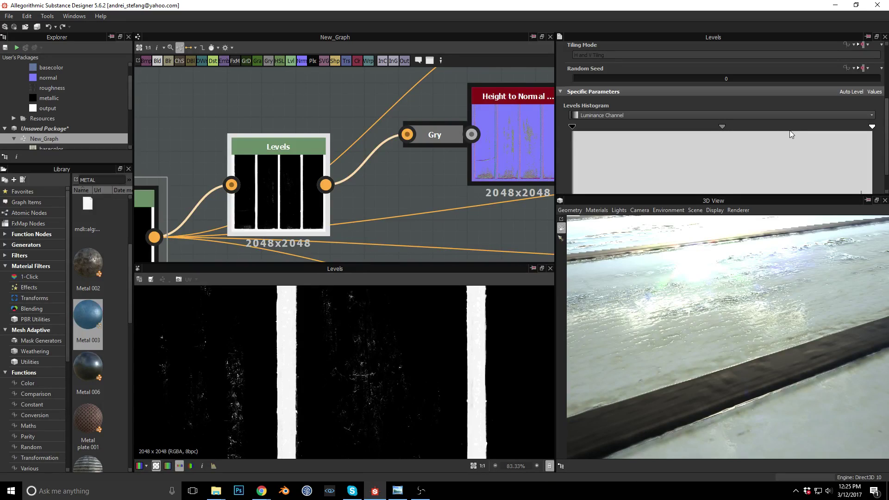
# - Shift the new Levels node's midtone point toward the white end and preview the resulting Height to Normal output
pyautogui.moveTo(721, 127); pyautogui.dragTo(782, 132)
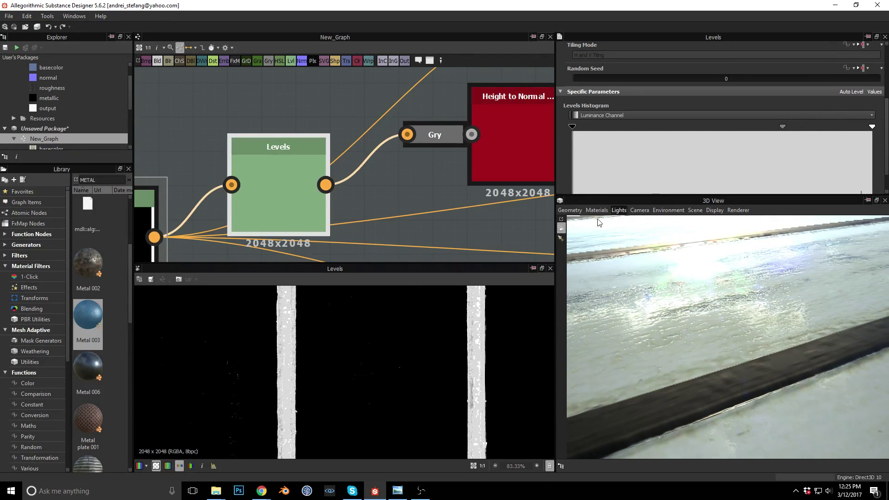
pyautogui.scroll(-5, 354, 329)
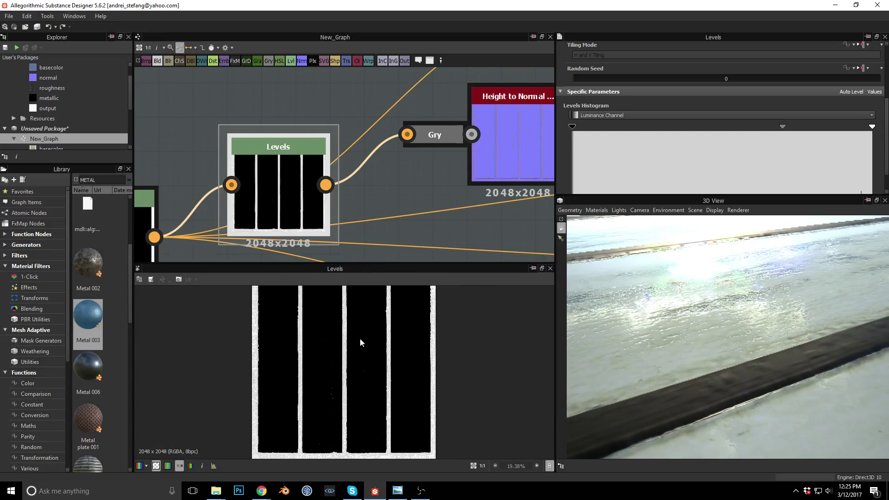
pyautogui.doubleClick(514, 146)
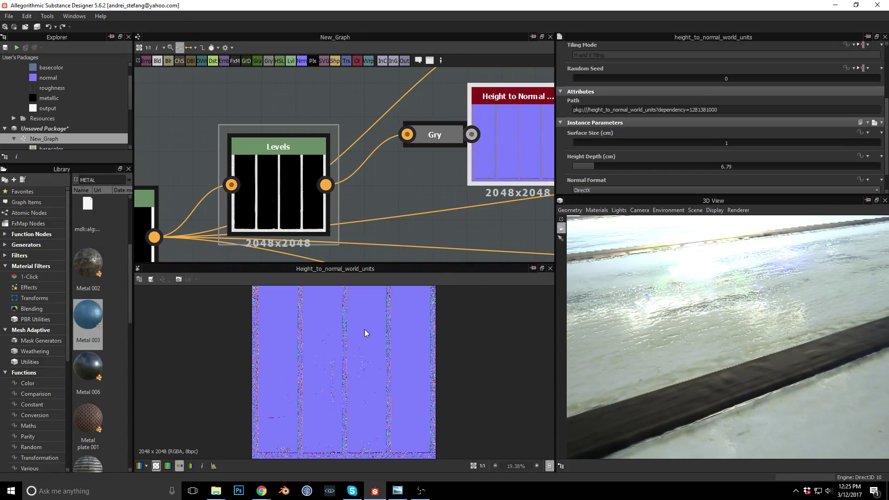
pyautogui.scroll(4, 357, 354)
pyautogui.moveTo(436, 207); pyautogui.dragTo(173, 242, button='middle')
pyautogui.moveTo(467, 175); pyautogui.dragTo(207, 233, button='middle')
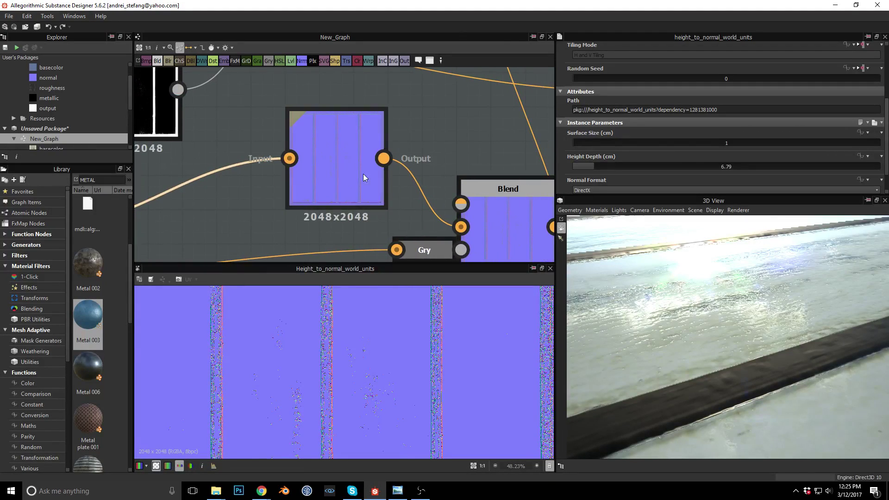
# - Preview the Blur and Blend nodes of the normal branch and raise the final Overlay Blend's opacity to 1
pyautogui.doubleClick(334, 174)
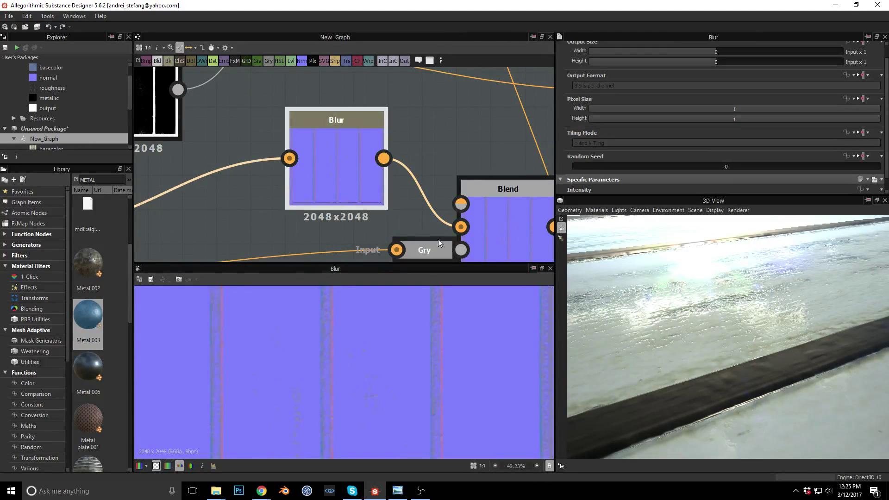
pyautogui.doubleClick(511, 220)
pyautogui.moveTo(466, 144); pyautogui.dragTo(236, 168, button='middle')
pyautogui.moveTo(347, 125); pyautogui.dragTo(294, 148, button='middle')
pyautogui.doubleClick(344, 126)
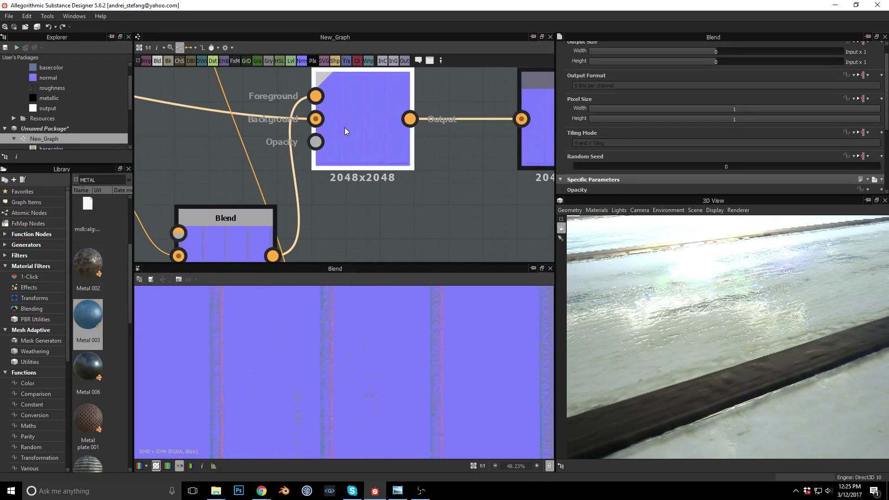
pyautogui.scroll(-3, 729, 143)
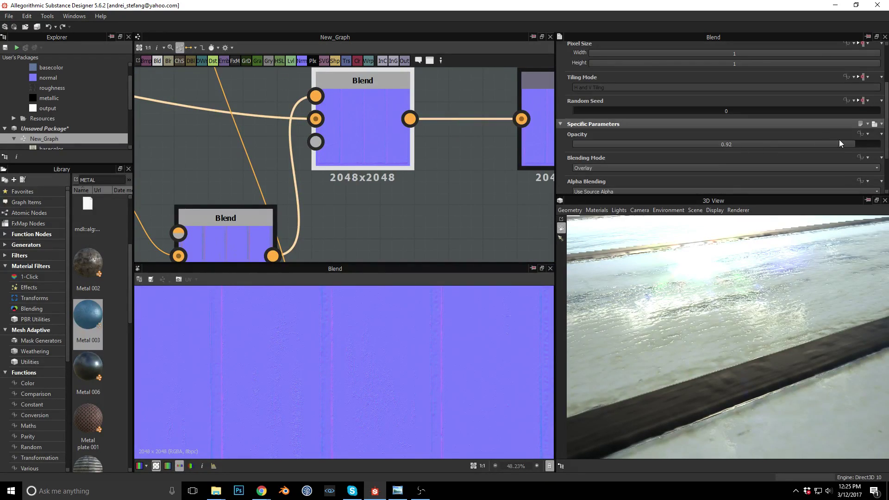
pyautogui.moveTo(854, 145); pyautogui.dragTo(883, 148)
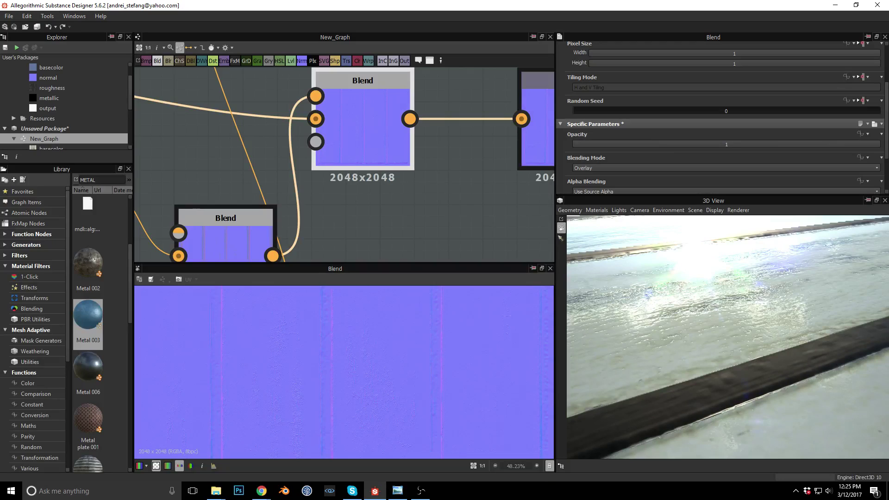
# - Delete the link and the grayscale conversion node feeding the opacity input of the Blend after the Blur
pyautogui.moveTo(480, 224); pyautogui.dragTo(321, 234, button='middle')
pyautogui.moveTo(370, 219); pyautogui.dragTo(570, 217, button='middle')
pyautogui.moveTo(415, 218); pyautogui.dragTo(527, 194, button='middle')
pyautogui.moveTo(396, 188); pyautogui.dragTo(401, 122, button='middle')
pyautogui.click(415, 193)
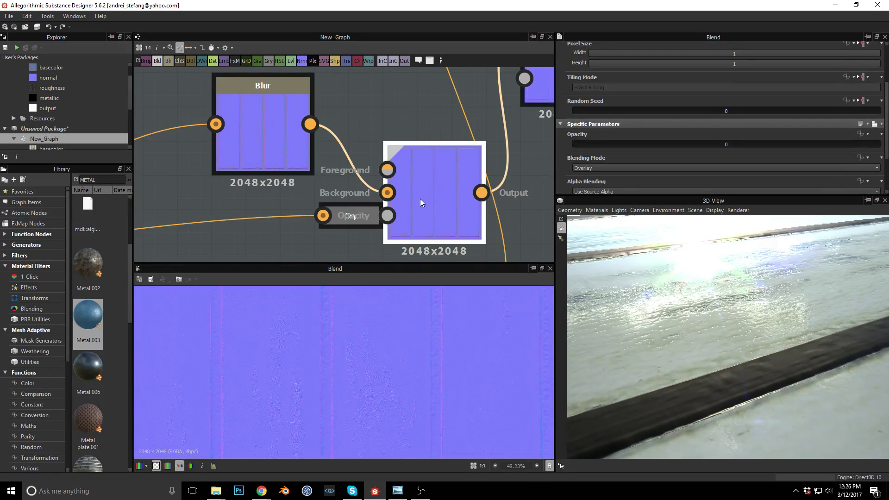
pyautogui.scroll(-5, 320, 180)
pyautogui.moveTo(402, 140); pyautogui.dragTo(428, 160, button='middle')
pyautogui.scroll(7, 388, 197)
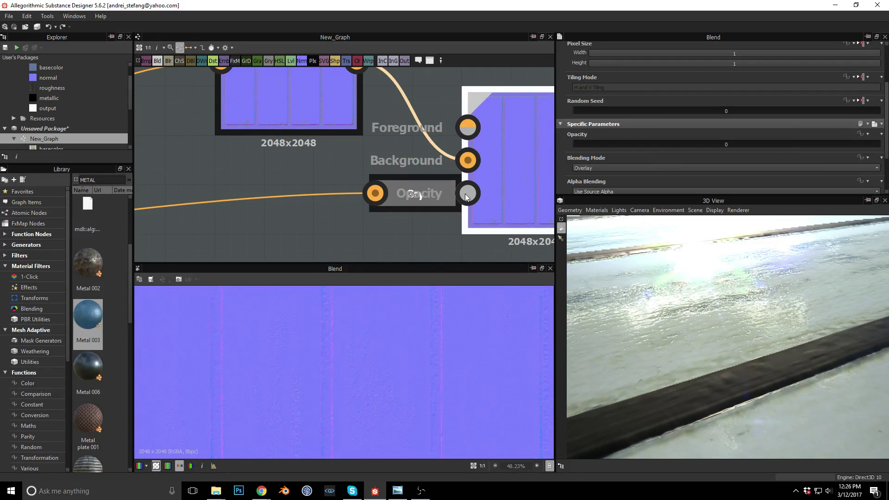
pyautogui.click(326, 191)
pyautogui.press('Delete')
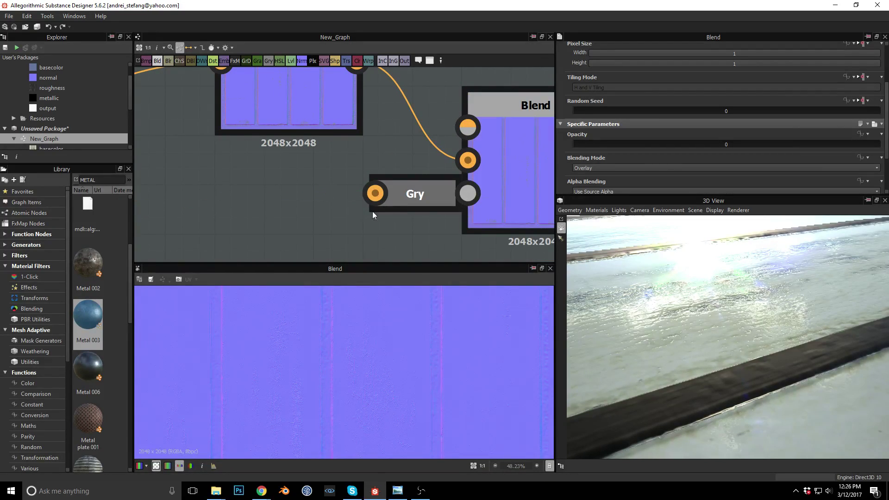
pyautogui.click(415, 202)
pyautogui.press('Delete')
# - Preview the new Levels mask and connect its output to the opacity input of the Blend after the Blur
pyautogui.moveTo(375, 193); pyautogui.dragTo(410, 189, button='middle')
pyautogui.scroll(-3, 356, 186)
pyautogui.scroll(-2, 394, 194)
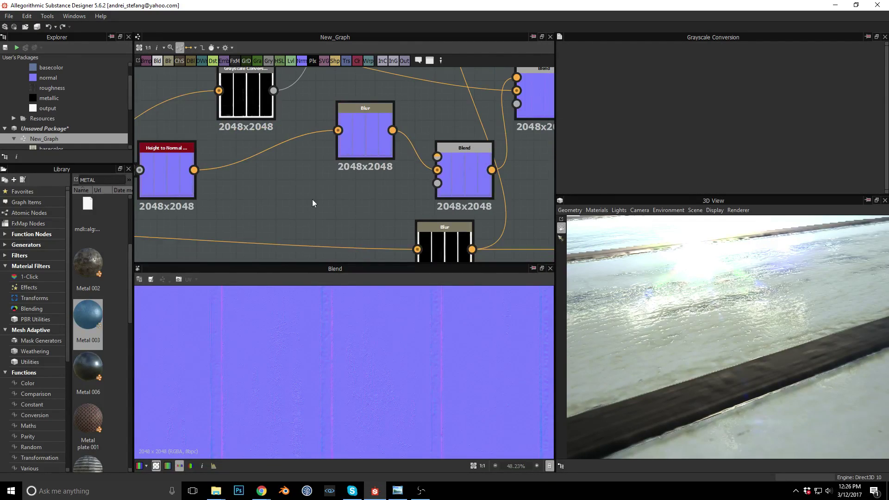
pyautogui.moveTo(302, 193); pyautogui.dragTo(363, 179, button='middle')
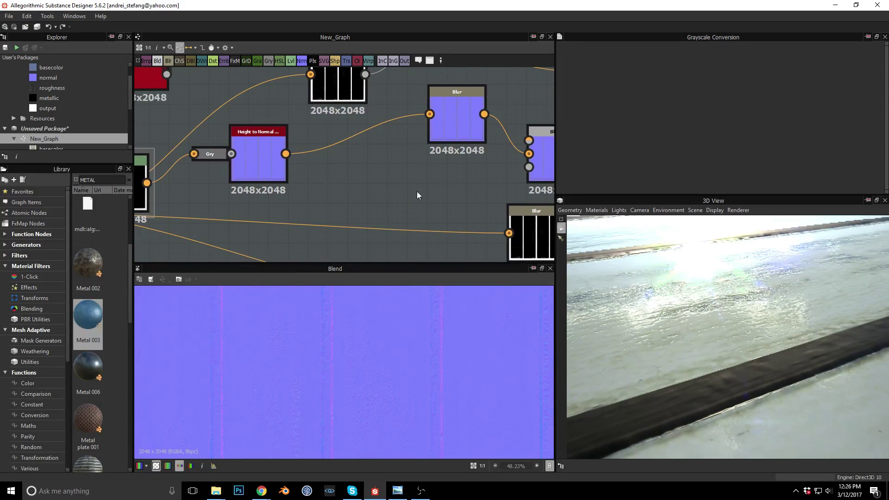
pyautogui.scroll(-1, 401, 191)
pyautogui.doubleClick(171, 192)
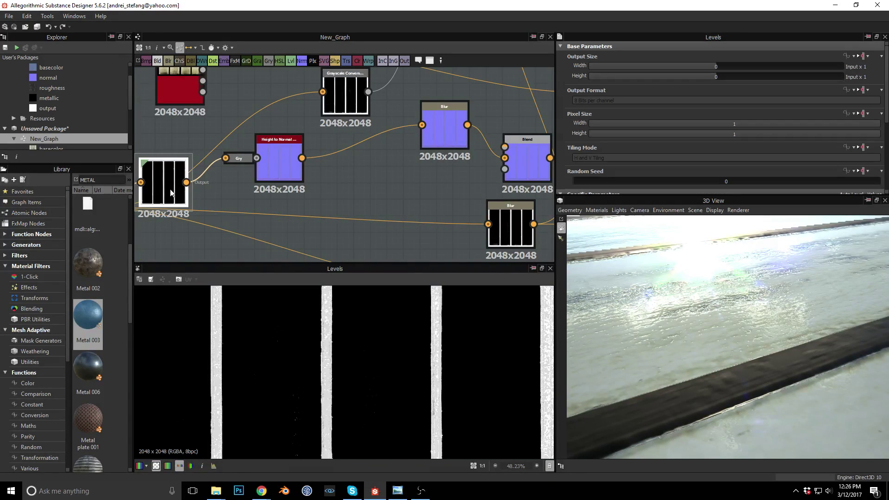
pyautogui.scroll(1, 307, 362)
pyautogui.scroll(1, 309, 362)
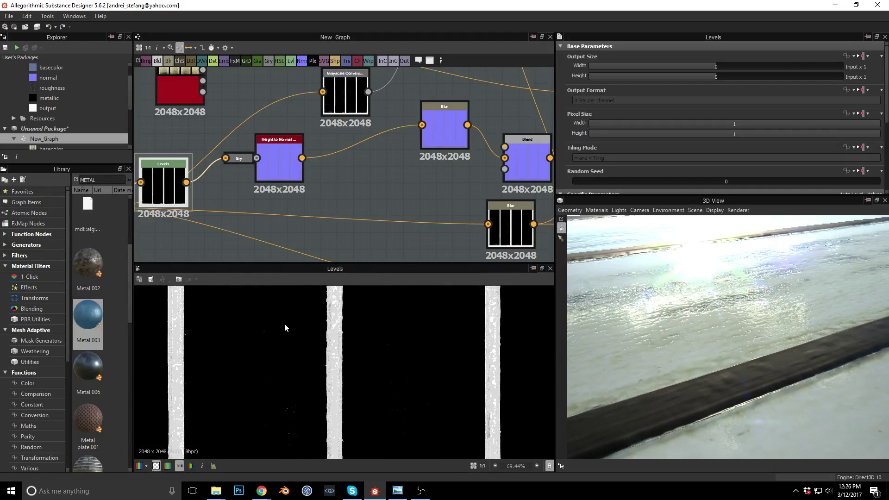
pyautogui.moveTo(360, 208); pyautogui.dragTo(342, 201, button='middle')
pyautogui.moveTo(182, 190); pyautogui.dragTo(521, 185)
pyautogui.moveTo(454, 202); pyautogui.dragTo(330, 207, button='middle')
pyautogui.scroll(4, 395, 188)
# - Preview the masked normal Blend up close and examine the panel reflections in the 3D view
pyautogui.doubleClick(405, 160)
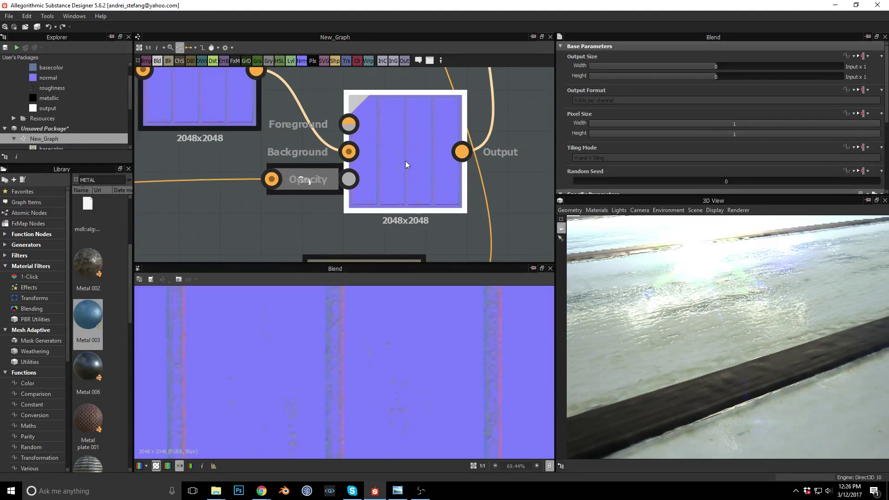
pyautogui.scroll(-4, 325, 352)
pyautogui.scroll(5, 344, 357)
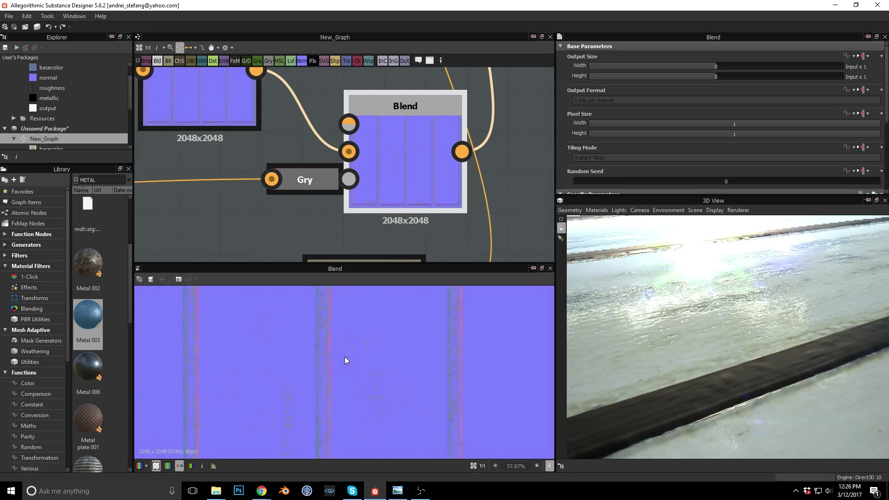
pyautogui.scroll(4, 340, 357)
pyautogui.moveTo(580, 245); pyautogui.dragTo(695, 305)
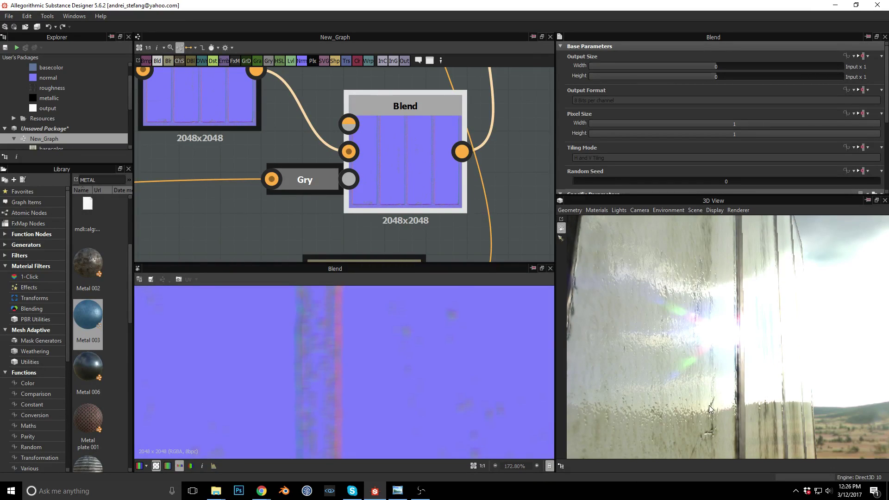
pyautogui.moveTo(724, 432); pyautogui.dragTo(721, 398)
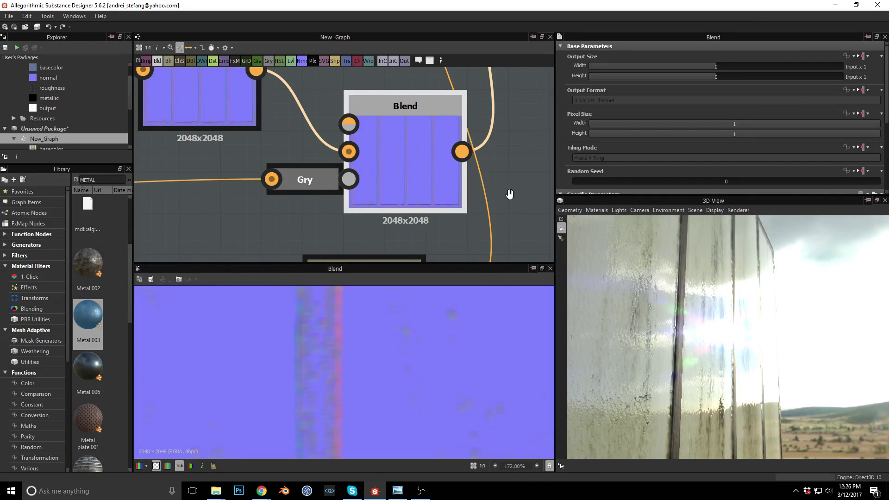
# - Select the Bitmap to Material node and set Fine details in its Relief Equalizer to 0
pyautogui.moveTo(512, 190); pyautogui.dragTo(466, 276, button='middle')
pyautogui.moveTo(445, 183); pyautogui.dragTo(319, 261, button='middle')
pyautogui.moveTo(397, 188); pyautogui.dragTo(765, 292, button='middle')
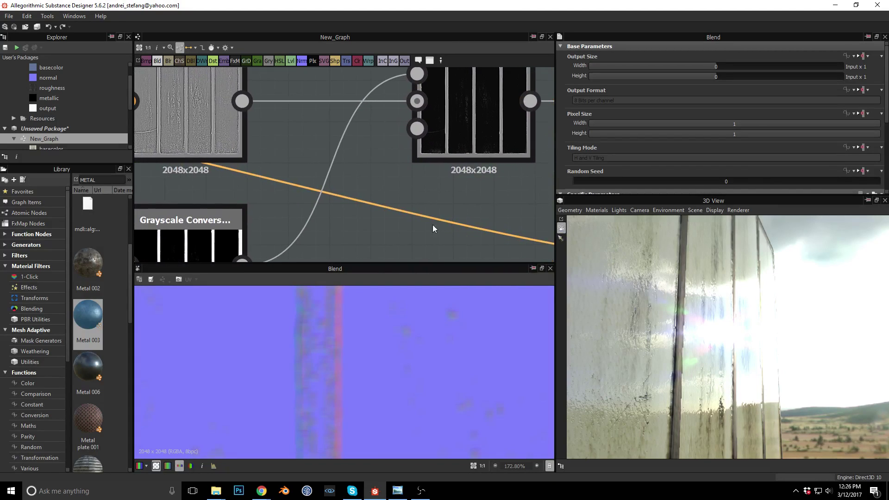
pyautogui.moveTo(383, 211); pyautogui.dragTo(523, 232, button='middle')
pyautogui.scroll(-5, 471, 239)
pyautogui.click(238, 217)
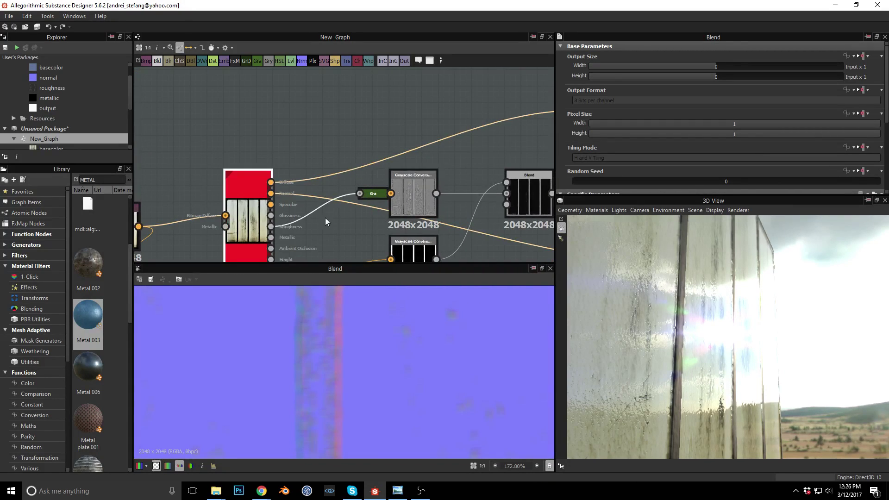
pyautogui.scroll(-10, 736, 116)
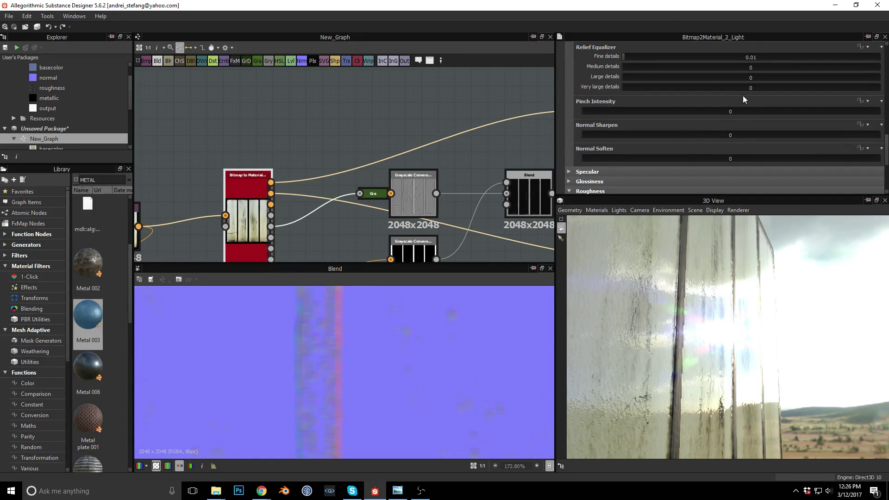
pyautogui.click(624, 56)
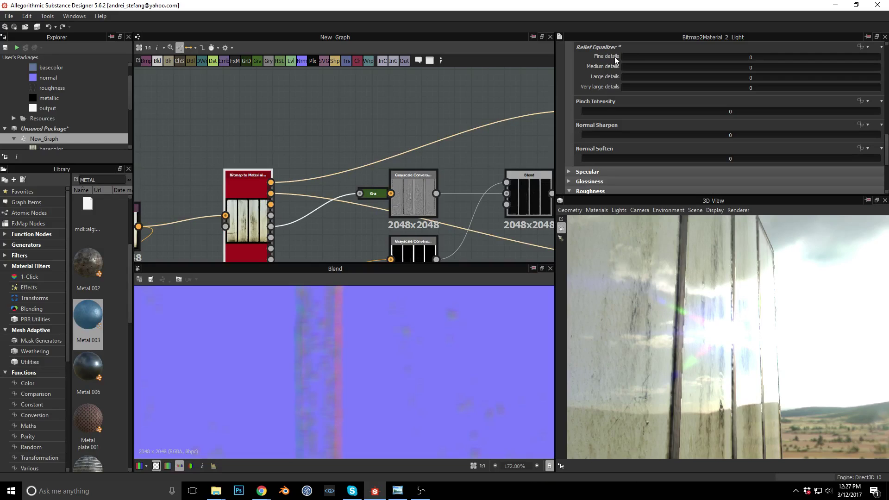
# - Inspect the panel surface up close and set the Relief Equalizer's Fine details to 0.001
pyautogui.moveTo(682, 444); pyautogui.dragTo(687, 330, button='middle')
pyautogui.scroll(2, 687, 329)
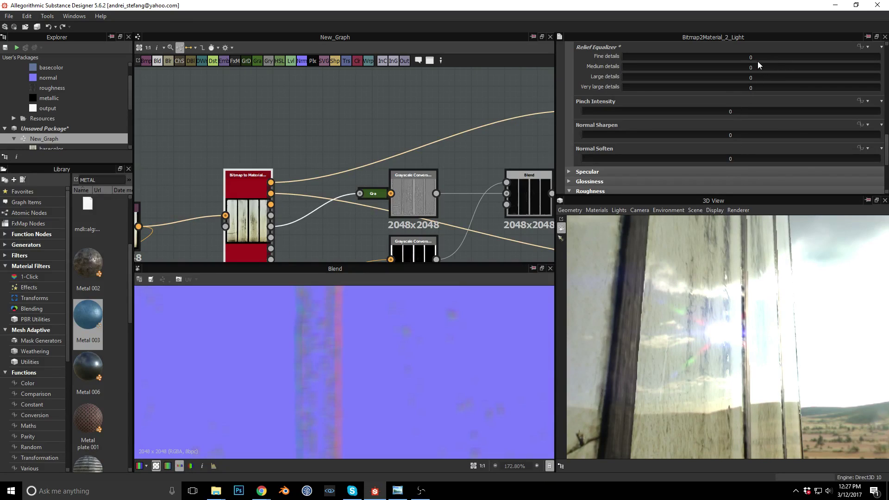
pyautogui.write('0.001')
pyautogui.press('Return')
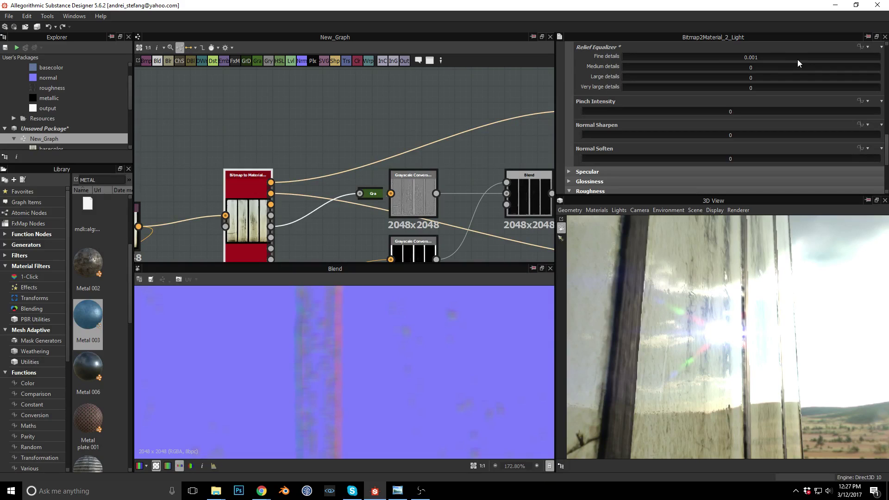
# - Set the Relief Equalizer's Fine details to 0.004 and check the reflections on the panels
pyautogui.doubleClick(788, 57)
pyautogui.write('.004')
pyautogui.press('Return')
pyautogui.moveTo(727, 298); pyautogui.dragTo(731, 313)
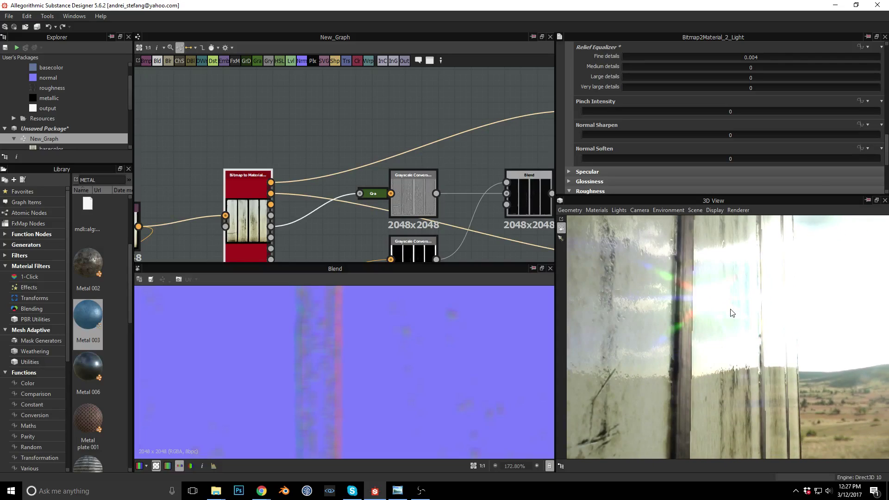
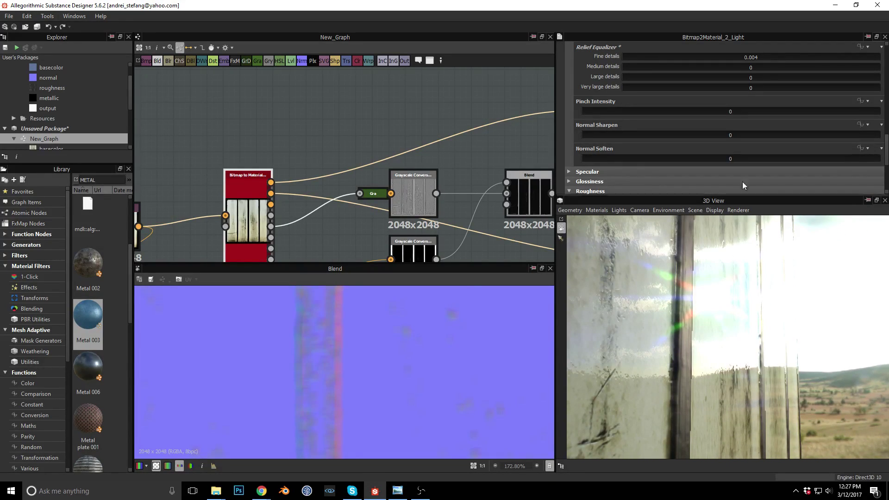
# - Set the Relief Equalizer's Fine details to 0.003 and check the panels from another angle
pyautogui.doubleClick(759, 57)
pyautogui.write('.003')
pyautogui.press('Return')
pyautogui.moveTo(734, 288); pyautogui.dragTo(624, 262)
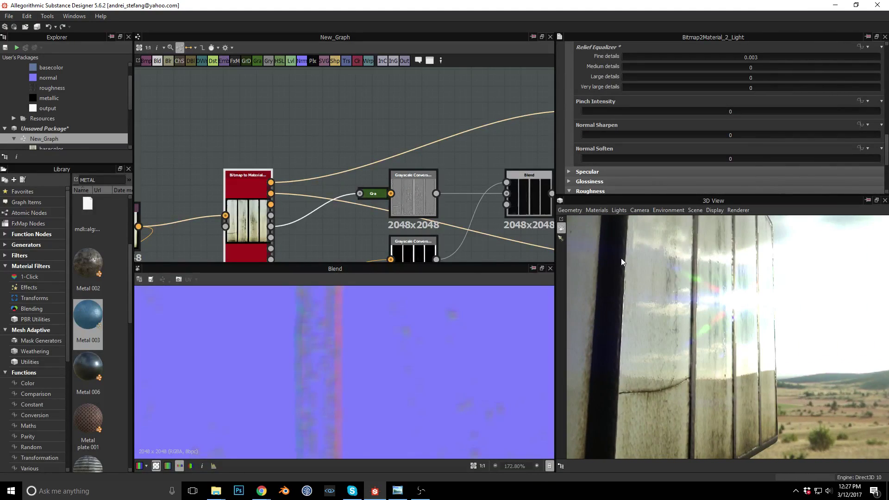
# - Search the library for "ABA", apply the "abandon..." environment map to the 3D view and inspect the panel reflections up close
pyautogui.doubleClick(102, 179)
pyautogui.write('ABA')
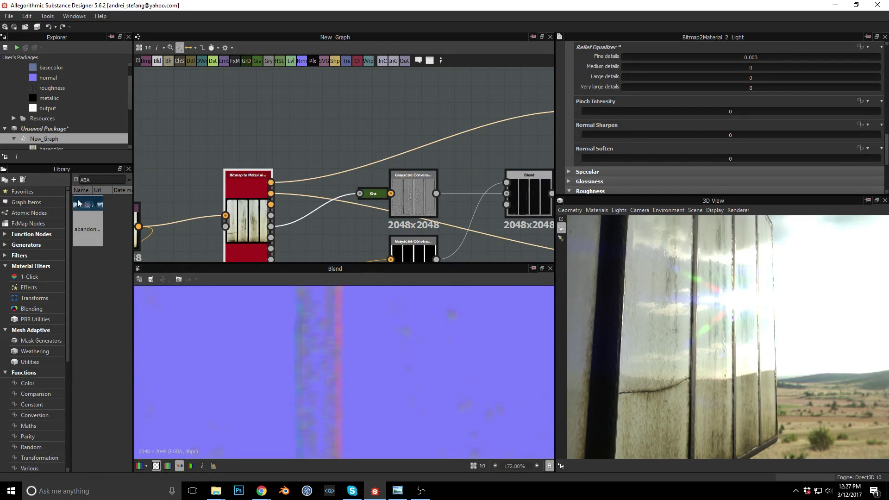
pyautogui.moveTo(79, 203); pyautogui.dragTo(770, 329)
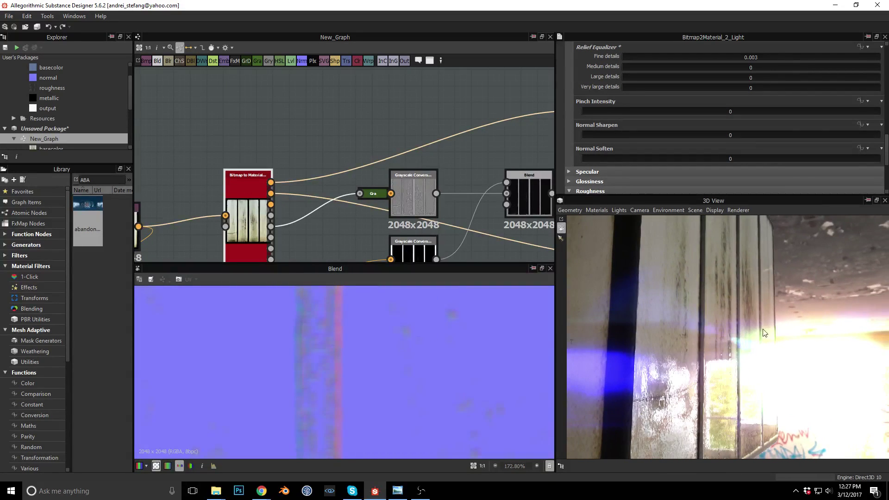
pyautogui.scroll(5, 687, 366)
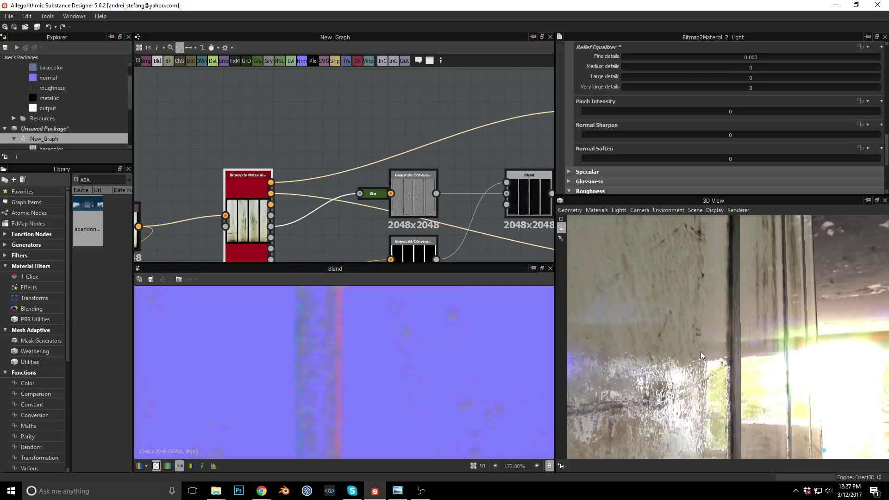
pyautogui.scroll(2, 701, 355)
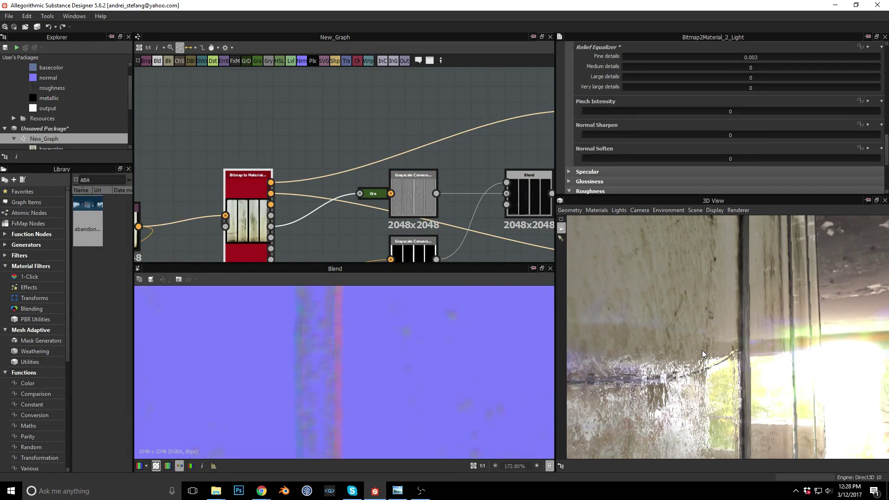
# - Move the Roughness output node farther from its Blend node to make room between them
pyautogui.moveTo(430, 157); pyautogui.dragTo(119, 129, button='middle')
pyautogui.moveTo(353, 167); pyautogui.dragTo(299, 167, button='middle')
pyautogui.moveTo(384, 167); pyautogui.dragTo(312, 166, button='middle')
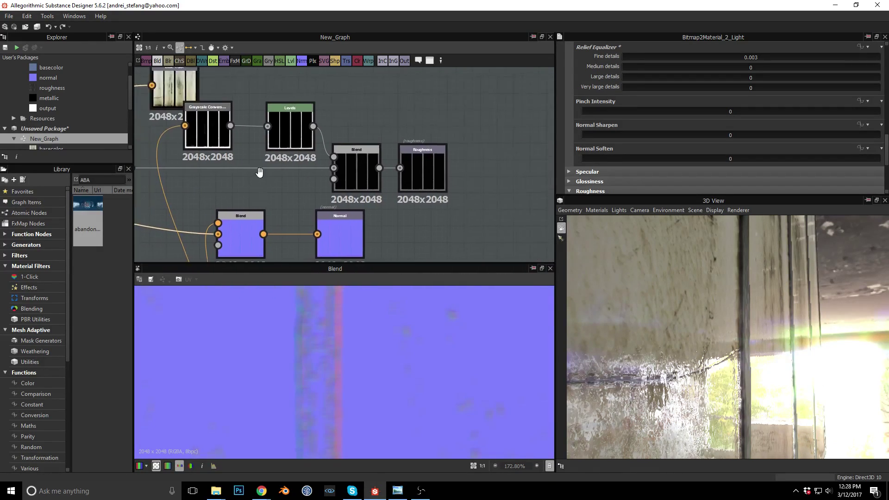
pyautogui.moveTo(417, 161); pyautogui.dragTo(337, 160, button='middle')
pyautogui.moveTo(382, 158); pyautogui.dragTo(498, 166)
pyautogui.moveTo(303, 149); pyautogui.dragTo(319, 148)
pyautogui.moveTo(476, 160); pyautogui.dragTo(500, 149)
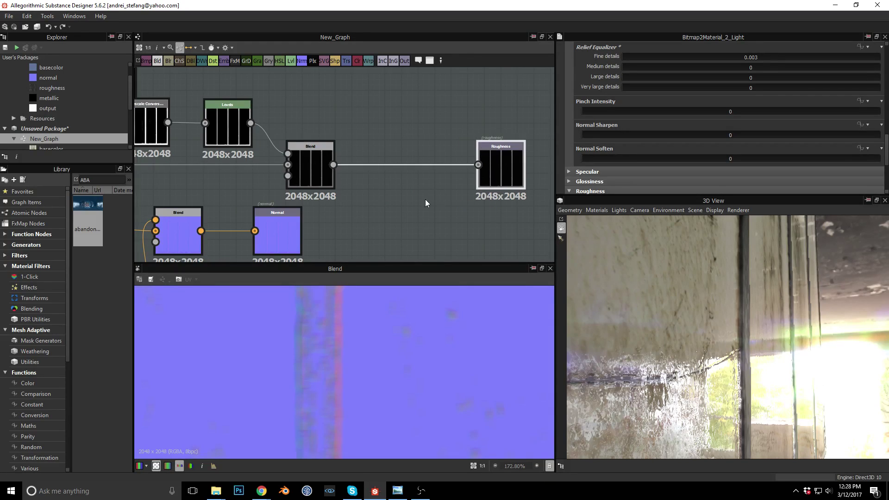
pyautogui.moveTo(431, 198); pyautogui.dragTo(435, 165, button='middle')
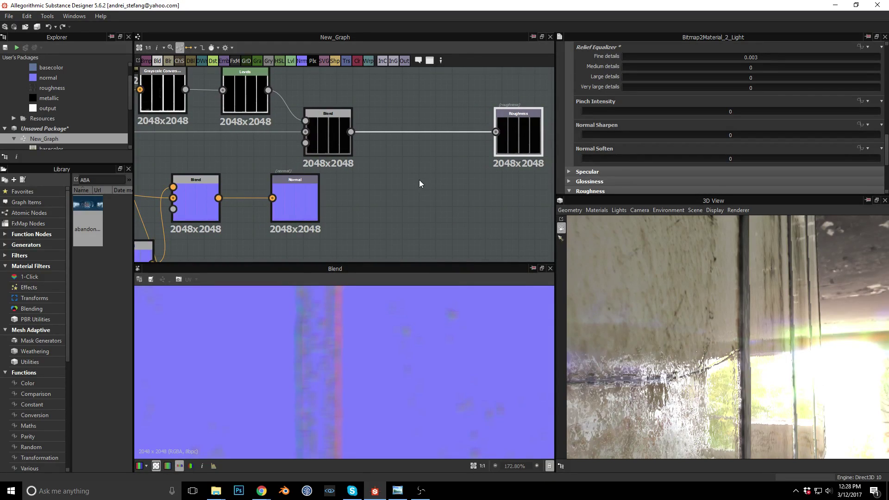
# - Add a grunge_map_002 node to the graph and place it below the gap between the Blend and Roughness nodes
pyautogui.click(419, 183)
pyautogui.rightClick(409, 202)
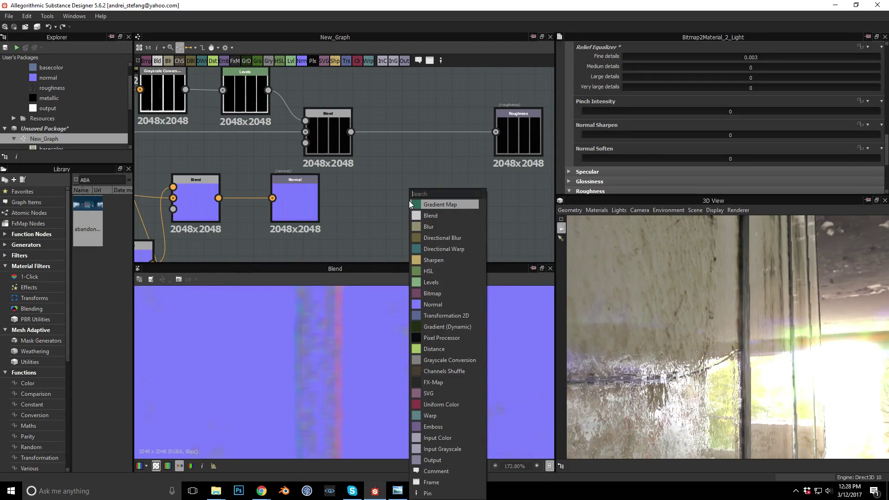
pyautogui.write('GRUNGE')
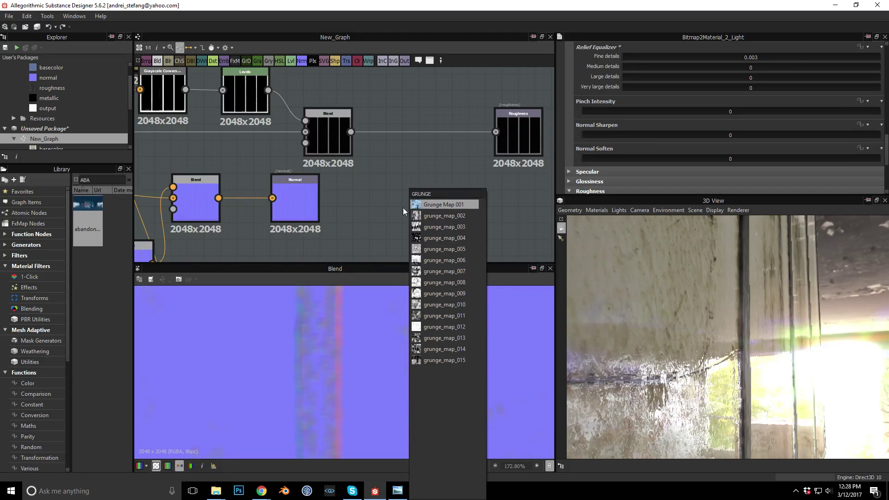
pyautogui.click(438, 216)
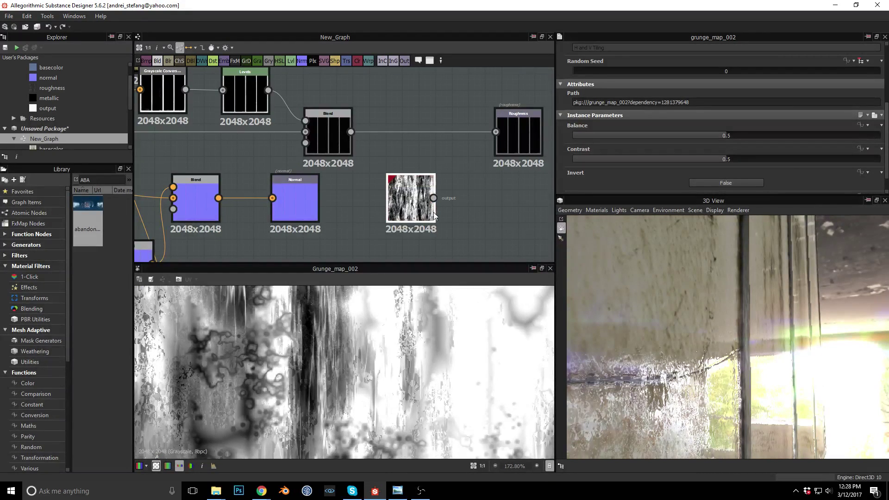
pyautogui.moveTo(479, 197); pyautogui.dragTo(493, 201, button='middle')
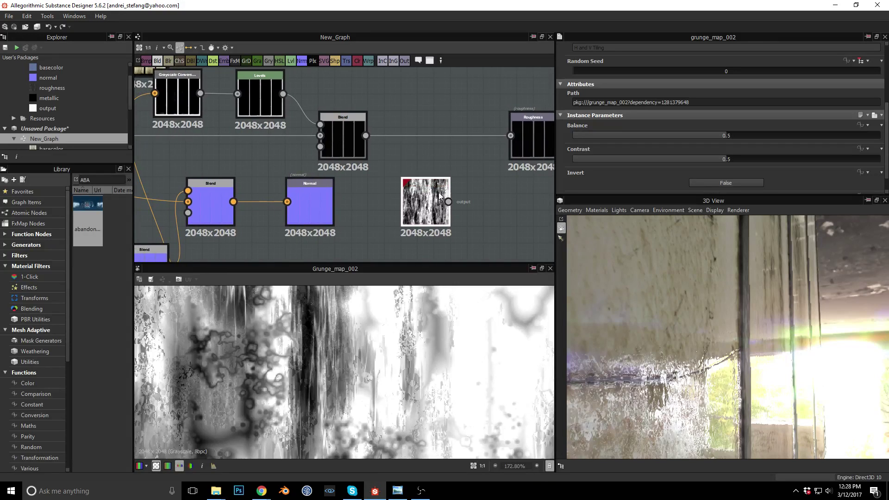
pyautogui.moveTo(423, 194); pyautogui.dragTo(406, 202)
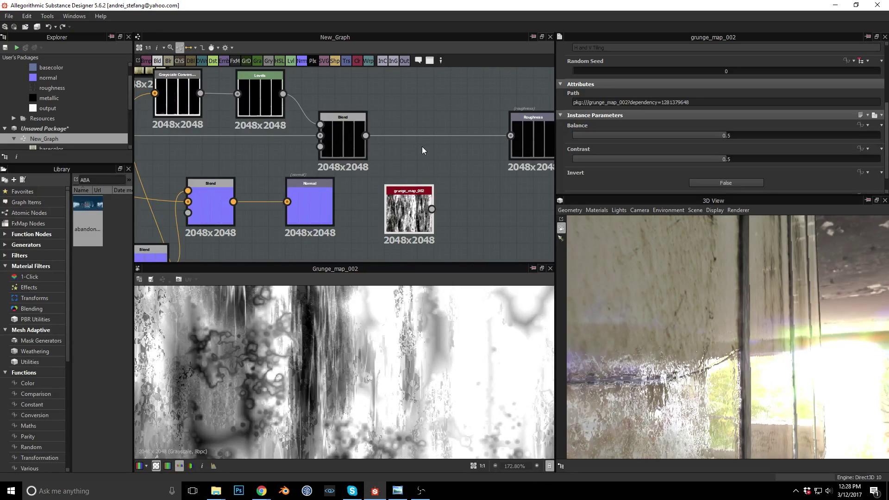
pyautogui.moveTo(484, 194); pyautogui.dragTo(444, 198, button='middle')
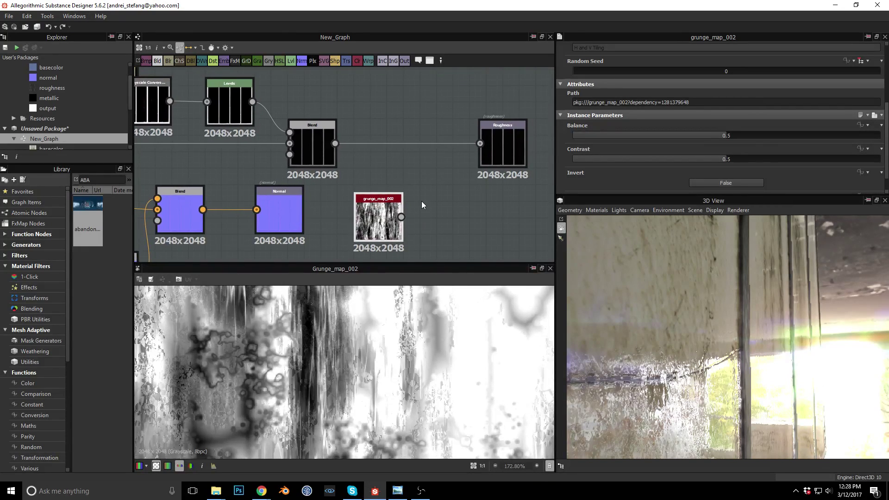
# - Insert a Blend node between the existing Blend and the Roughness output, and connect grunge_map_002 to its Foreground input
pyautogui.click(399, 143)
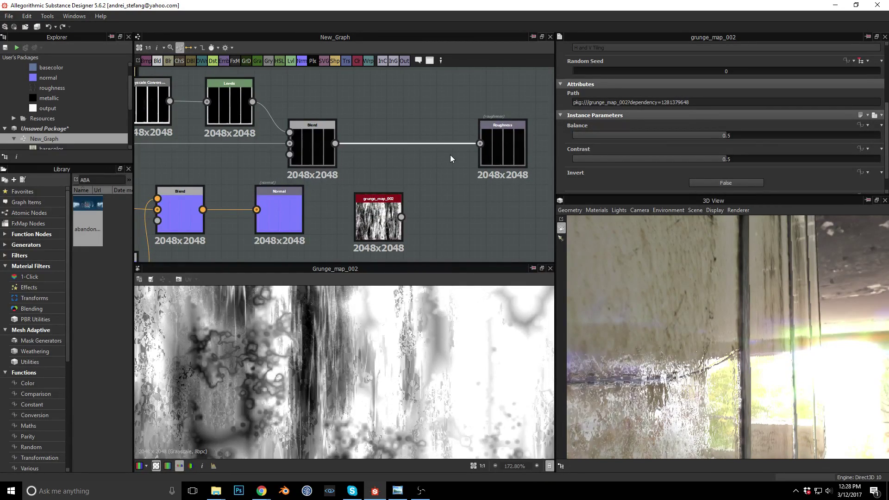
pyautogui.press('space')
pyautogui.write('BLE')
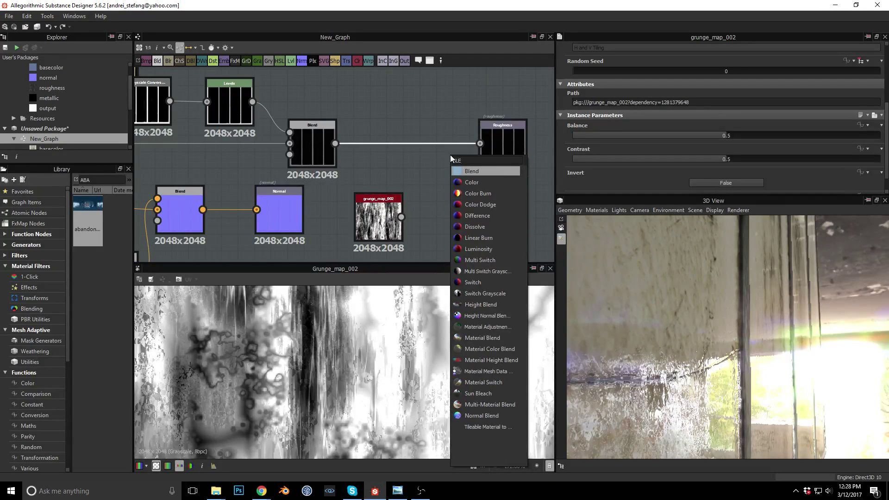
pyautogui.press('Return')
pyautogui.moveTo(420, 134)
pyautogui.mouseDown()
pyautogui.moveTo(456, 134)
pyautogui.moveTo(437, 134)
pyautogui.mouseUp()
pyautogui.moveTo(502, 127); pyautogui.dragTo(538, 128)
pyautogui.moveTo(434, 134); pyautogui.dragTo(450, 133)
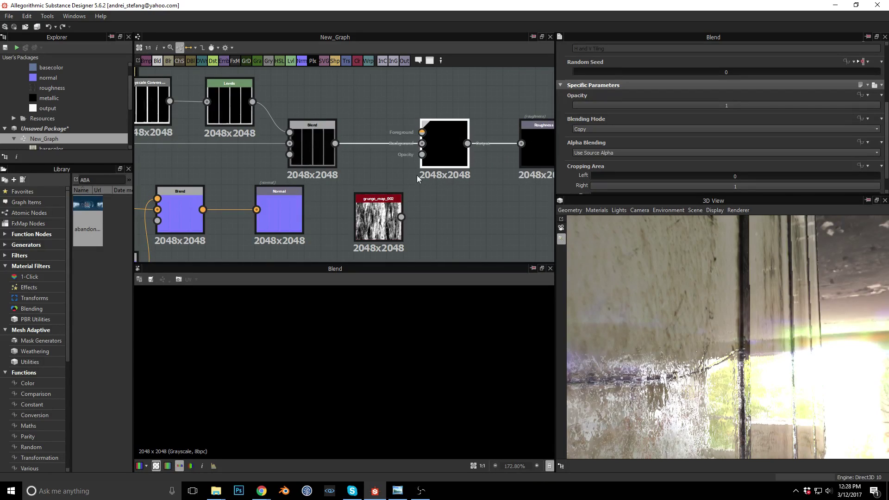
pyautogui.moveTo(400, 216); pyautogui.dragTo(422, 133)
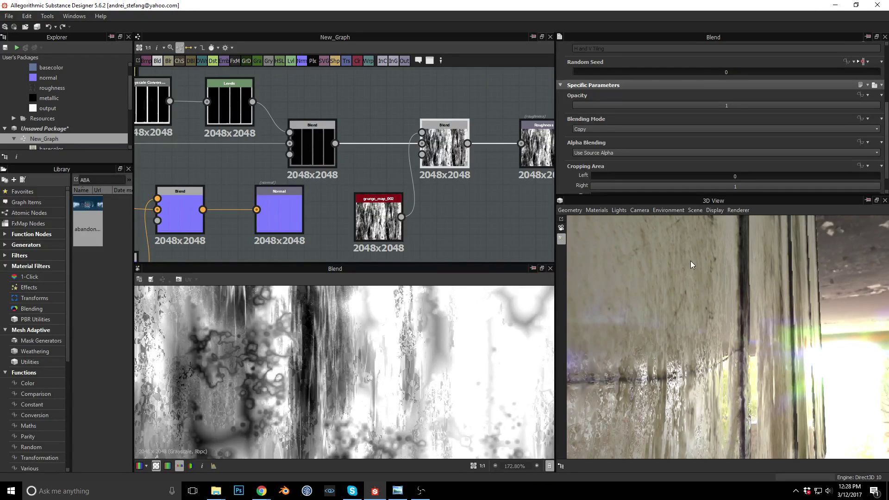
pyautogui.moveTo(445, 129)
pyautogui.mouseDown()
pyautogui.moveTo(462, 113)
pyautogui.moveTo(454, 122)
pyautogui.mouseUp()
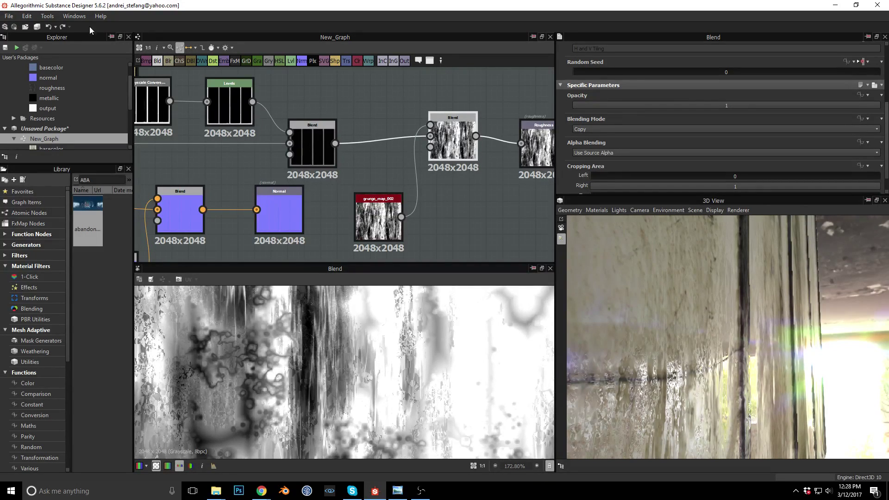
# - Open a second 3D view and send the graph's outputs to the 3D view
pyautogui.click(68, 17)
pyautogui.click(93, 38)
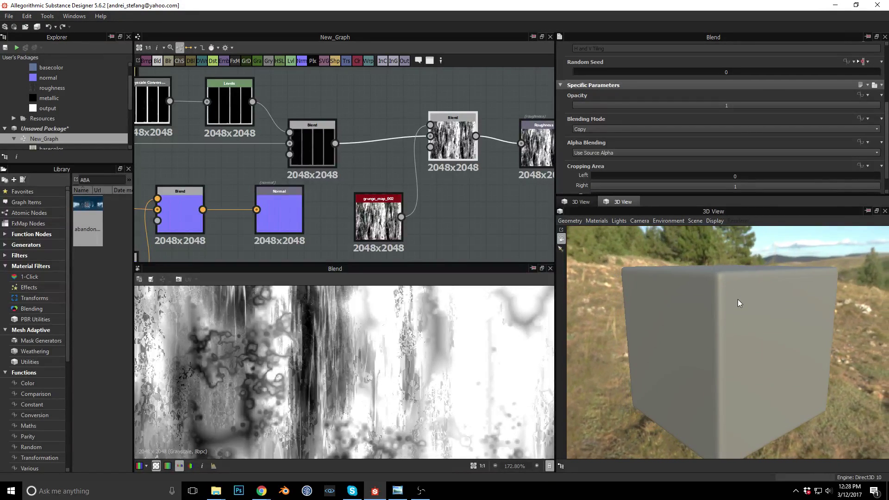
pyautogui.moveTo(740, 315); pyautogui.dragTo(707, 305)
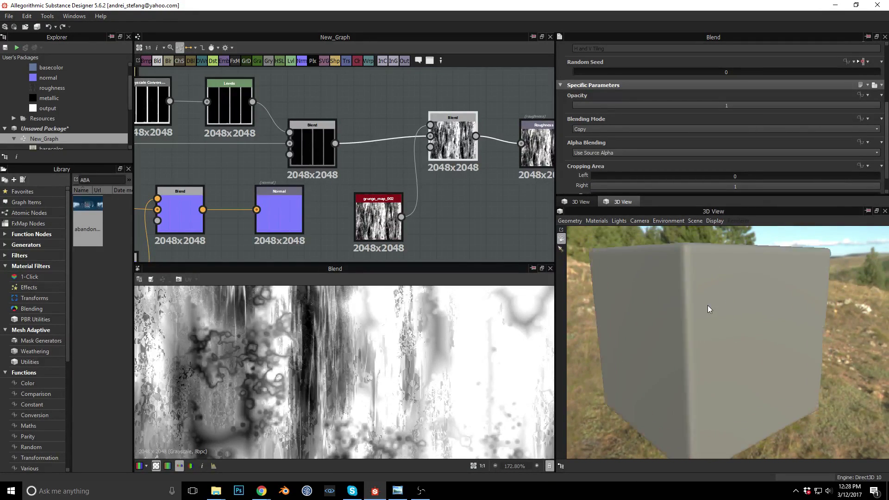
pyautogui.scroll(3, 708, 306)
pyautogui.click(596, 221)
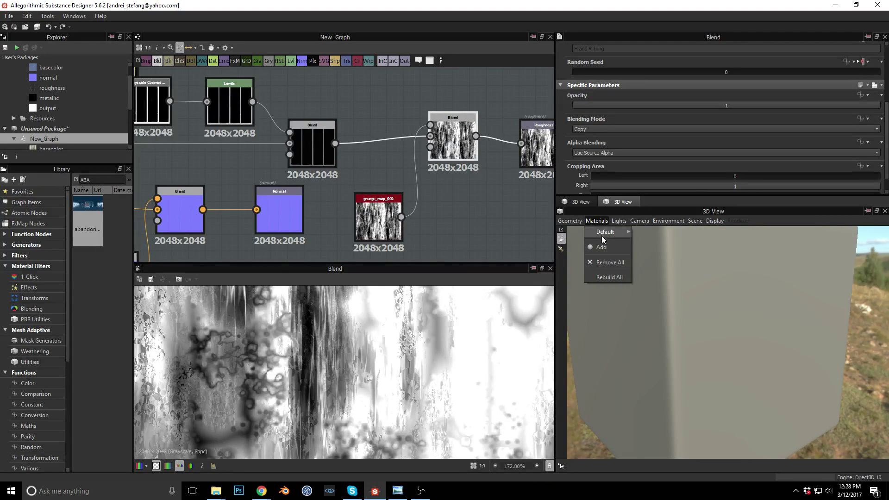
pyautogui.moveTo(613, 232)
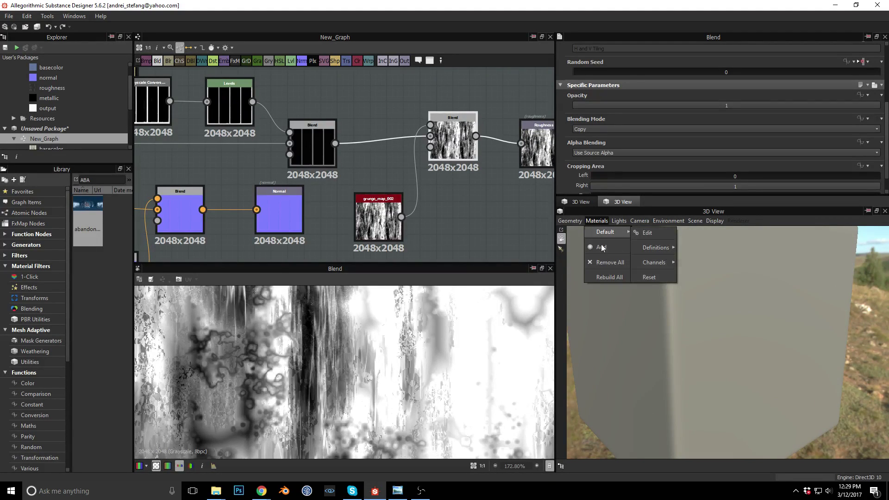
pyautogui.rightClick(509, 205)
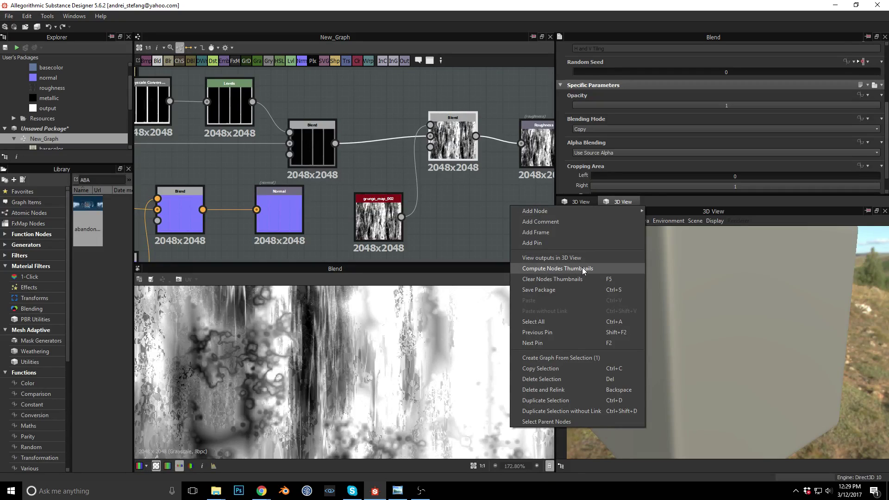
pyautogui.click(574, 257)
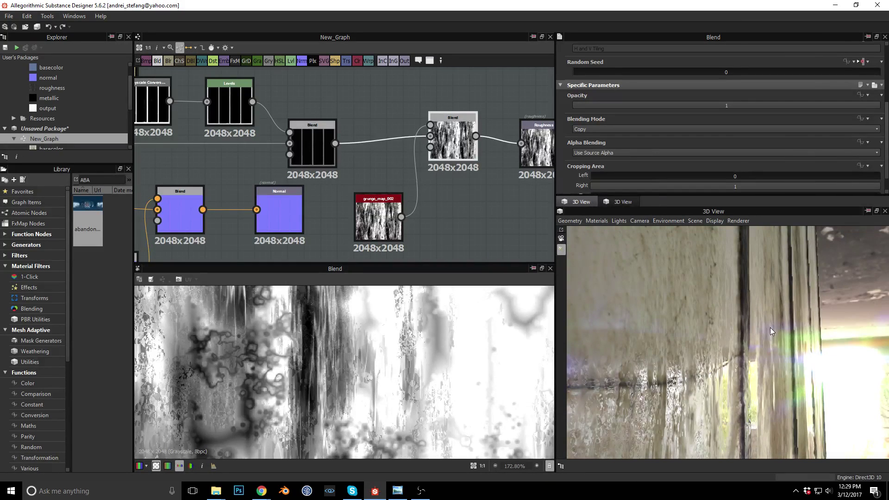
# - Close the original 3D view and display the graph's outputs on the cube in the remaining one
pyautogui.click(623, 204)
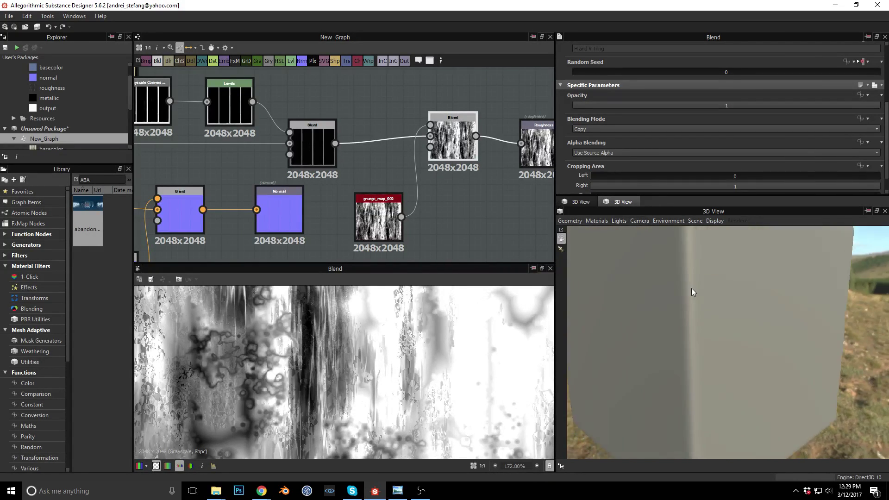
pyautogui.click(582, 203)
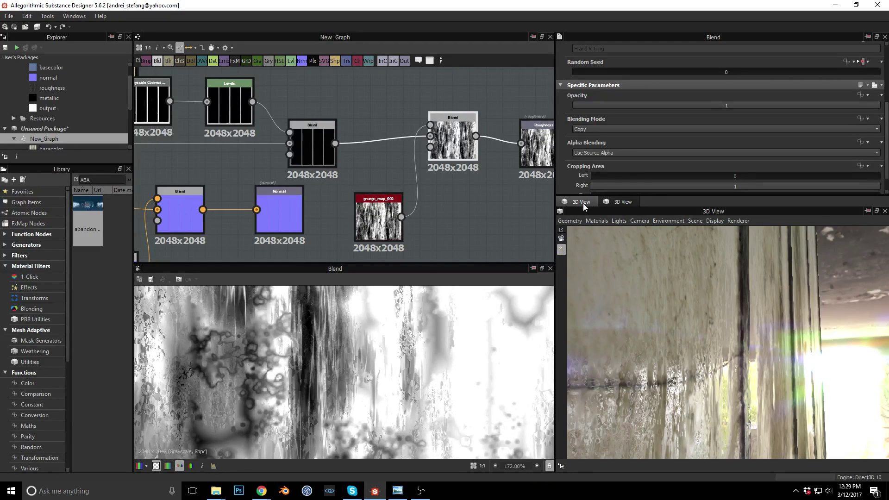
pyautogui.click(885, 211)
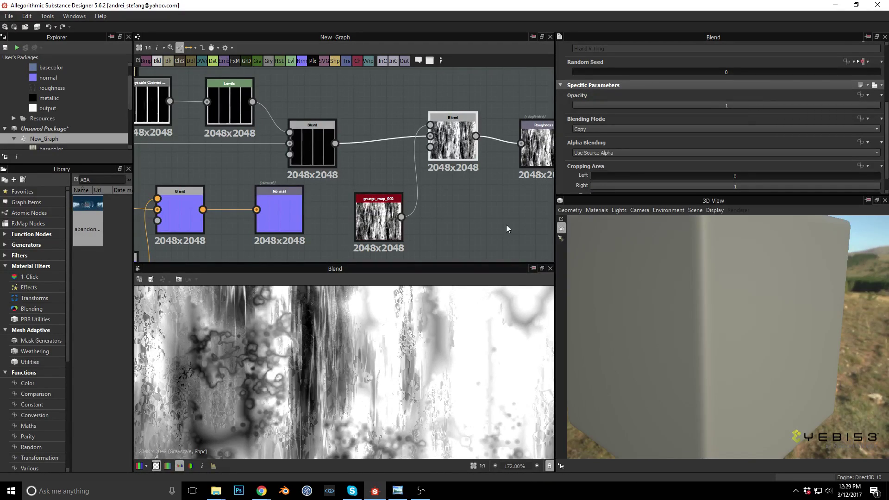
pyautogui.rightClick(474, 209)
pyautogui.click(532, 272)
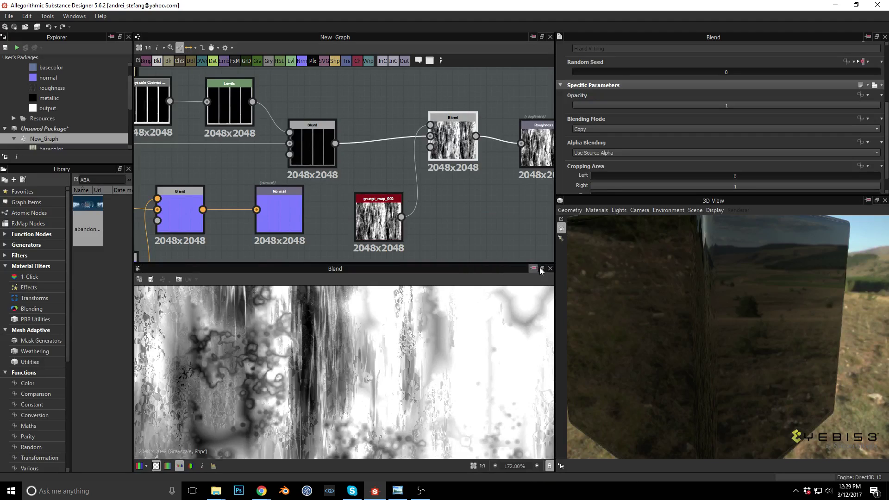
pyautogui.moveTo(692, 343); pyautogui.dragTo(709, 299)
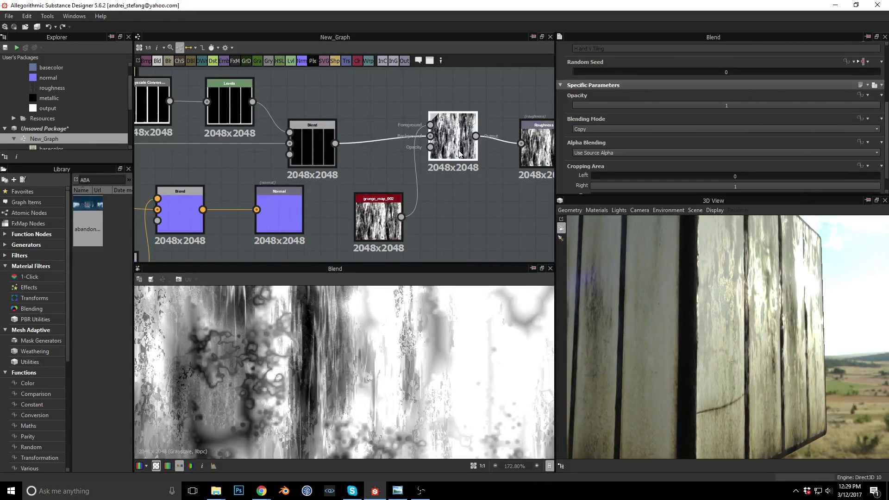
# - Set the new Blend node's blending mode to Multiply and check the panel reflections up close
pyautogui.click(675, 128)
pyautogui.click(601, 156)
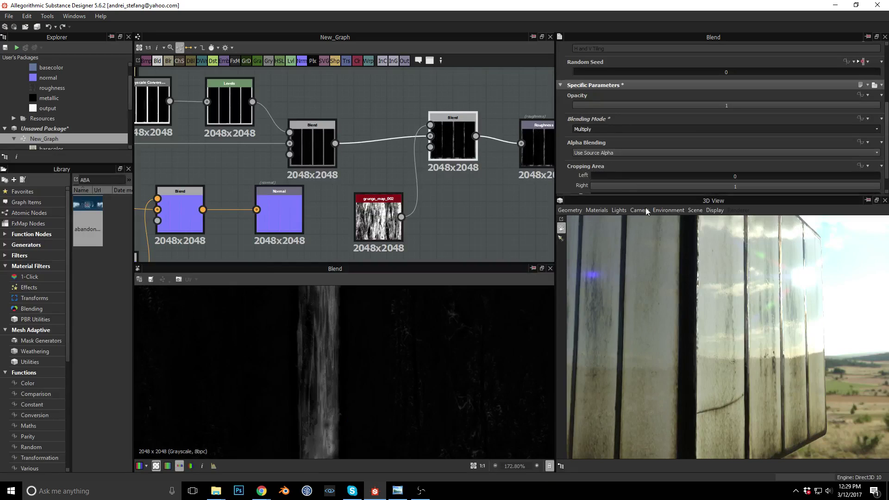
pyautogui.moveTo(734, 321); pyautogui.dragTo(743, 307)
pyautogui.scroll(3, 775, 323)
pyautogui.scroll(2, 776, 322)
pyautogui.moveTo(802, 301); pyautogui.dragTo(790, 306, button='middle')
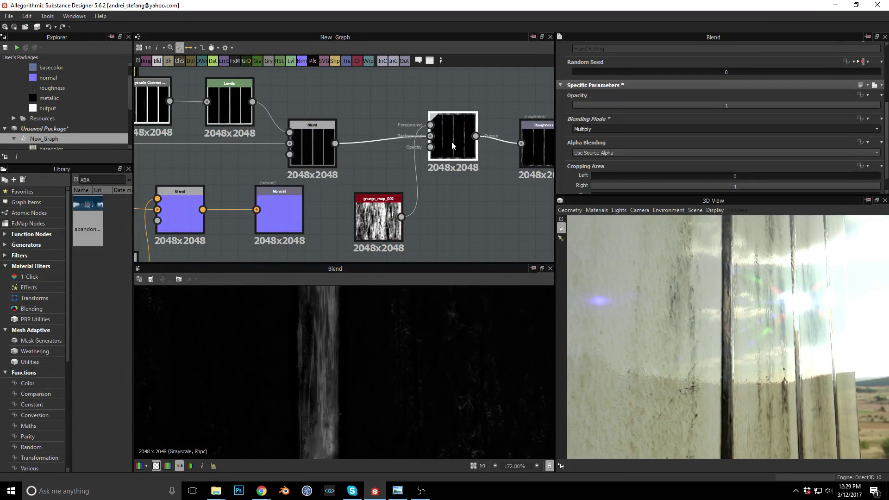
# - Lower the opacity of the Blend node feeding the Roughness output to 0.87
pyautogui.scroll(-5, 361, 362)
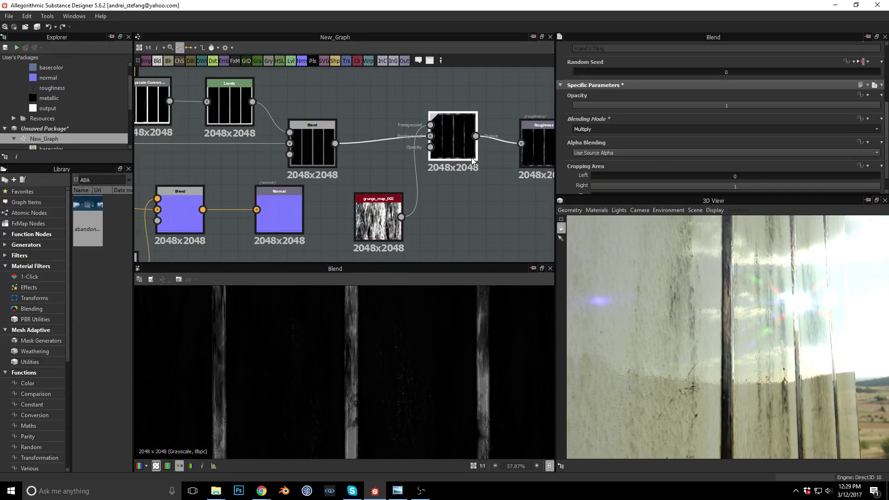
pyautogui.scroll(-1, 698, 146)
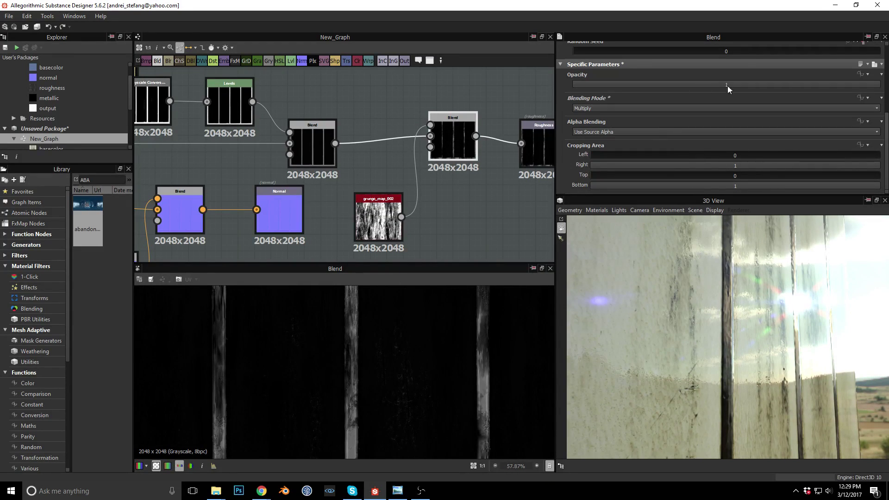
pyautogui.moveTo(784, 84); pyautogui.dragTo(839, 91)
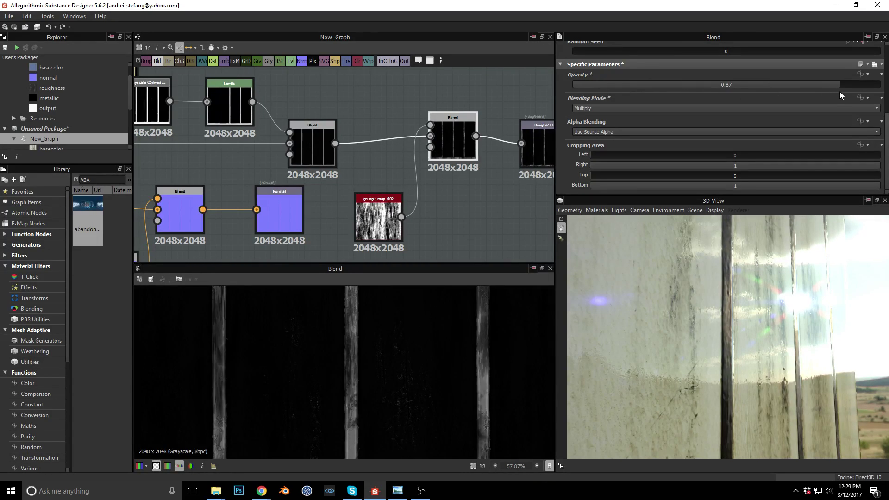
# - Change the blending mode of the Blend node feeding Roughness to Add (Linear Dodge) and check the reflections on the cube
pyautogui.click(368, 220)
pyautogui.scroll(5, 692, 116)
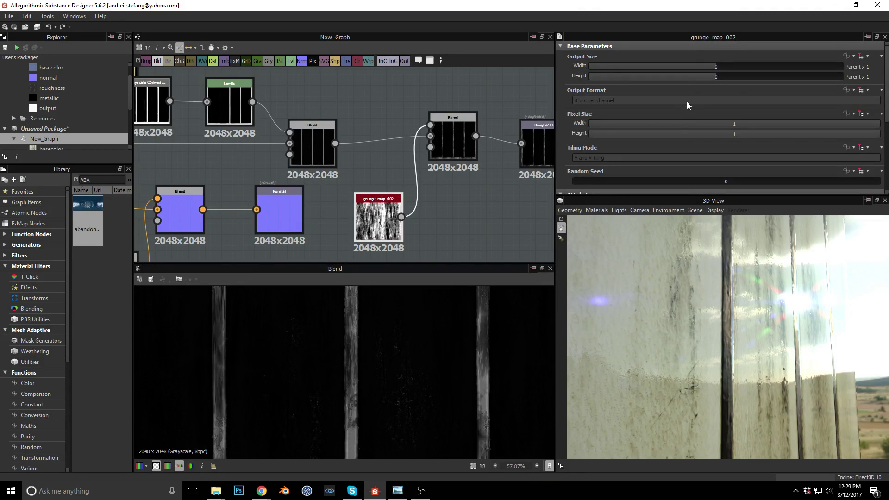
pyautogui.moveTo(451, 141); pyautogui.dragTo(443, 141)
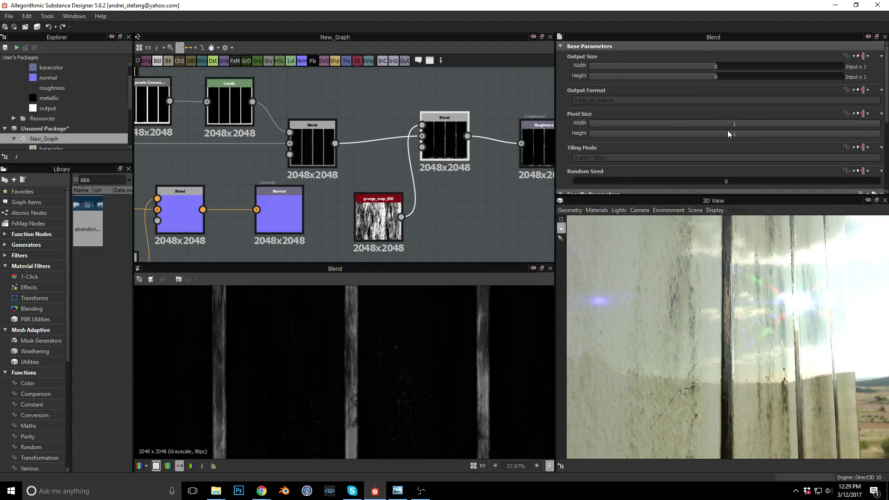
pyautogui.scroll(-3, 728, 133)
pyautogui.scroll(-3, 726, 130)
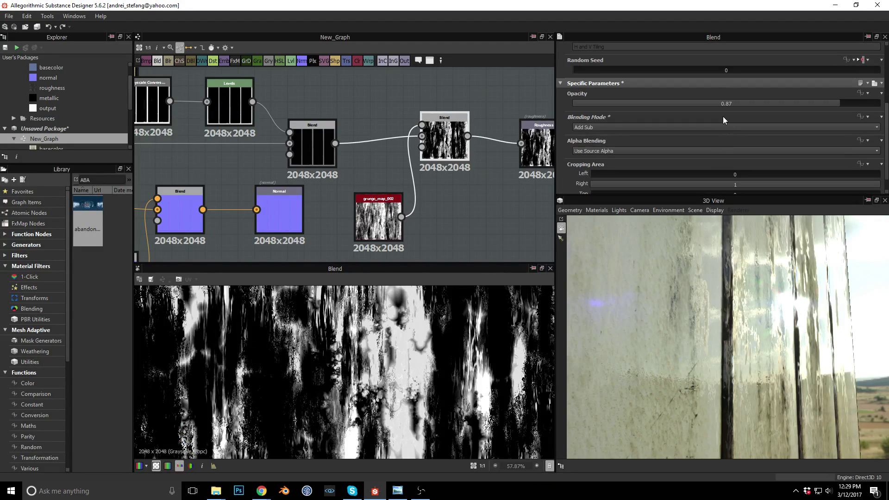
pyautogui.click(718, 127)
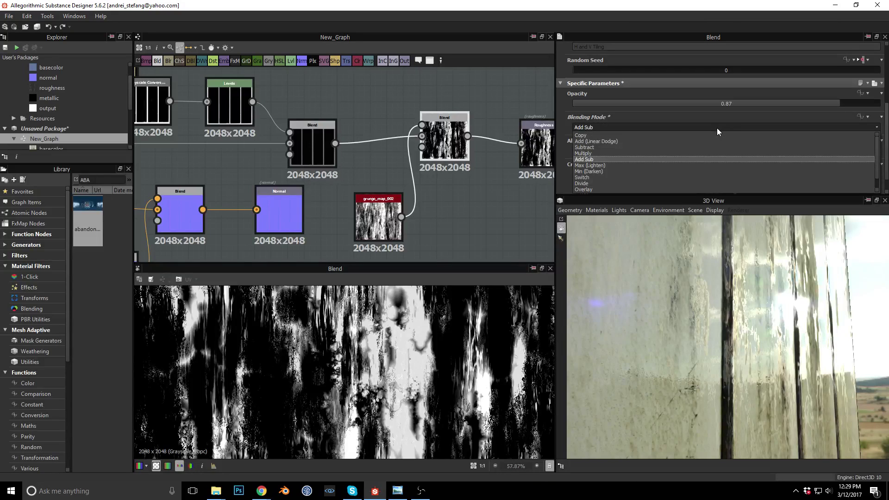
pyautogui.click(646, 142)
pyautogui.scroll(-1, 759, 279)
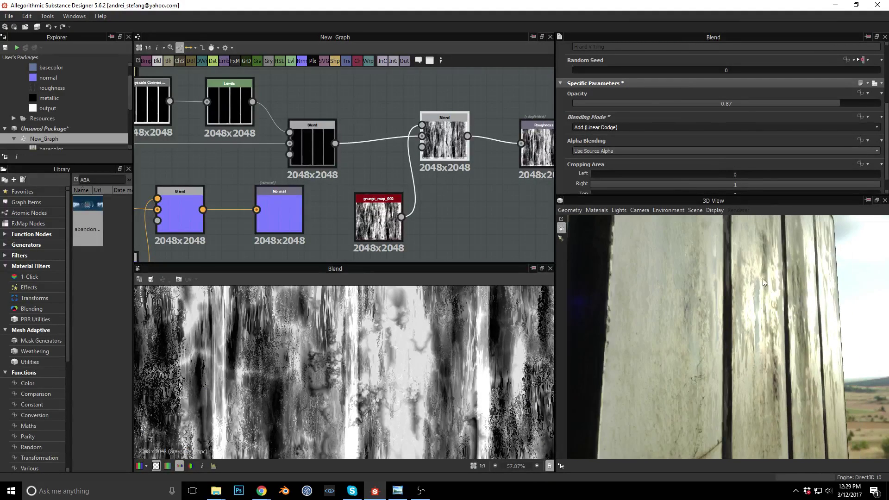
pyautogui.moveTo(762, 267)
pyautogui.mouseDown()
pyautogui.moveTo(739, 276)
pyautogui.moveTo(750, 273)
pyautogui.mouseUp()
# - Set the grunge_map_002 node's Contrast to 0.04 and its Balance to 0.15
pyautogui.click(371, 213)
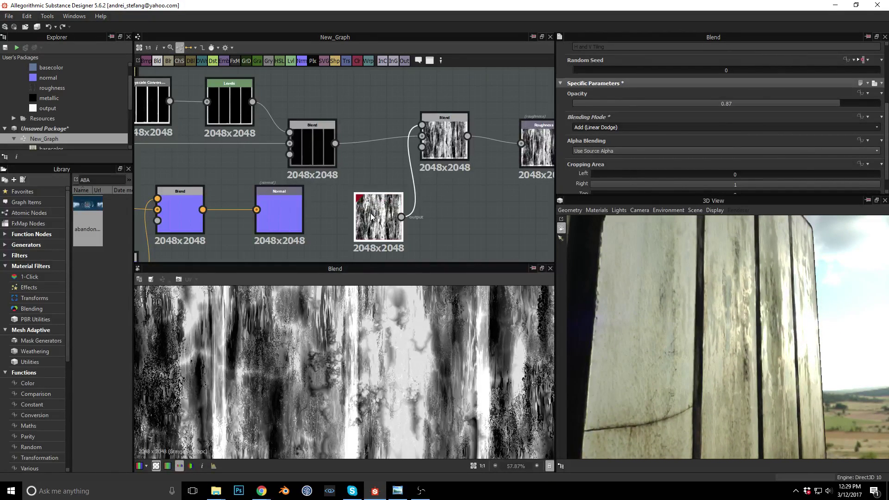
pyautogui.moveTo(735, 159); pyautogui.dragTo(585, 159)
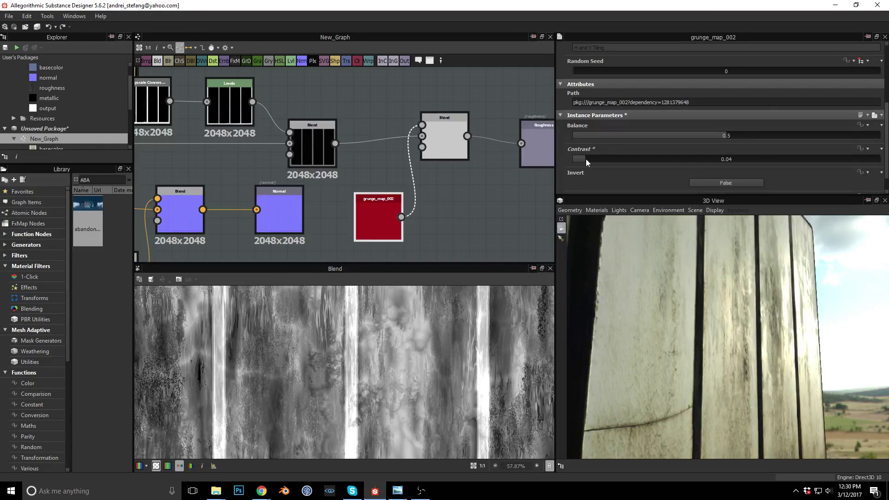
pyautogui.moveTo(698, 137); pyautogui.dragTo(617, 140)
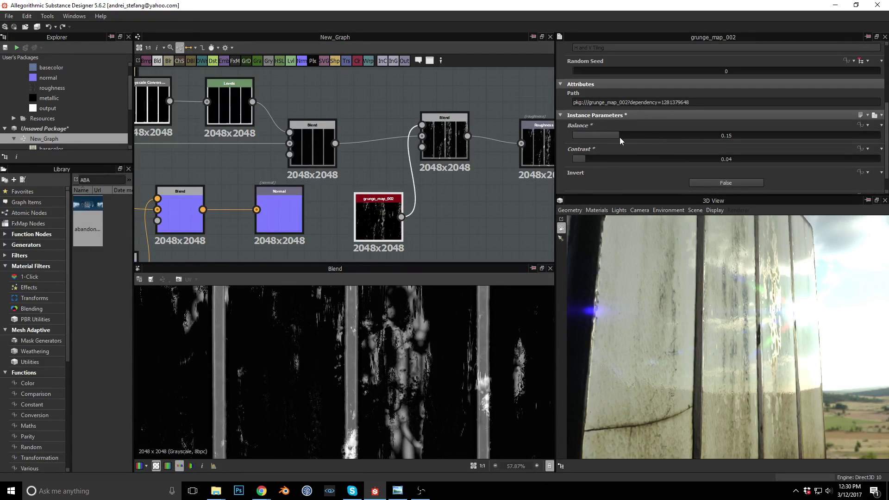
# - Set the grunge_map_002 node's Contrast to 0 and Balance to 0.19, and check the reflections on the cube
pyautogui.moveTo(575, 159); pyautogui.dragTo(574, 159)
pyautogui.moveTo(618, 137)
pyautogui.mouseDown()
pyautogui.moveTo(603, 137)
pyautogui.moveTo(632, 135)
pyautogui.mouseUp()
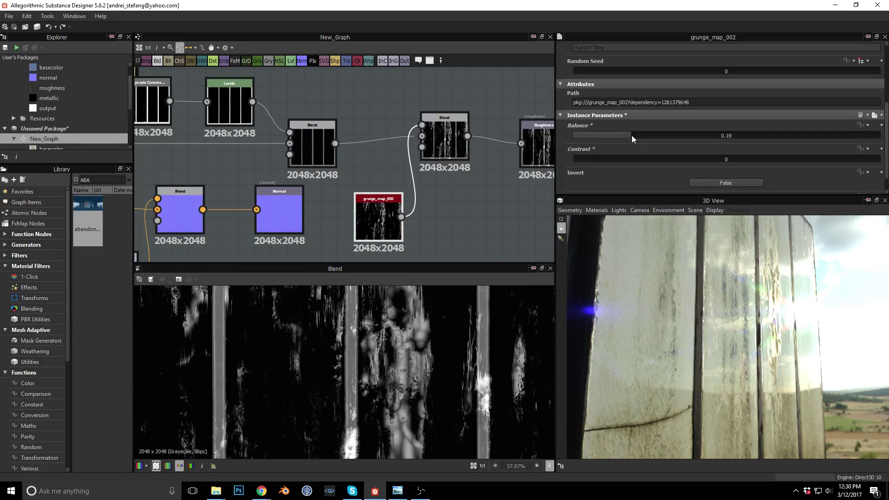
pyautogui.scroll(-5, 711, 279)
pyautogui.moveTo(711, 279); pyautogui.dragTo(753, 298)
pyautogui.scroll(5, 752, 298)
pyautogui.moveTo(753, 298); pyautogui.dragTo(746, 306, button='middle')
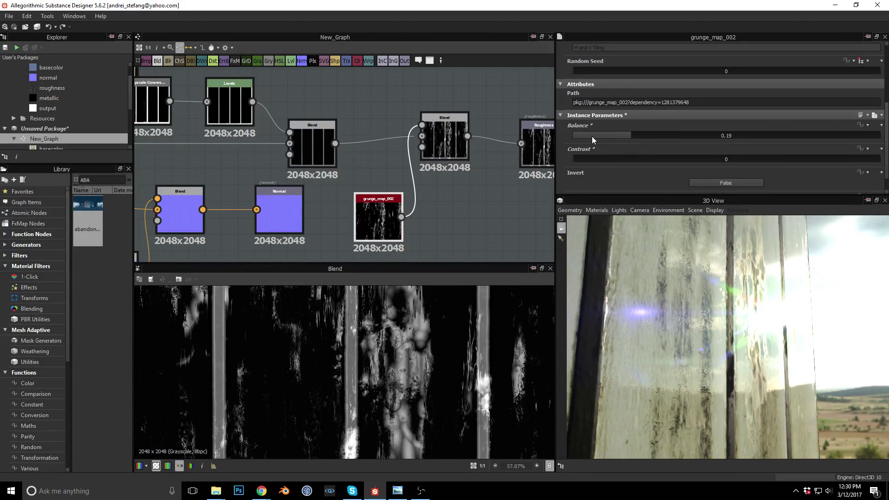
# - Raise the grunge_map_002 node's Balance to 0.3 and check the panel reflections
pyautogui.moveTo(592, 136); pyautogui.dragTo(580, 138)
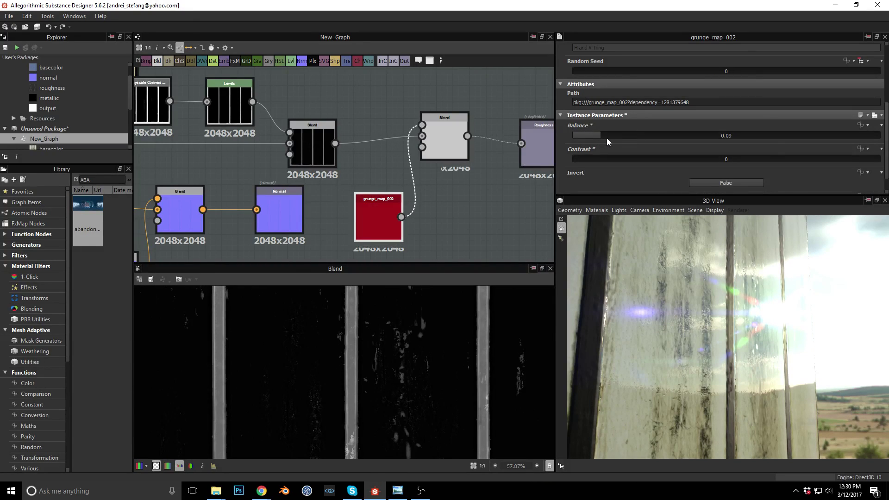
pyautogui.moveTo(608, 138); pyautogui.dragTo(666, 145)
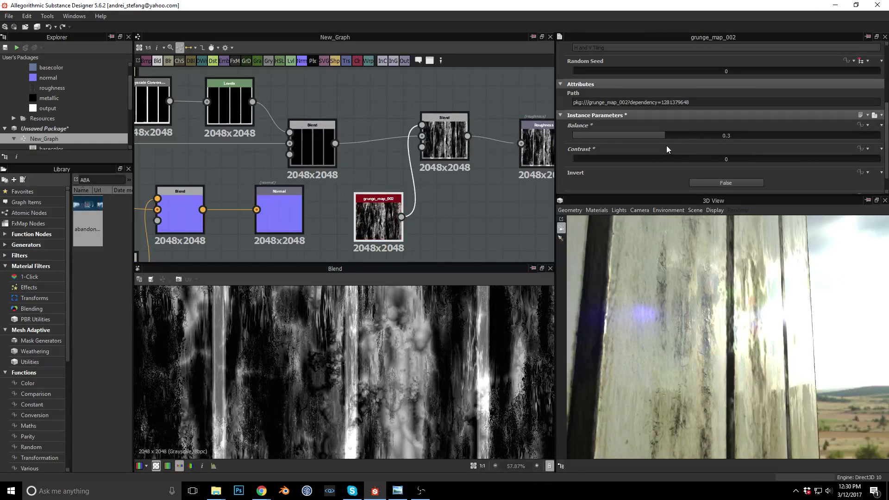
pyautogui.moveTo(715, 220); pyautogui.dragTo(723, 289)
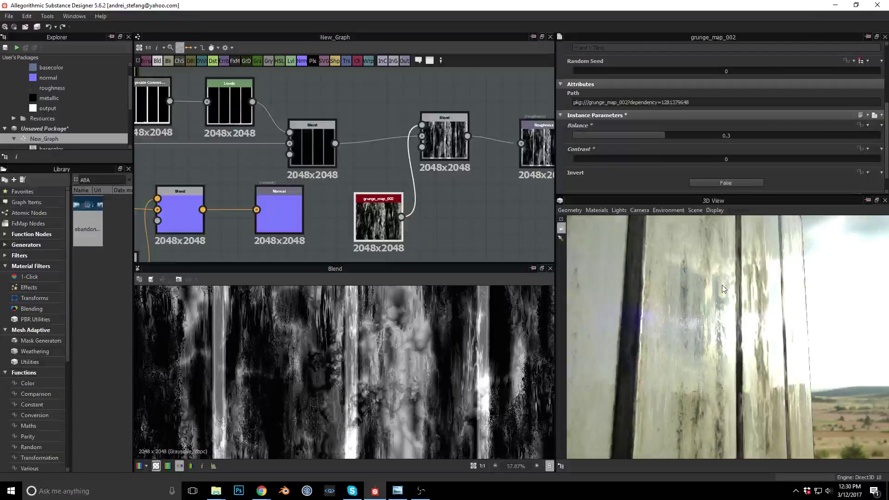
# - Set the Height Scale of the 3D view's Default material to 0.11 and check the relief on the cube
pyautogui.click(600, 210)
pyautogui.moveTo(606, 221)
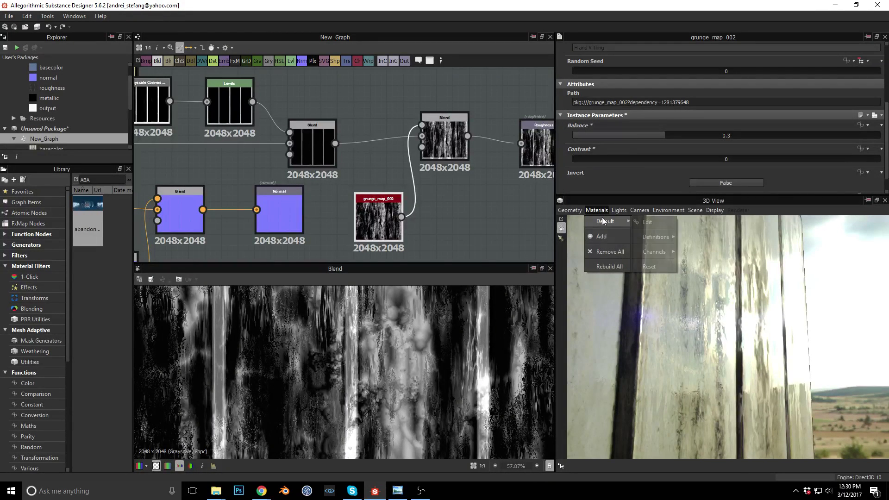
pyautogui.click(643, 222)
pyautogui.moveTo(588, 123); pyautogui.dragTo(607, 124)
pyautogui.moveTo(498, 201); pyautogui.dragTo(412, 190, button='middle')
pyautogui.scroll(-2, 451, 197)
pyautogui.scroll(-1, 451, 197)
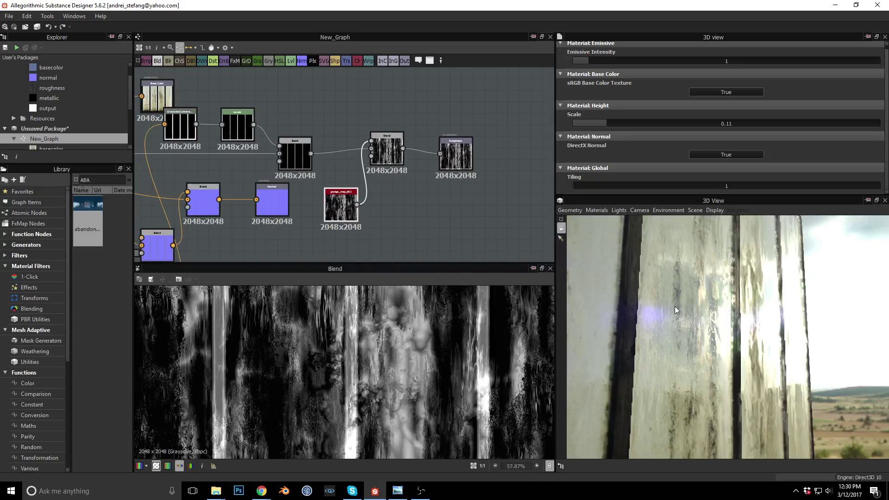
pyautogui.scroll(-3, 674, 307)
pyautogui.moveTo(673, 293); pyautogui.dragTo(769, 321)
pyautogui.scroll(3, 649, 320)
pyautogui.scroll(-3, 767, 321)
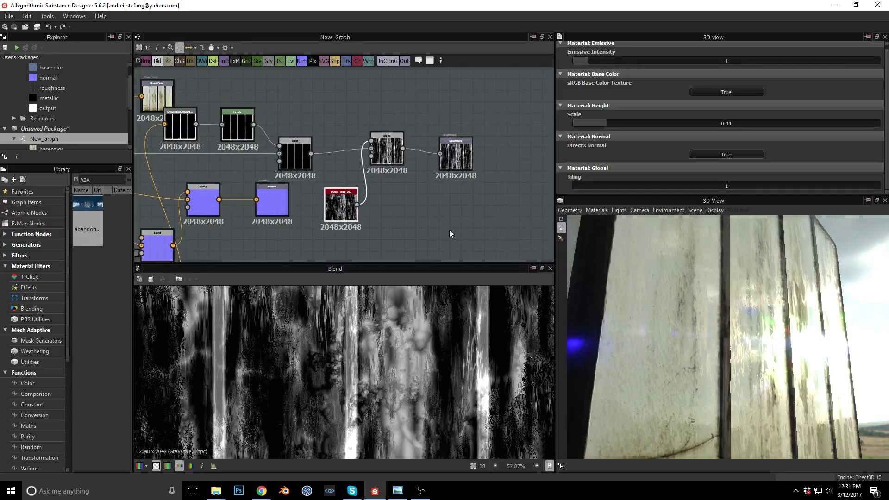
# - Preview the Metallic output map and the height output map
pyautogui.moveTo(448, 234); pyautogui.dragTo(468, 131, button='middle')
pyautogui.moveTo(448, 174); pyautogui.dragTo(425, 158, button='middle')
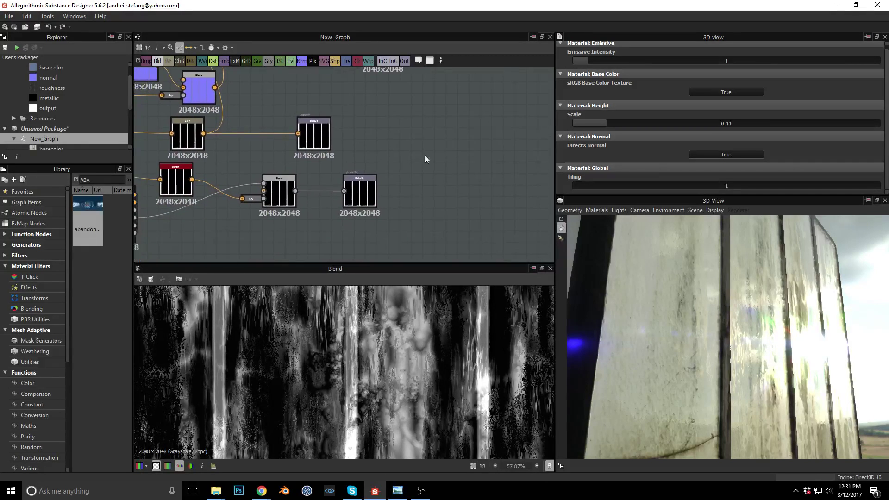
pyautogui.click(360, 195)
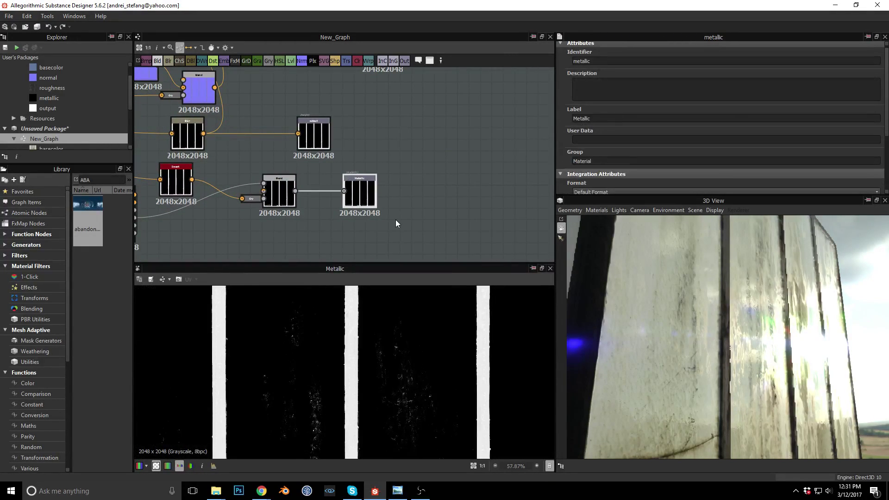
pyautogui.scroll(4, 395, 224)
pyautogui.moveTo(285, 105); pyautogui.dragTo(499, 198, button='middle')
pyautogui.click(363, 172)
# - Try different Intensity values on the Blur node feeding the height output
pyautogui.click(223, 189)
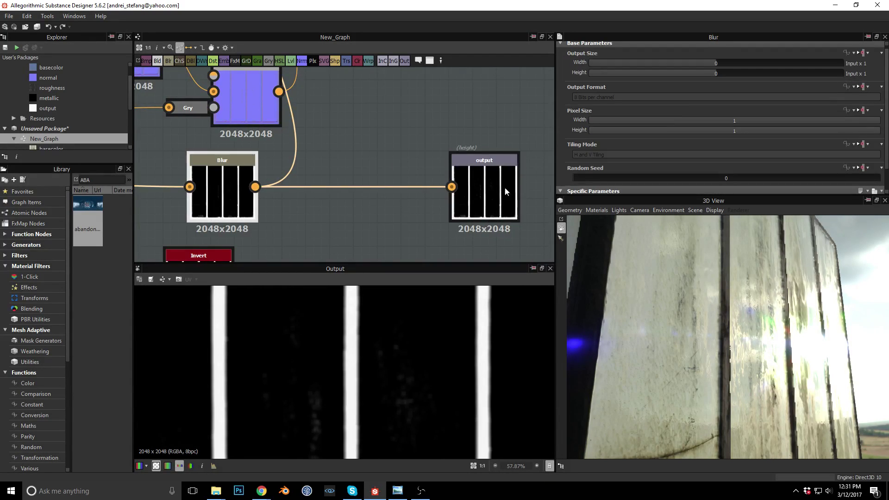
pyautogui.scroll(-1, 692, 154)
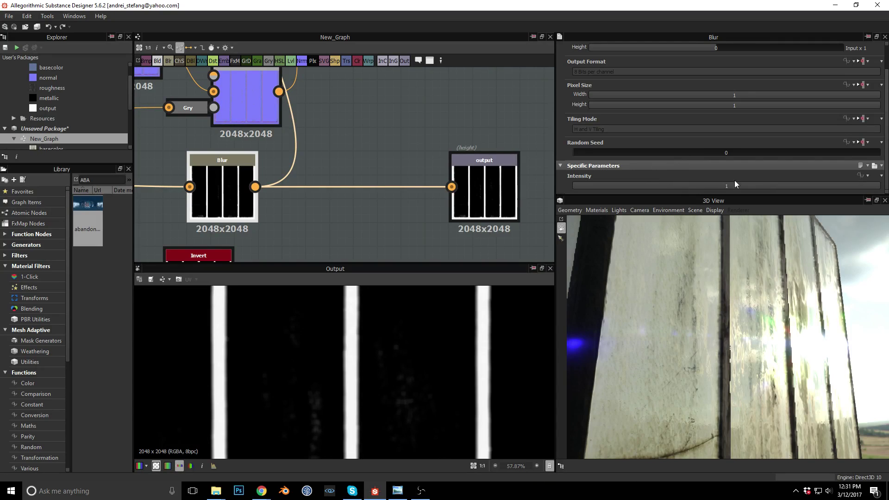
pyautogui.doubleClick(225, 189)
pyautogui.moveTo(737, 187); pyautogui.dragTo(882, 185)
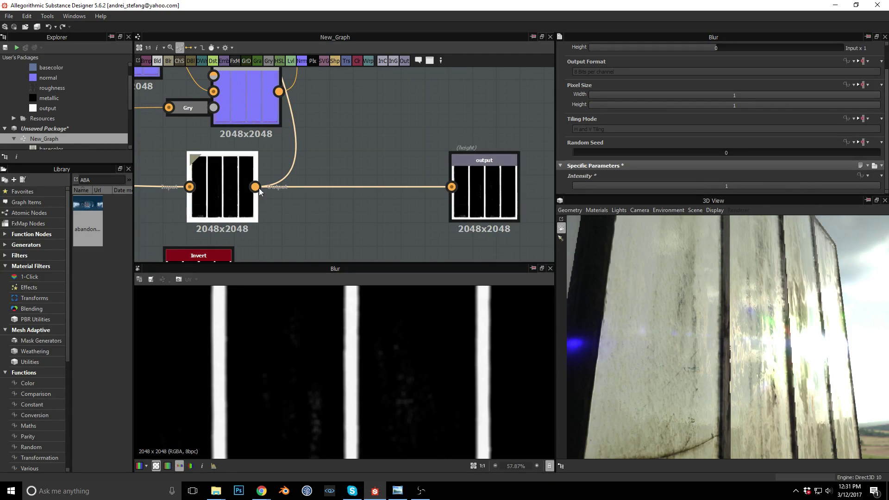
pyautogui.moveTo(826, 185); pyautogui.dragTo(587, 184)
pyautogui.hotkey('ctrl', 'z')
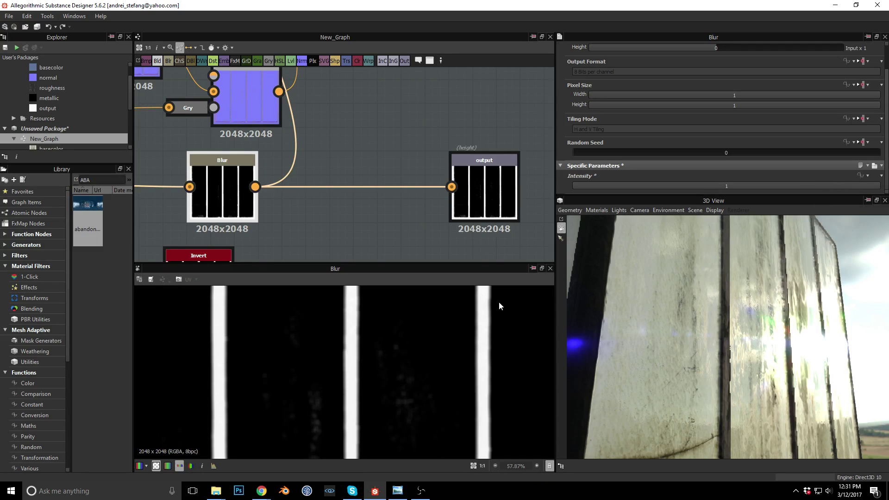
# - Connect the Levels node's output to the height branch's Blur node, check the cube, and move the Blur node closer to Levels
pyautogui.scroll(-5, 326, 203)
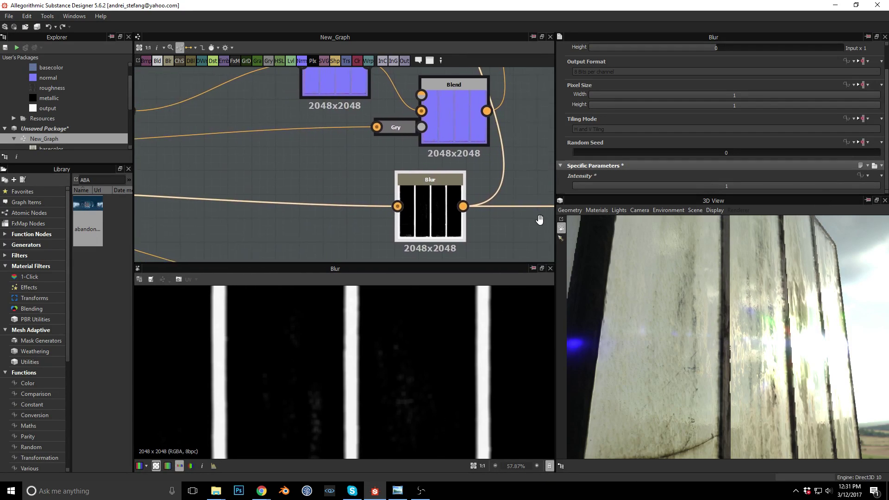
pyautogui.moveTo(324, 196); pyautogui.dragTo(250, 181, button='middle')
pyautogui.scroll(3, 315, 204)
pyautogui.scroll(-3, 251, 181)
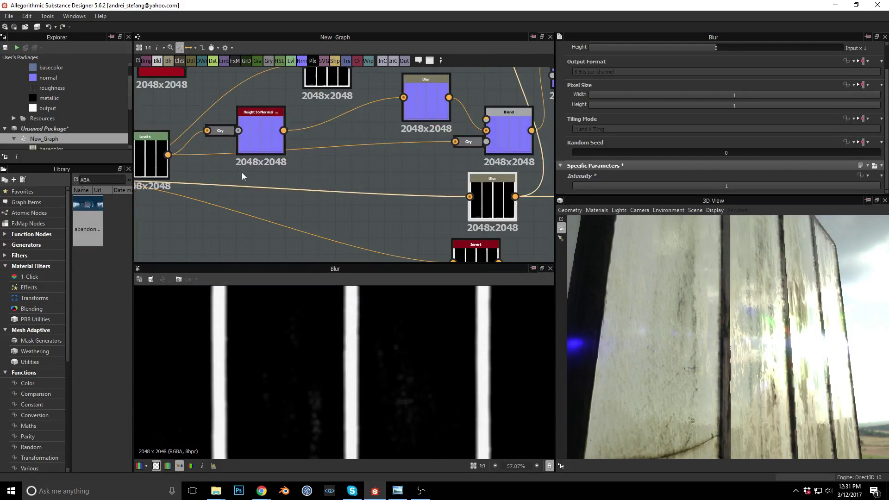
pyautogui.moveTo(167, 154); pyautogui.dragTo(469, 197)
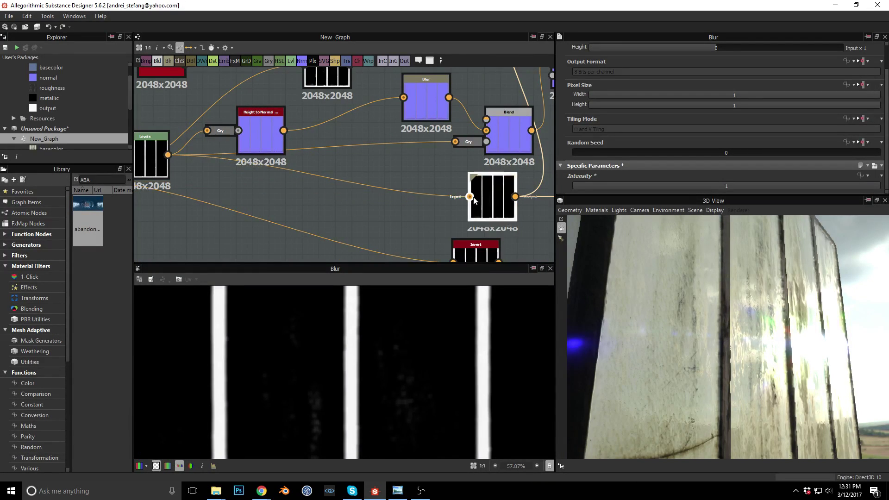
pyautogui.moveTo(740, 331); pyautogui.dragTo(774, 343)
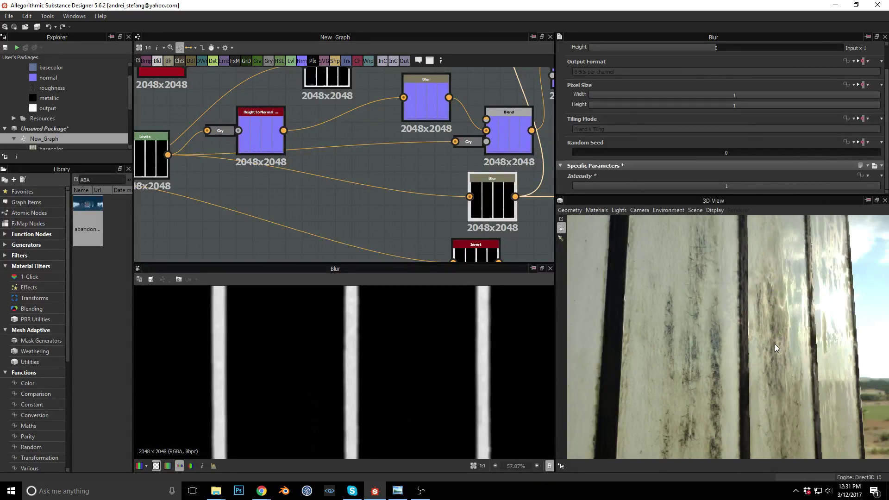
pyautogui.moveTo(480, 198); pyautogui.dragTo(389, 198)
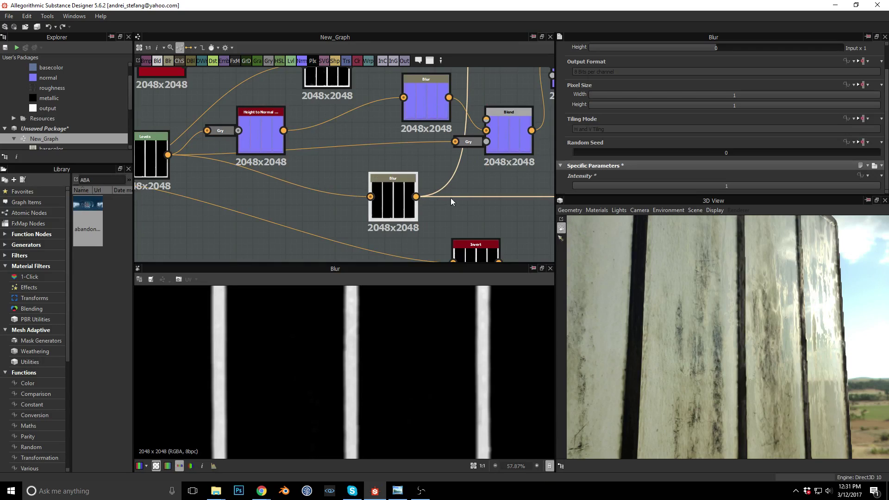
# - Tidy the graph by spacing out the Levels, Blend and Base Color nodes in the roughness and base color branches
pyautogui.scroll(-4, 480, 199)
pyautogui.moveTo(480, 199); pyautogui.dragTo(410, 194, button='middle')
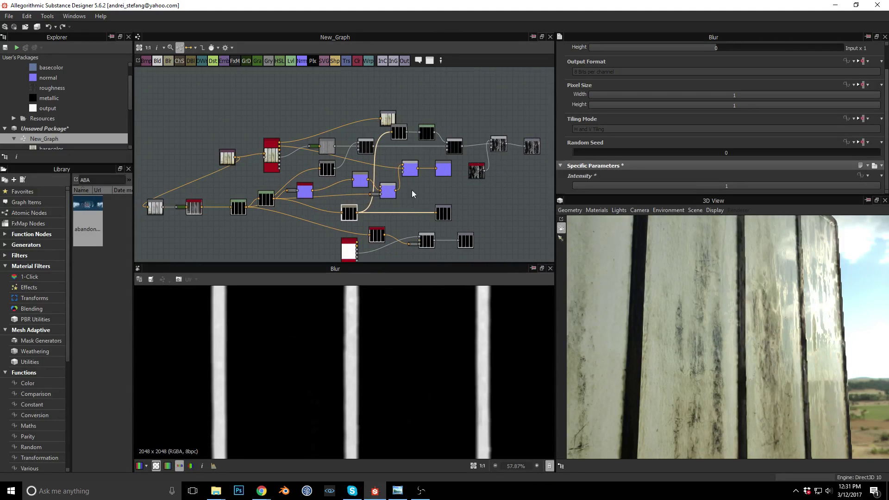
pyautogui.scroll(4, 414, 148)
pyautogui.moveTo(392, 118); pyautogui.dragTo(406, 147)
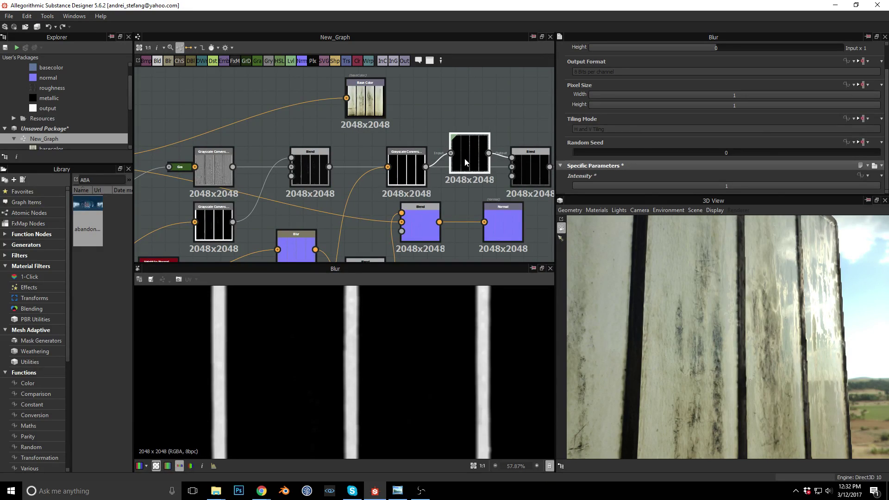
pyautogui.scroll(-3, 294, 134)
pyautogui.scroll(1, 354, 121)
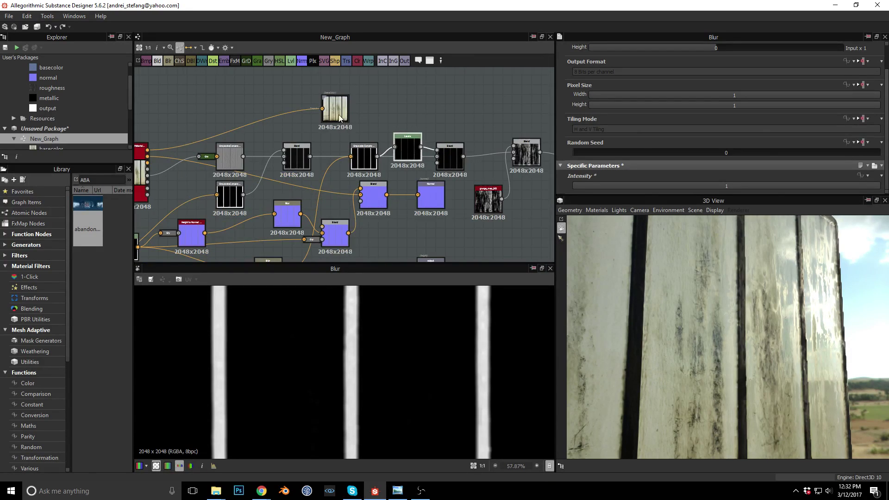
pyautogui.moveTo(338, 115); pyautogui.dragTo(309, 115)
pyautogui.moveTo(454, 157); pyautogui.dragTo(456, 120)
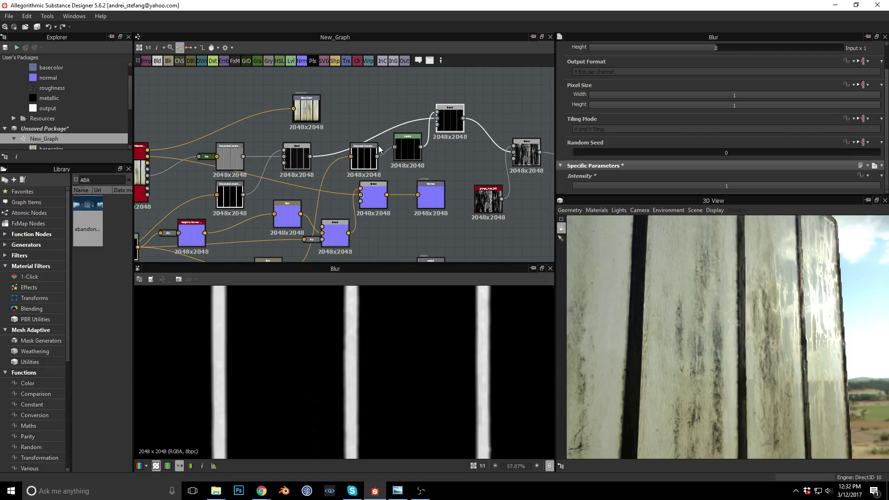
pyautogui.moveTo(411, 144); pyautogui.dragTo(415, 153)
pyautogui.moveTo(304, 151); pyautogui.dragTo(304, 142)
pyautogui.moveTo(301, 110); pyautogui.dragTo(329, 99)
pyautogui.moveTo(337, 141); pyautogui.dragTo(362, 140, button='middle')
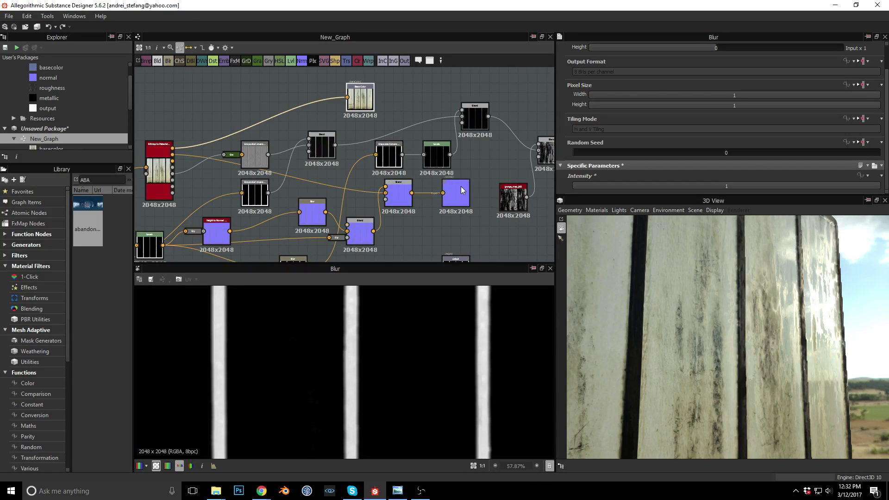
# - Duplicate the grunge_map_002 node and place the copy above the Bitmap to Material node
pyautogui.moveTo(506, 201); pyautogui.dragTo(506, 207)
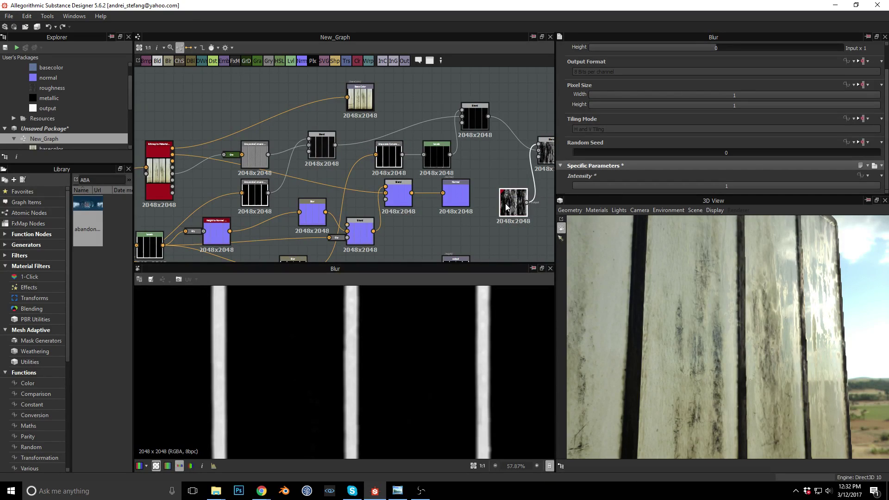
pyautogui.click(224, 84)
pyautogui.hotkey('ctrl', 'v')
pyautogui.moveTo(339, 163); pyautogui.dragTo(216, 98)
pyautogui.moveTo(261, 113); pyautogui.dragTo(303, 140, button='middle')
pyautogui.scroll(5, 276, 144)
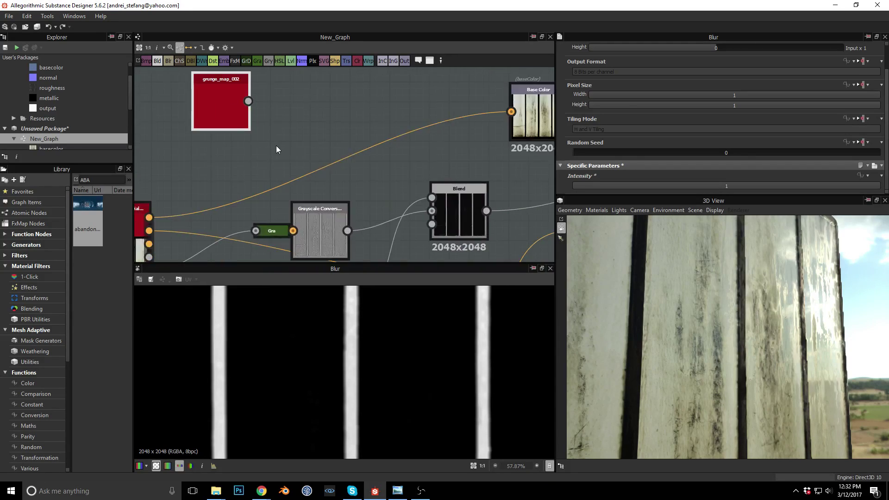
# - Insert a Blend node into the Base Color connection and feed the copied grunge_map_002 into its Foreground
pyautogui.click(347, 167)
pyautogui.click(348, 166)
pyautogui.press('space')
pyautogui.write('bl')
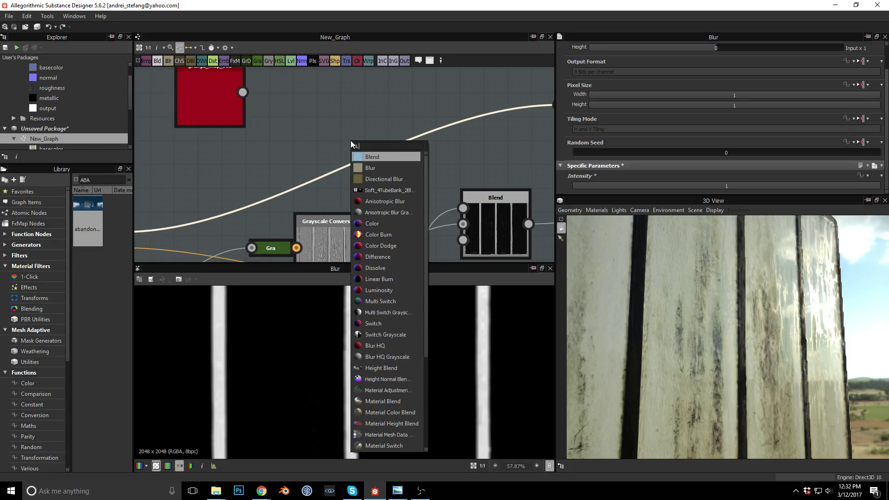
pyautogui.press('Return')
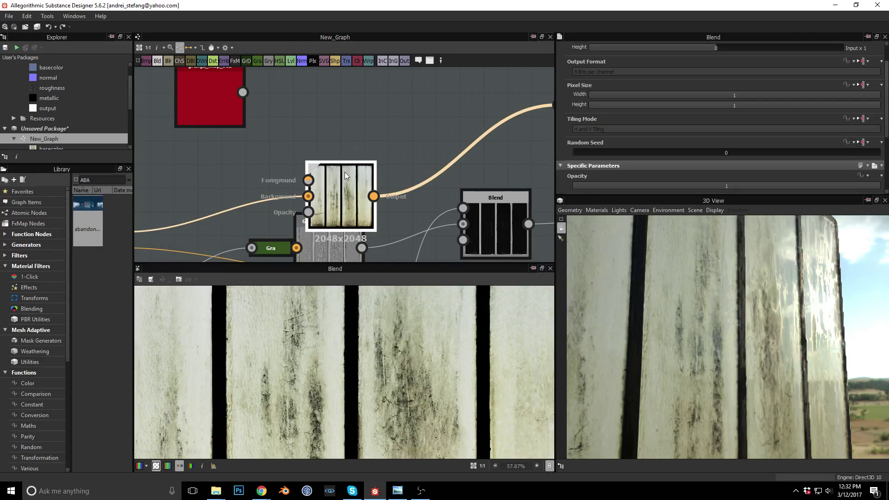
pyautogui.moveTo(344, 171); pyautogui.dragTo(373, 111)
pyautogui.moveTo(243, 92); pyautogui.dragTo(360, 121)
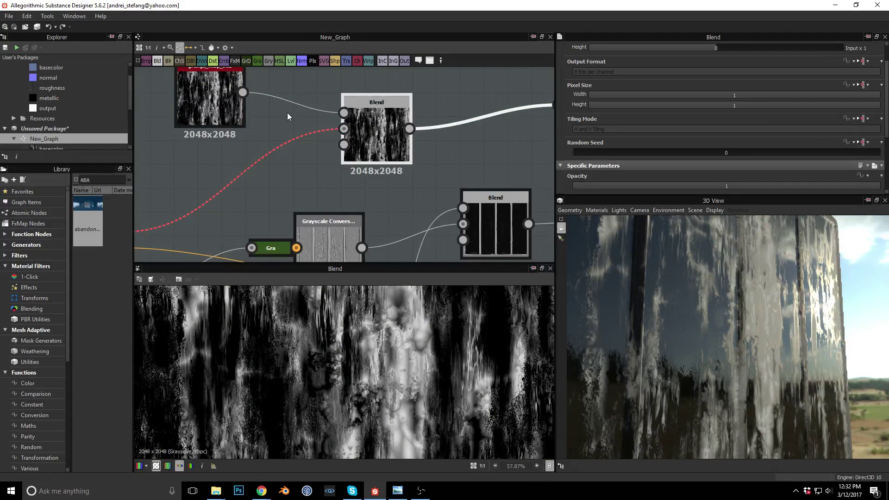
# - Disconnect the copied grunge_map_002 from the Base Color branch's Blend node
pyautogui.moveTo(220, 94); pyautogui.dragTo(145, 98)
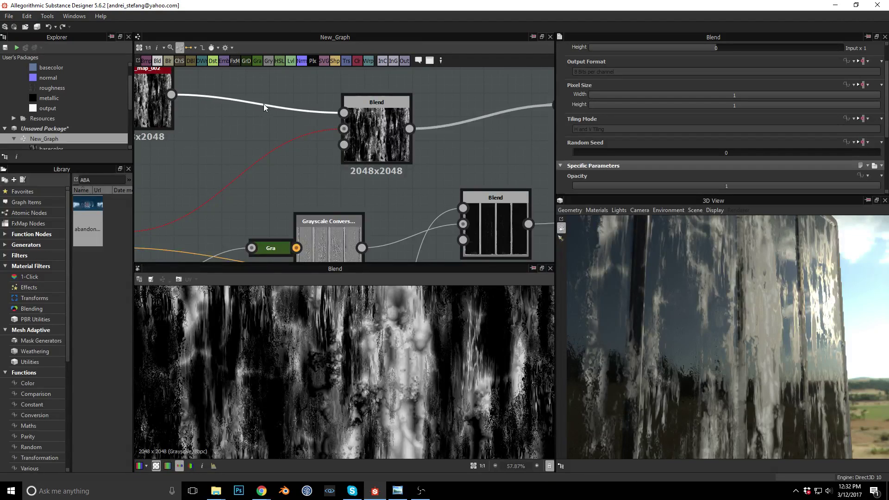
pyautogui.moveTo(345, 131); pyautogui.dragTo(399, 162, button='middle')
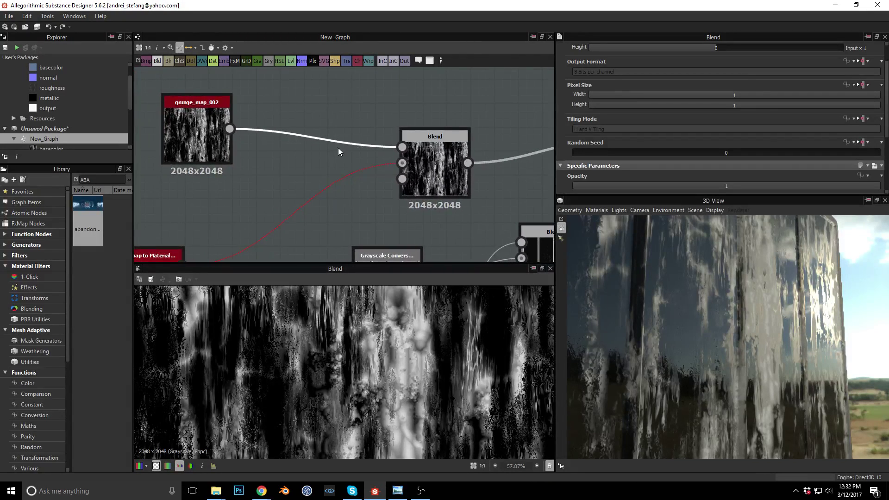
pyautogui.press('Delete')
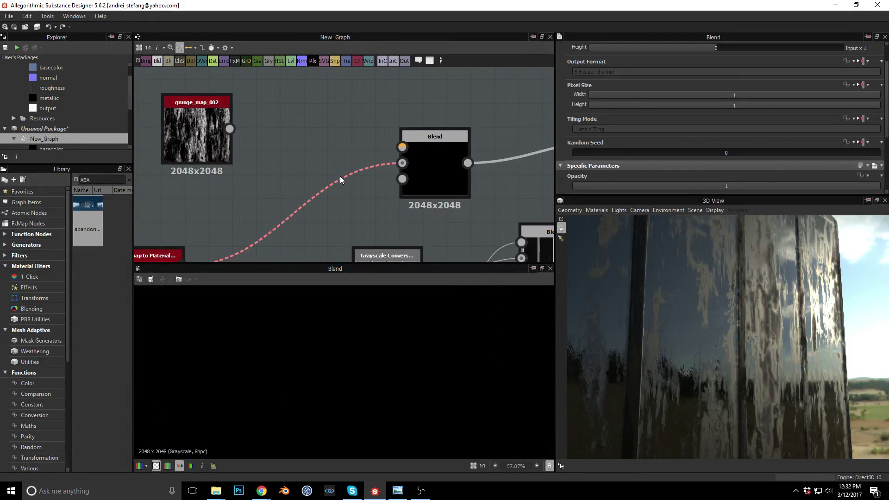
pyautogui.moveTo(424, 170); pyautogui.dragTo(413, 166)
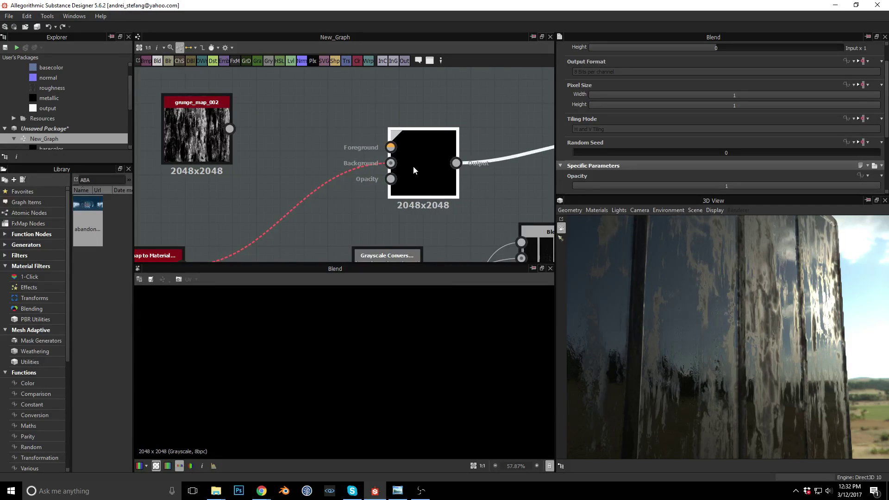
# - Delete the copied grunge_map_002 and its Blend node, and reconnect the Bitmap to Material output directly to Base Color
pyautogui.click(196, 130)
pyautogui.press('Delete')
pyautogui.scroll(-3, 277, 137)
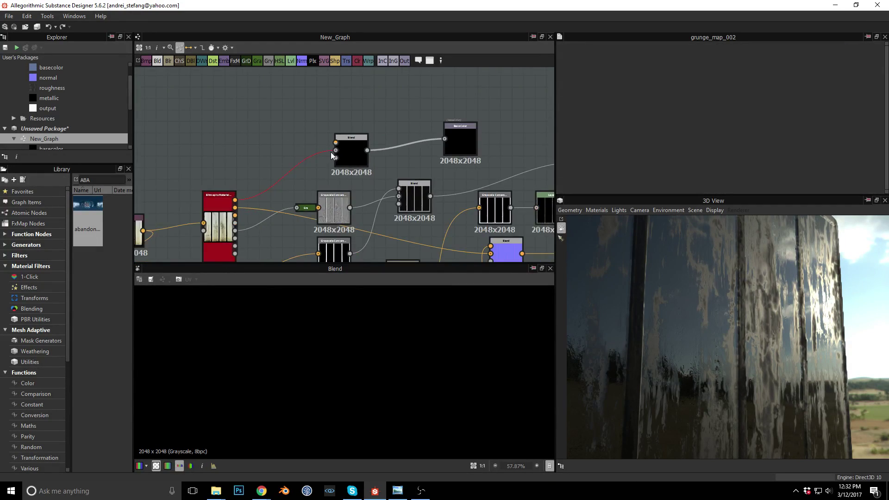
pyautogui.scroll(3, 330, 152)
pyautogui.click(360, 153)
pyautogui.press('Delete')
pyautogui.moveTo(166, 235); pyautogui.dragTo(535, 134)
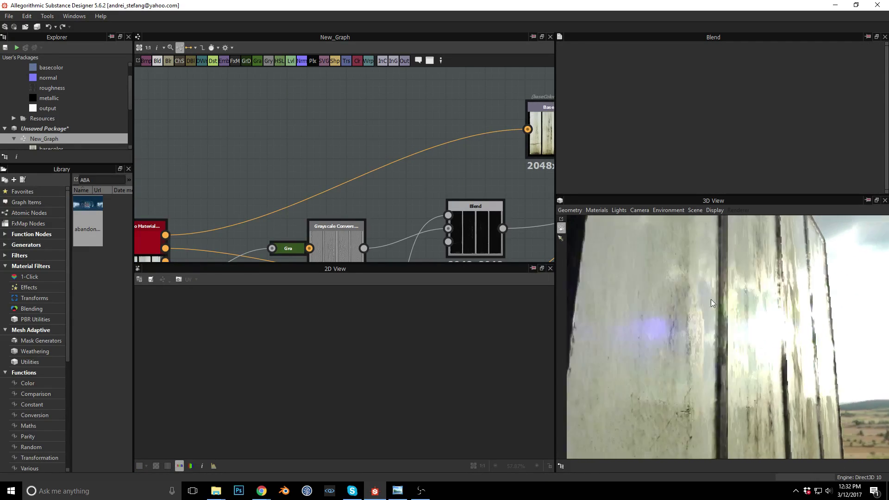
# - Examine the graph from the source Bitmap through the normal and height branches, along with the panel reflections in the 3D view
pyautogui.moveTo(709, 302)
pyautogui.mouseDown()
pyautogui.moveTo(739, 284)
pyautogui.moveTo(716, 298)
pyautogui.moveTo(724, 303)
pyautogui.mouseUp()
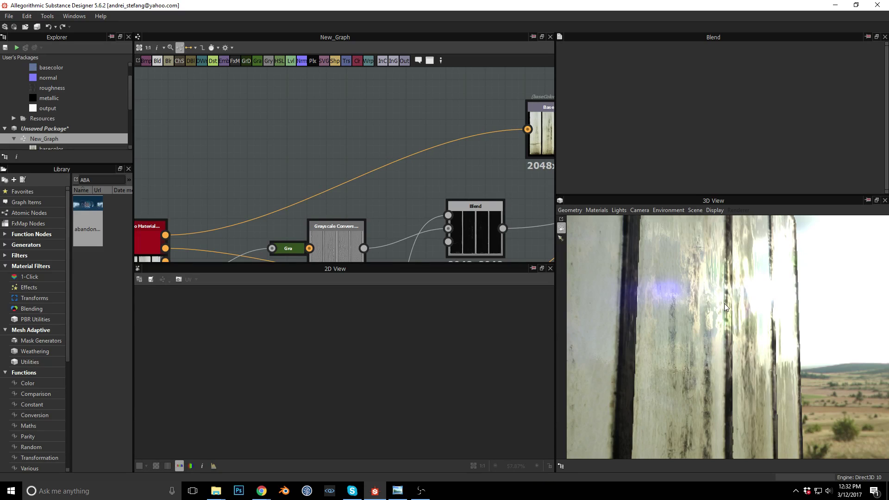
pyautogui.moveTo(297, 155); pyautogui.dragTo(405, 125, button='middle')
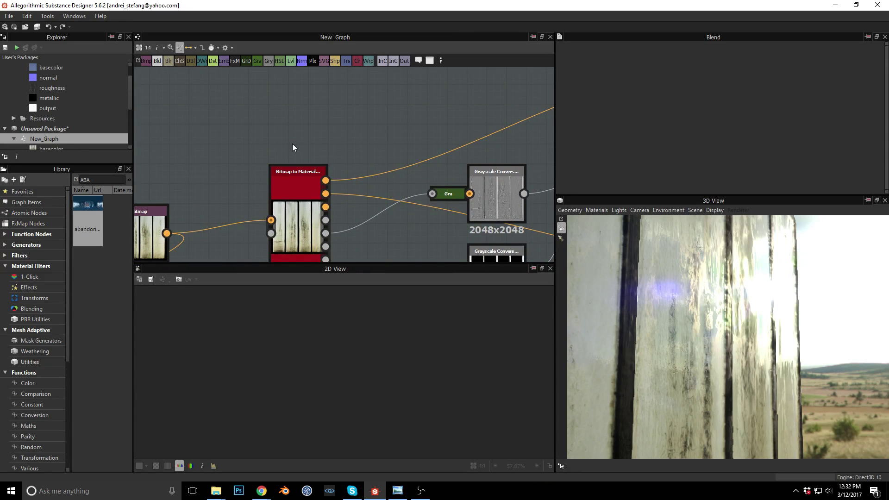
pyautogui.moveTo(270, 137); pyautogui.dragTo(387, 87, button='middle')
pyautogui.click(242, 155)
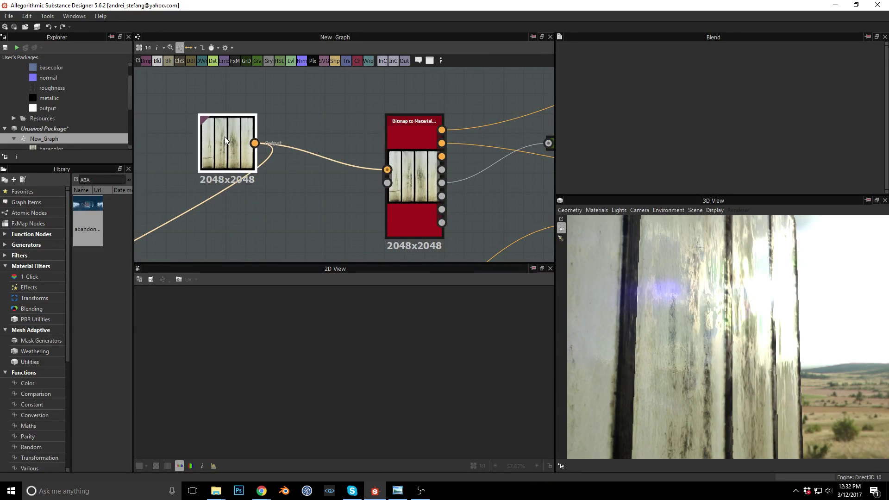
pyautogui.moveTo(481, 173); pyautogui.dragTo(267, 163, button='middle')
pyautogui.scroll(-4, 267, 163)
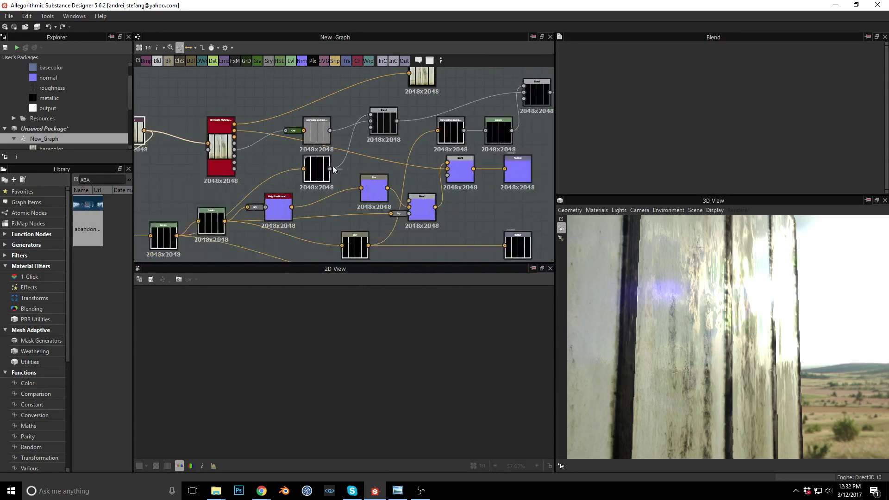
pyautogui.moveTo(497, 154); pyautogui.dragTo(458, 171, button='middle')
pyautogui.scroll(4, 457, 173)
pyautogui.moveTo(649, 279); pyautogui.dragTo(675, 302)
pyautogui.scroll(1, 678, 294)
pyautogui.scroll(2, 697, 301)
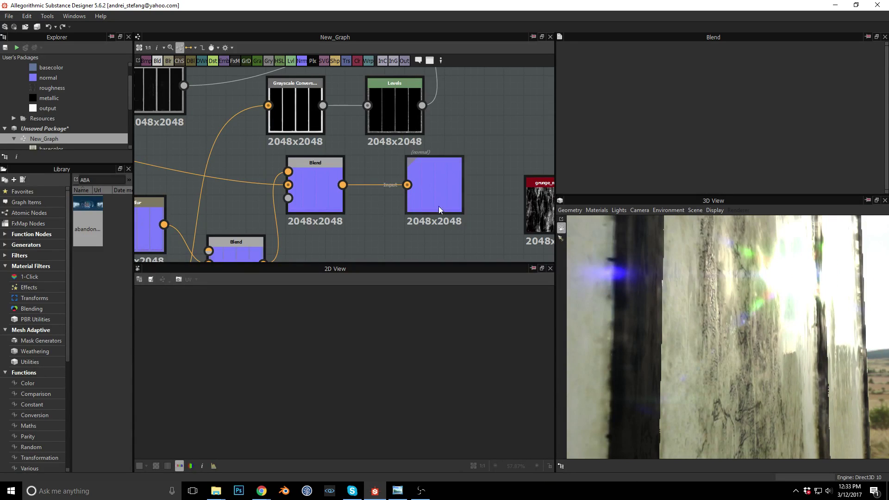
pyautogui.moveTo(367, 204); pyautogui.dragTo(501, 195, button='middle')
pyautogui.scroll(-3, 448, 192)
pyautogui.moveTo(373, 205); pyautogui.dragTo(390, 107, button='middle')
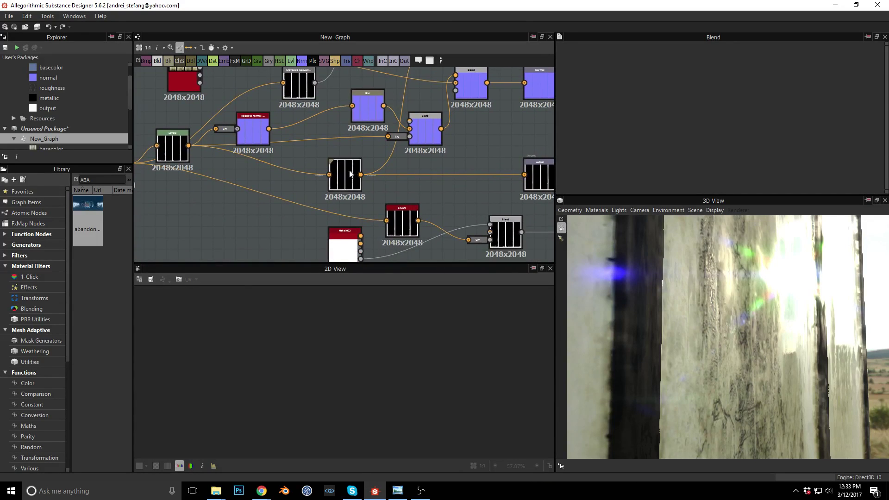
pyautogui.scroll(-3, 345, 180)
pyautogui.scroll(1, 252, 165)
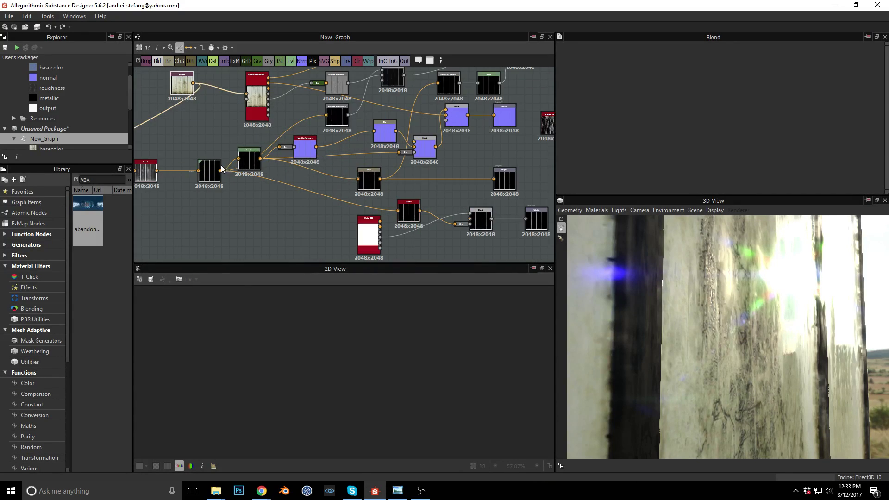
# - Move the Levels node that feeds several branches lower, preview its output, and shift the height branch's Blur node down
pyautogui.moveTo(211, 179); pyautogui.dragTo(218, 202)
pyautogui.click(311, 147)
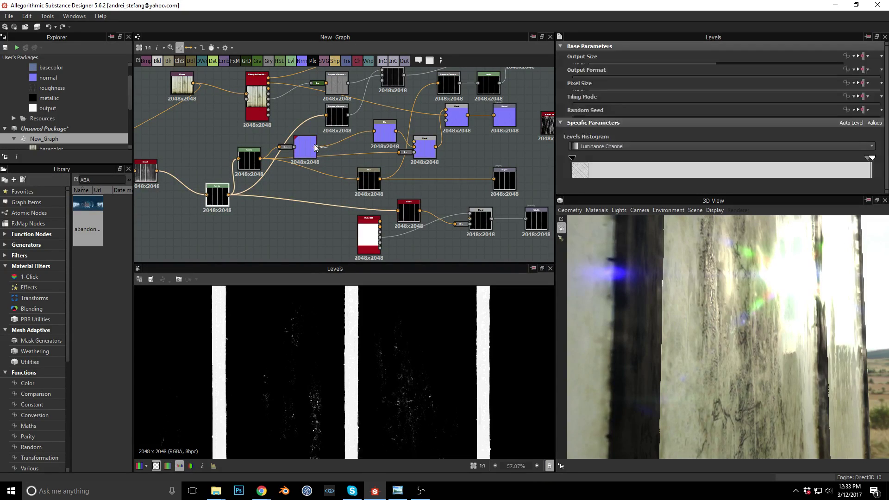
pyautogui.moveTo(312, 148); pyautogui.dragTo(426, 162)
pyautogui.moveTo(370, 173)
pyautogui.mouseDown()
pyautogui.moveTo(368, 196)
pyautogui.moveTo(369, 189)
pyautogui.mouseUp()
pyautogui.scroll(3, 359, 145)
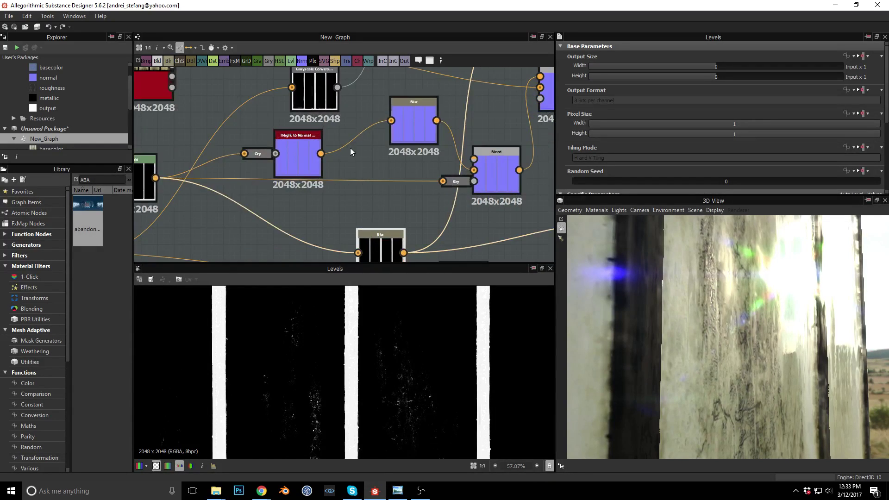
# - Check the Normal output's blend chain and inspect the panel seams and the box's edges in the 3D view
pyautogui.moveTo(447, 171); pyautogui.dragTo(282, 179, button='middle')
pyautogui.click(401, 103)
pyautogui.moveTo(401, 105); pyautogui.dragTo(406, 107)
pyautogui.moveTo(484, 99); pyautogui.dragTo(499, 110)
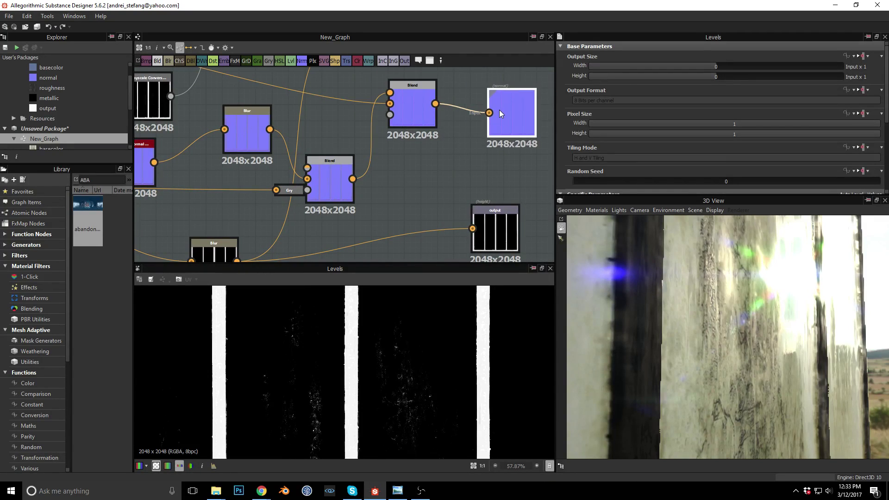
pyautogui.moveTo(714, 284); pyautogui.dragTo(708, 334)
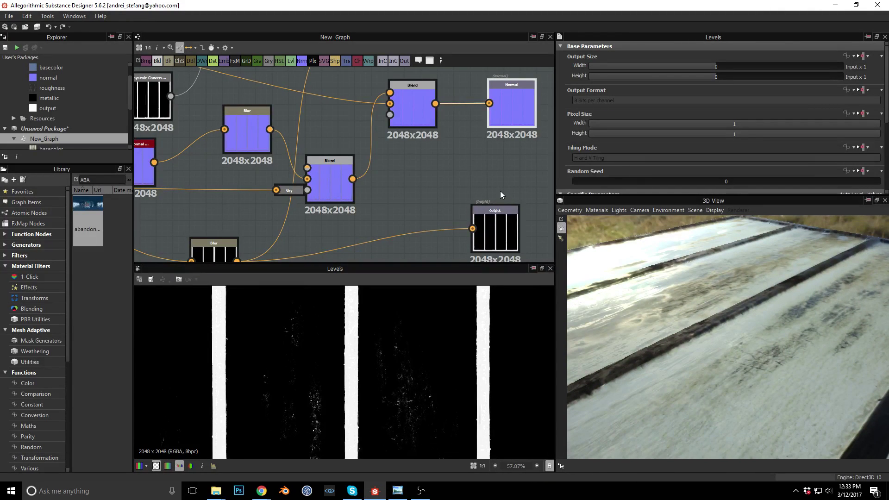
pyautogui.moveTo(685, 288); pyautogui.dragTo(710, 283)
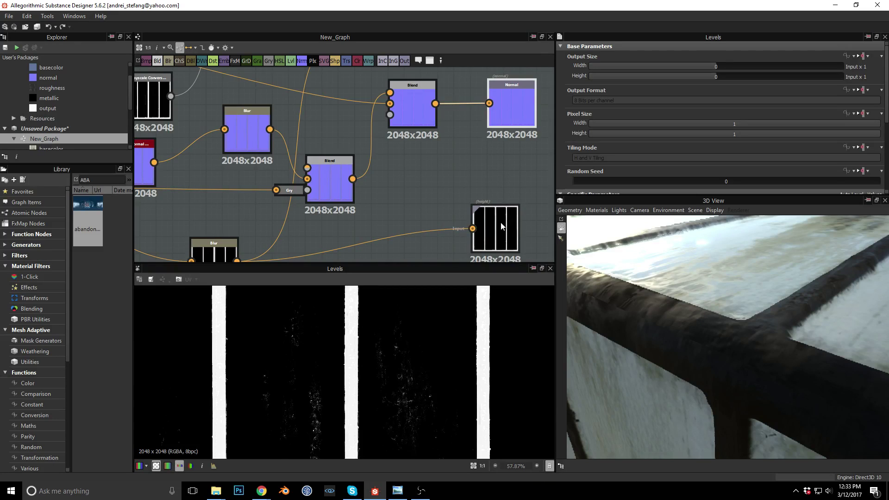
# - Review the alpha blending and blending mode options of the Blend node after the normal Blur, and set its opacity to 0.03
pyautogui.moveTo(373, 177); pyautogui.dragTo(421, 155, button='middle')
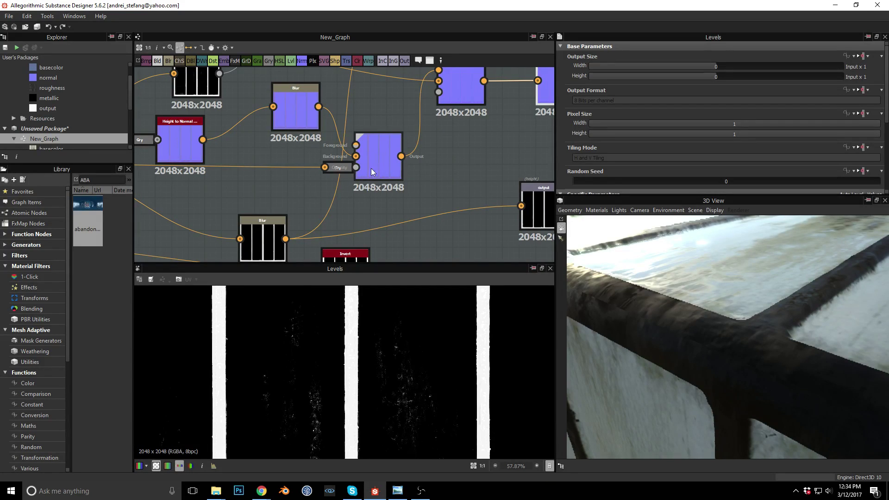
pyautogui.scroll(-1, 670, 137)
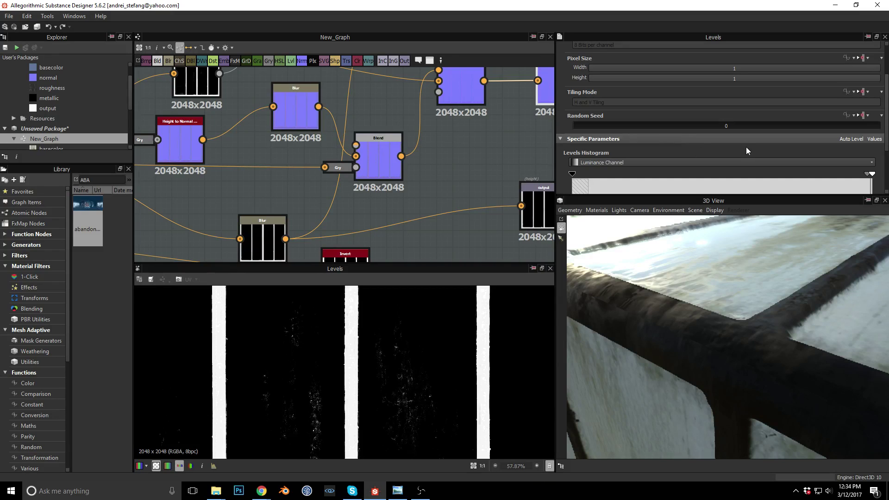
pyautogui.scroll(1, 693, 147)
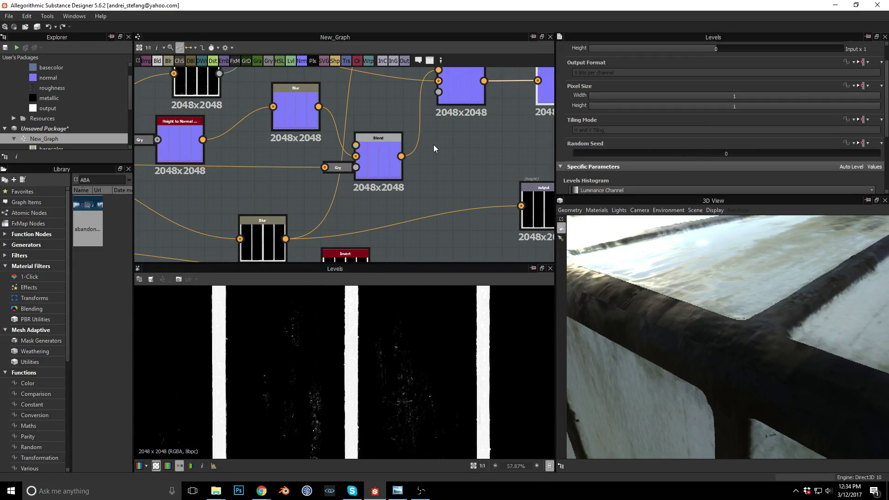
pyautogui.click(364, 151)
pyautogui.scroll(-1, 746, 146)
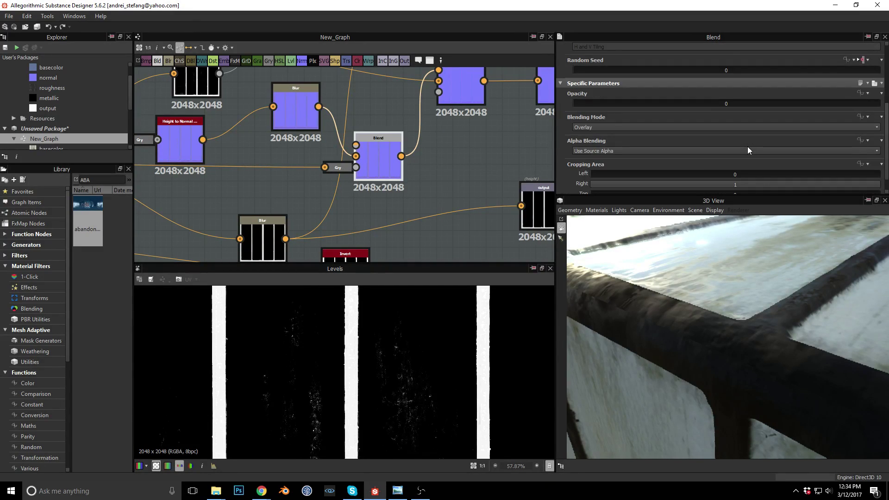
pyautogui.scroll(-1, 702, 170)
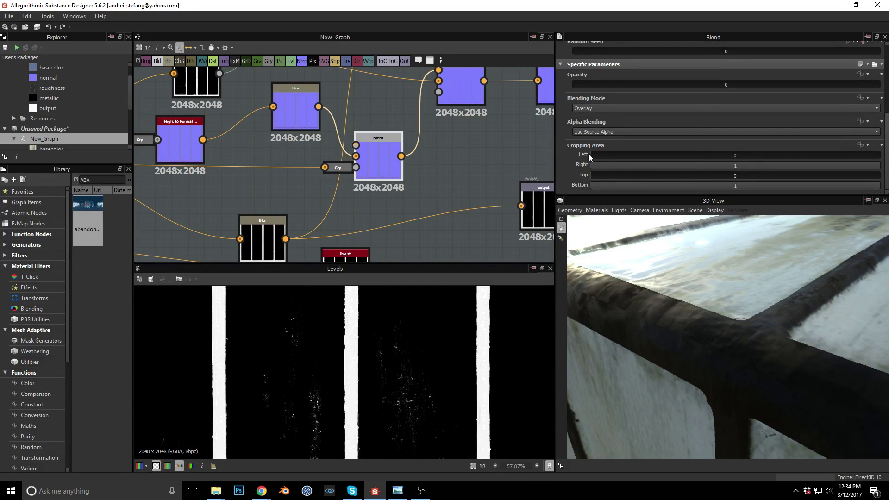
pyautogui.click(618, 134)
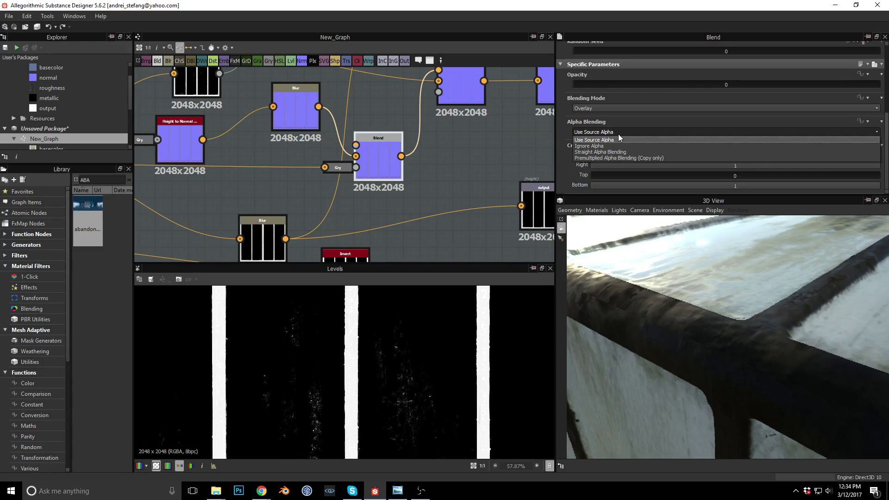
pyautogui.click(560, 159)
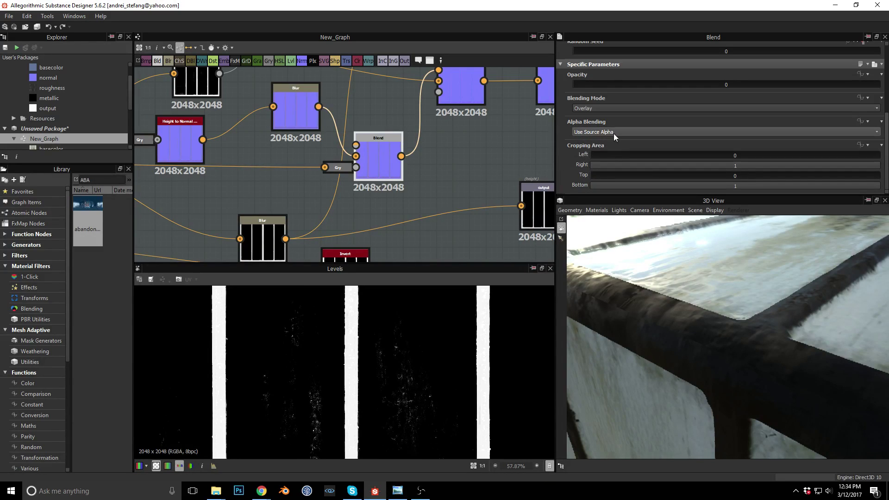
pyautogui.click(624, 109)
pyautogui.click(560, 137)
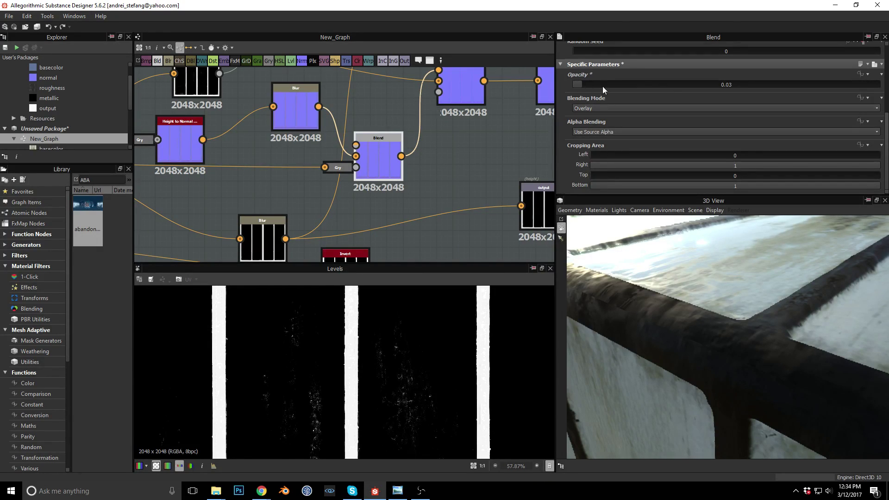
pyautogui.moveTo(586, 84); pyautogui.dragTo(668, 88)
pyautogui.moveTo(723, 85); pyautogui.dragTo(582, 91)
# - Inspect the reflections and dark grime streaks on the box's panels from several angles and close up
pyautogui.moveTo(703, 273); pyautogui.dragTo(722, 309)
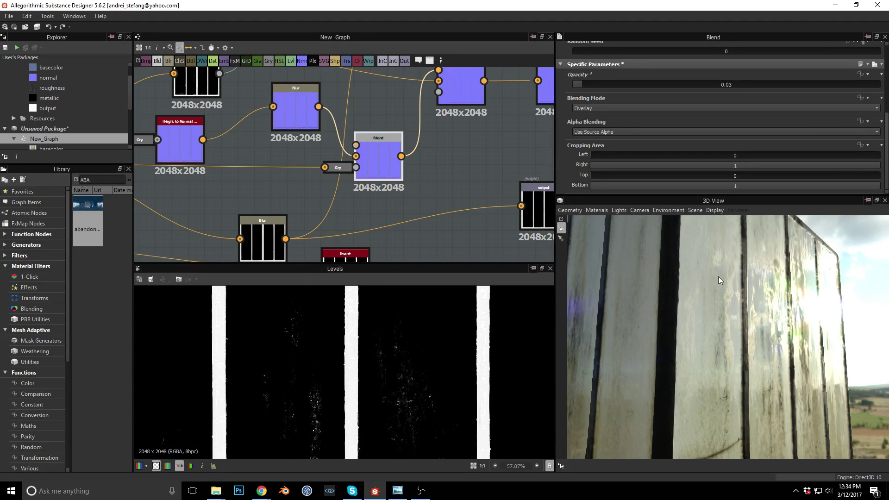
pyautogui.moveTo(718, 276); pyautogui.dragTo(736, 288)
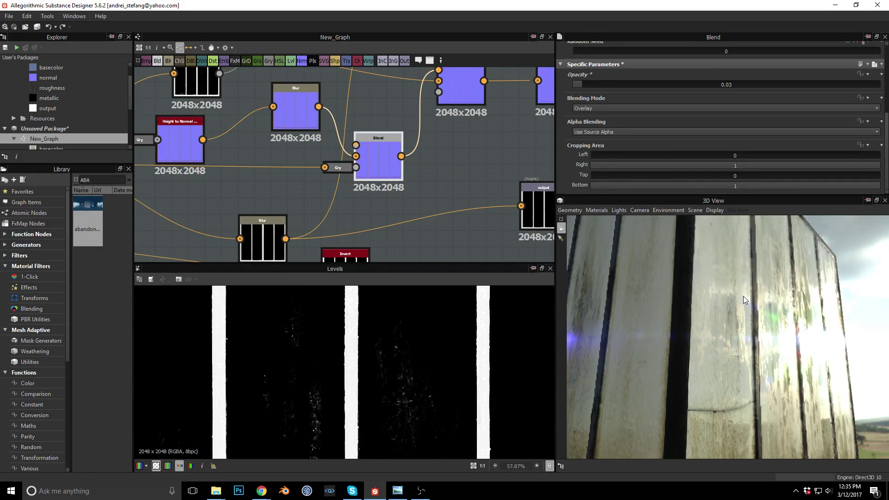
pyautogui.moveTo(745, 299); pyautogui.dragTo(737, 344)
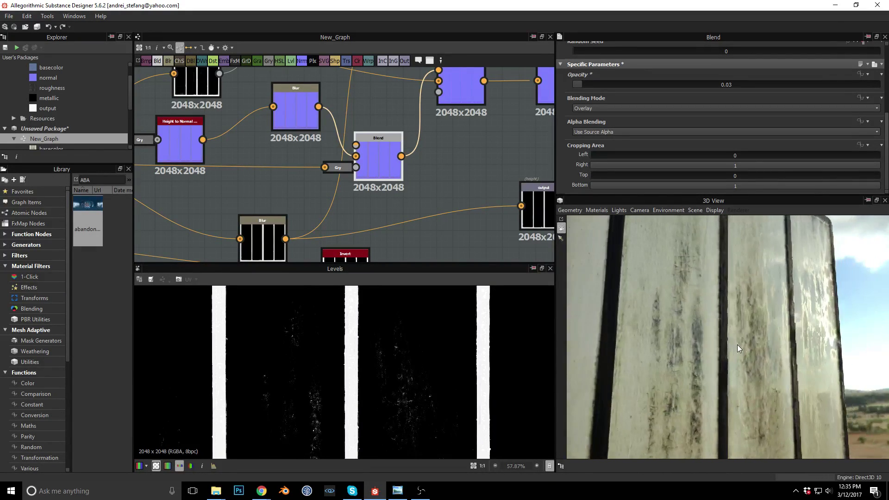
pyautogui.scroll(3, 806, 335)
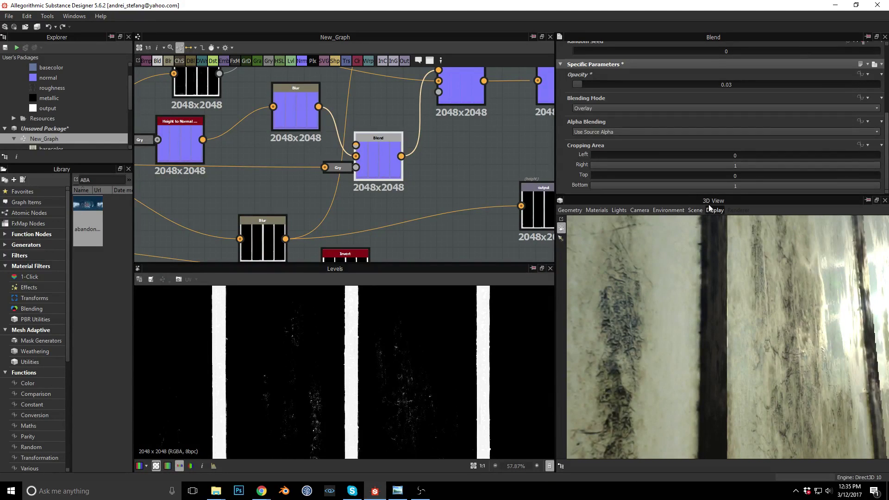
# - Undock the 3D View and place it as a large floating window over the graph workspace
pyautogui.moveTo(712, 200); pyautogui.dragTo(887, 214)
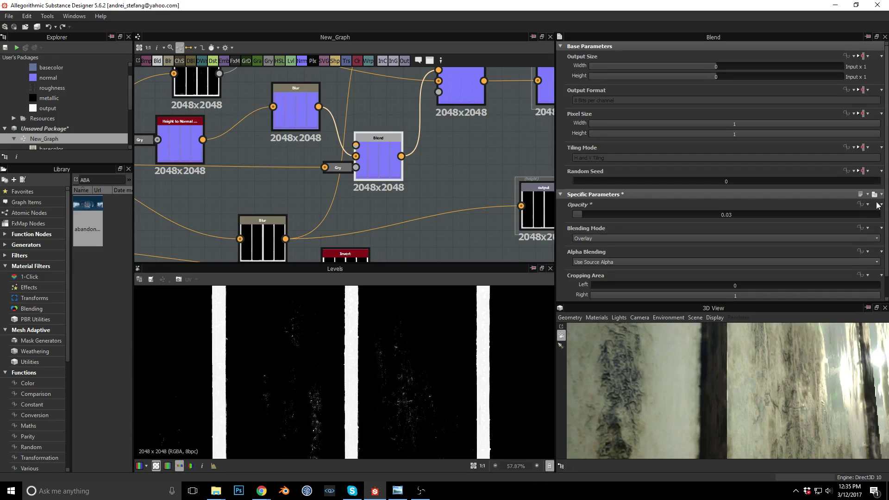
pyautogui.moveTo(718, 309); pyautogui.dragTo(888, 309)
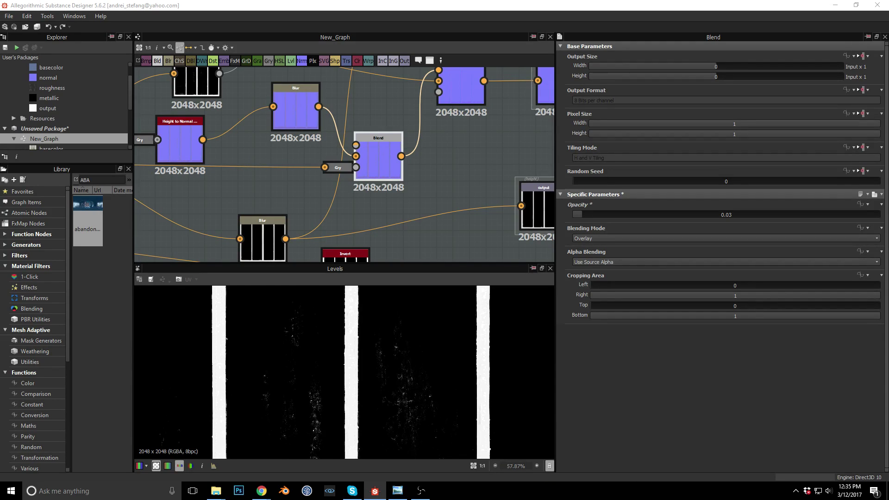
pyautogui.moveTo(284, 178); pyautogui.dragTo(438, 242, button='middle')
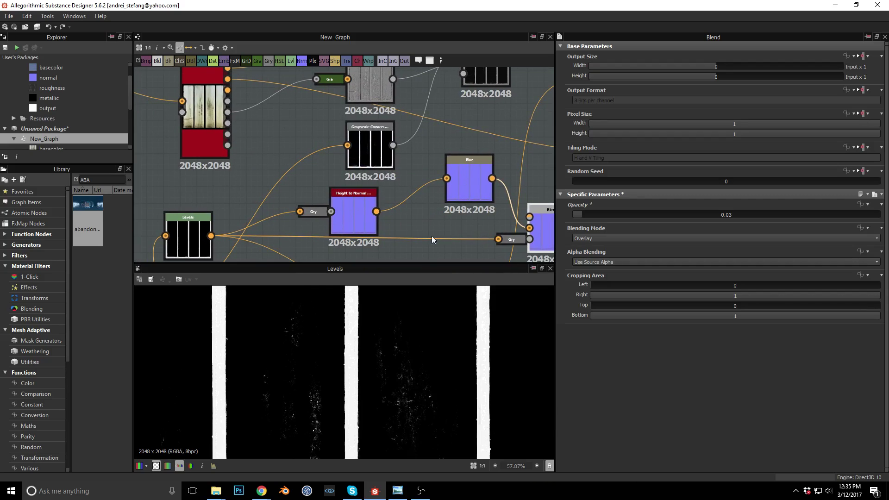
pyautogui.moveTo(270, 161); pyautogui.dragTo(305, 188, button='middle')
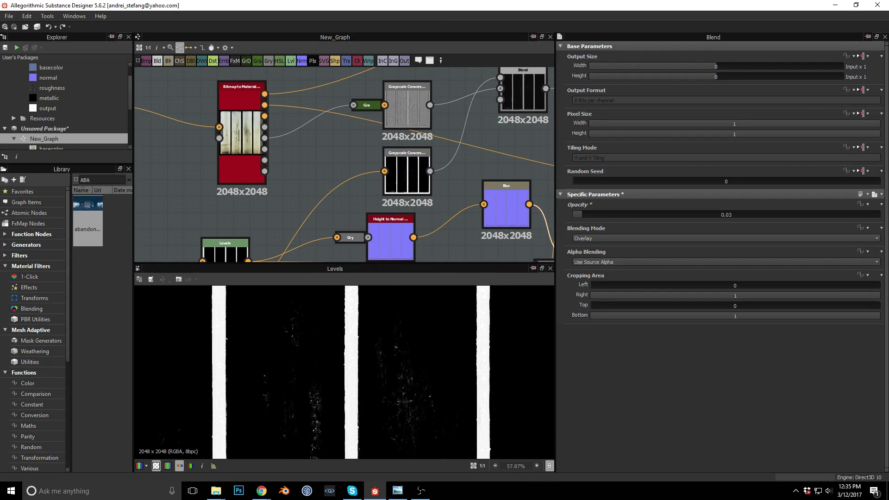
pyautogui.moveTo(888, 43); pyautogui.dragTo(354, 12)
# - Examine the panels' reflections, grime streaks and seams in the enlarged 3D view, both from afar and close up
pyautogui.scroll(-5, 448, 196)
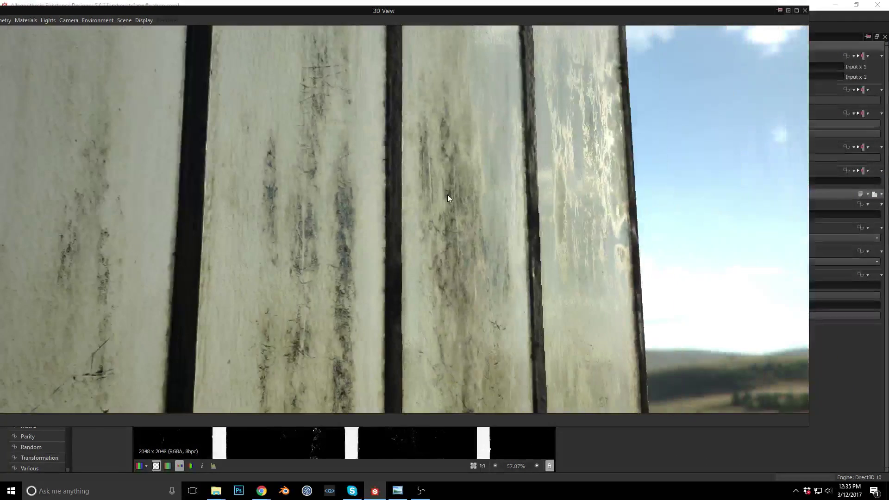
pyautogui.moveTo(449, 196); pyautogui.dragTo(52, 261)
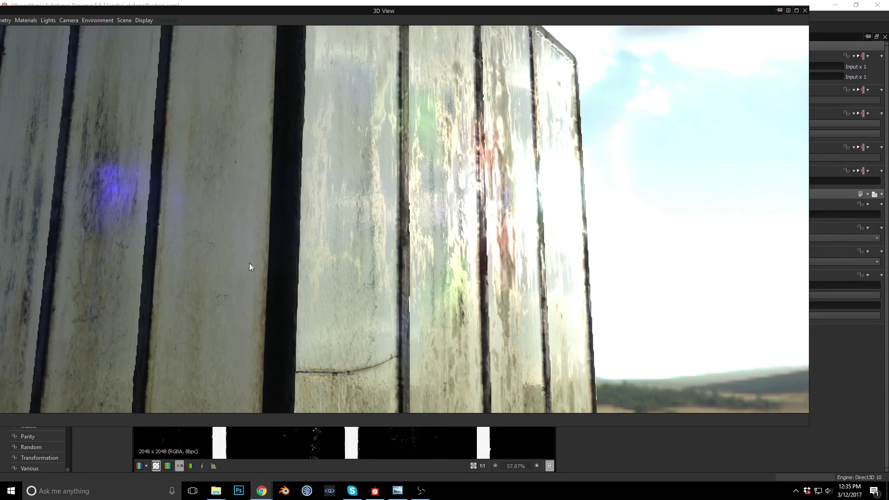
pyautogui.moveTo(254, 261)
pyautogui.mouseDown()
pyautogui.moveTo(268, 256)
pyautogui.moveTo(264, 264)
pyautogui.mouseUp()
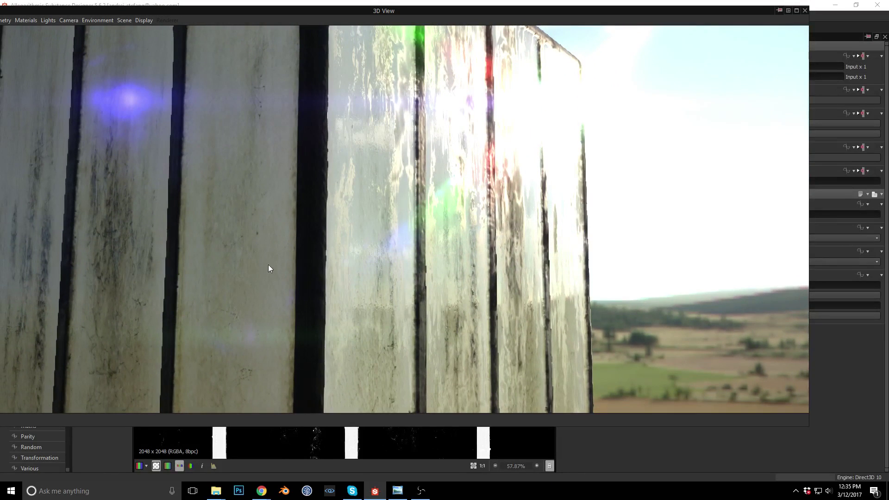
pyautogui.moveTo(435, 263); pyautogui.dragTo(446, 253)
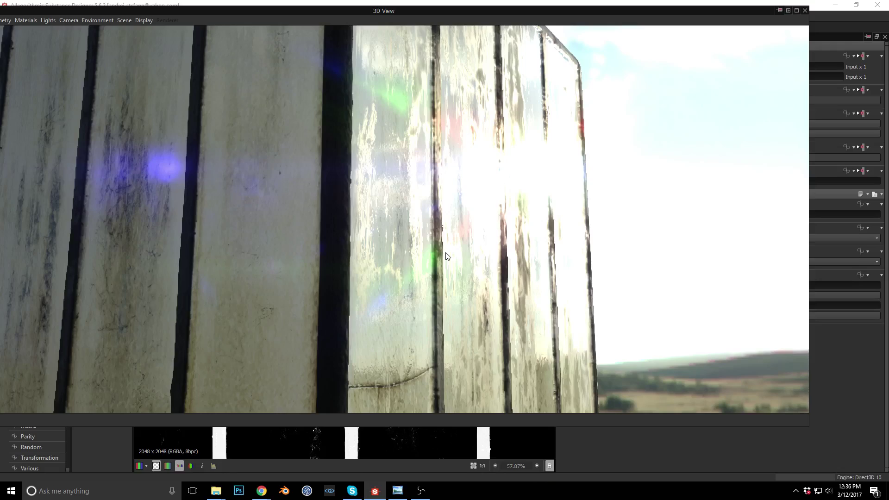
pyautogui.moveTo(447, 256); pyautogui.dragTo(534, 244)
pyautogui.scroll(4, 530, 237)
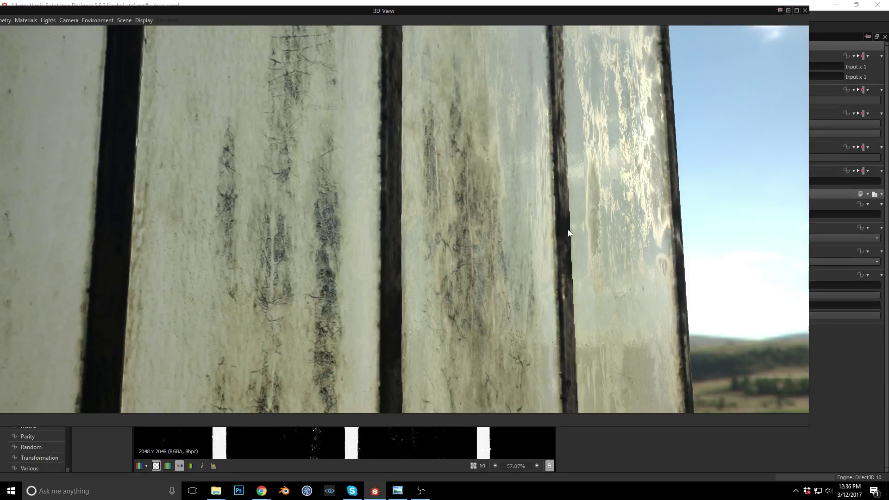
pyautogui.scroll(3, 568, 227)
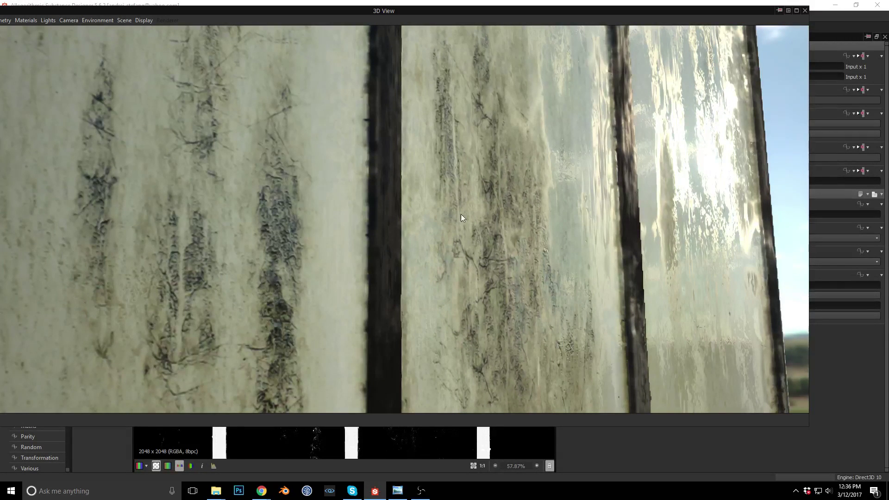
pyautogui.moveTo(523, 228); pyautogui.dragTo(524, 229)
pyautogui.moveTo(666, 217); pyautogui.dragTo(573, 232)
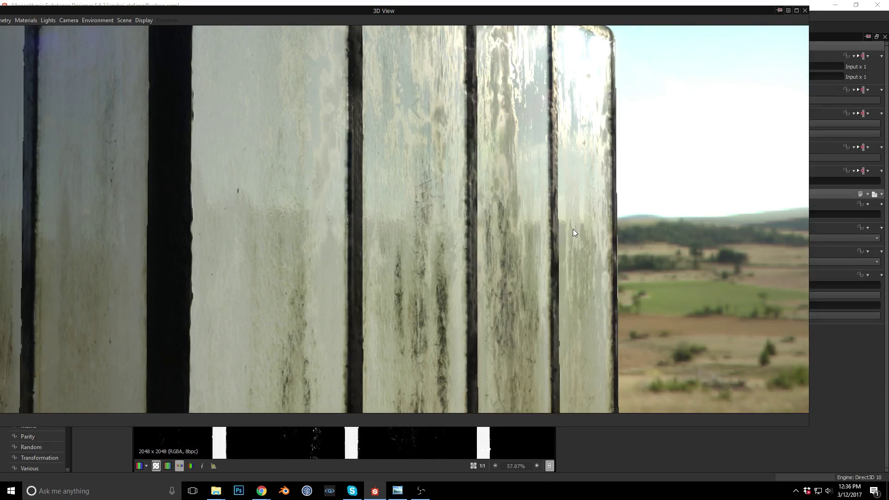